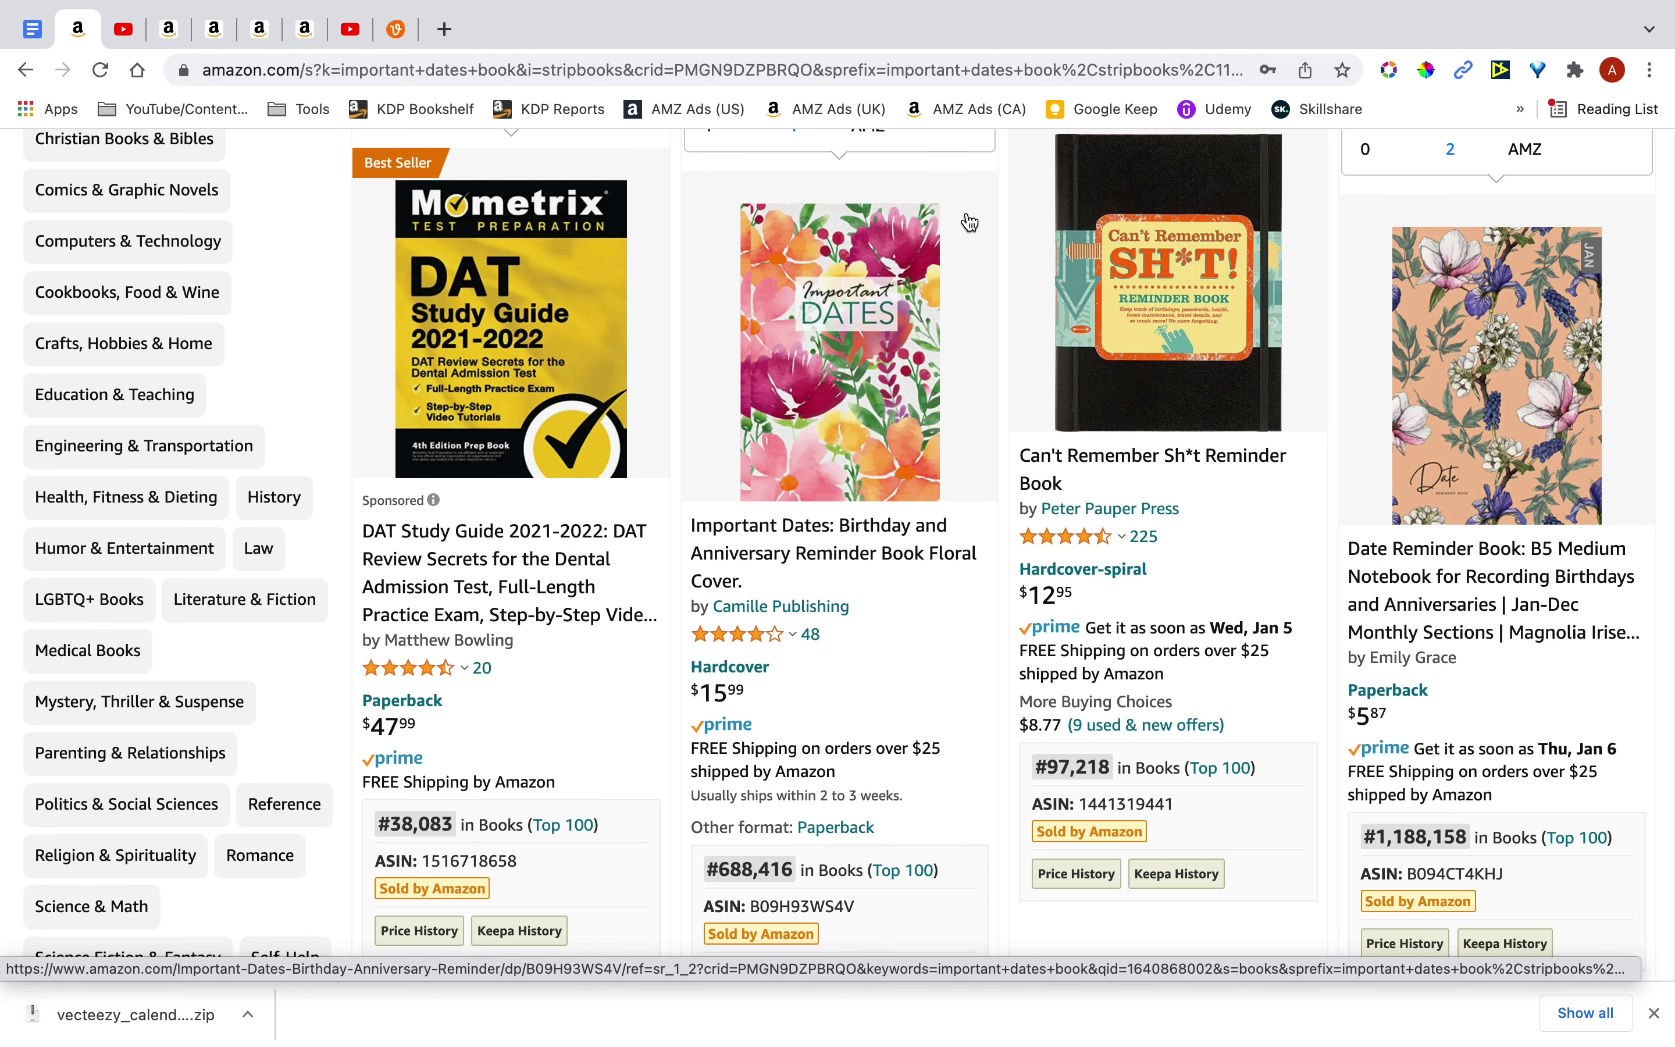
# Review the important dates book listings in the Amazon search results and switch to another open Amazon page.
pyautogui.scroll(-5, 747, 392)
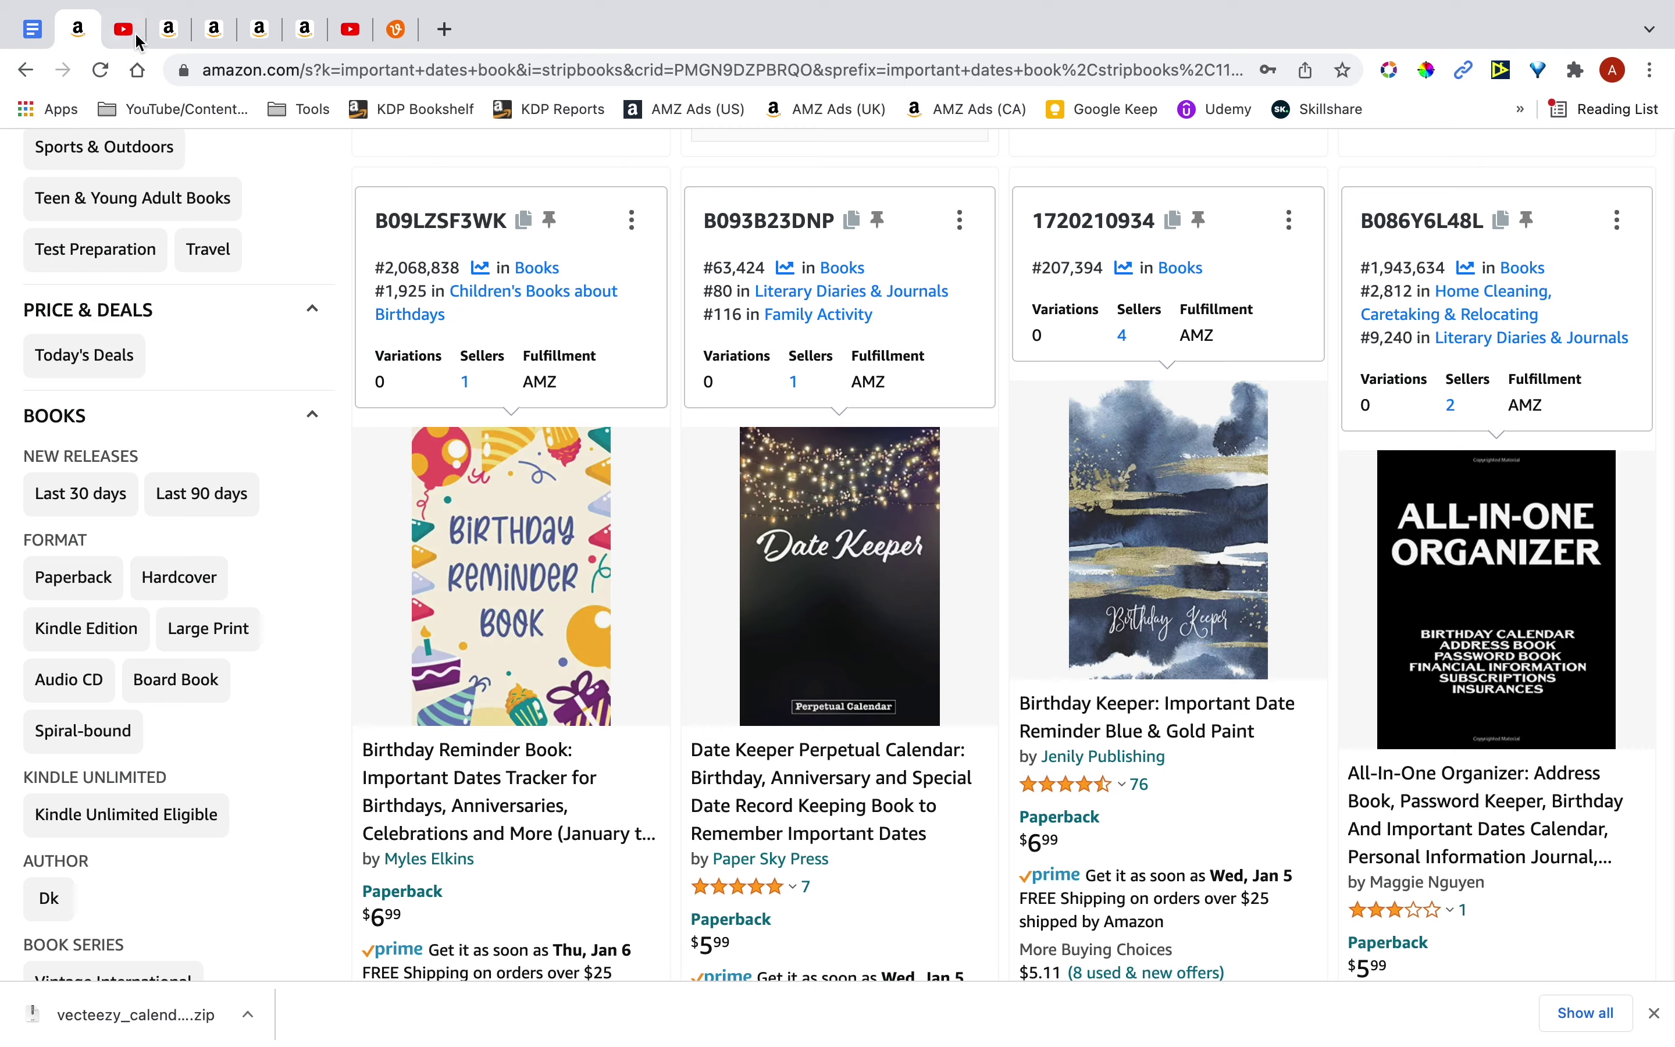
pyautogui.click(169, 37)
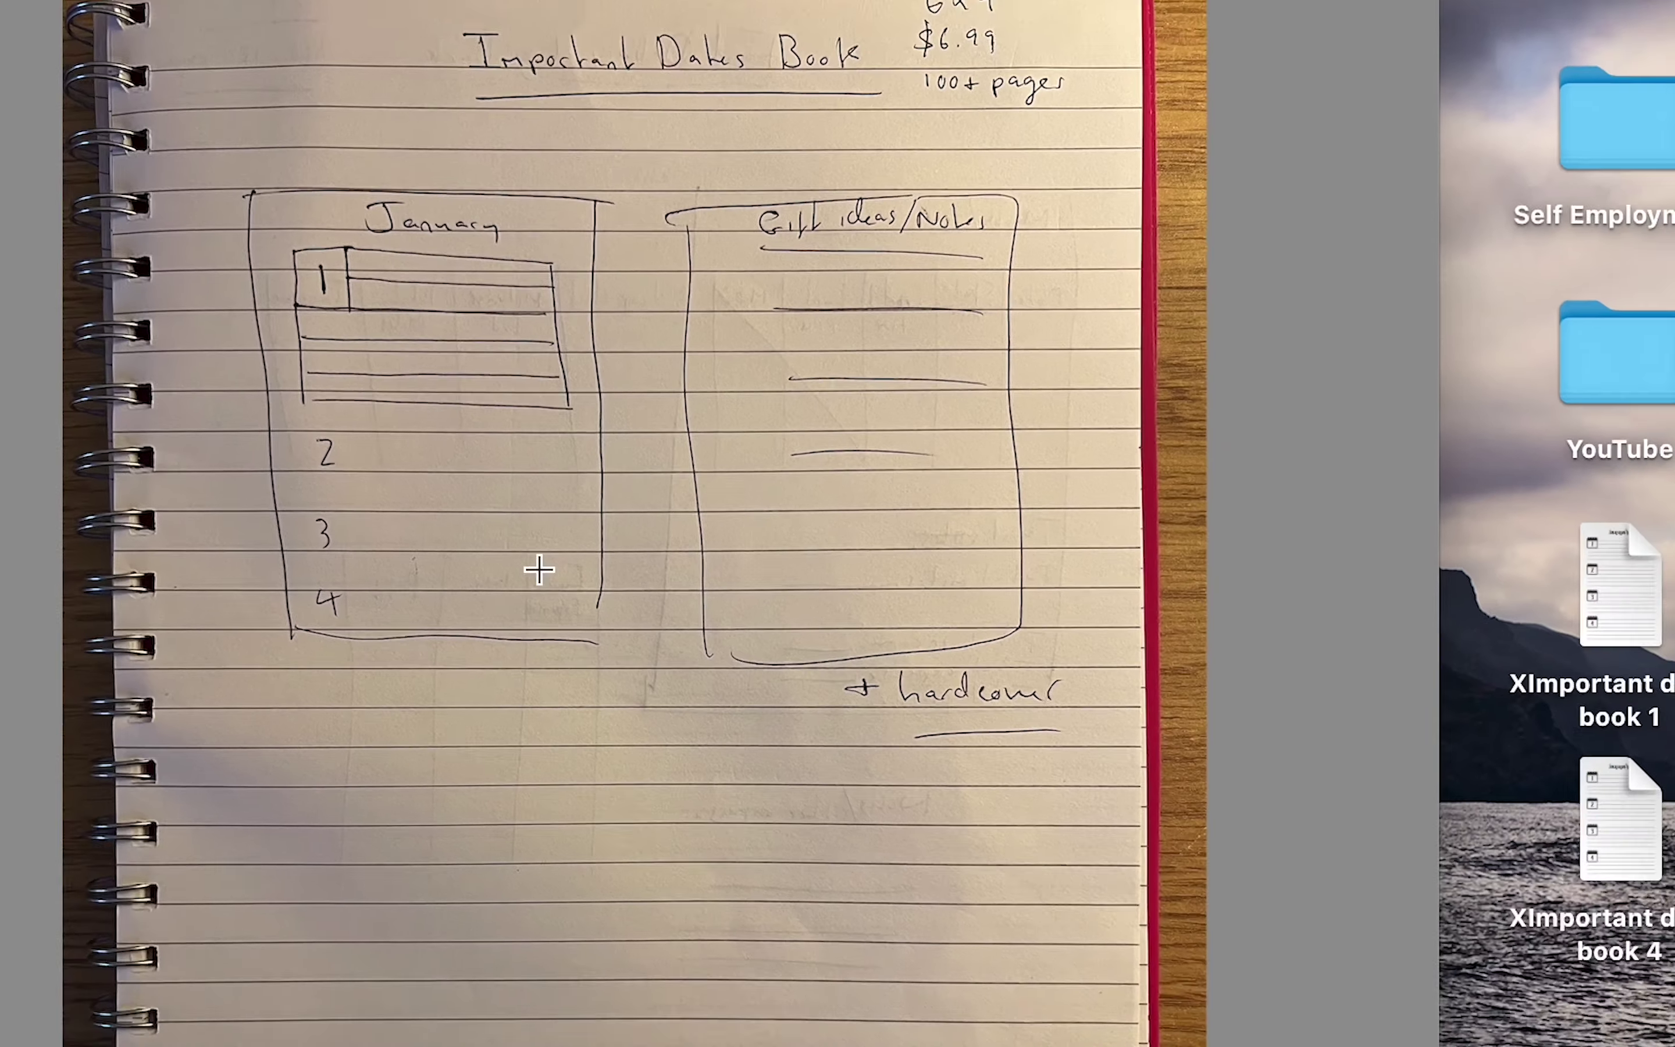
# Switch to Affinity Publisher and start setting up a new document.
pyautogui.press('F4')
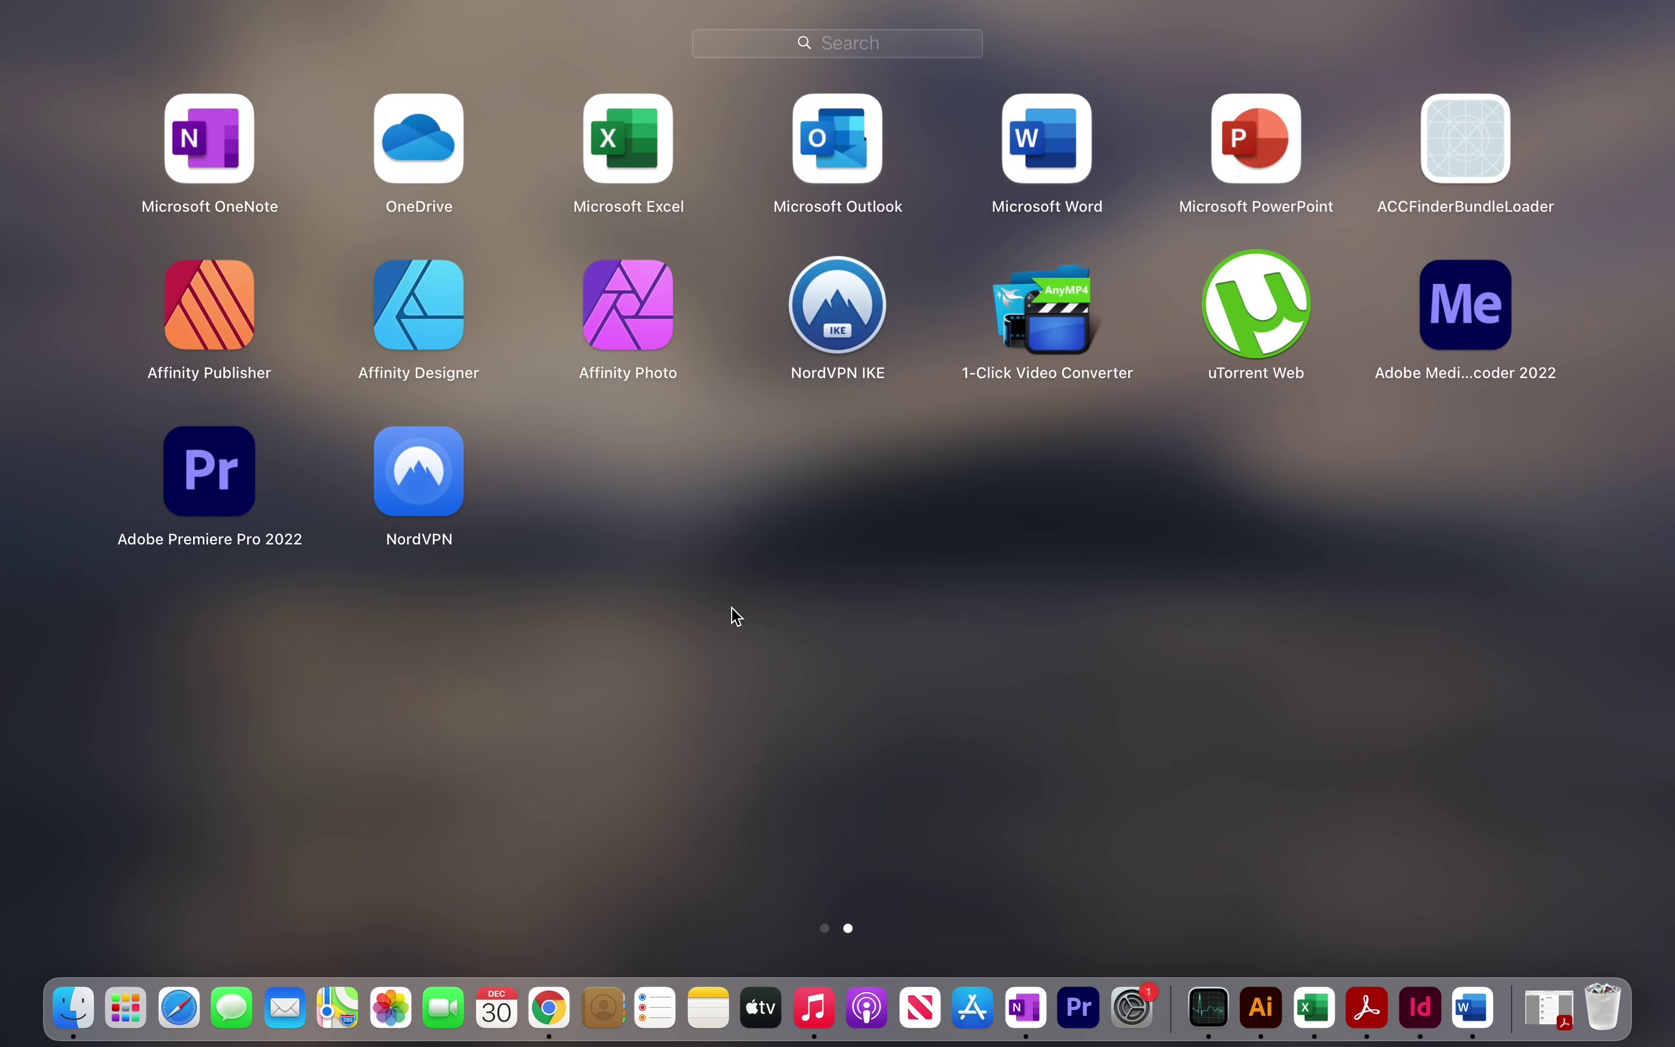
pyautogui.click(230, 309)
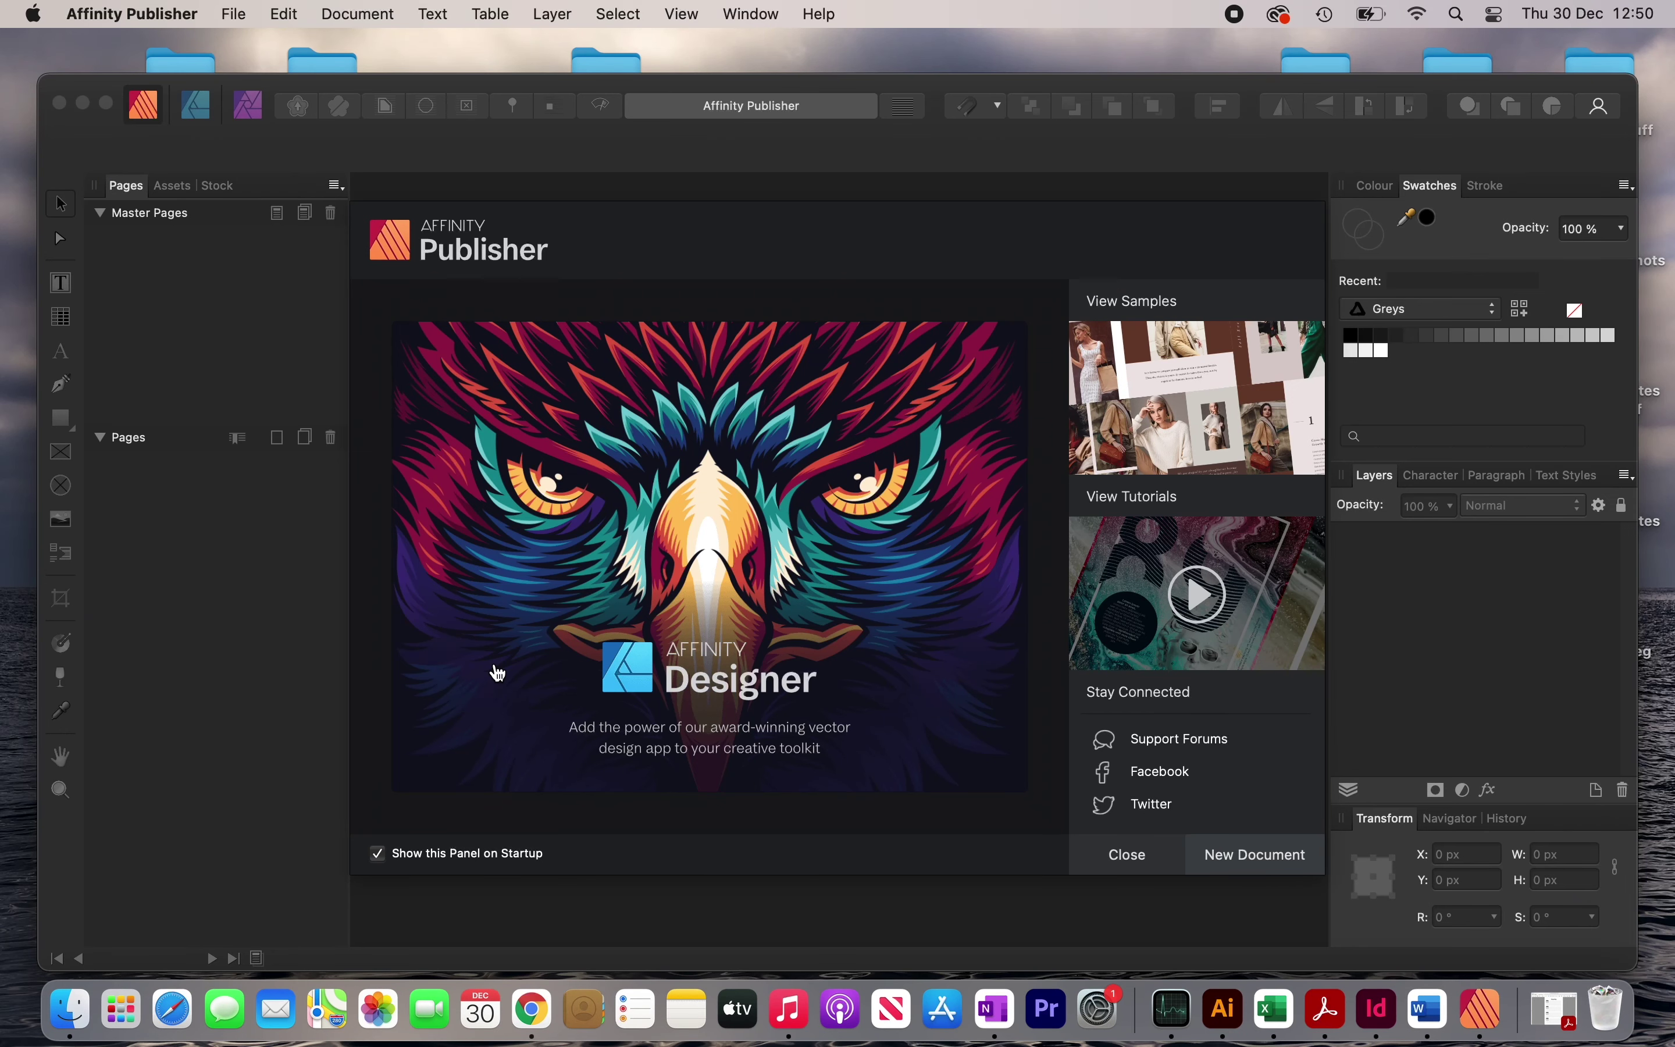
pyautogui.click(1233, 854)
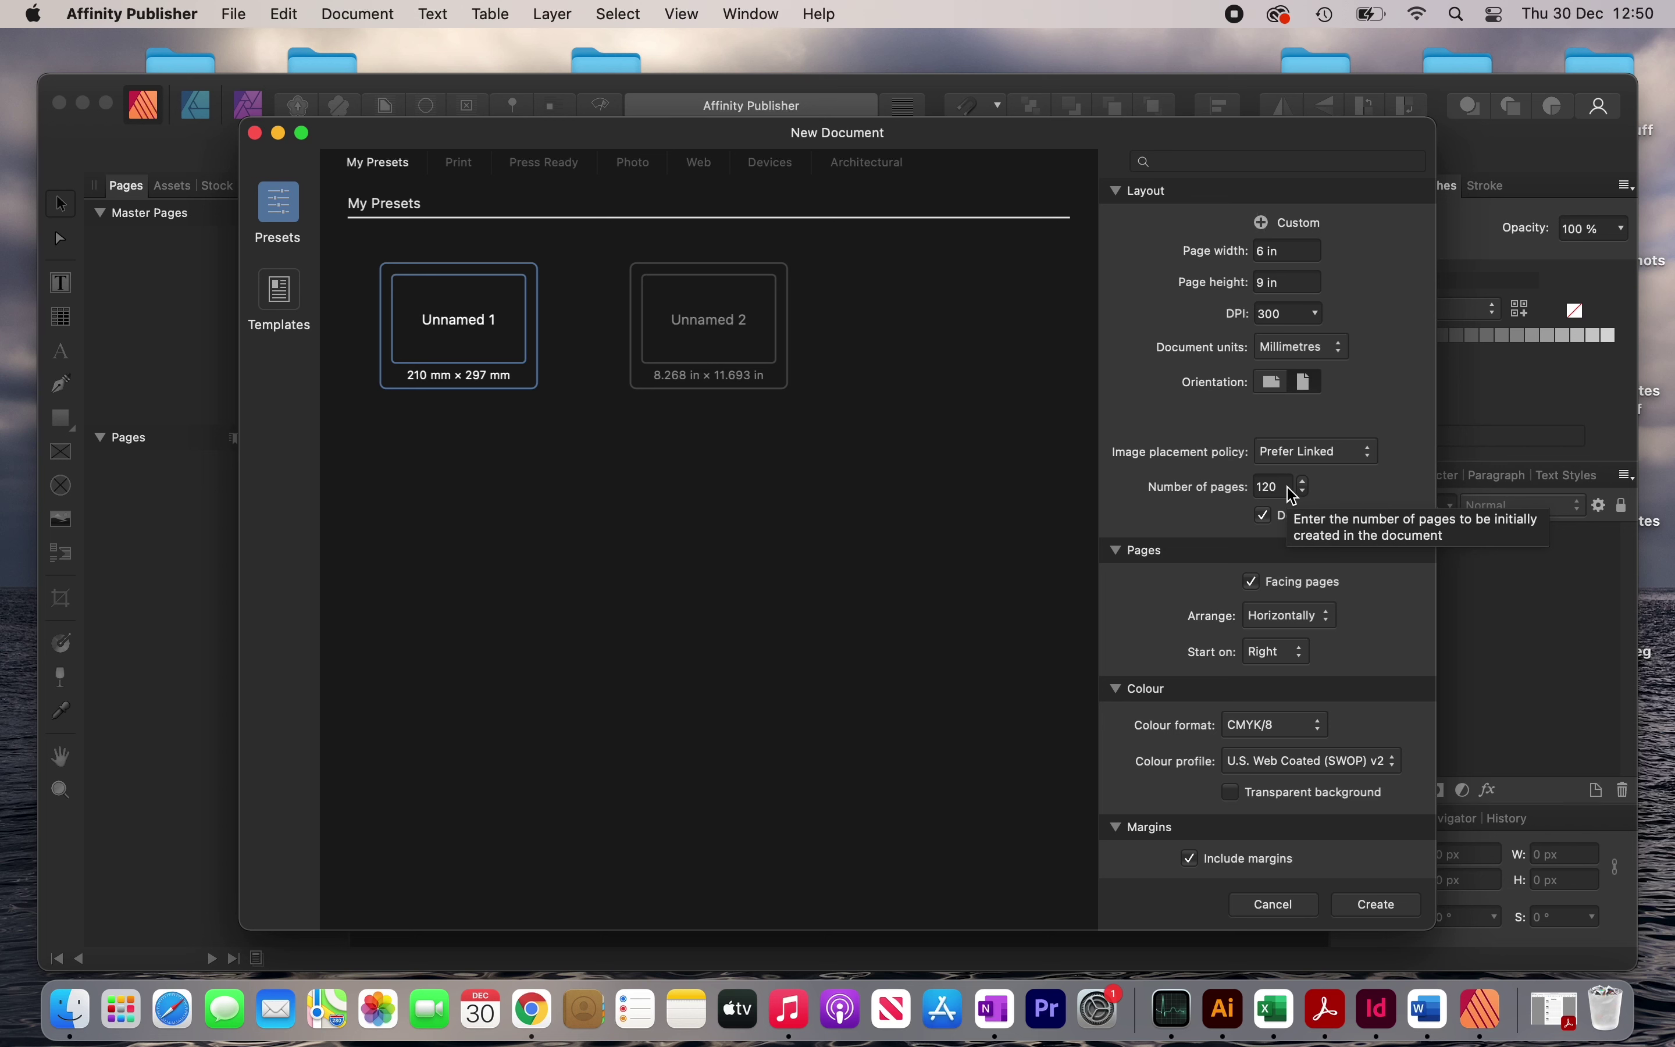
# Turn off facing pages for the new 6 × 9 in, 120-page document.
pyautogui.click(1282, 596)
pyautogui.click(1283, 595)
pyautogui.click(1256, 586)
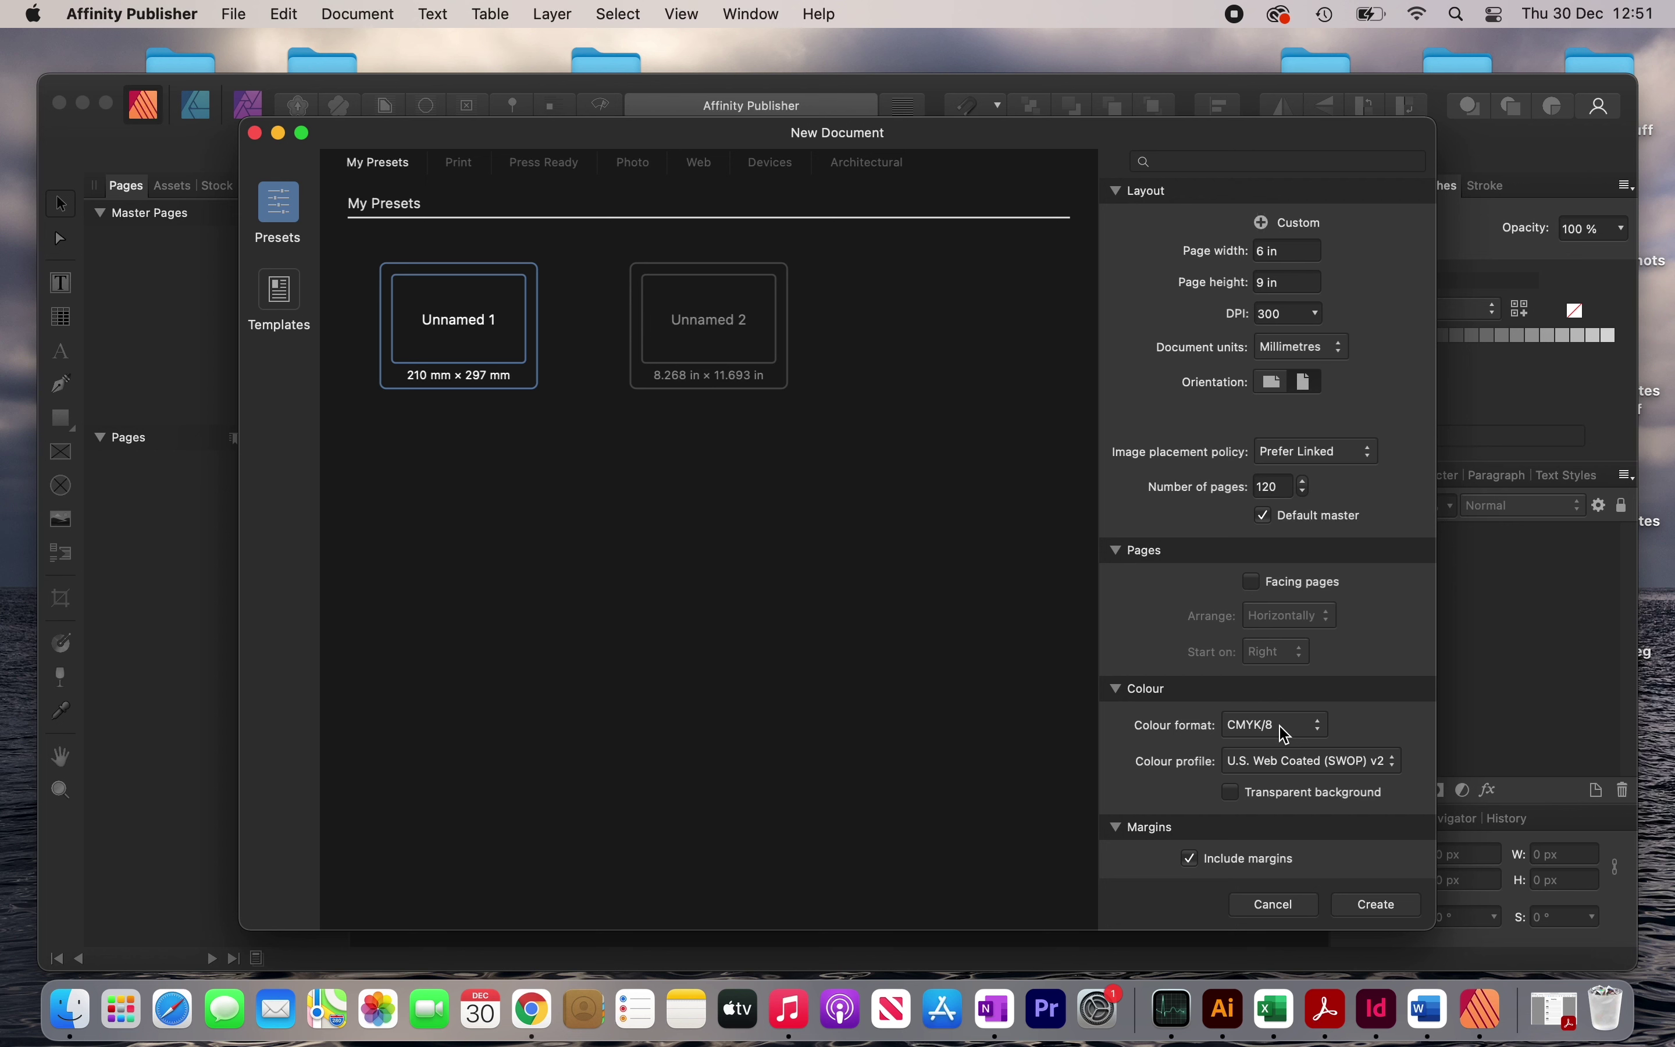
# Link the page margins, set all four to 0.55 in, and create the document.
pyautogui.scroll(-1, 1285, 734)
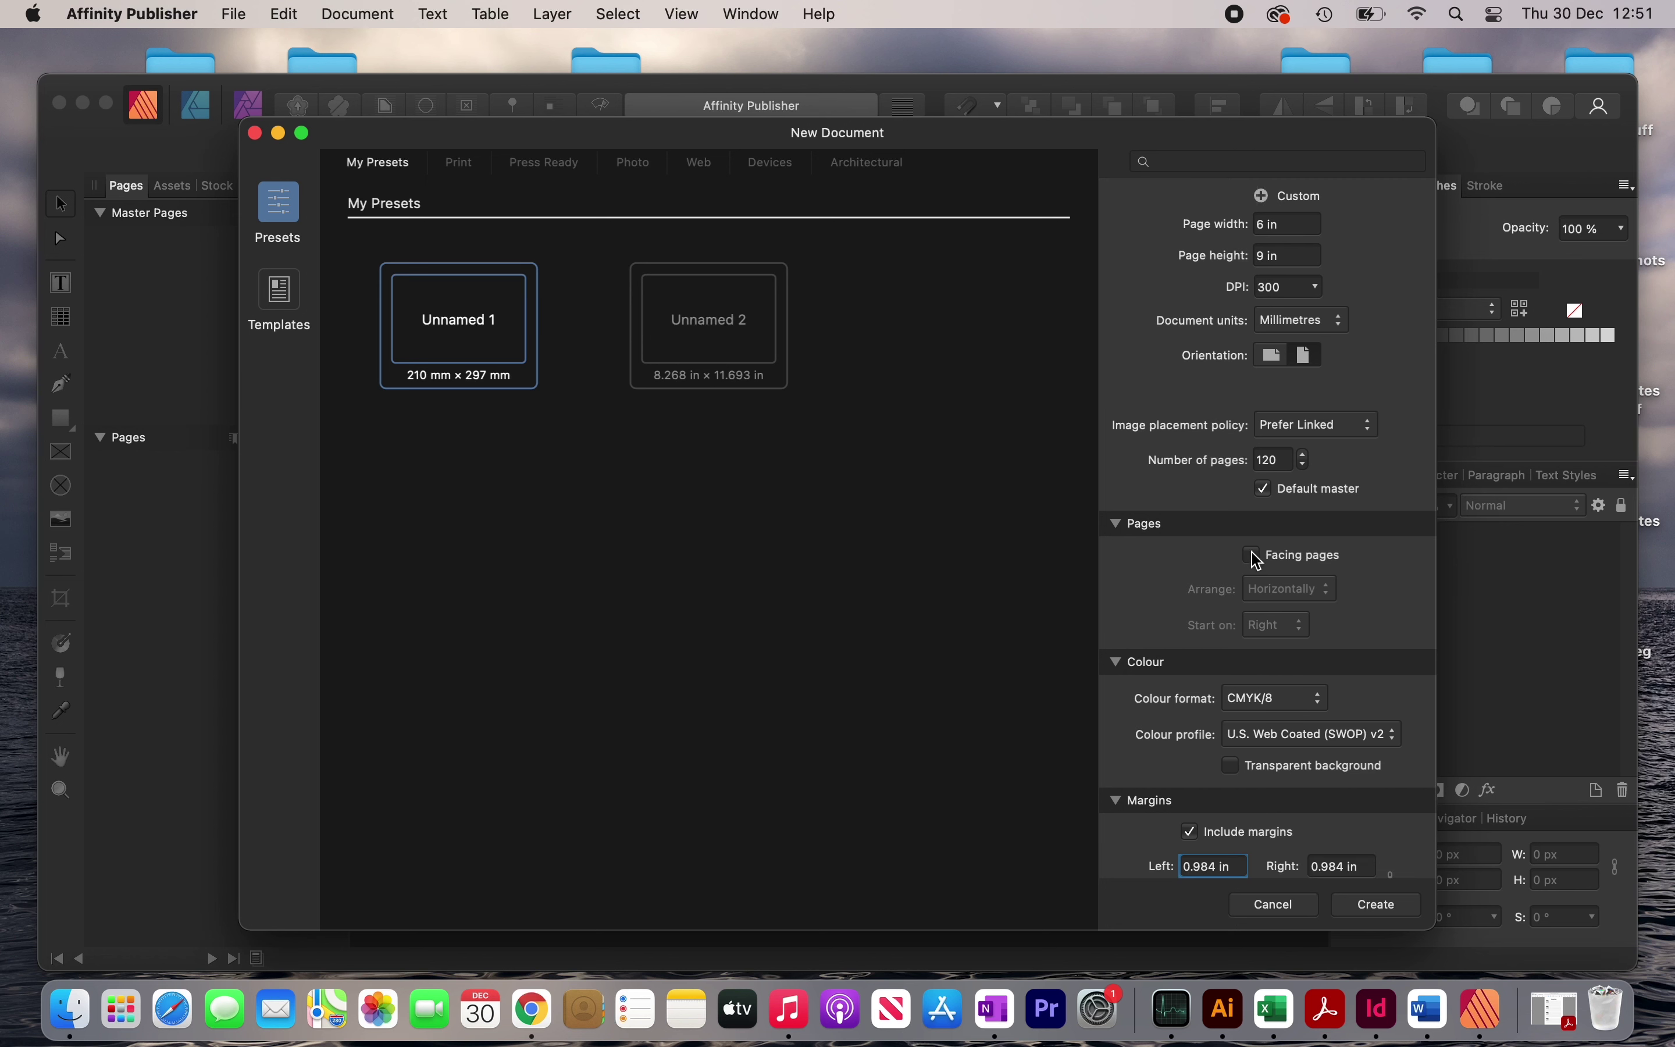
pyautogui.scroll(-4, 1259, 561)
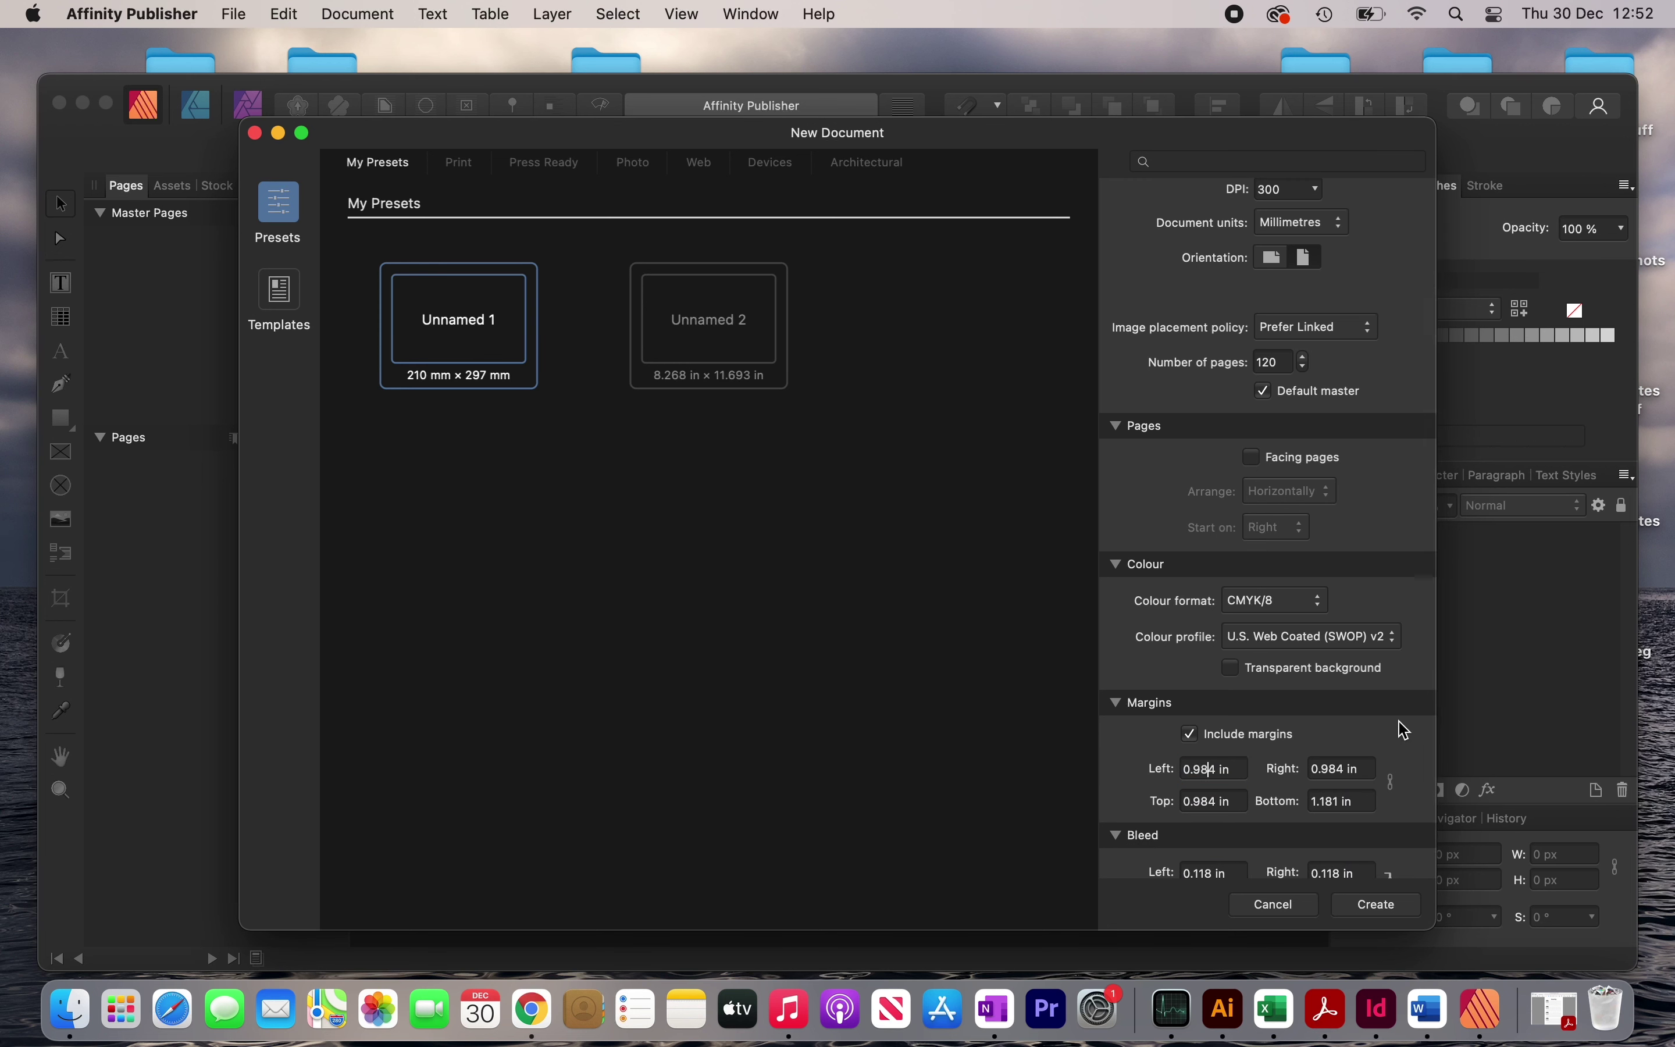
pyautogui.click(1392, 781)
pyautogui.click(1217, 769)
pyautogui.press('BackSpace')
pyautogui.press('BackSpace')
pyautogui.press('BackSpace')
pyautogui.write('55')
pyautogui.press('Return')
pyautogui.scroll(-2, 1287, 713)
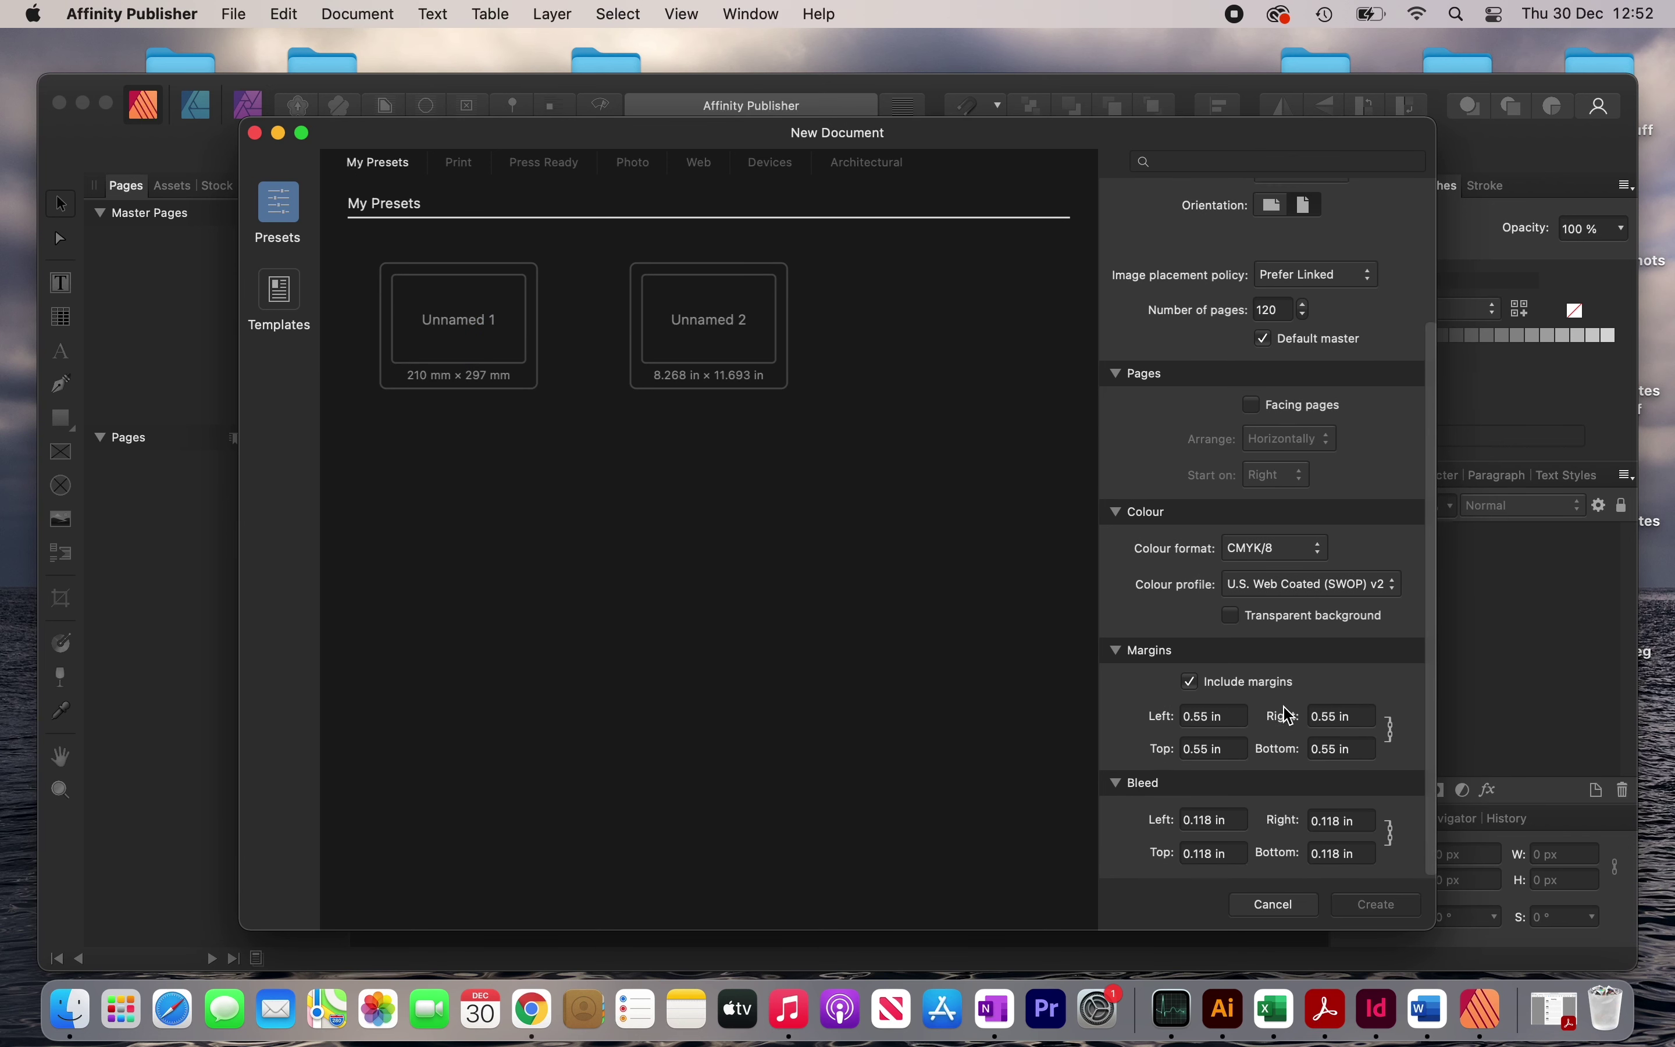
pyautogui.click(1204, 825)
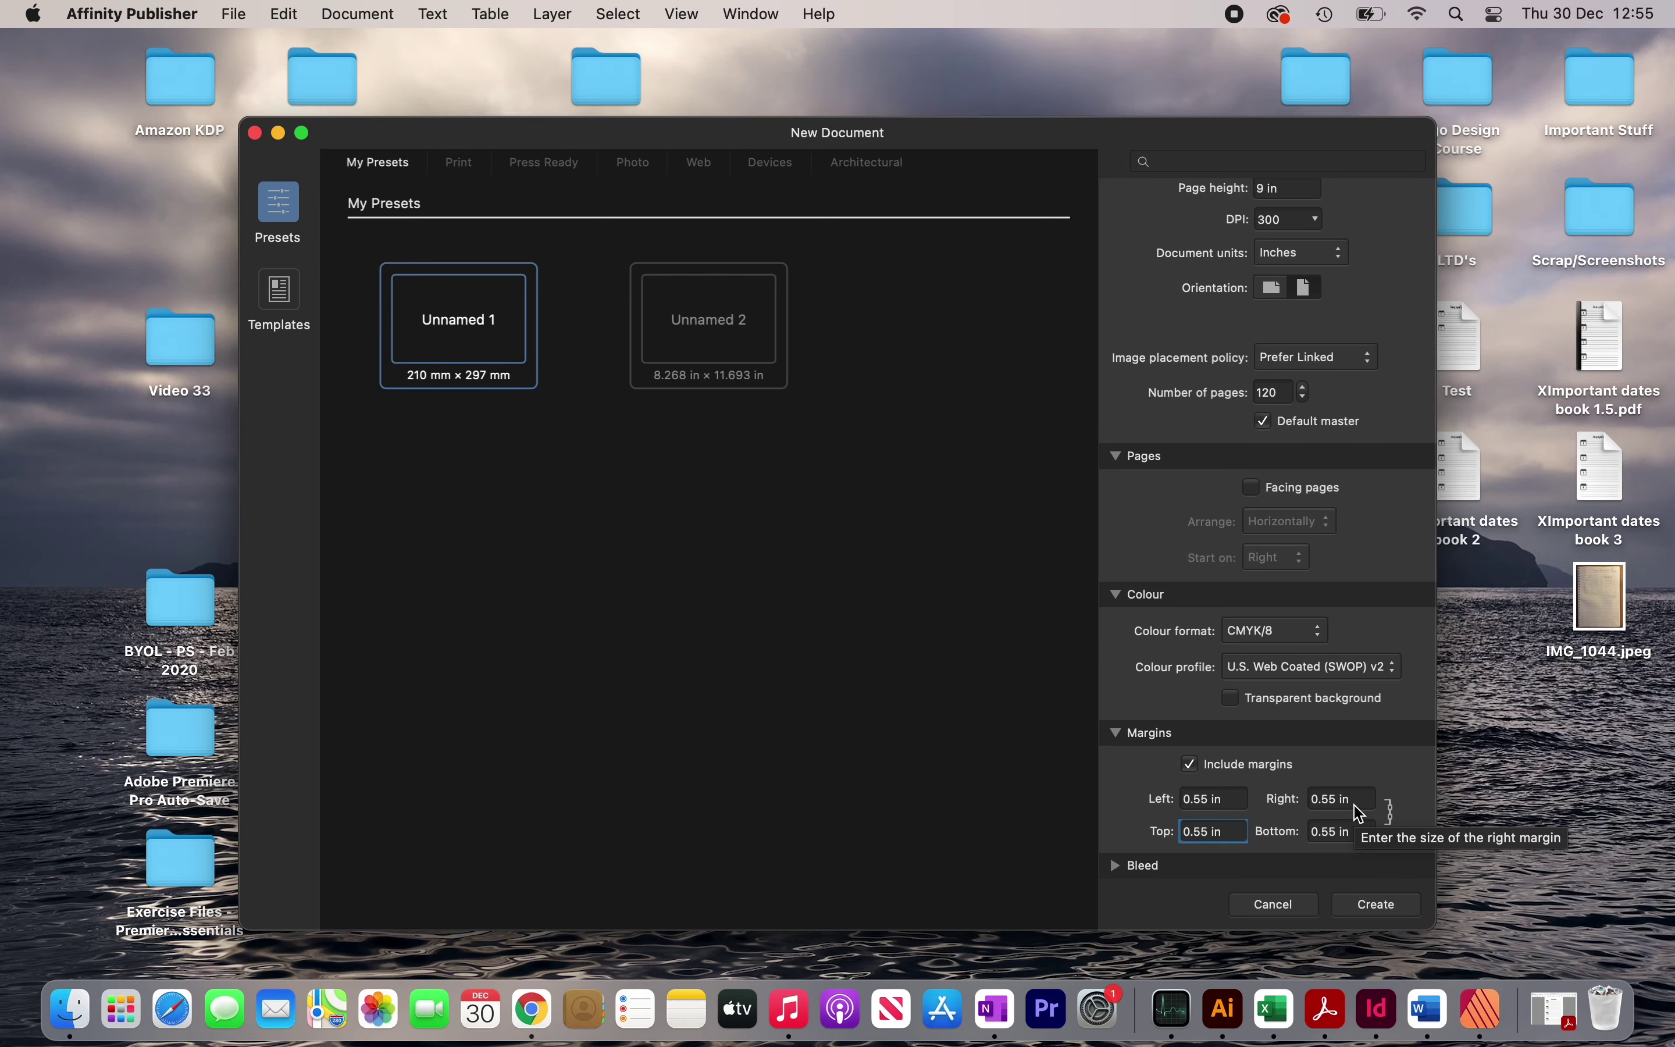
pyautogui.click(1377, 903)
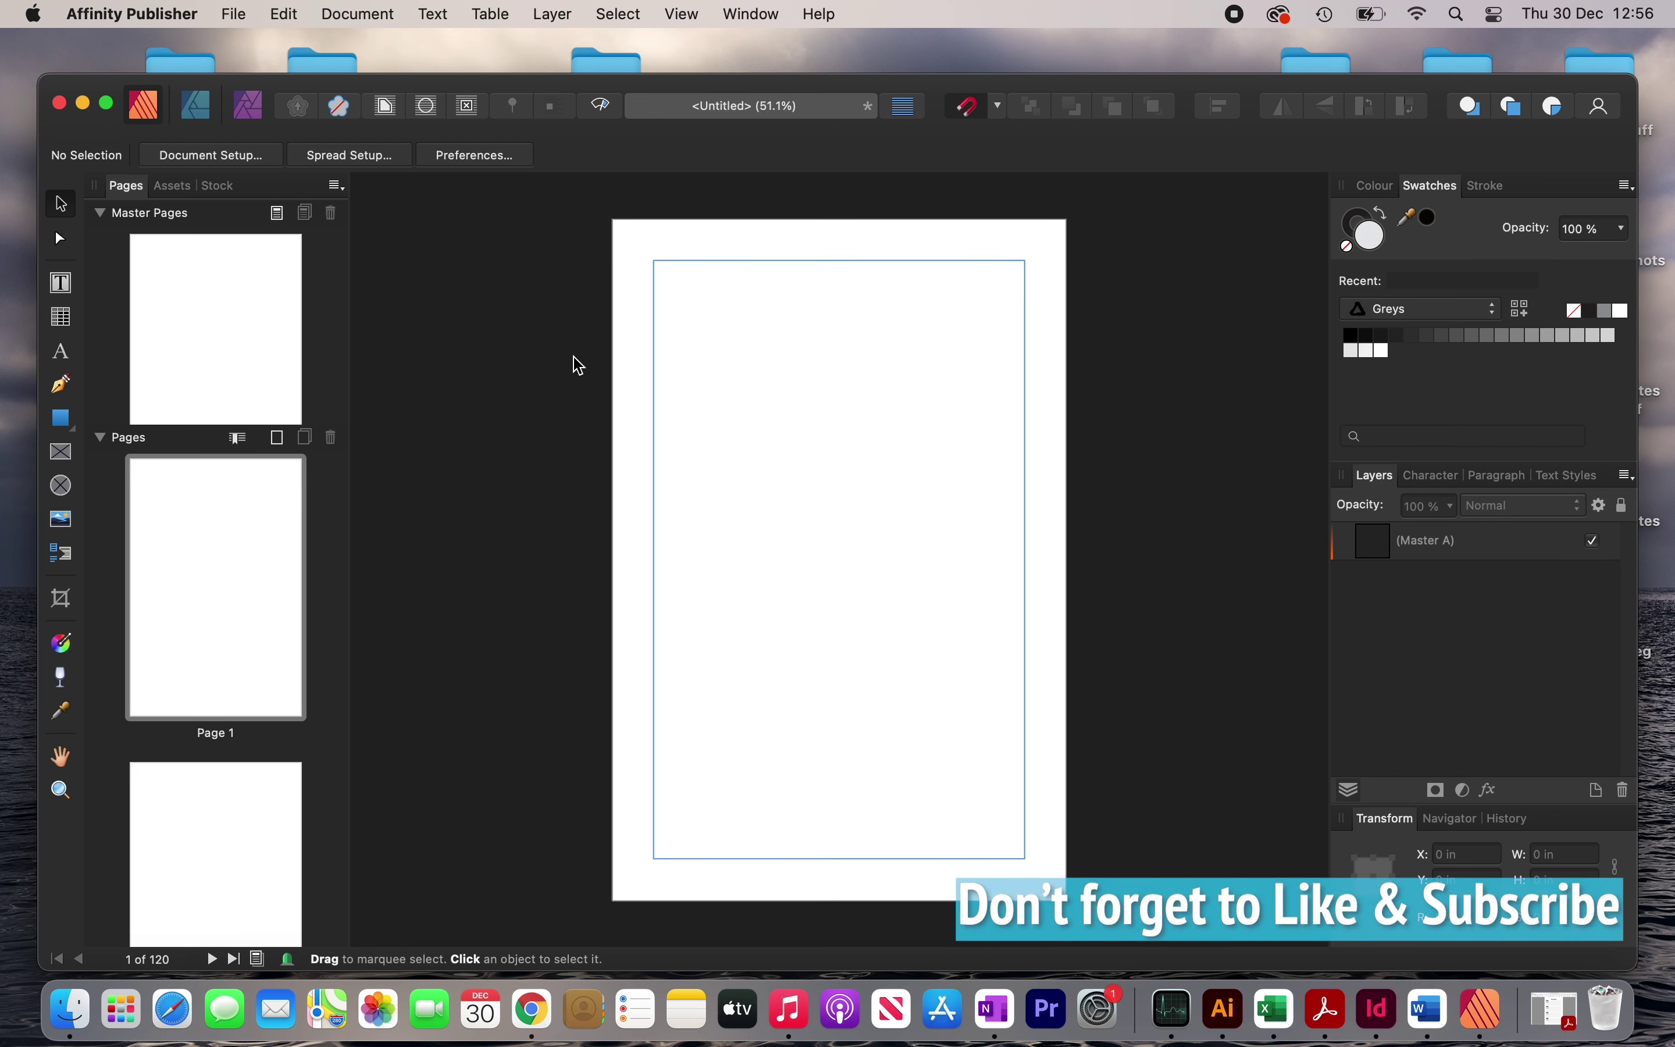
# Open the Master A page for editing.
pyautogui.click(170, 292)
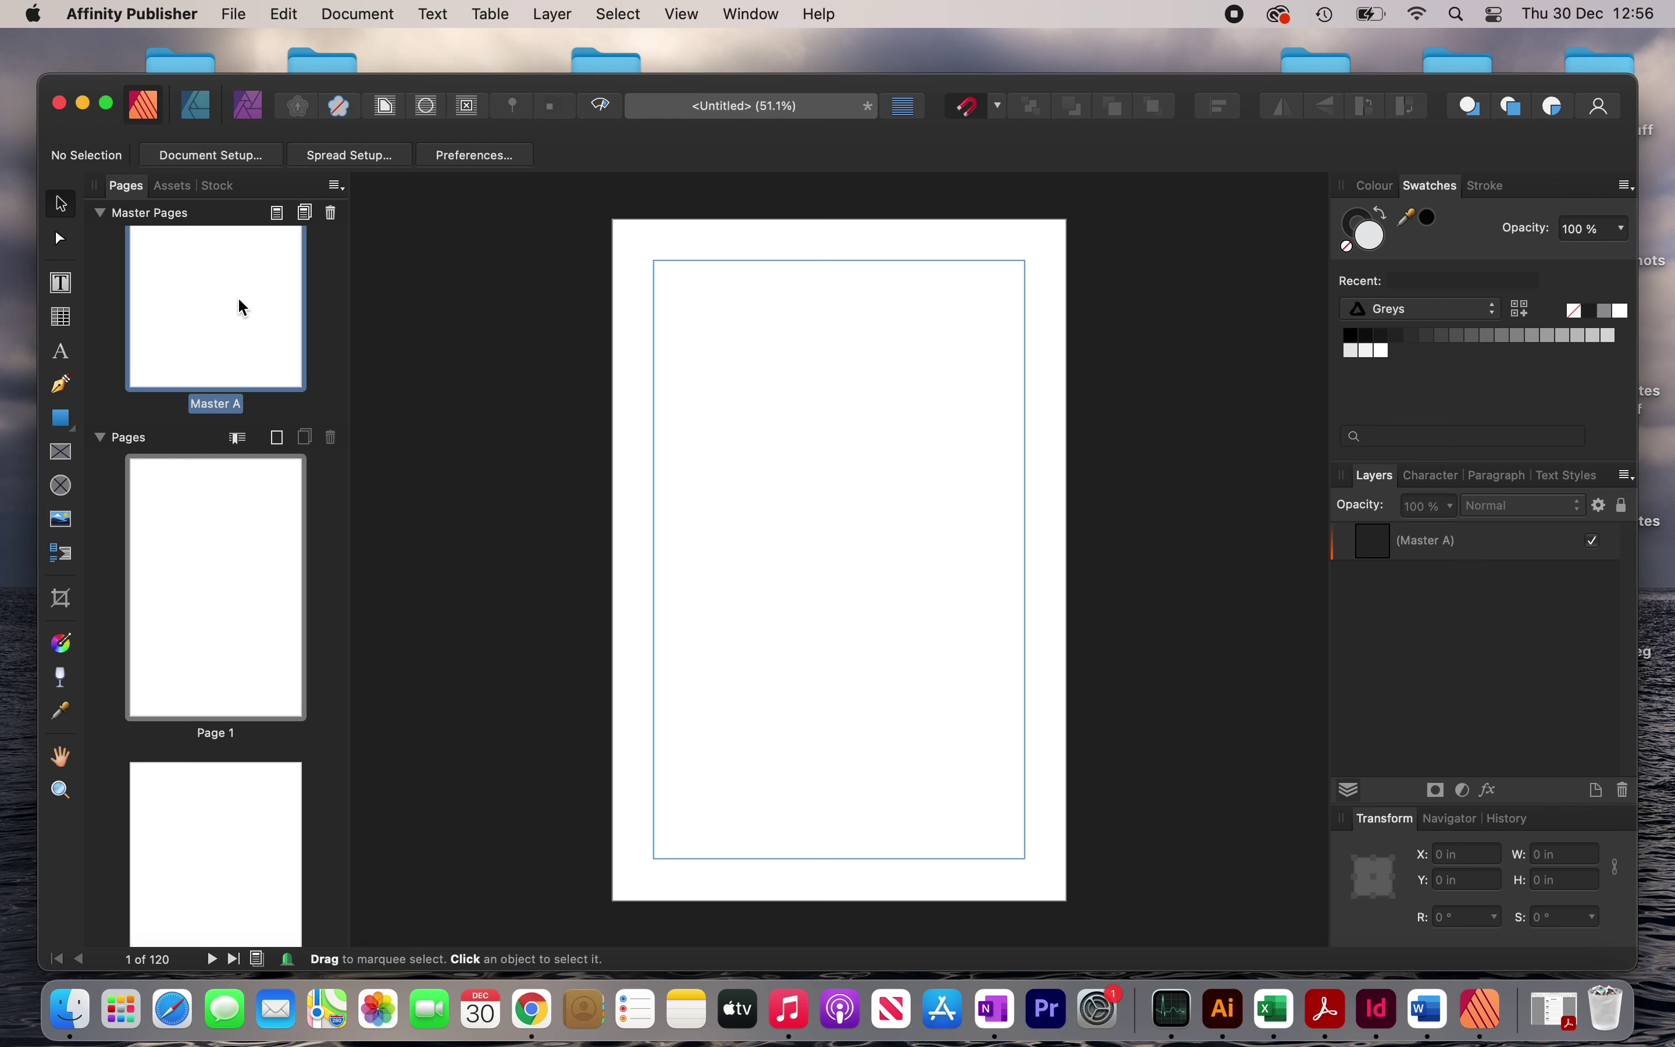
pyautogui.doubleClick(228, 365)
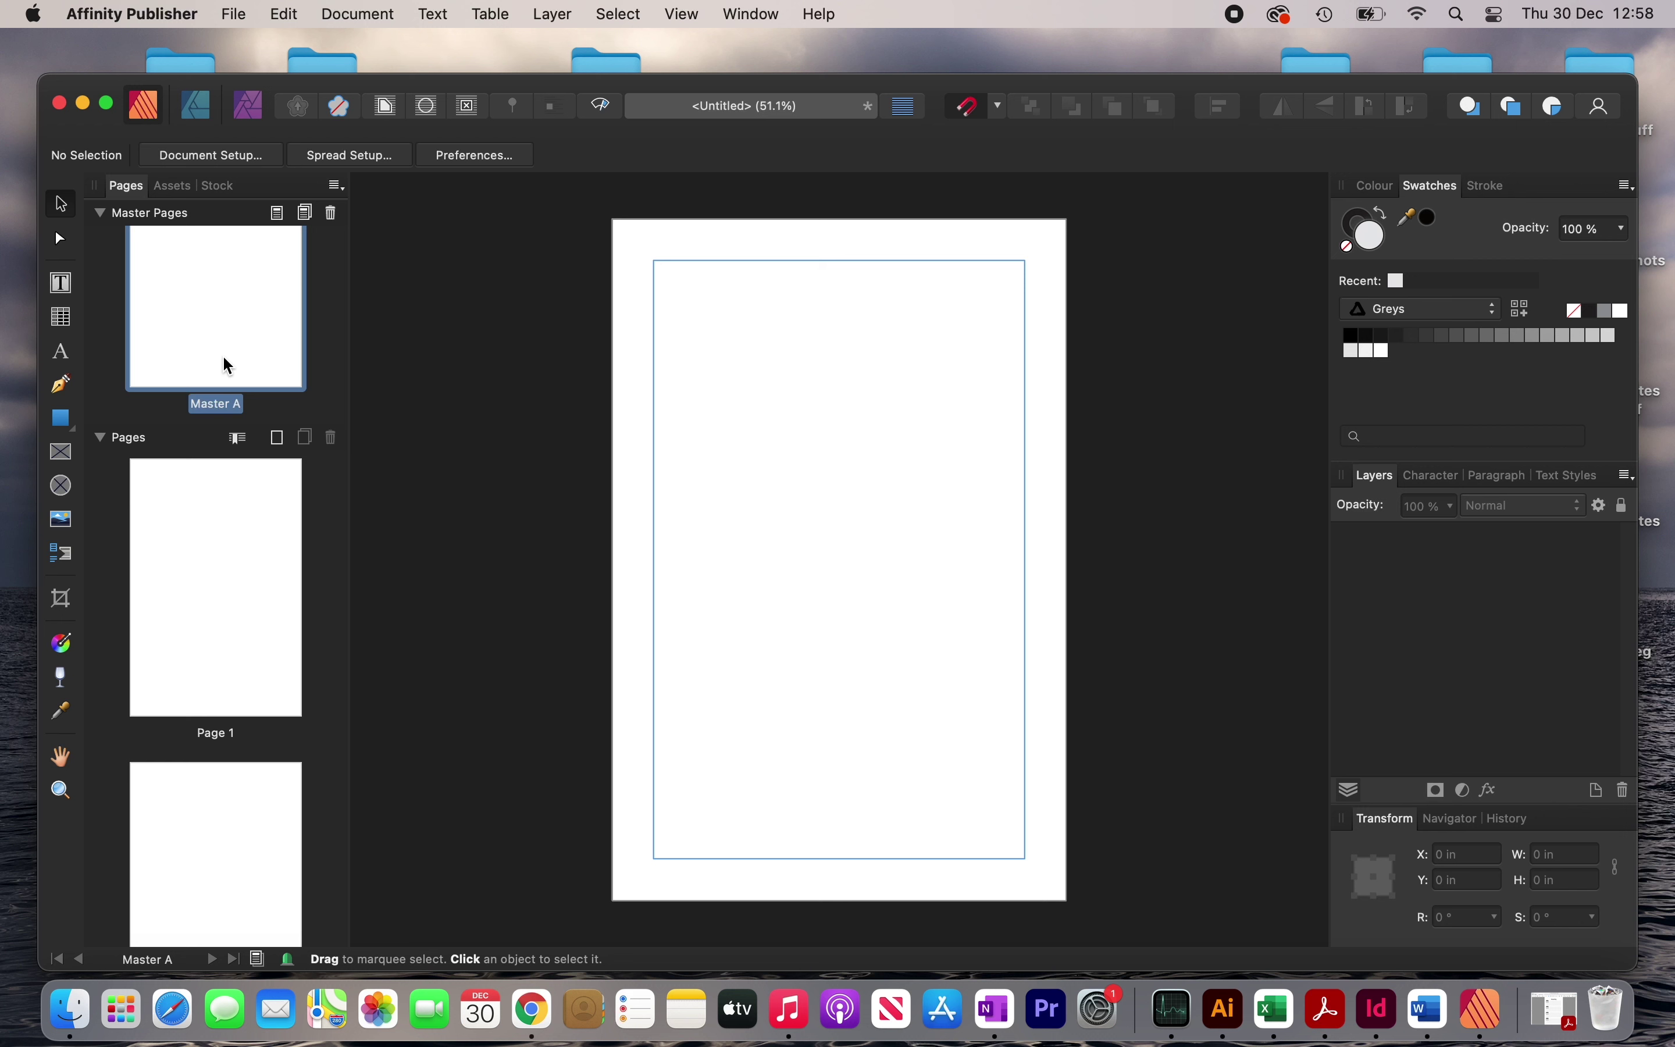
# Draw a trial rectangle about 2.69 × 1.53 in on Master A, narrow it to about 1.26 in, and delete it.
pyautogui.click(61, 418)
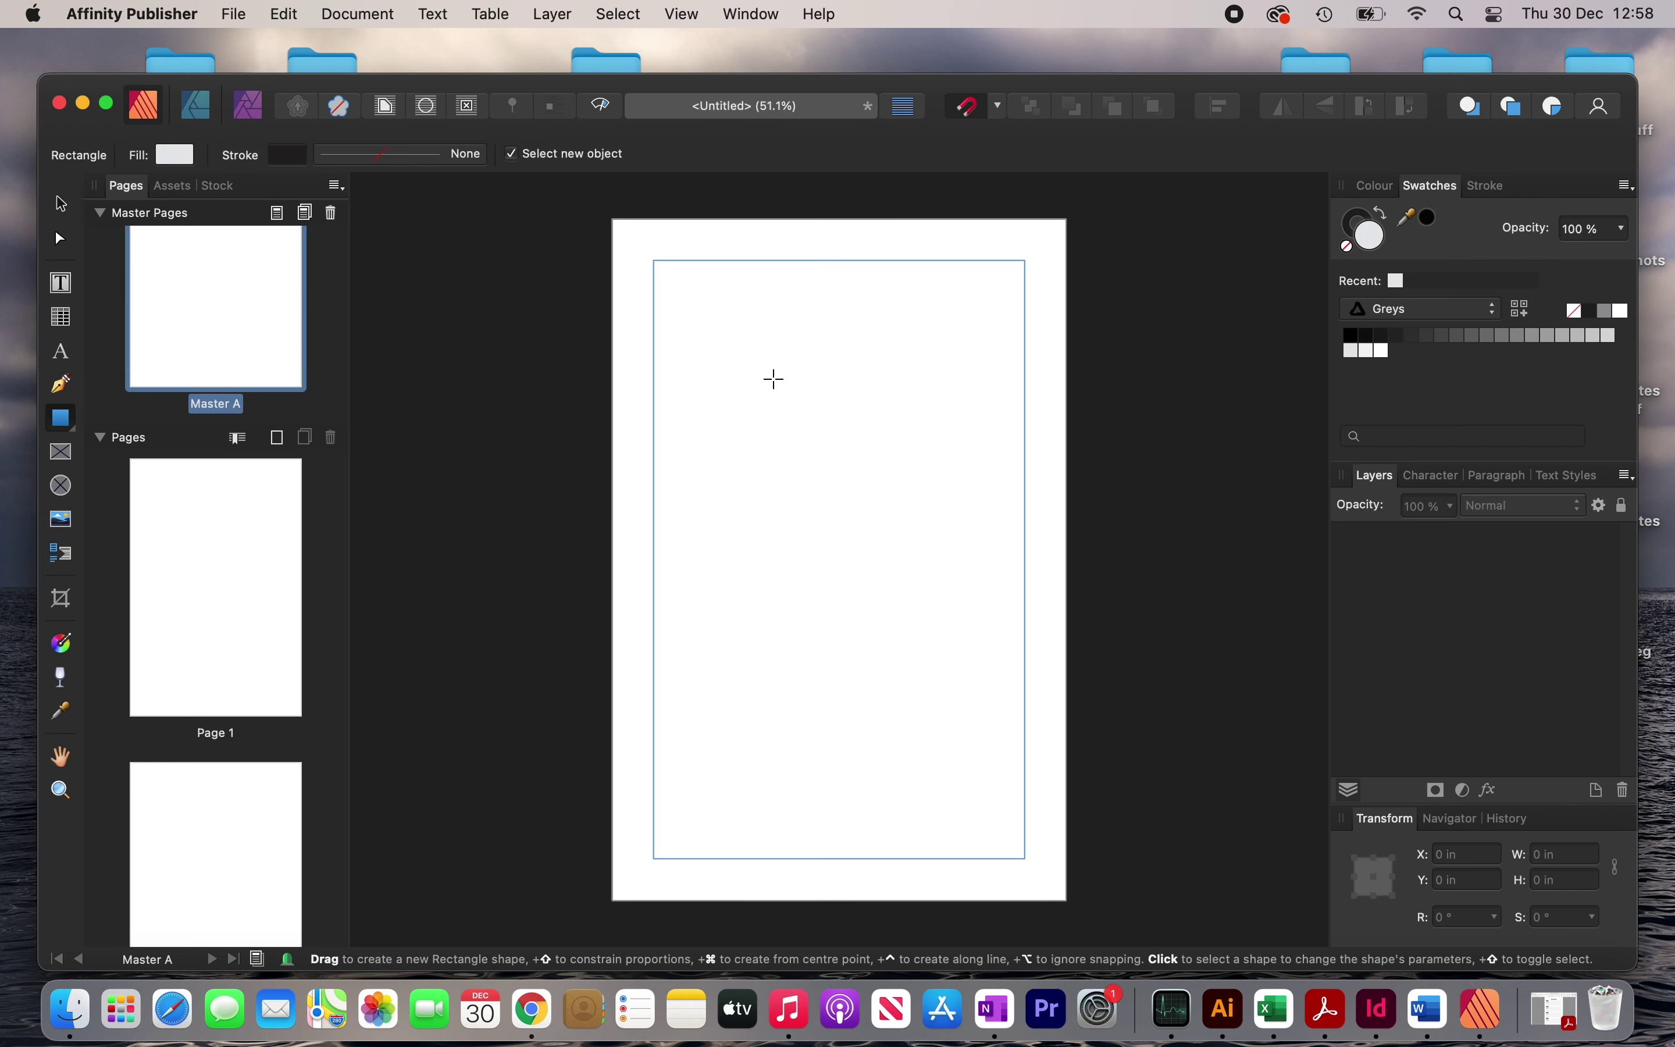
pyautogui.moveTo(775, 379); pyautogui.dragTo(978, 495)
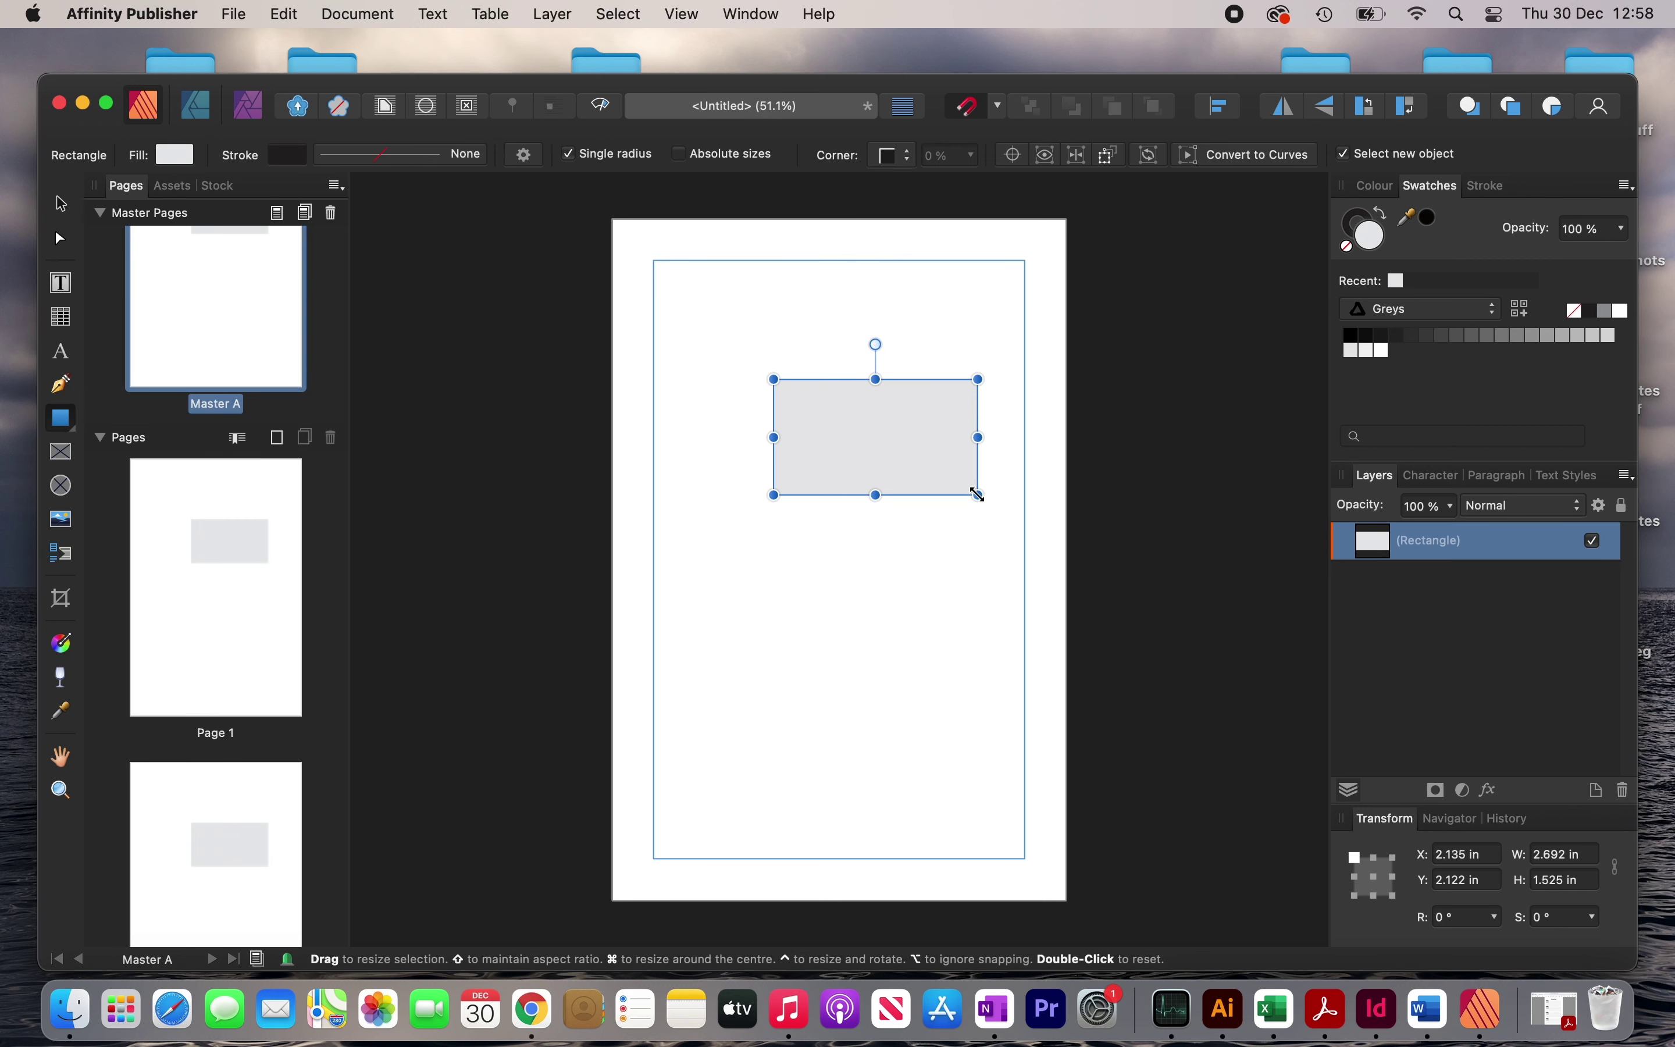
pyautogui.scroll(-3, 272, 785)
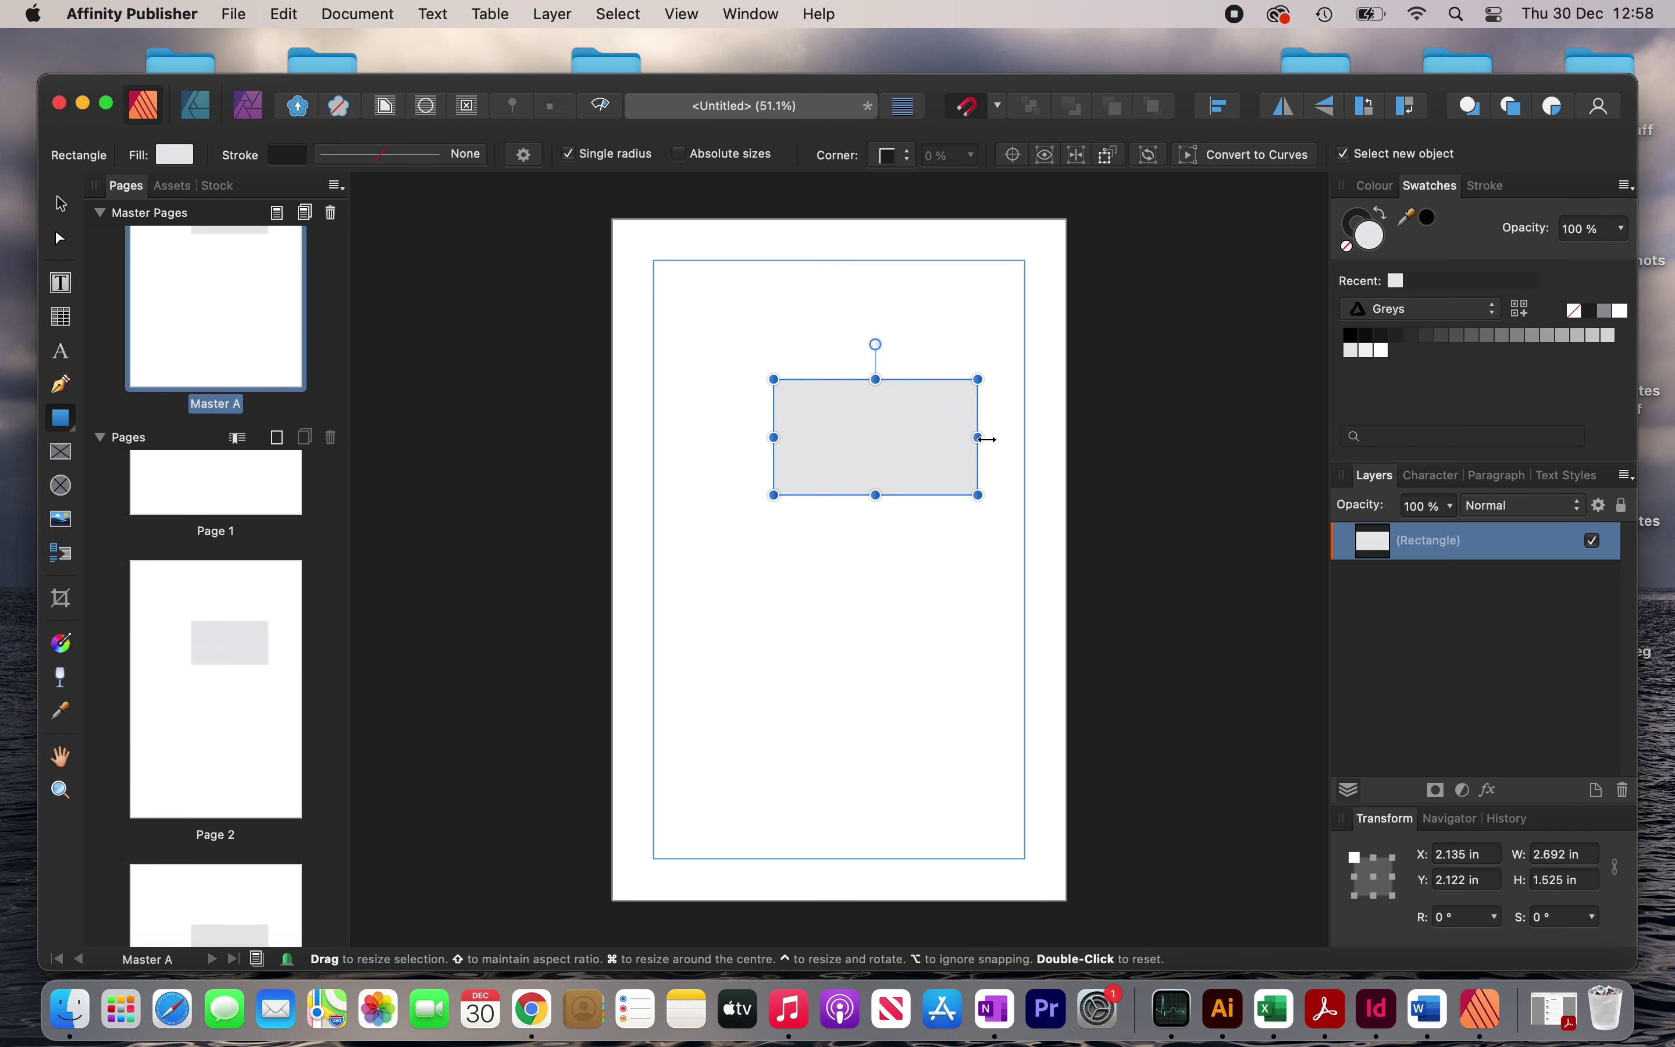
pyautogui.moveTo(987, 439); pyautogui.dragTo(871, 439)
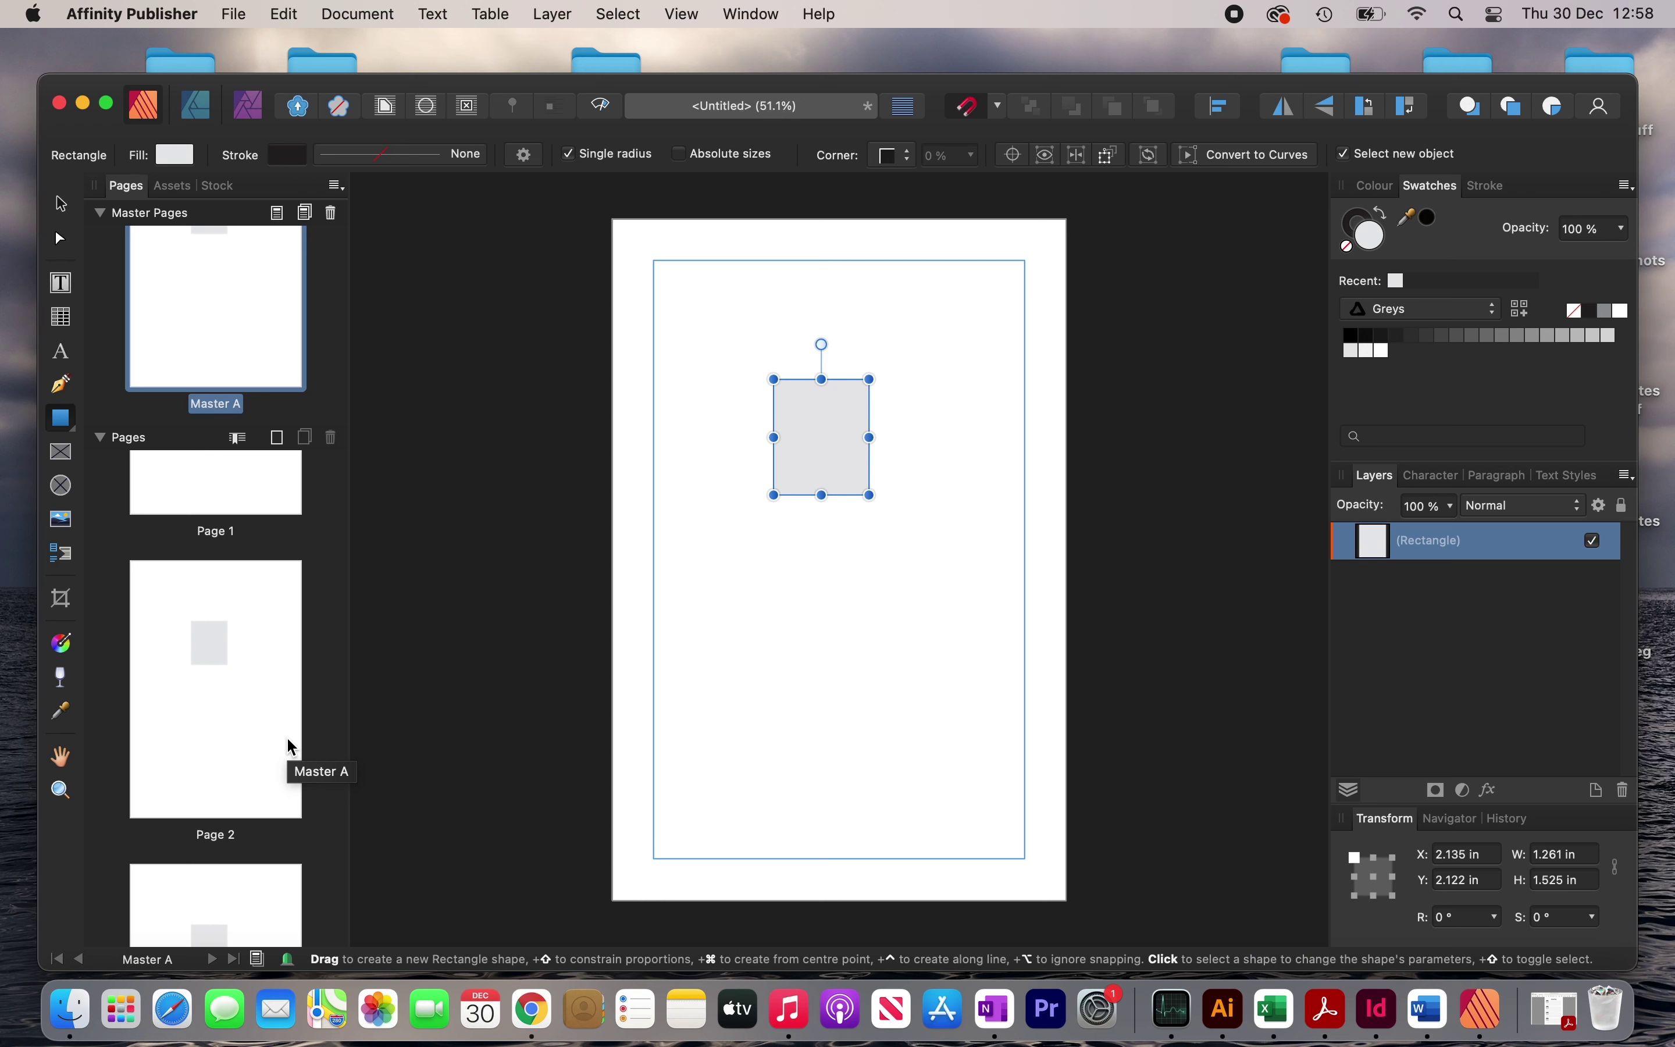
pyautogui.press('Delete')
pyautogui.press('v')
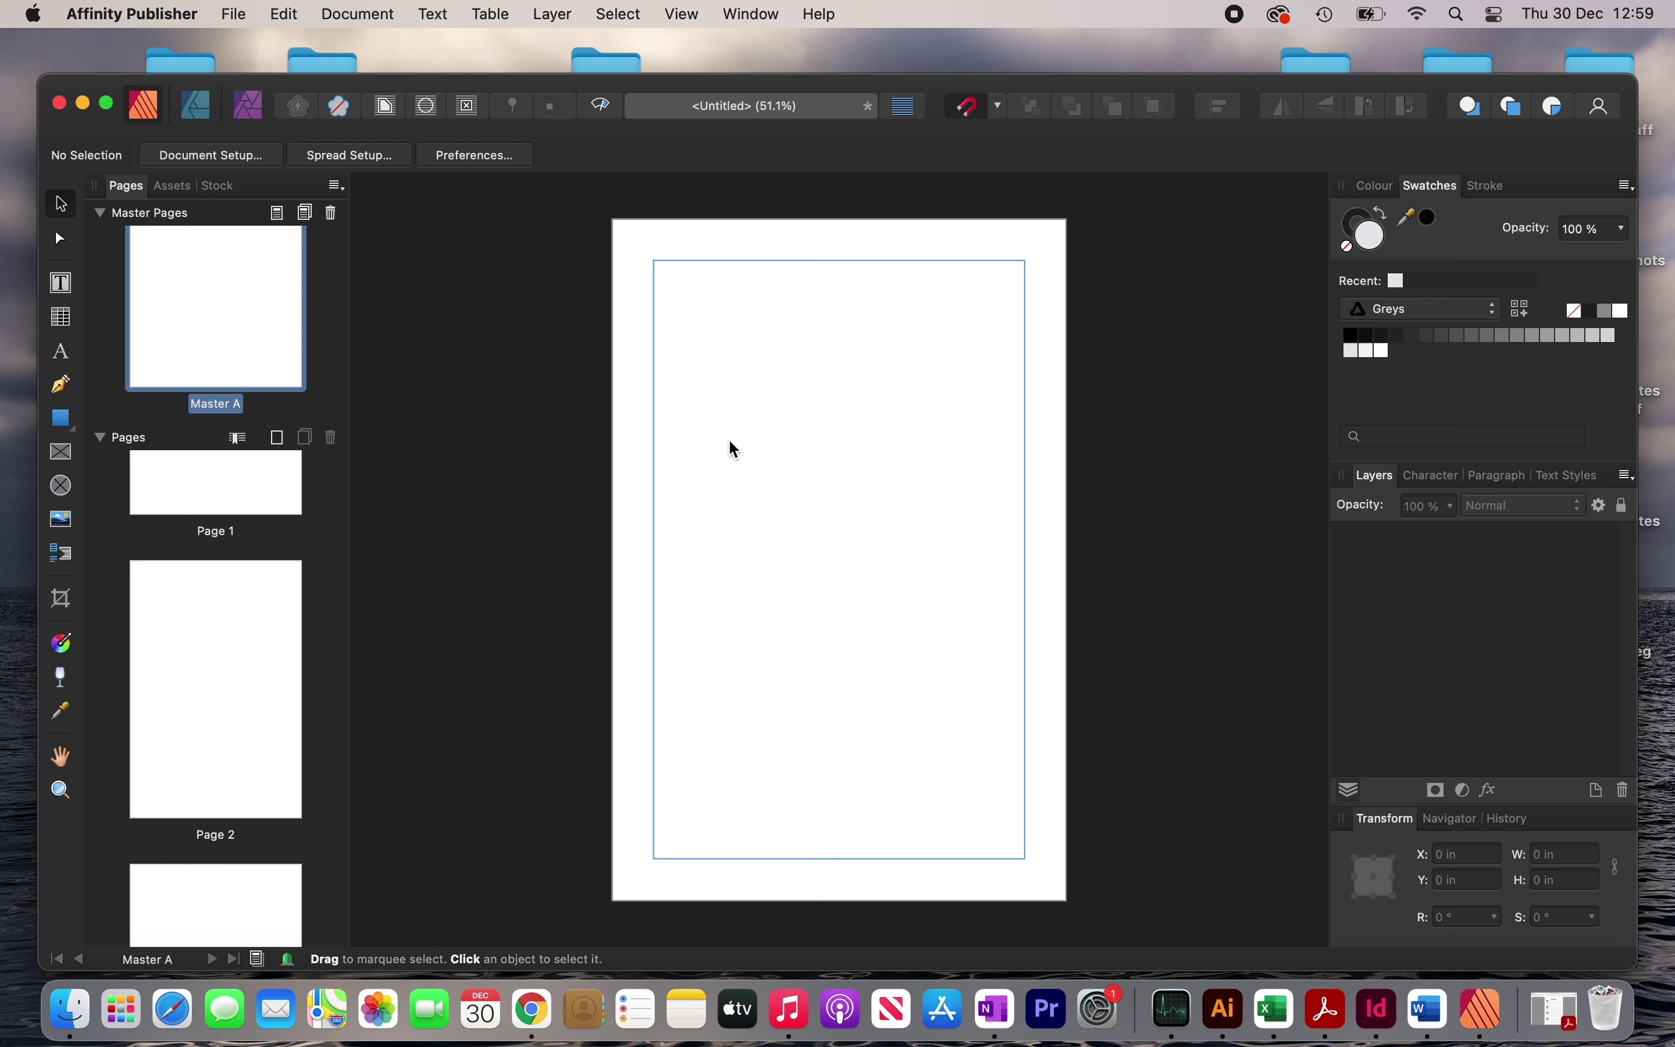
# Draw a straight horizontal Pen line across Master A from margin to margin, about 1.2 in below the page's top edge.
pyautogui.scroll(1, 735, 450)
pyautogui.click(61, 382)
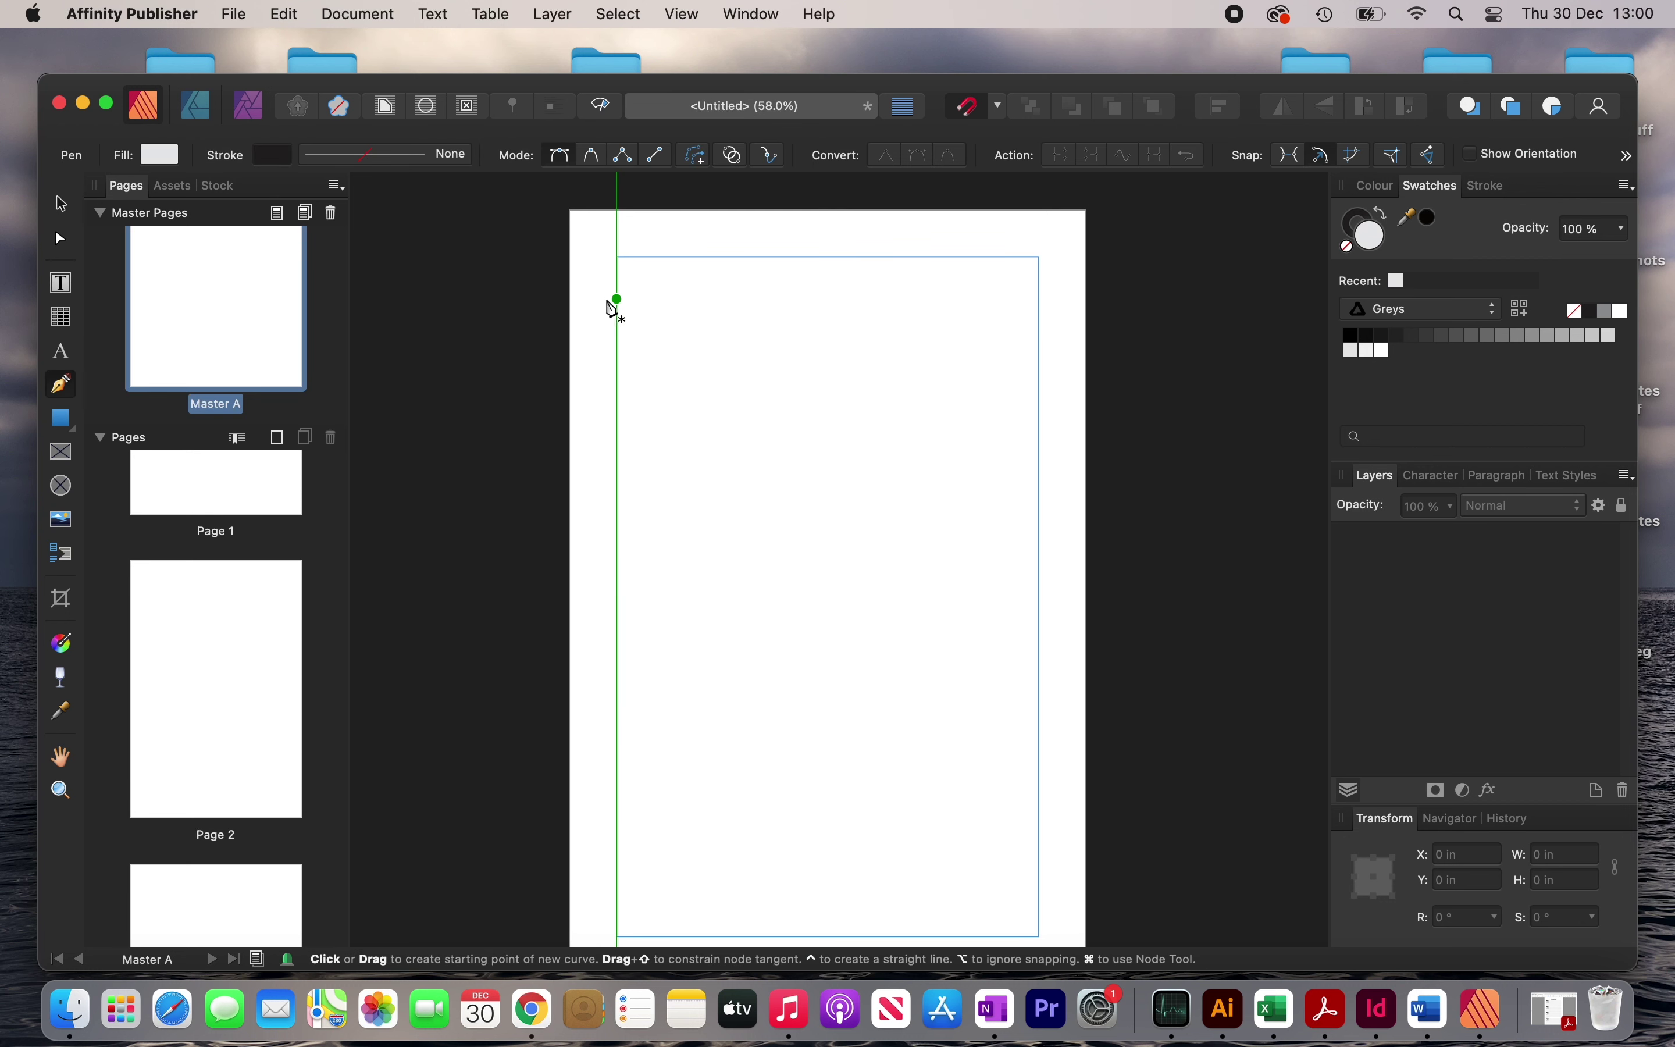
pyautogui.click(617, 299)
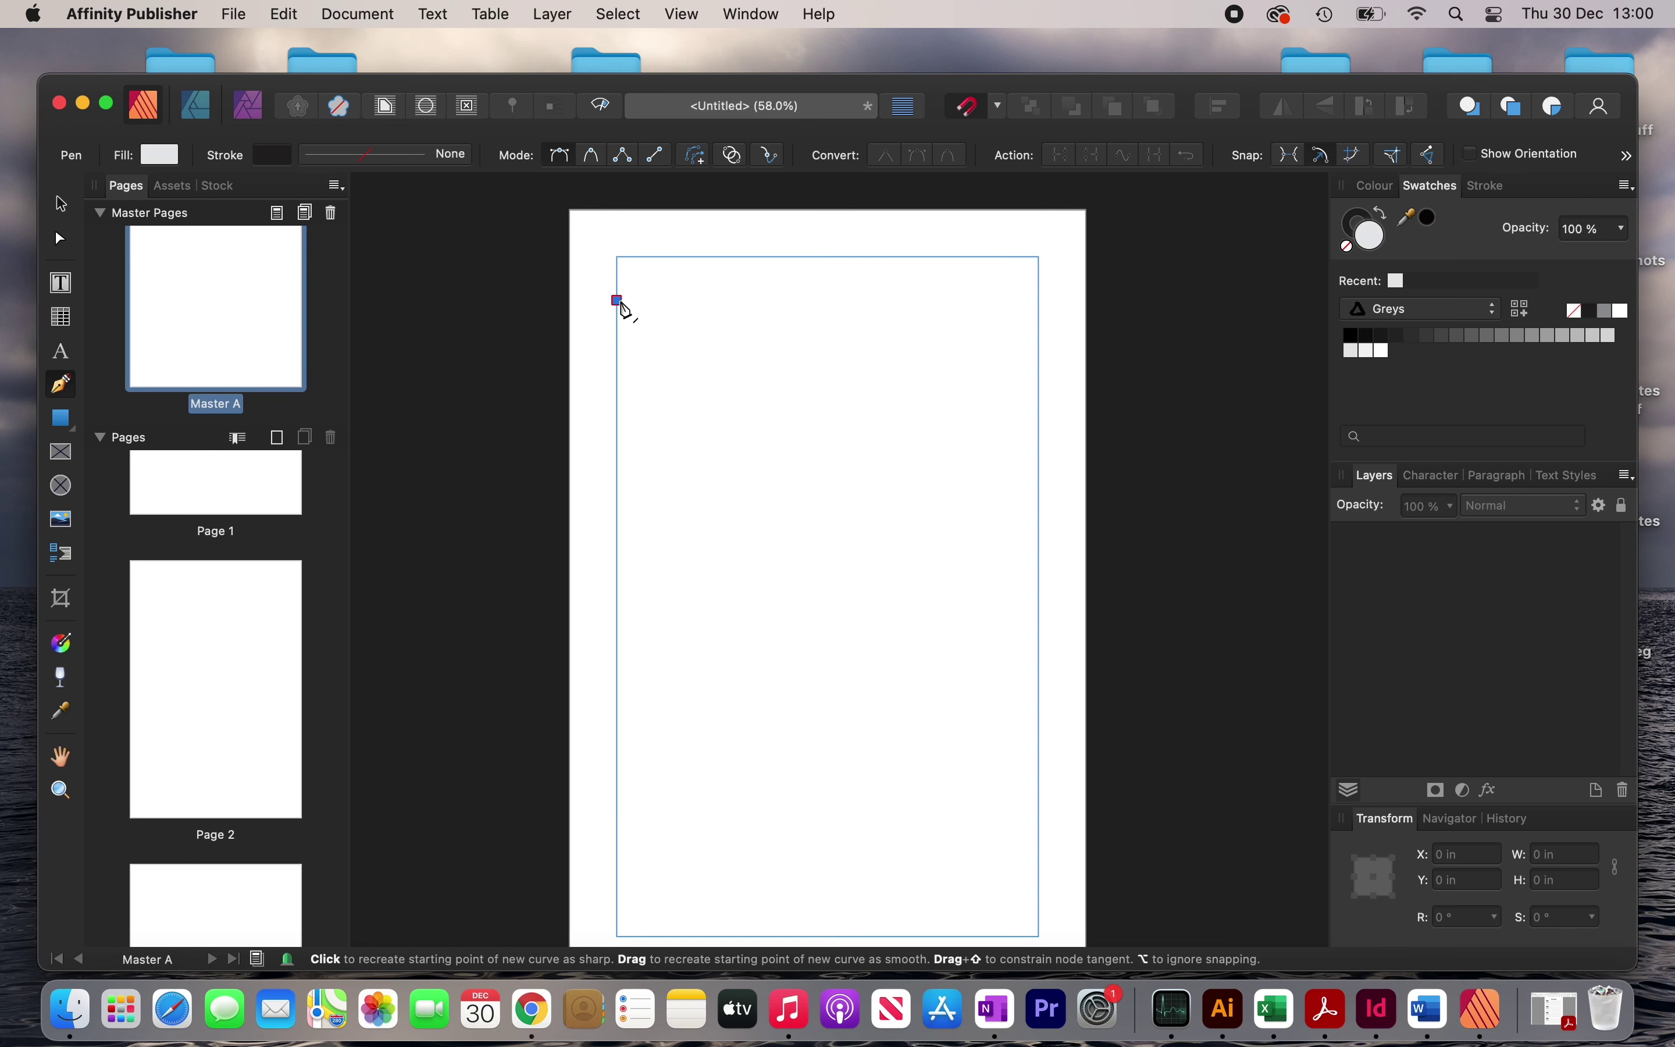
pyautogui.click(1039, 313)
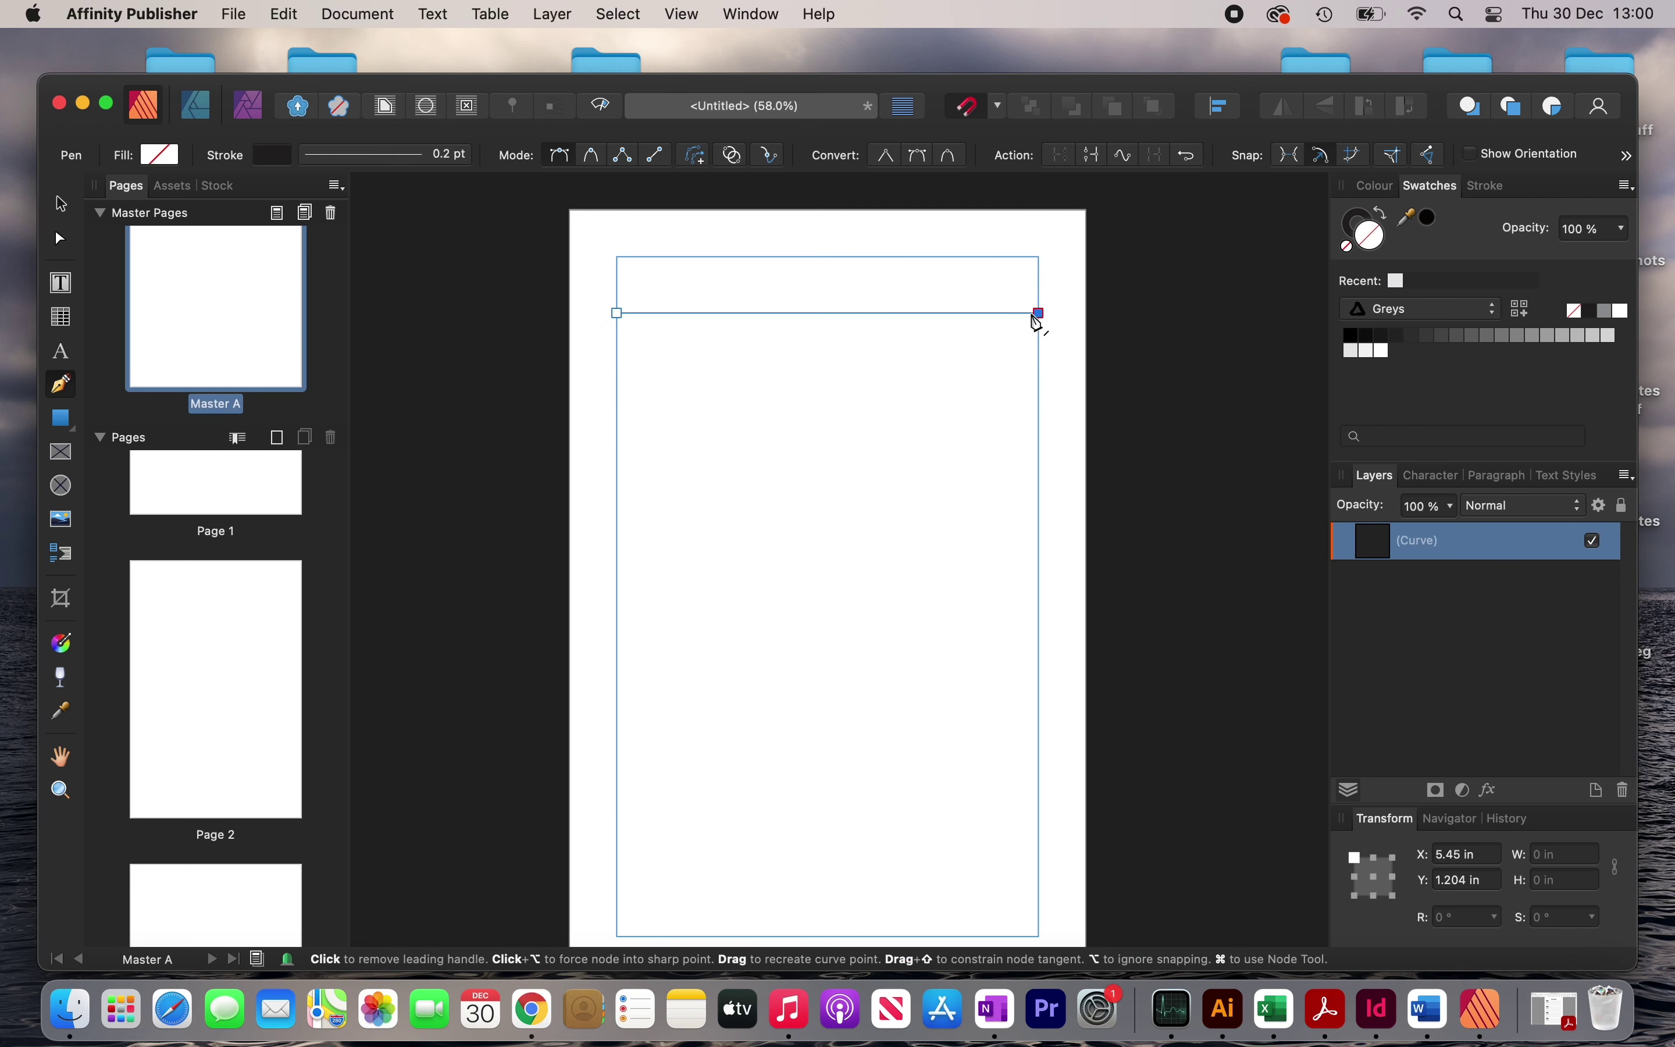
pyautogui.click(61, 203)
pyautogui.click(822, 420)
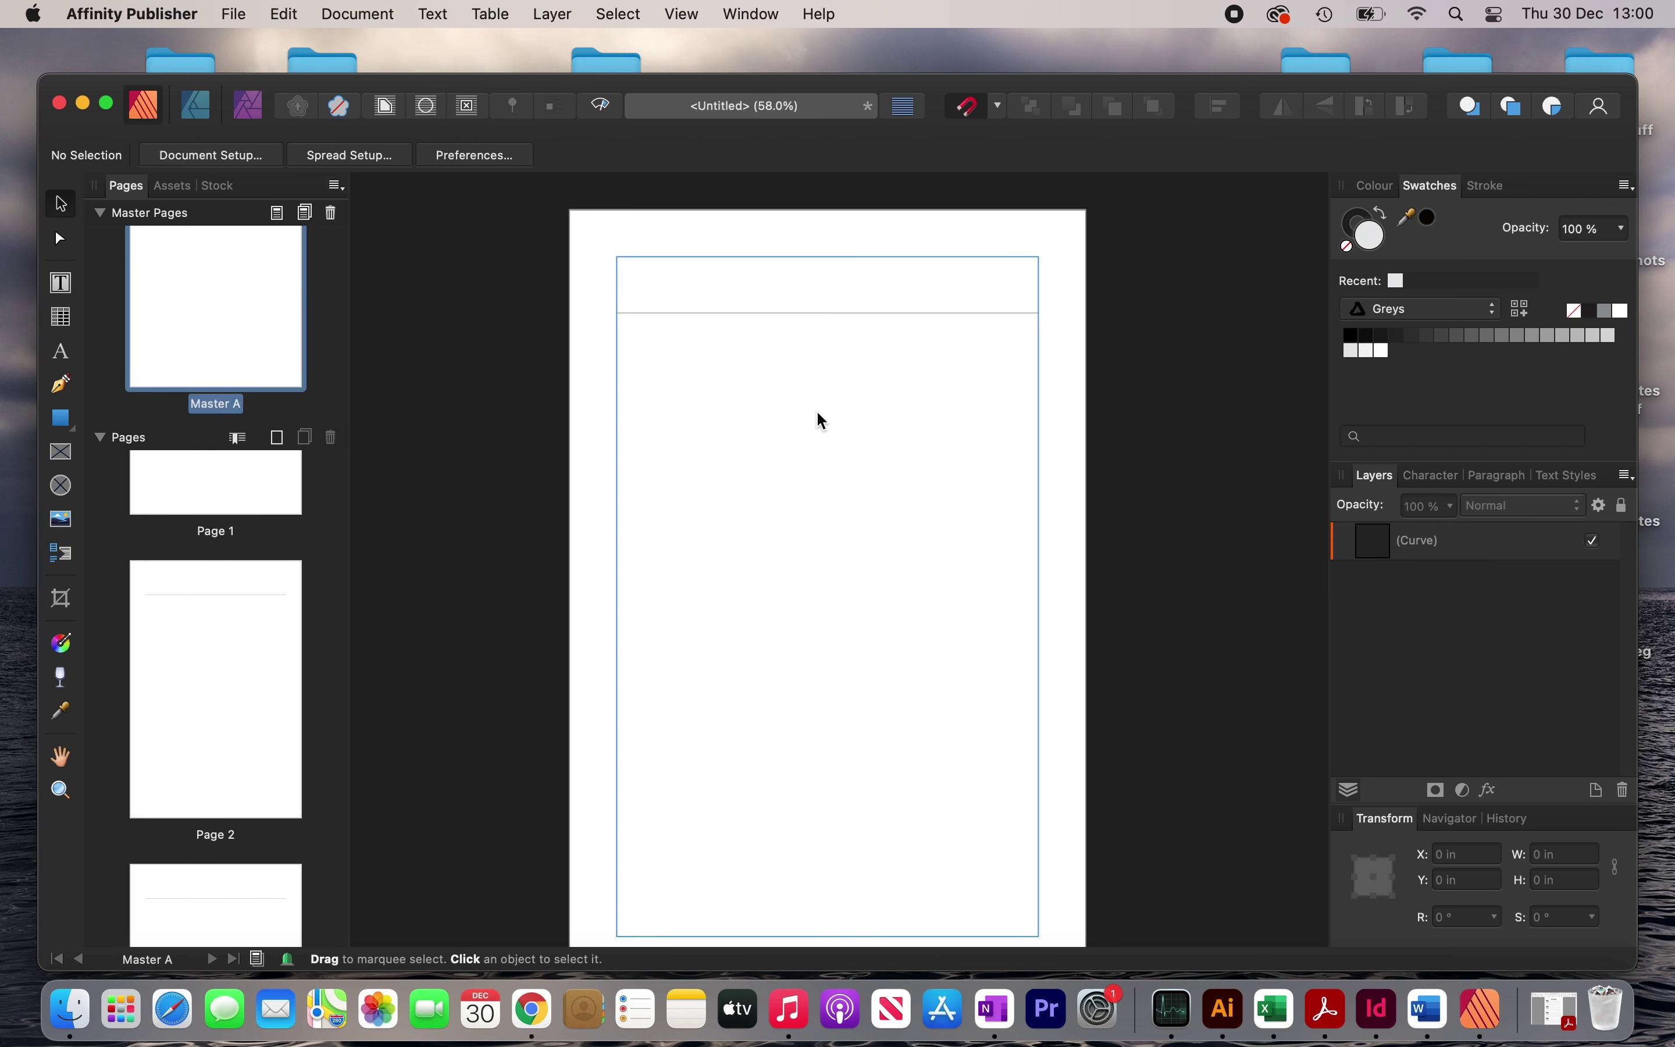
# Set the horizontal line's stroke width to 1 pt.
pyautogui.click(768, 315)
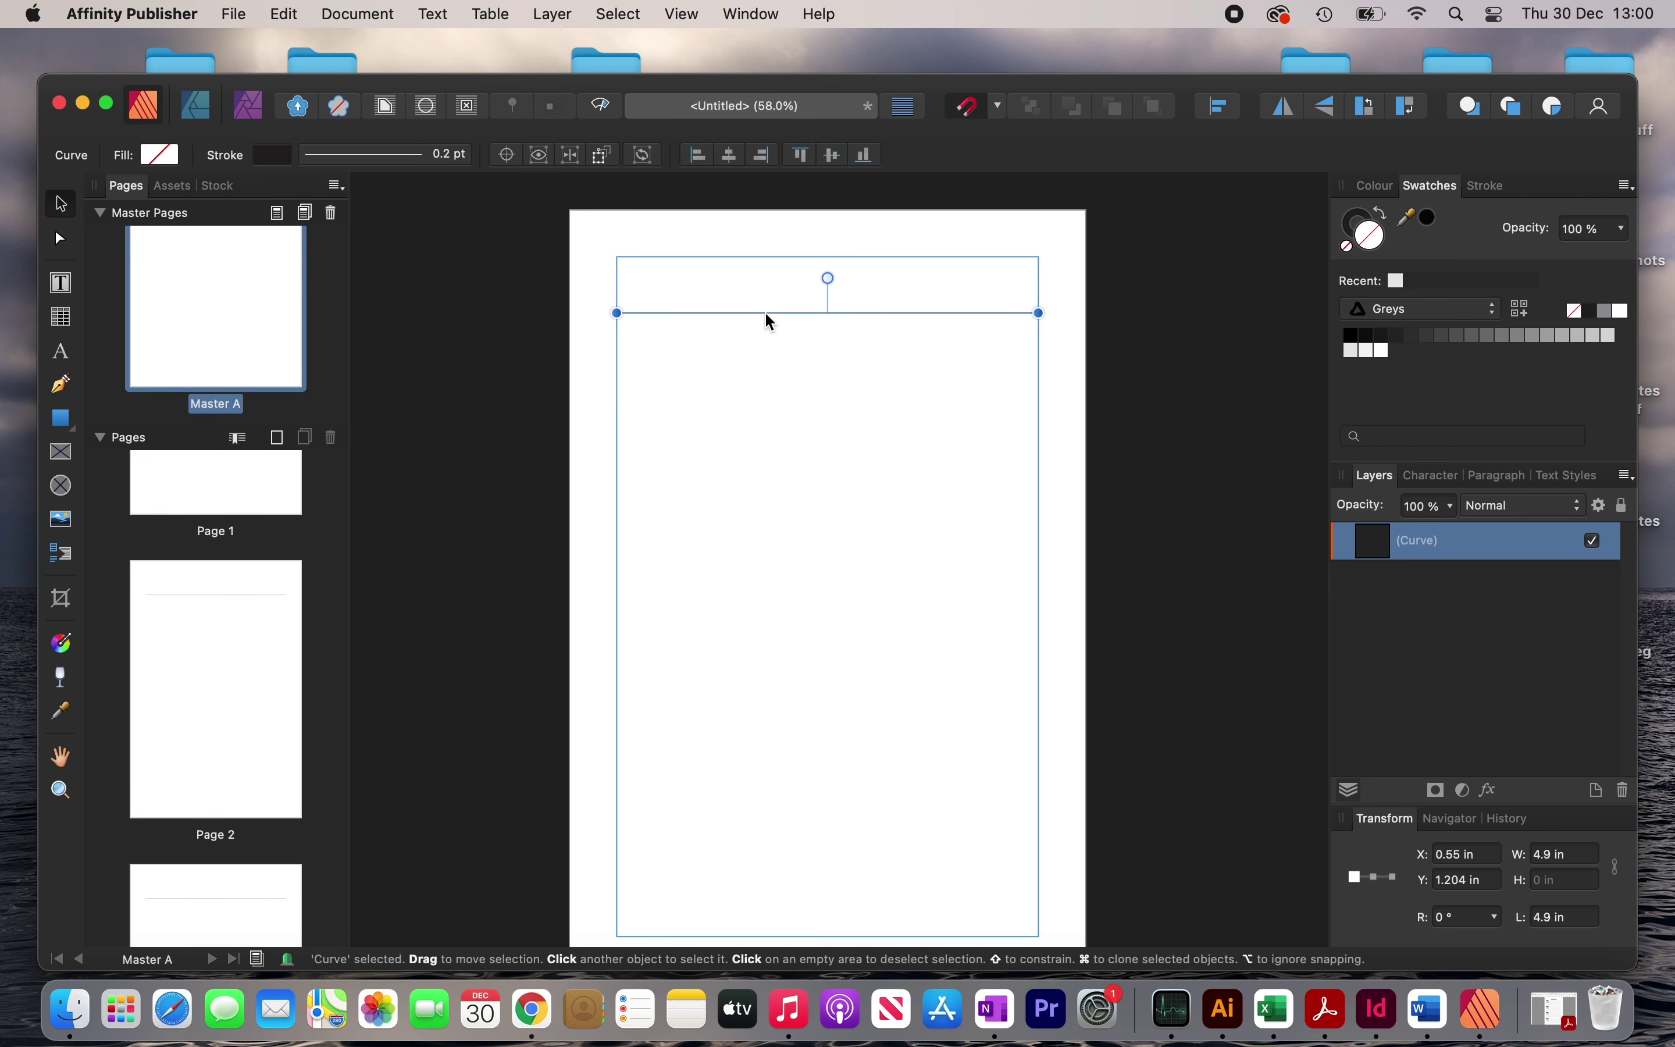
pyautogui.click(452, 157)
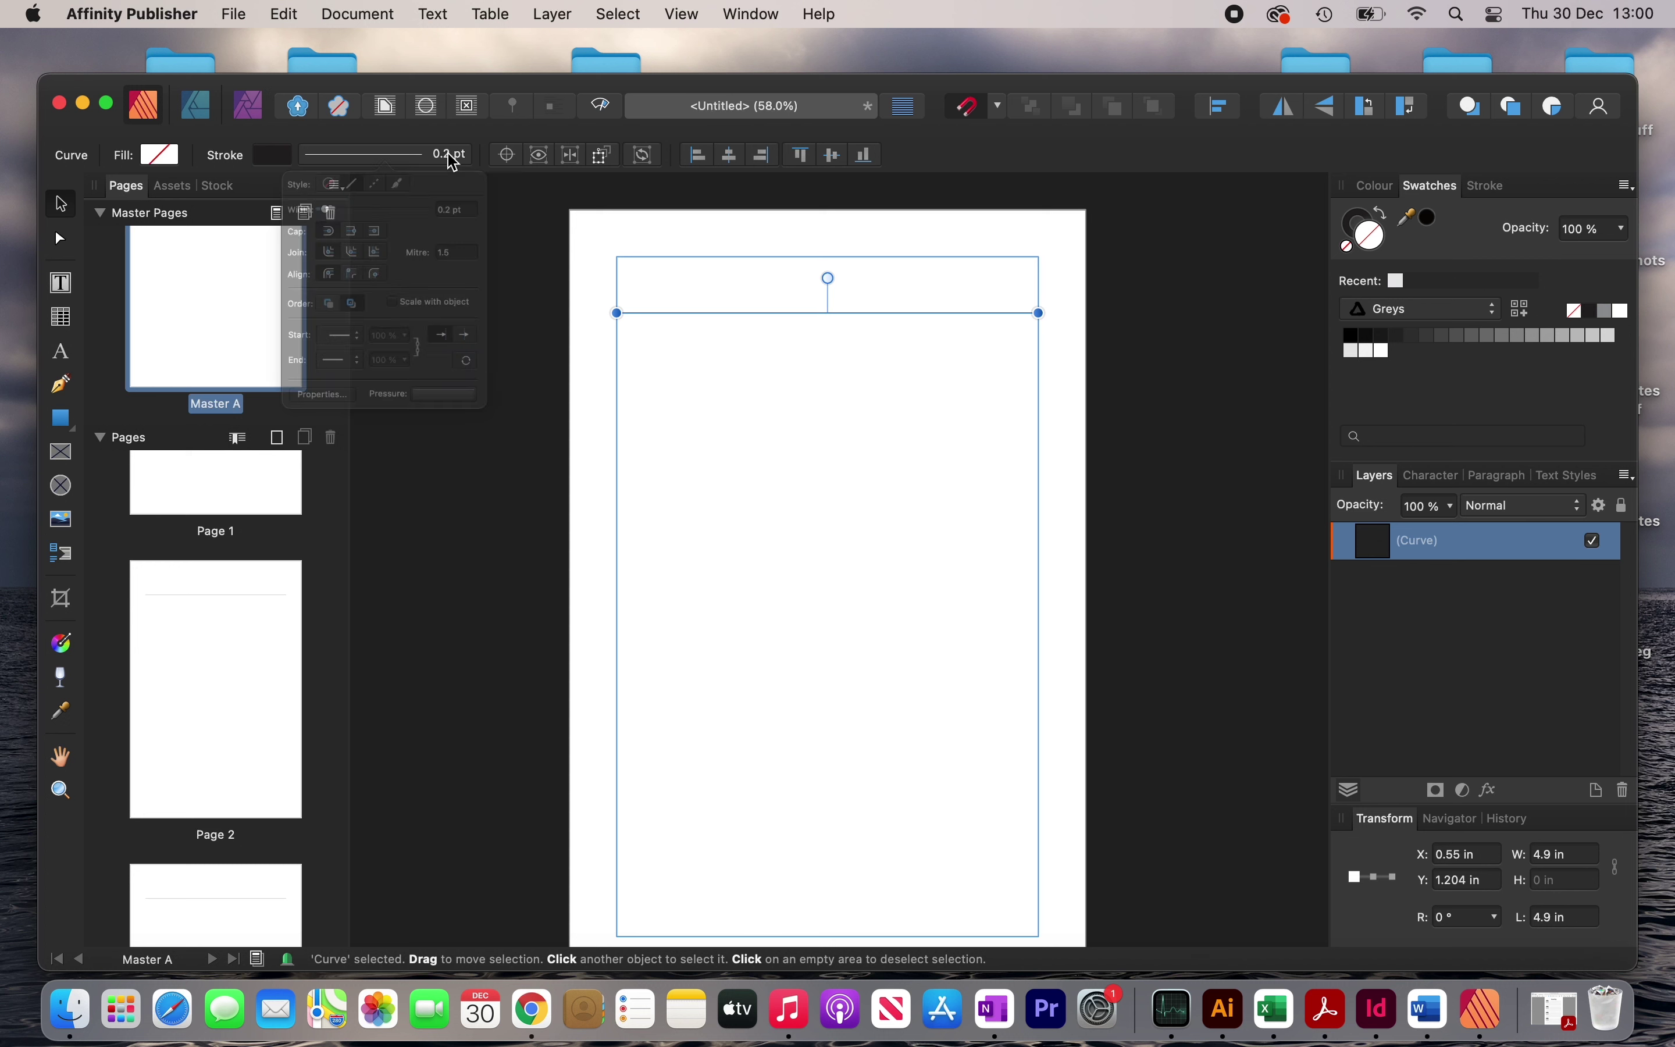
pyautogui.click(504, 229)
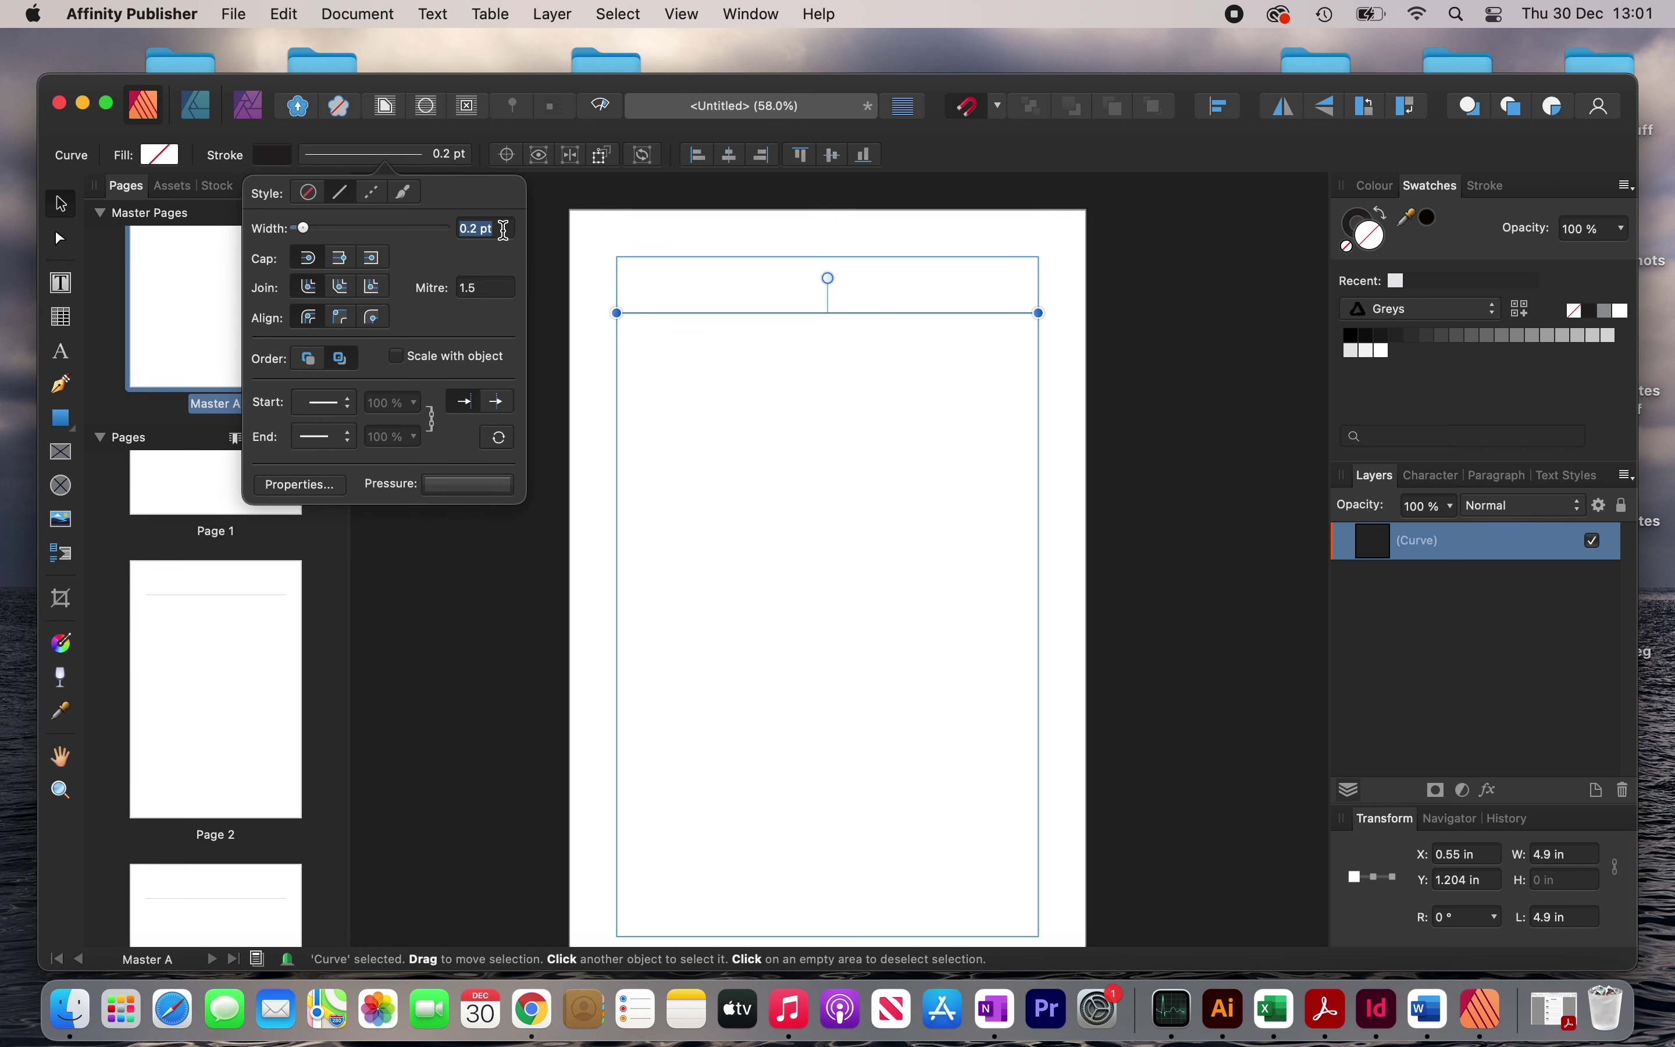
pyautogui.write('1')
pyautogui.press('Return')
pyautogui.click(758, 288)
pyautogui.scroll(3, 759, 288)
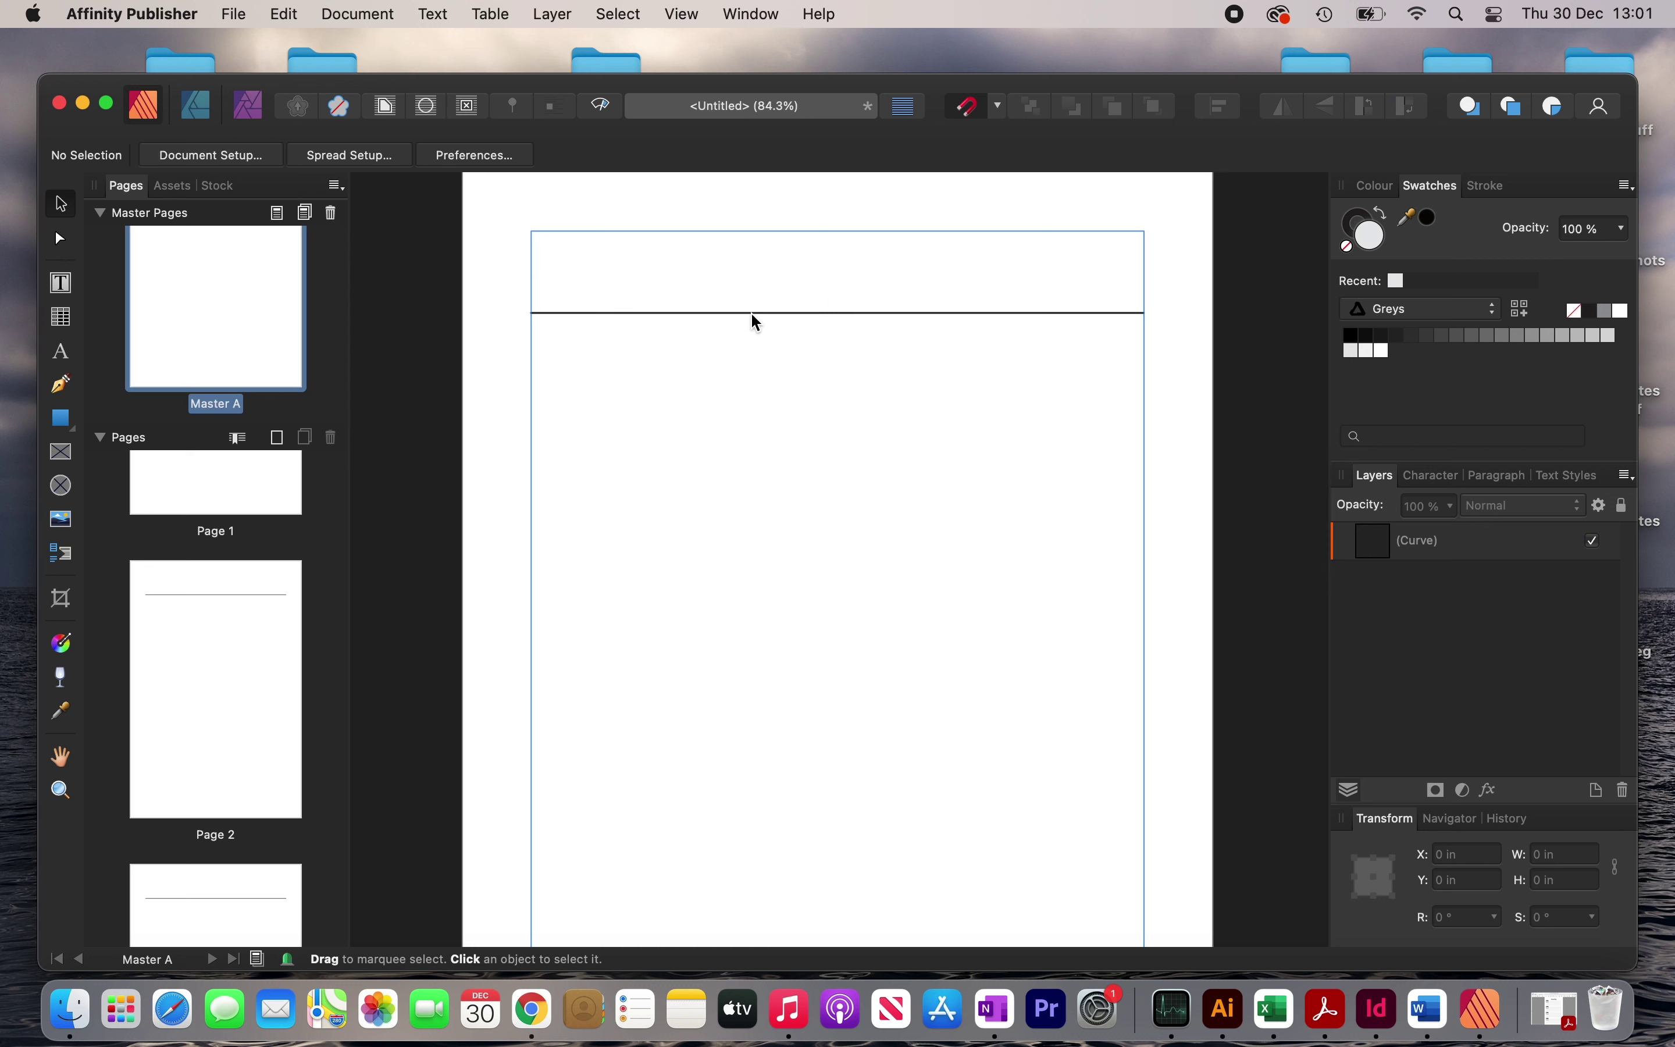
# Duplicate the horizontal line downward, and copy the resulting pair twice to make six stacked lines.
pyautogui.click(754, 314)
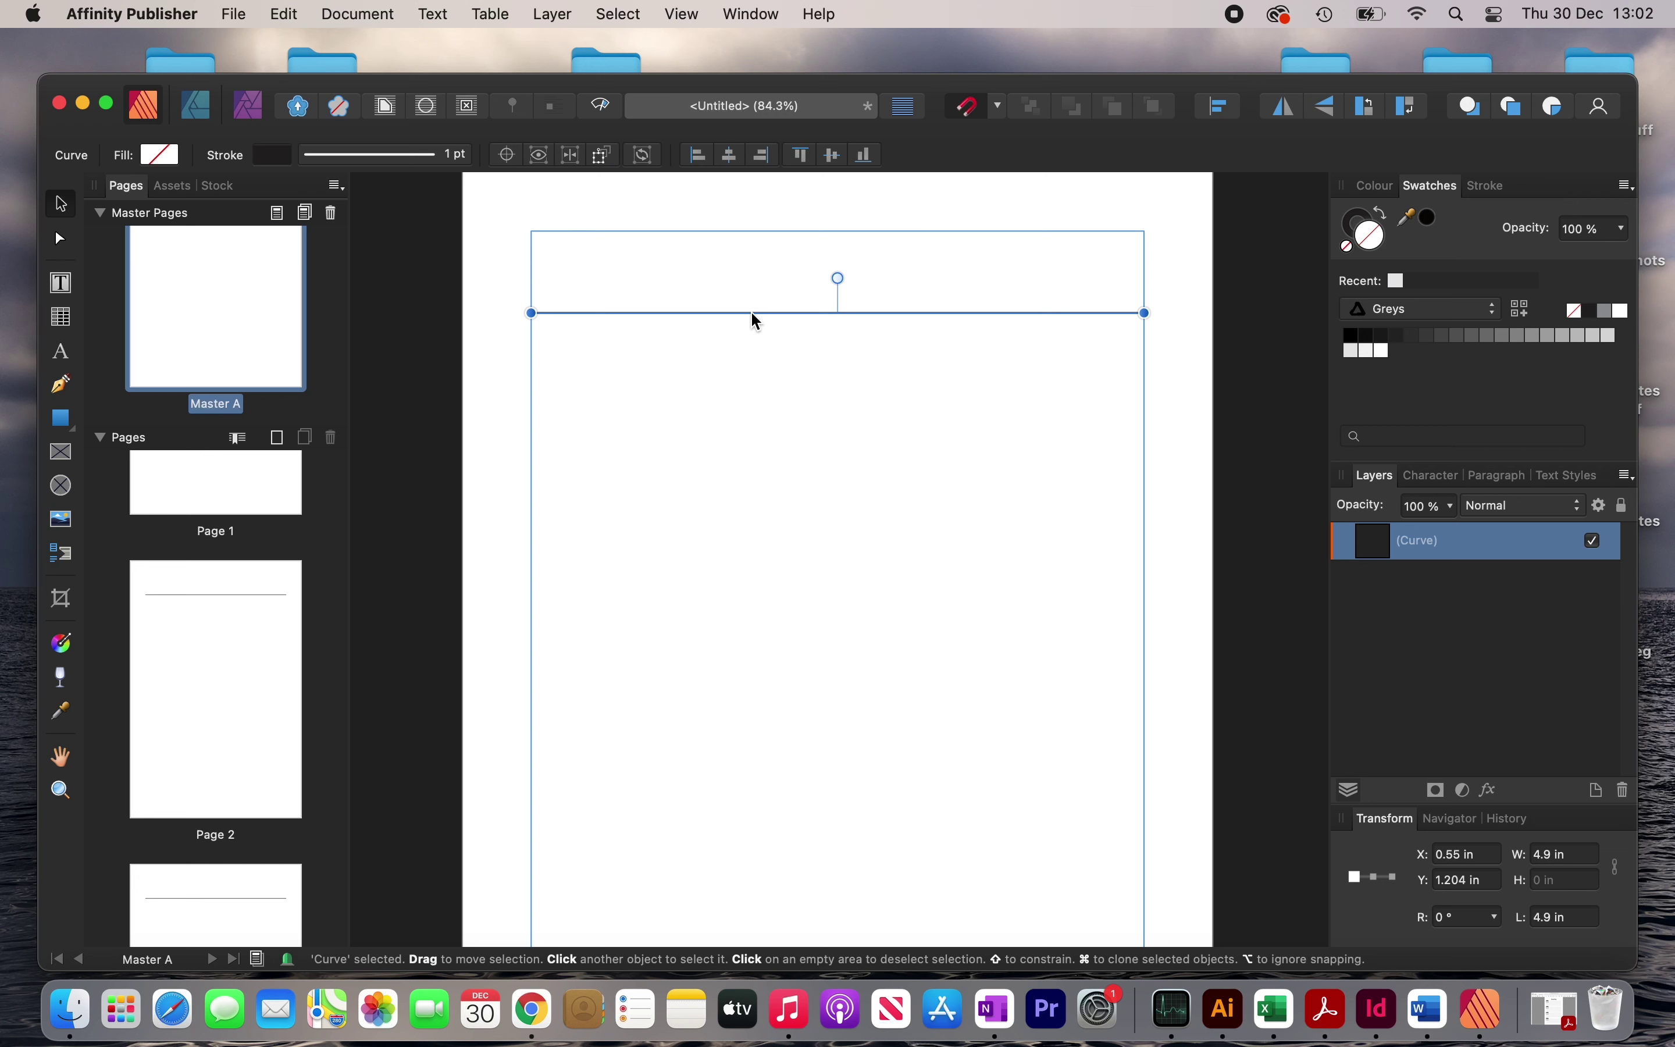
pyautogui.moveTo(756, 320); pyautogui.dragTo(759, 365)
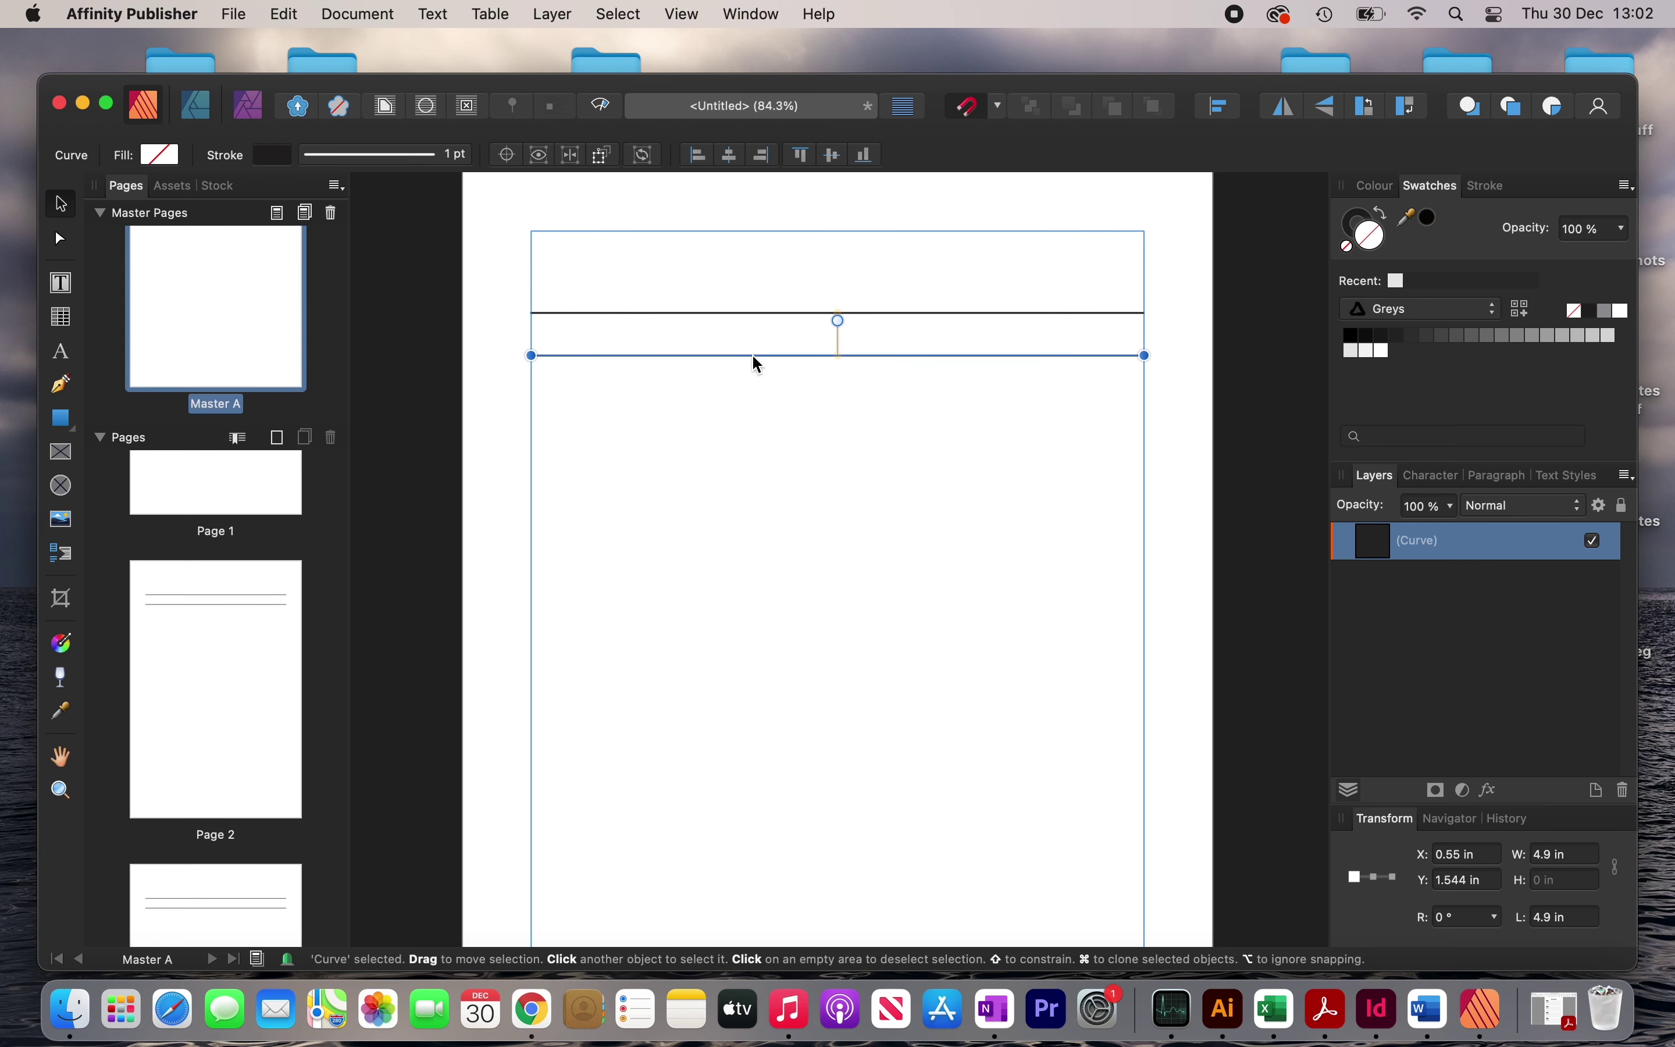
pyautogui.moveTo(471, 277); pyautogui.dragTo(1170, 415)
pyautogui.moveTo(1043, 317); pyautogui.dragTo(1051, 395)
pyautogui.moveTo(1045, 389); pyautogui.dragTo(1034, 472)
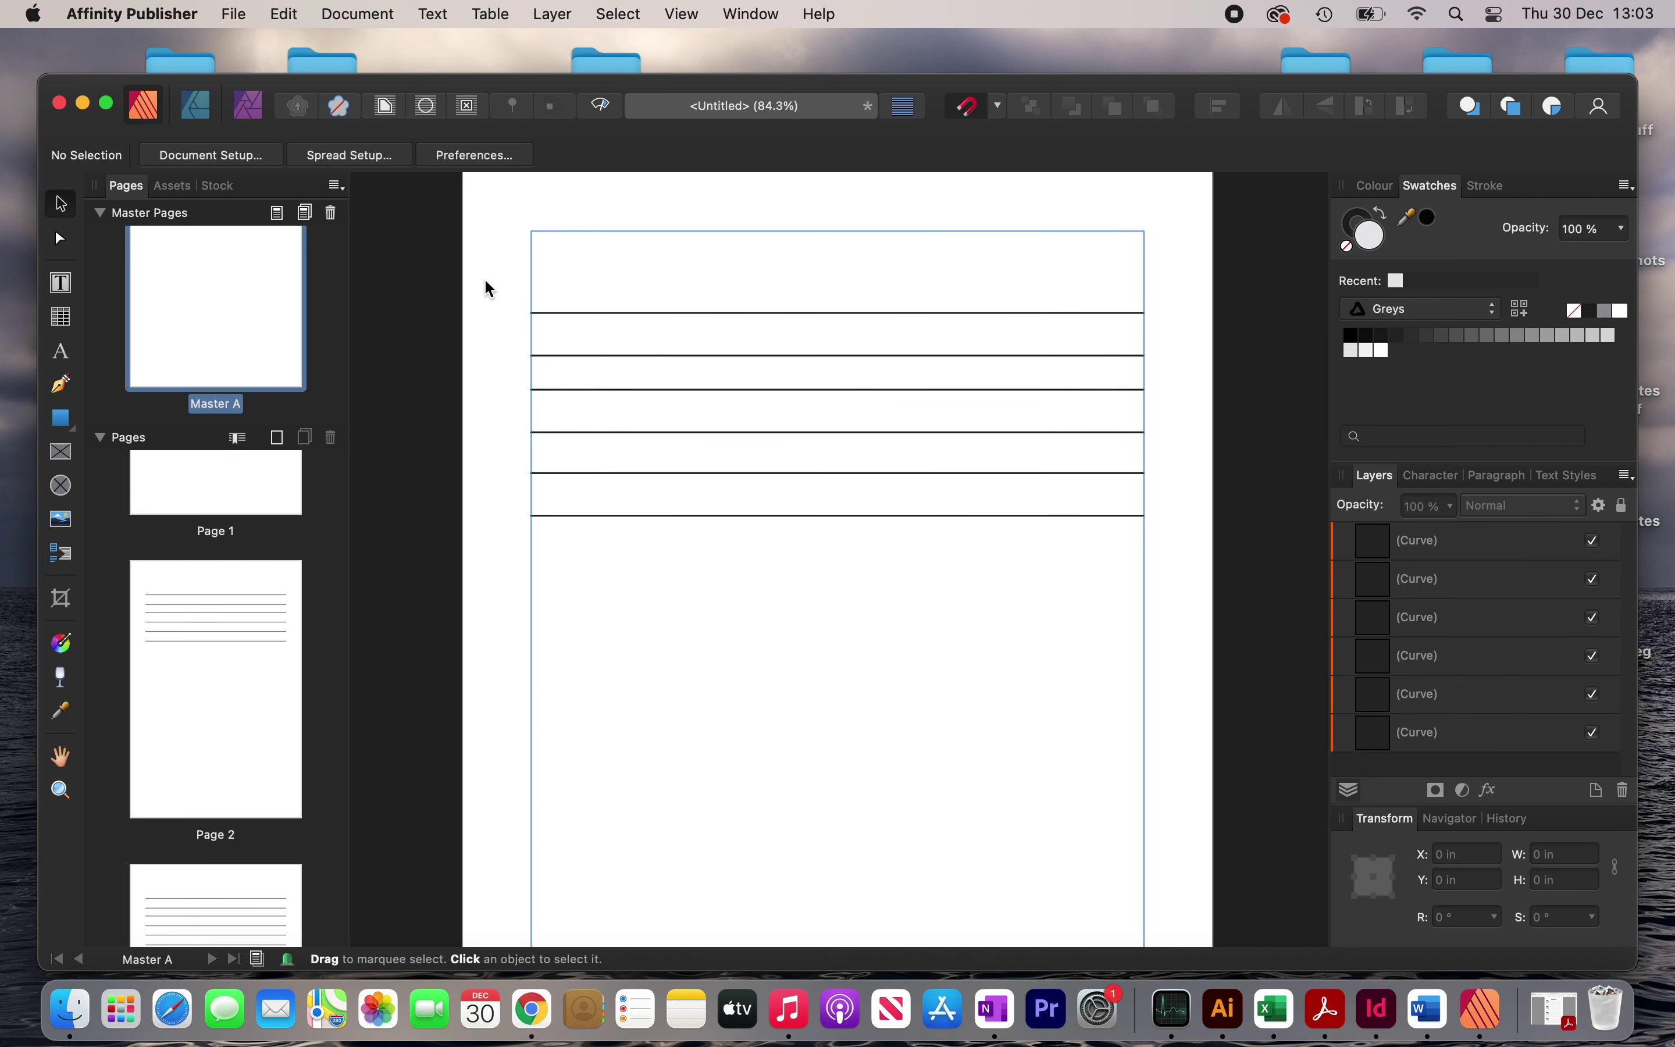
# Distribute the six horizontal lines on Master A vertically with a fixed spacing of 0.7 cm instead of automatic distribution.
pyautogui.moveTo(482, 284); pyautogui.dragTo(1225, 572)
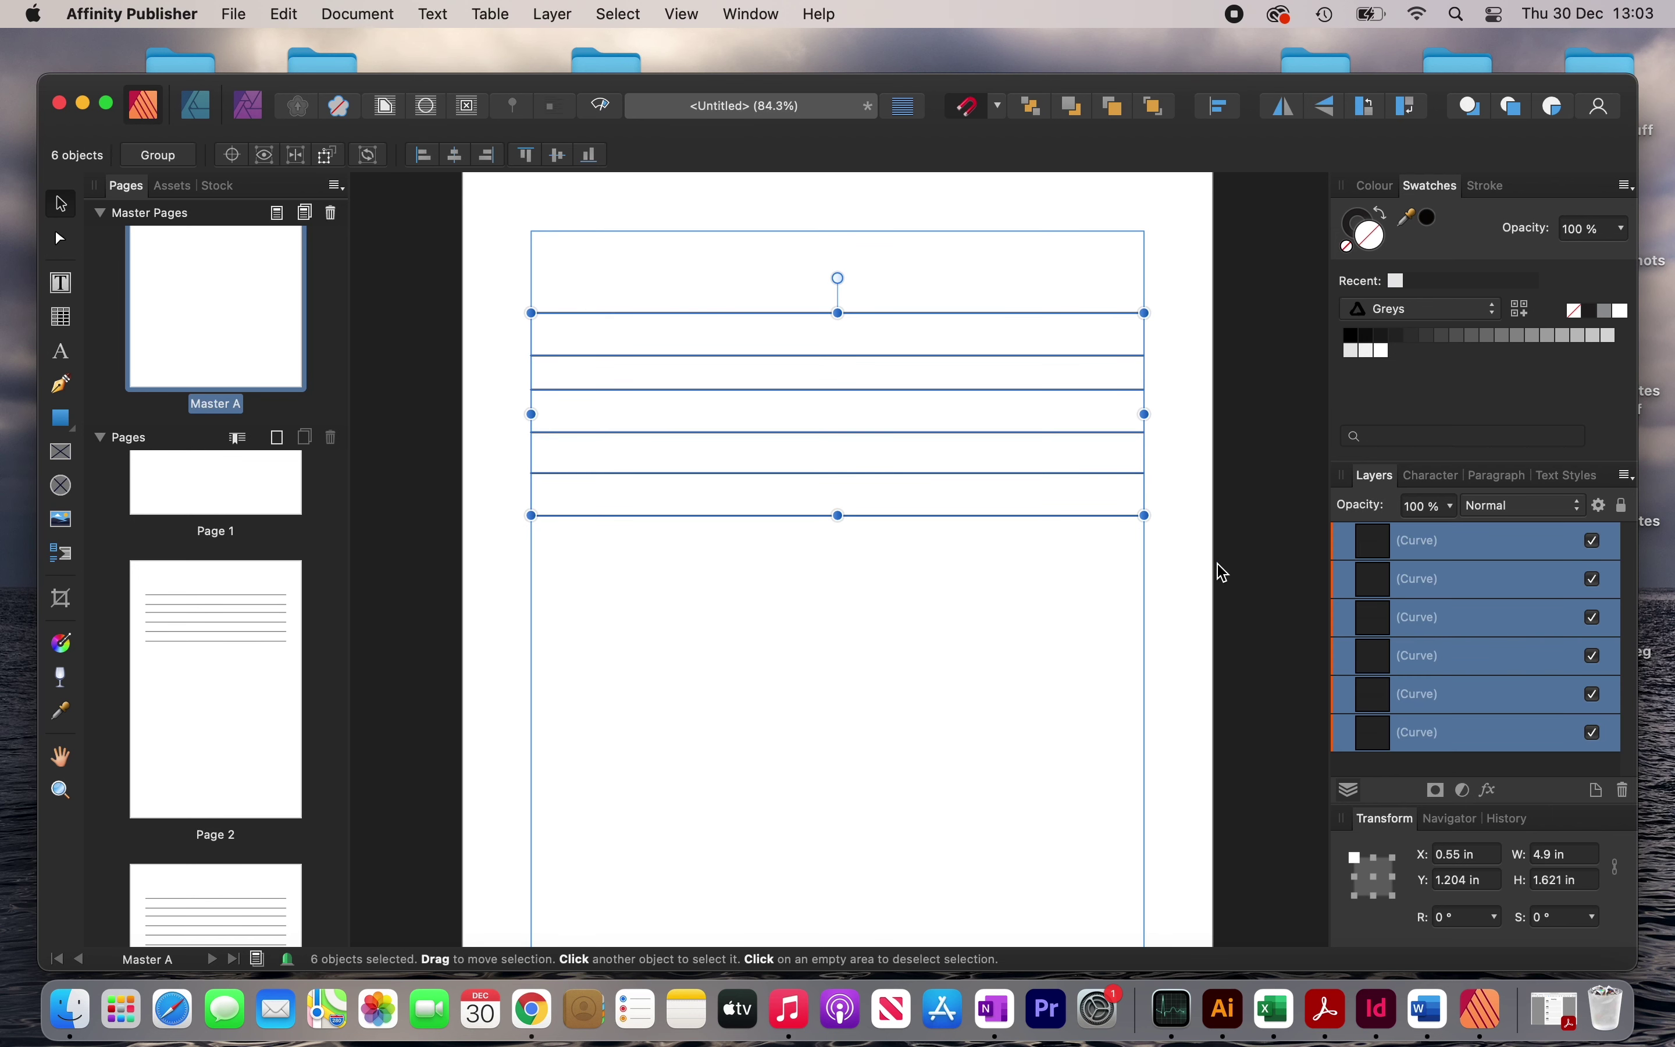
pyautogui.click(1219, 108)
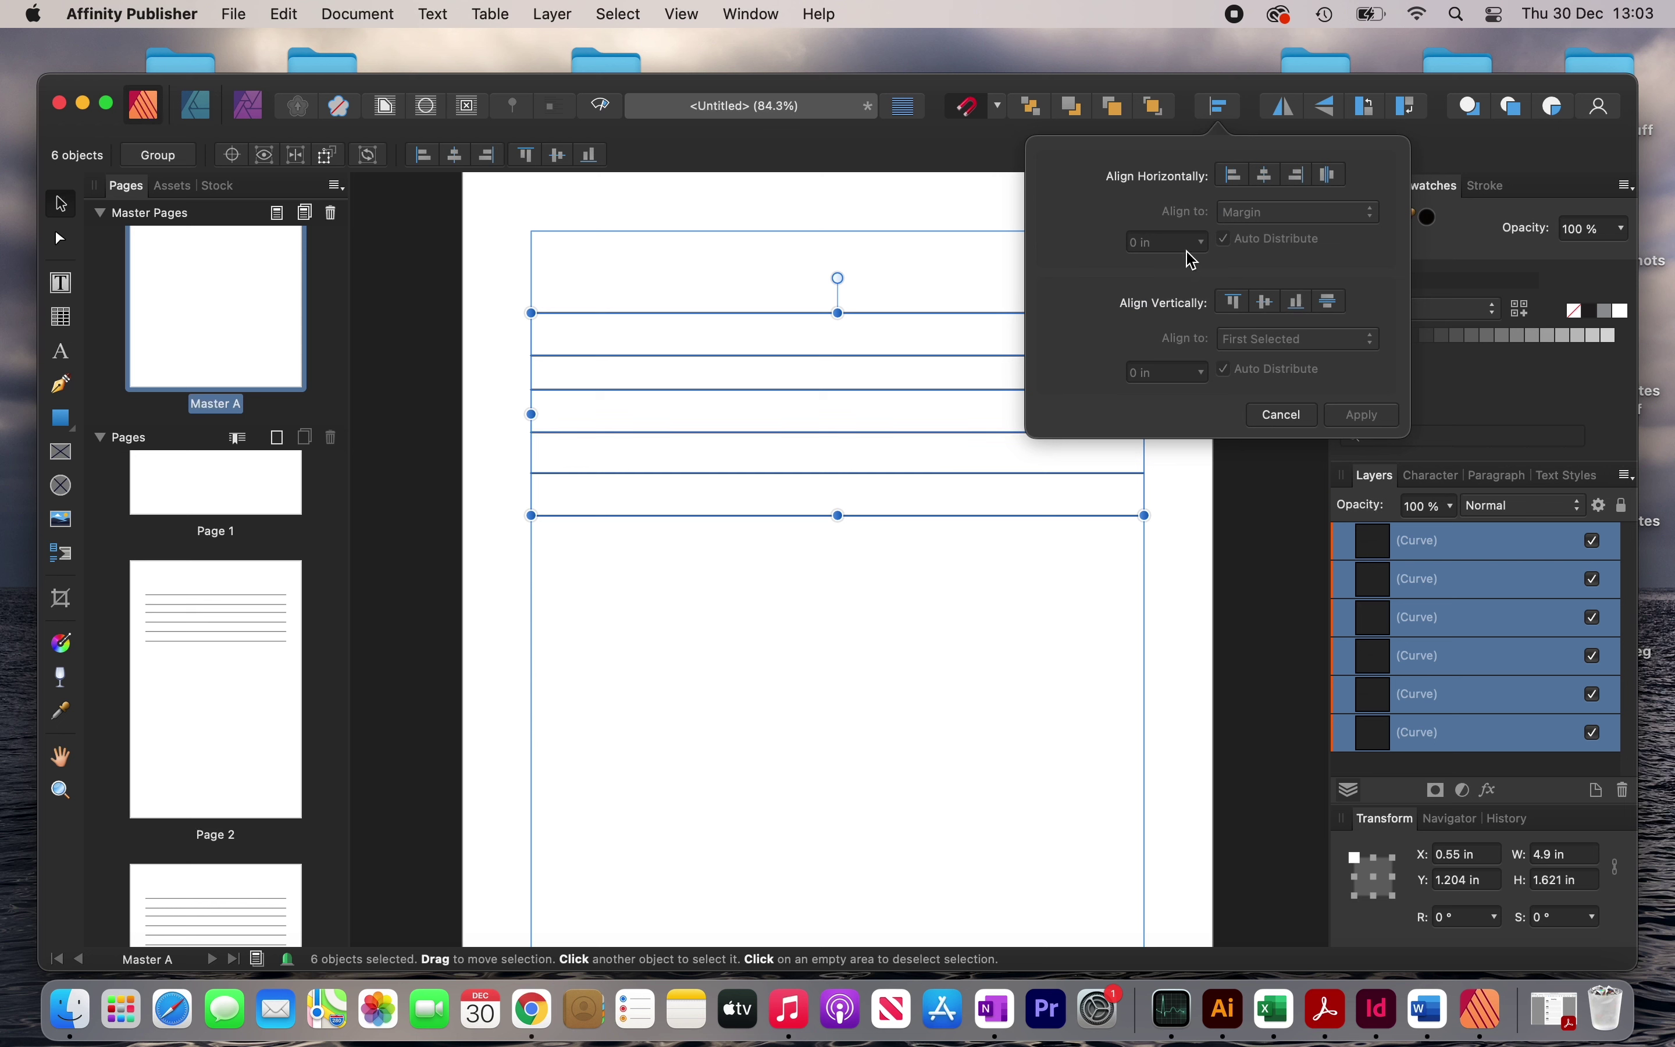
pyautogui.click(1335, 306)
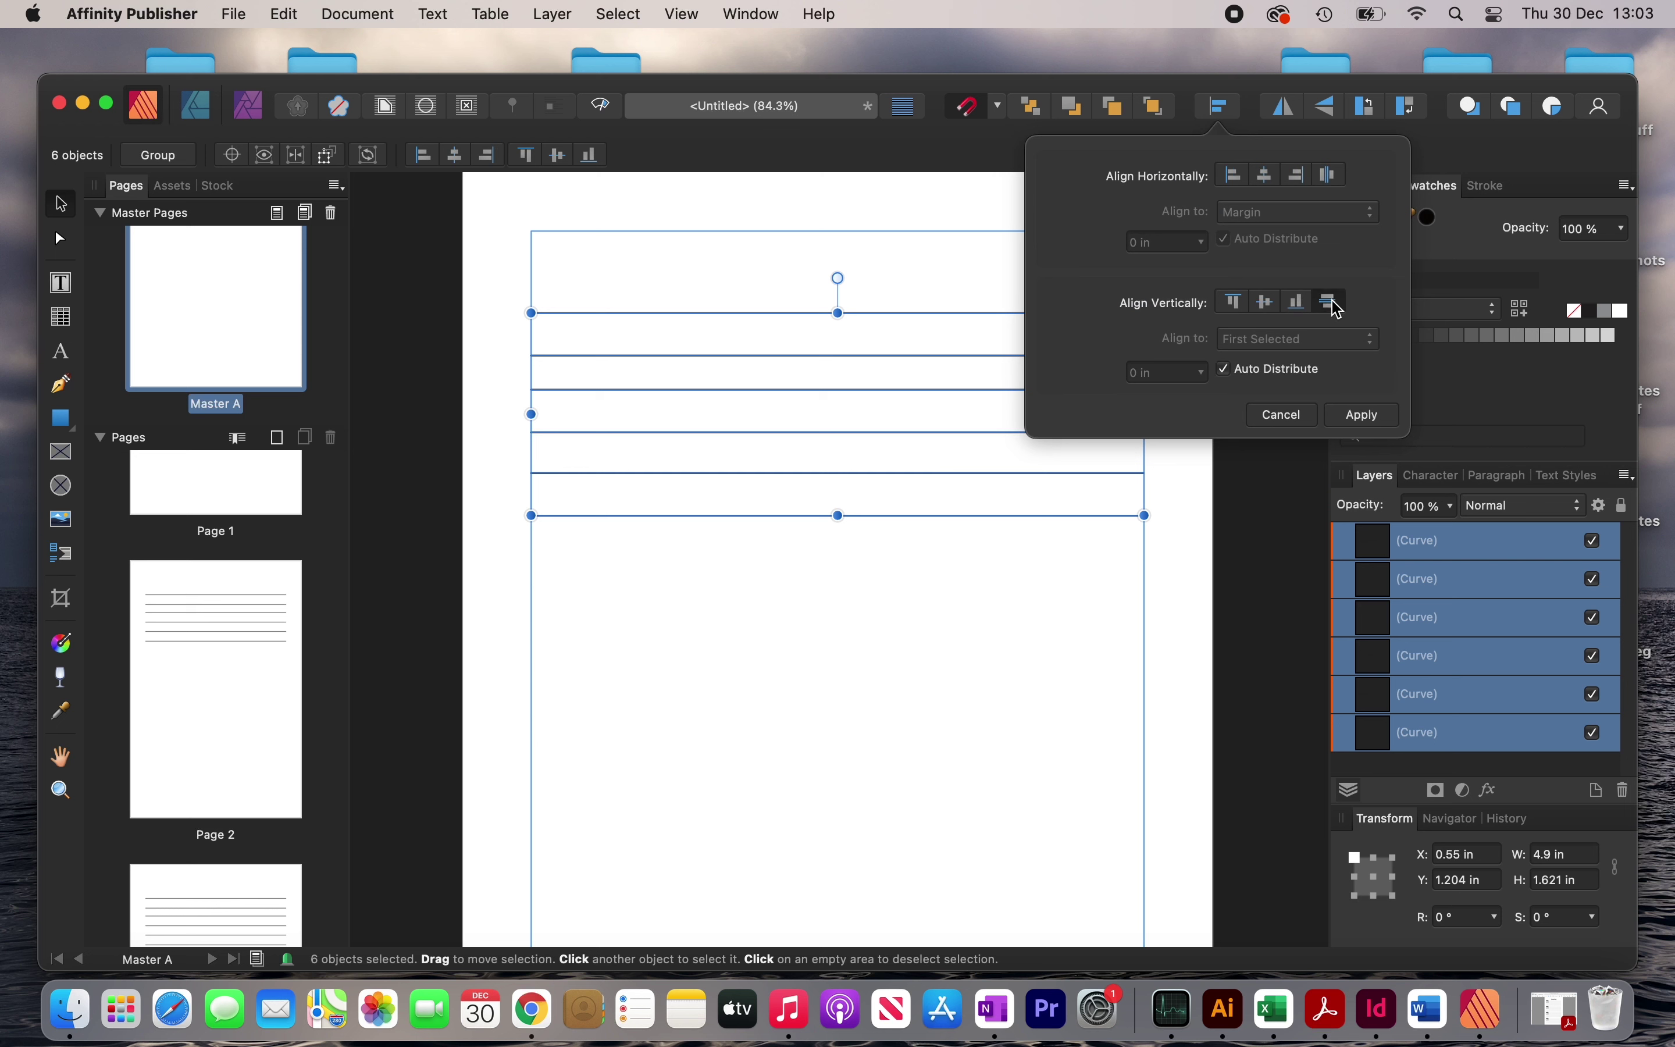
pyautogui.click(1226, 371)
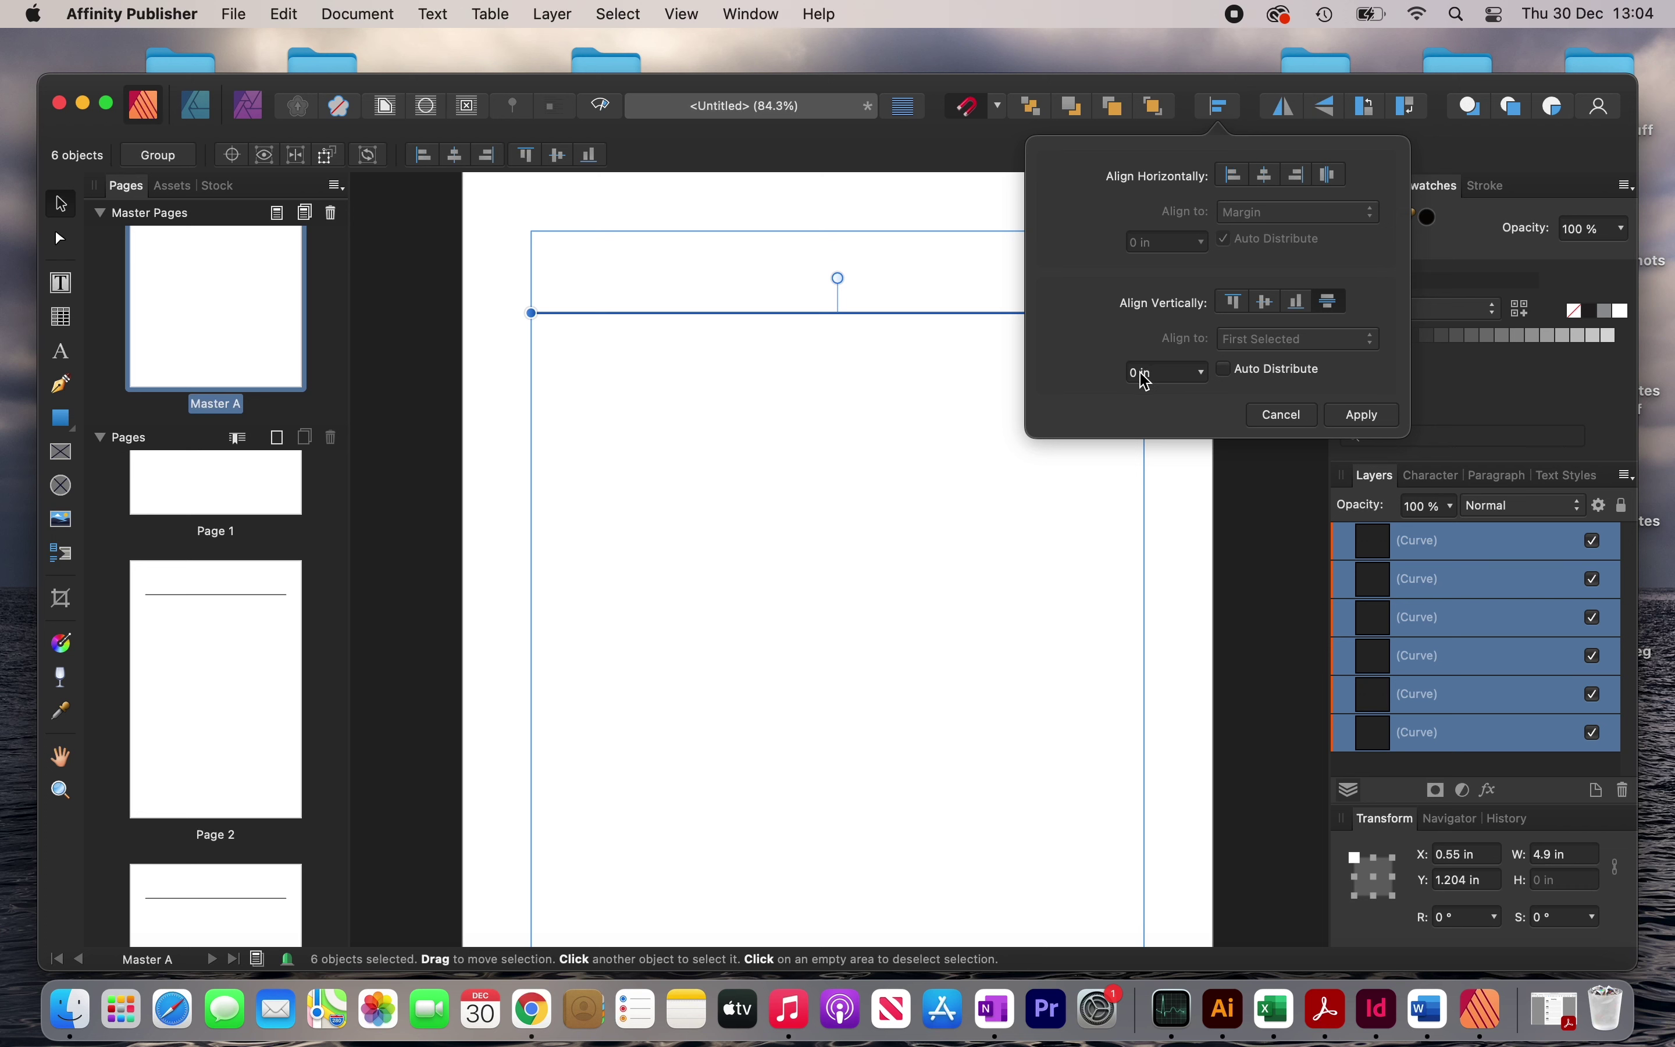
pyautogui.doubleClick(1151, 373)
pyautogui.write('0.7cm')
pyautogui.click(1338, 314)
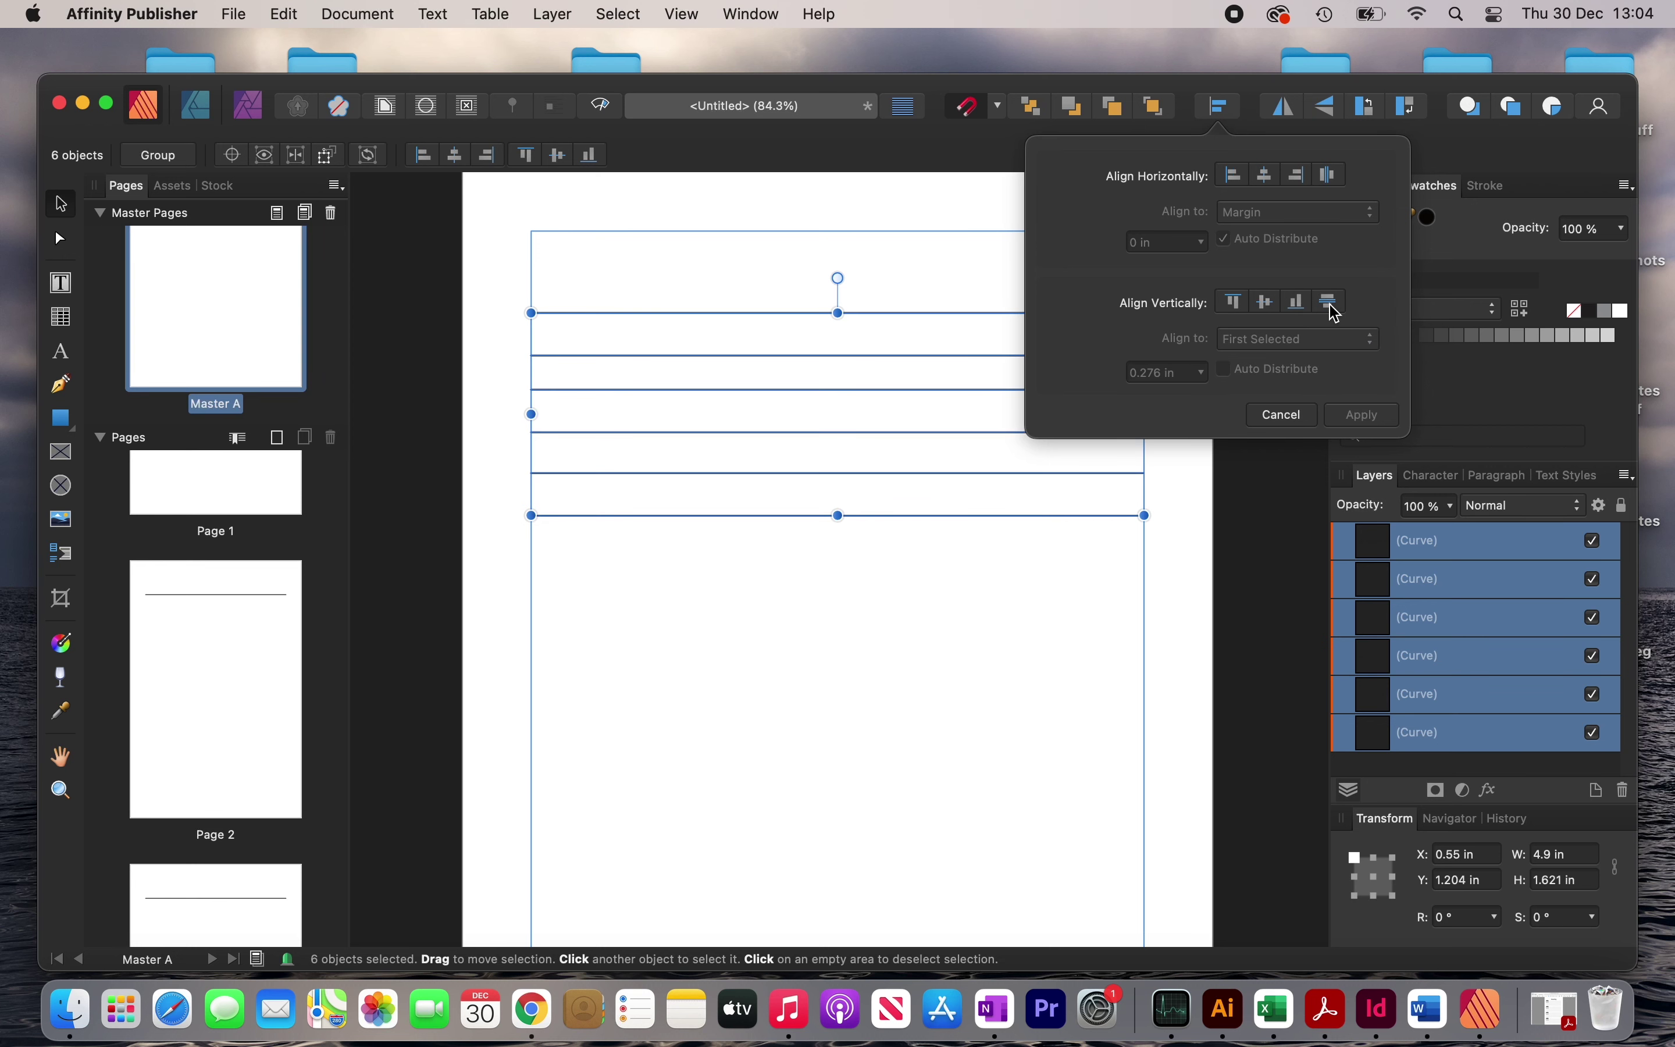
pyautogui.click(1338, 313)
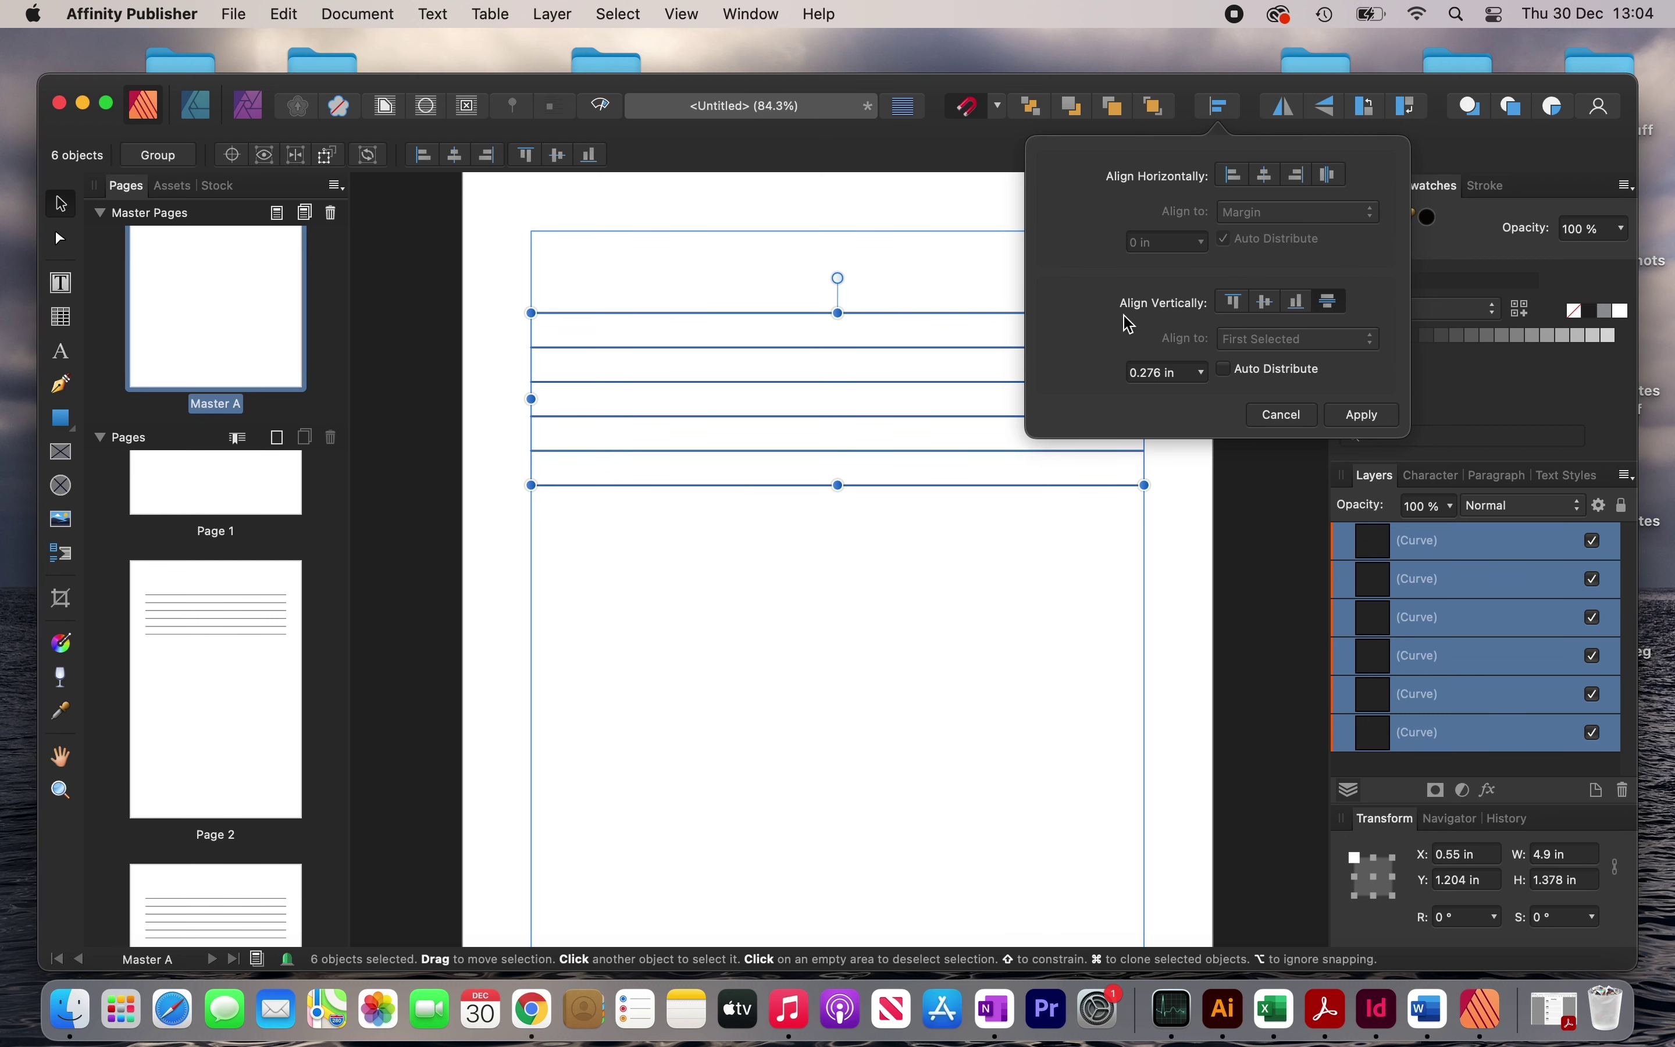
pyautogui.click(1357, 415)
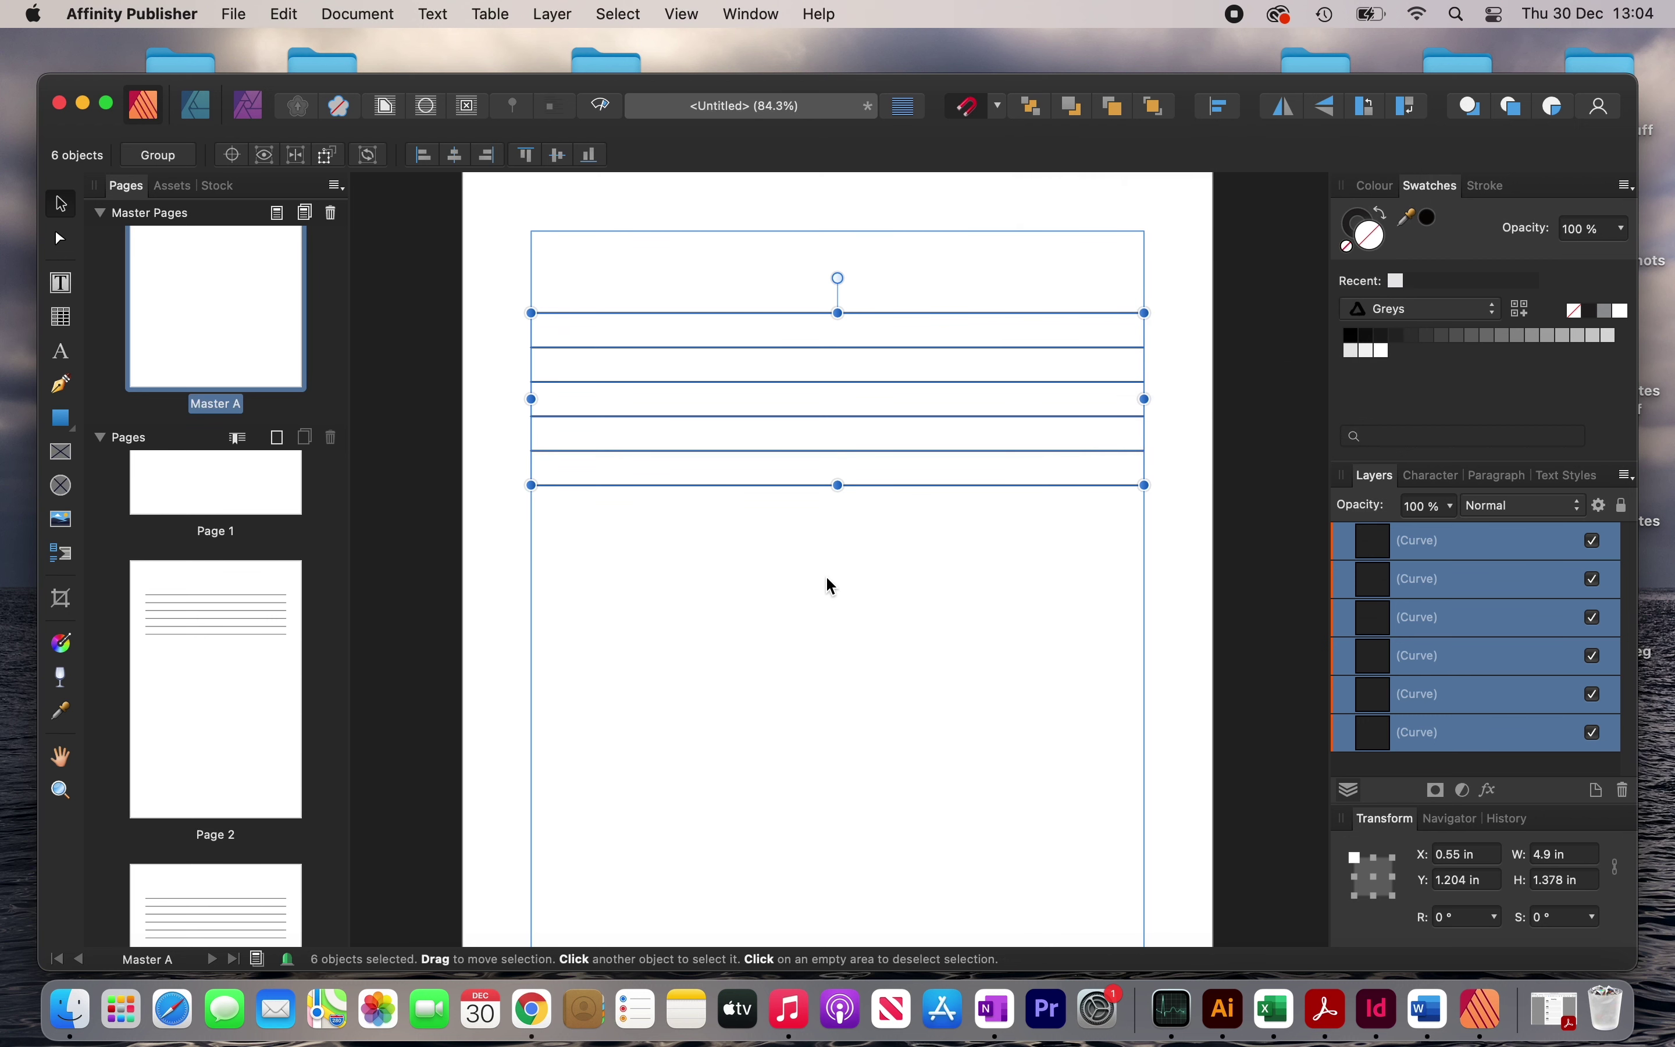
# Group the six evenly spaced lines into one object.
pyautogui.click(502, 297)
pyautogui.moveTo(497, 291); pyautogui.dragTo(1172, 517)
pyautogui.rightClick(895, 313)
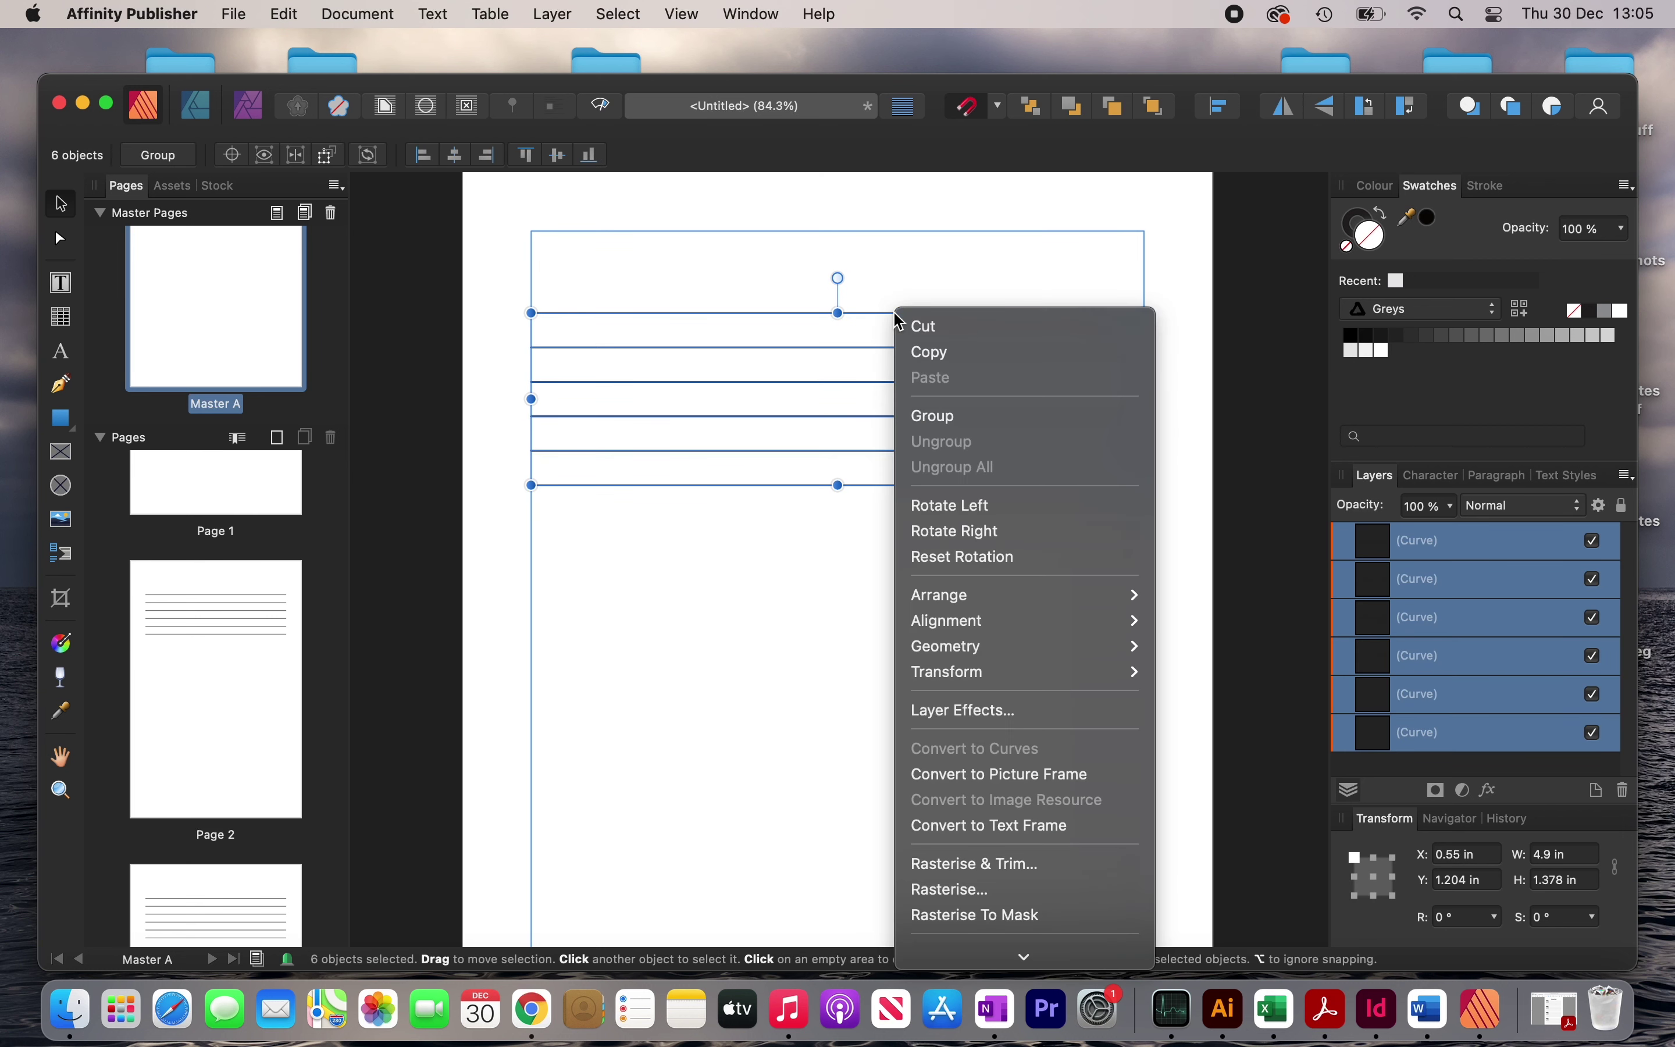
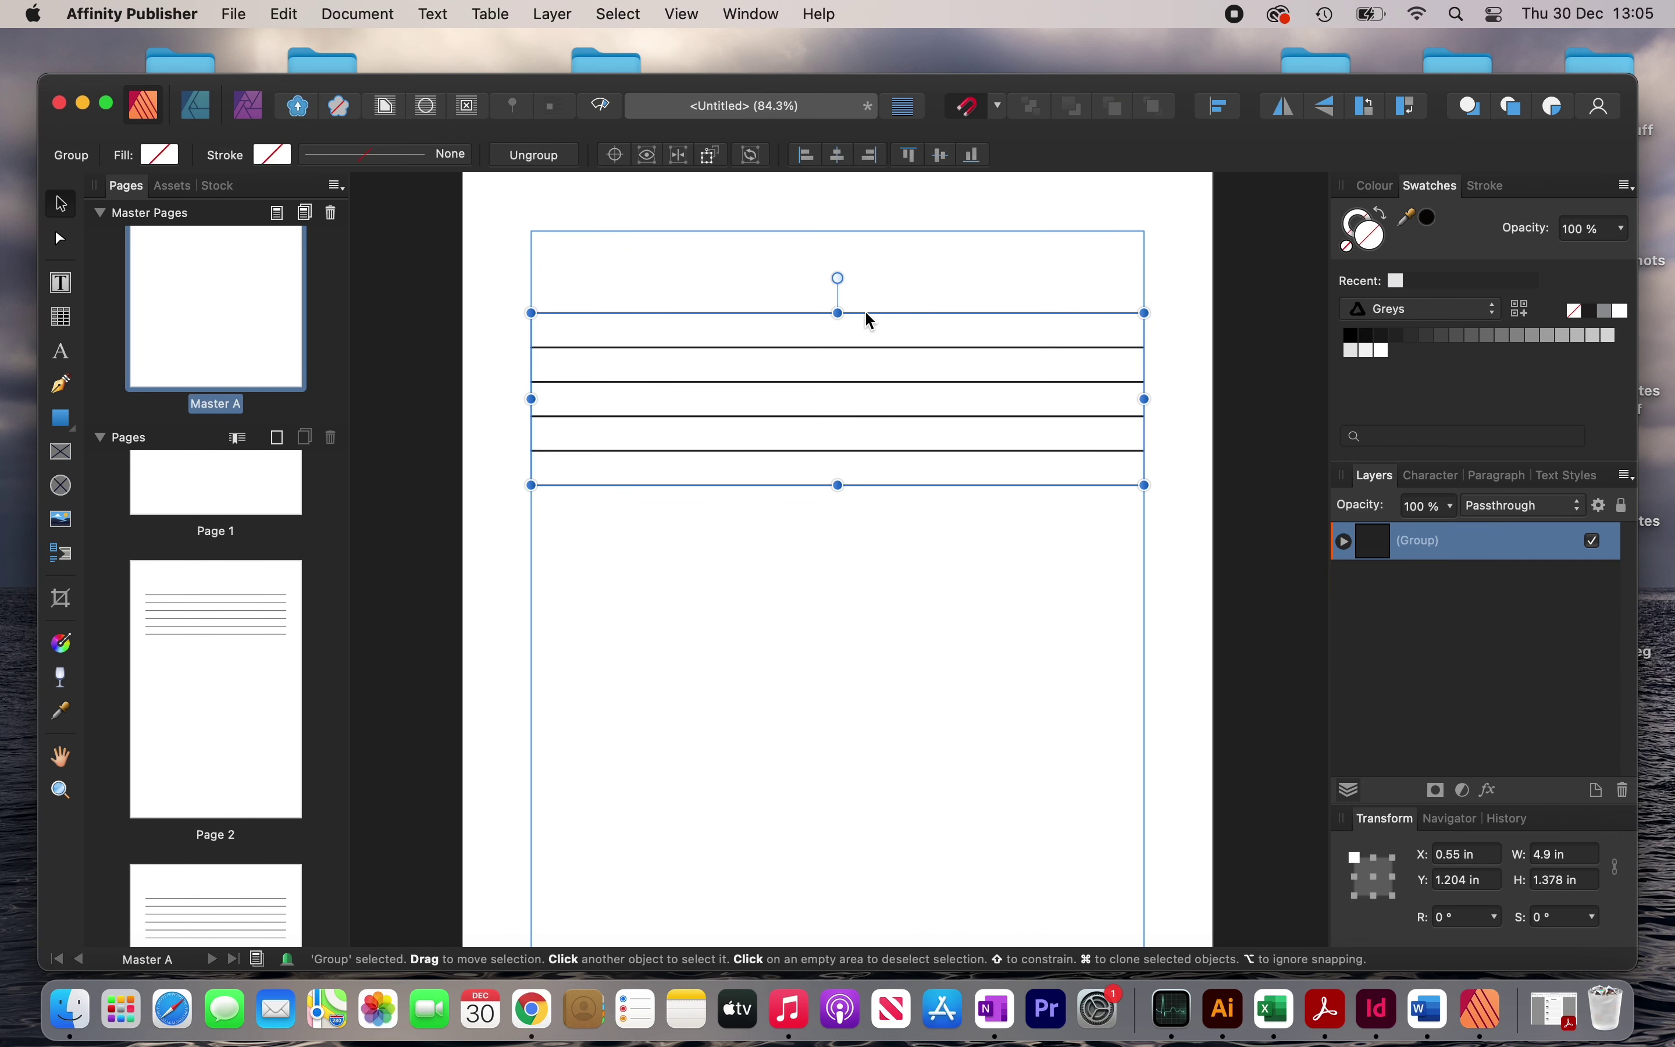
# Copy the line group three times down Master A so that the last copy ends at the bottom margin.
pyautogui.moveTo(871, 320)
pyautogui.mouseDown()
pyautogui.moveTo(793, 374)
pyautogui.moveTo(886, 328)
pyautogui.moveTo(845, 340)
pyautogui.moveTo(867, 277)
pyautogui.moveTo(867, 322)
pyautogui.mouseUp()
pyautogui.scroll(-2, 870, 510)
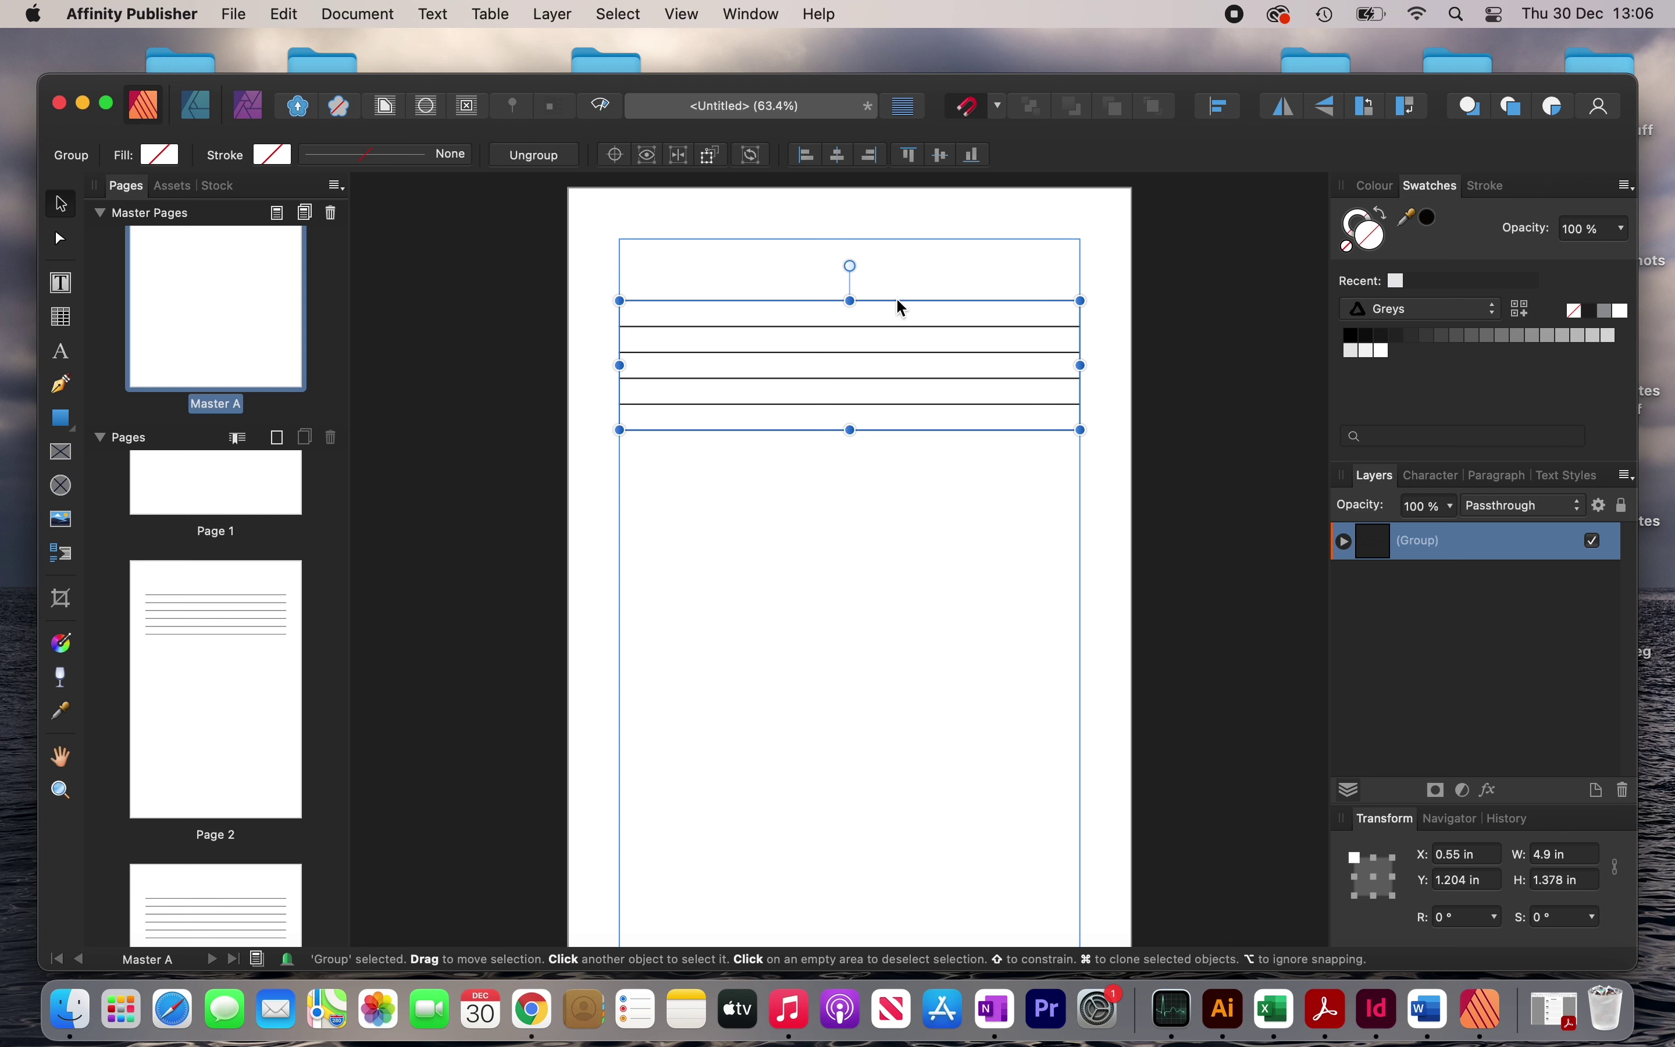
pyautogui.moveTo(902, 309); pyautogui.dragTo(897, 592)
pyautogui.scroll(-2, 903, 478)
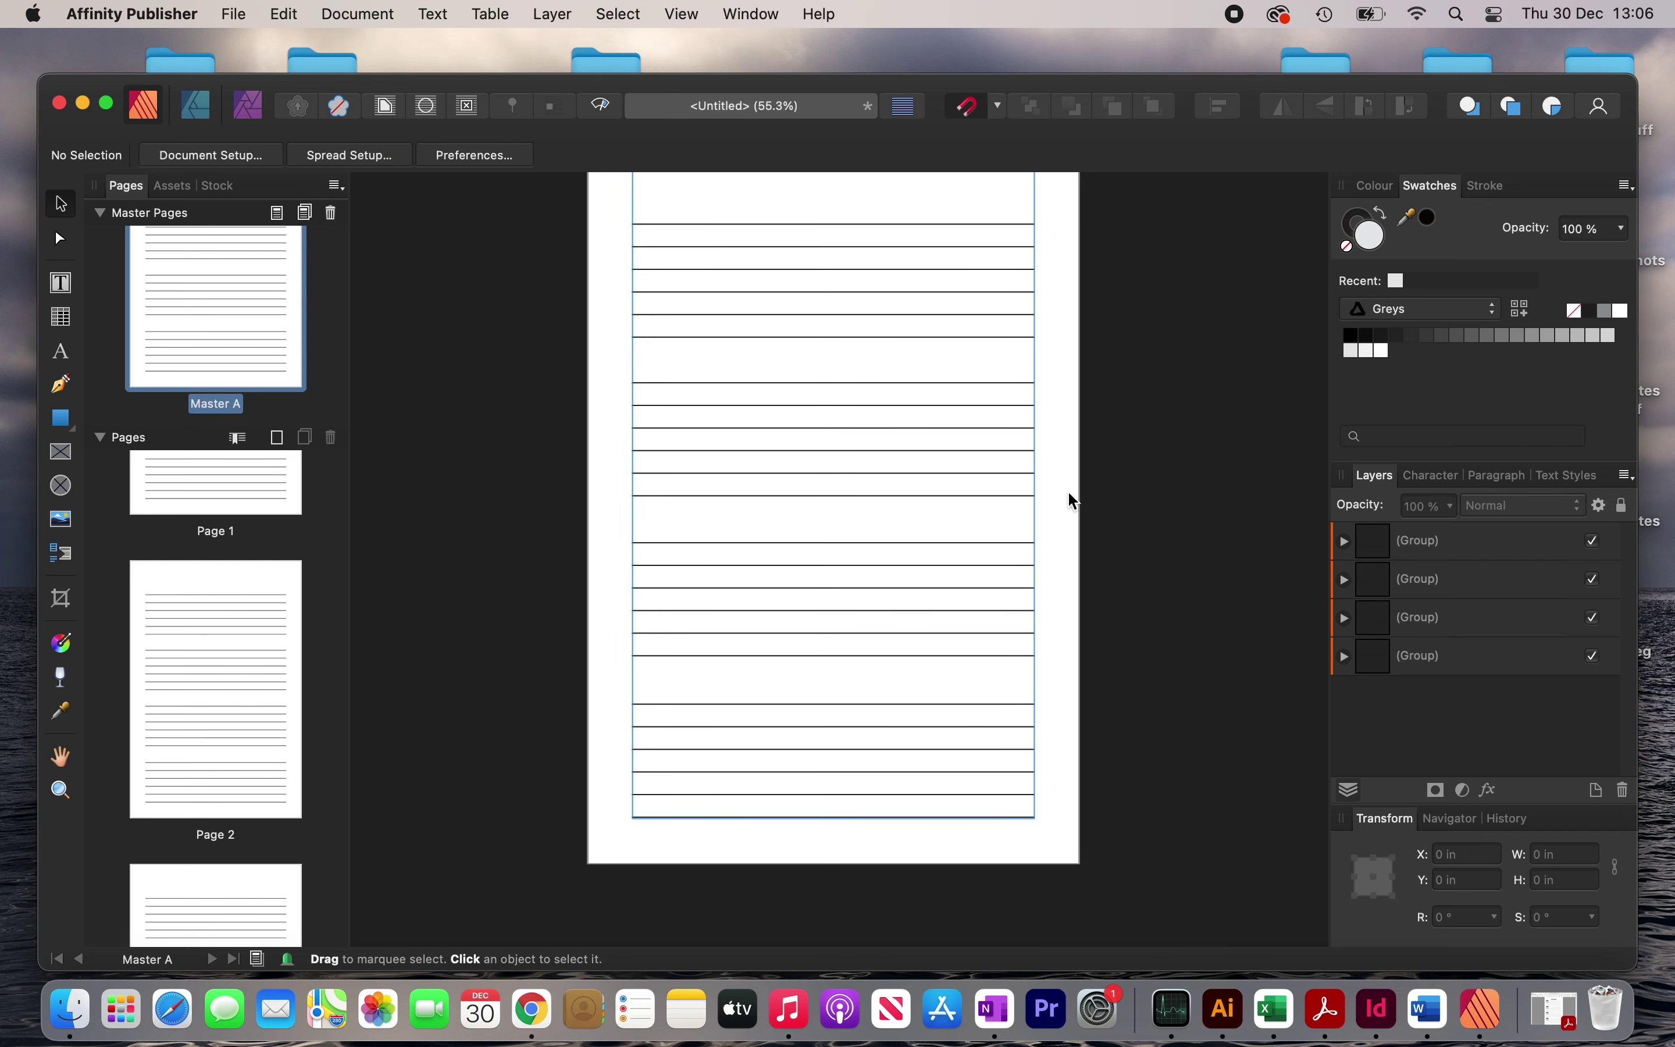
# Distribute the four line groups vertically with equal gaps, with the top group lowered slightly to leave heading space.
pyautogui.scroll(2, 1067, 490)
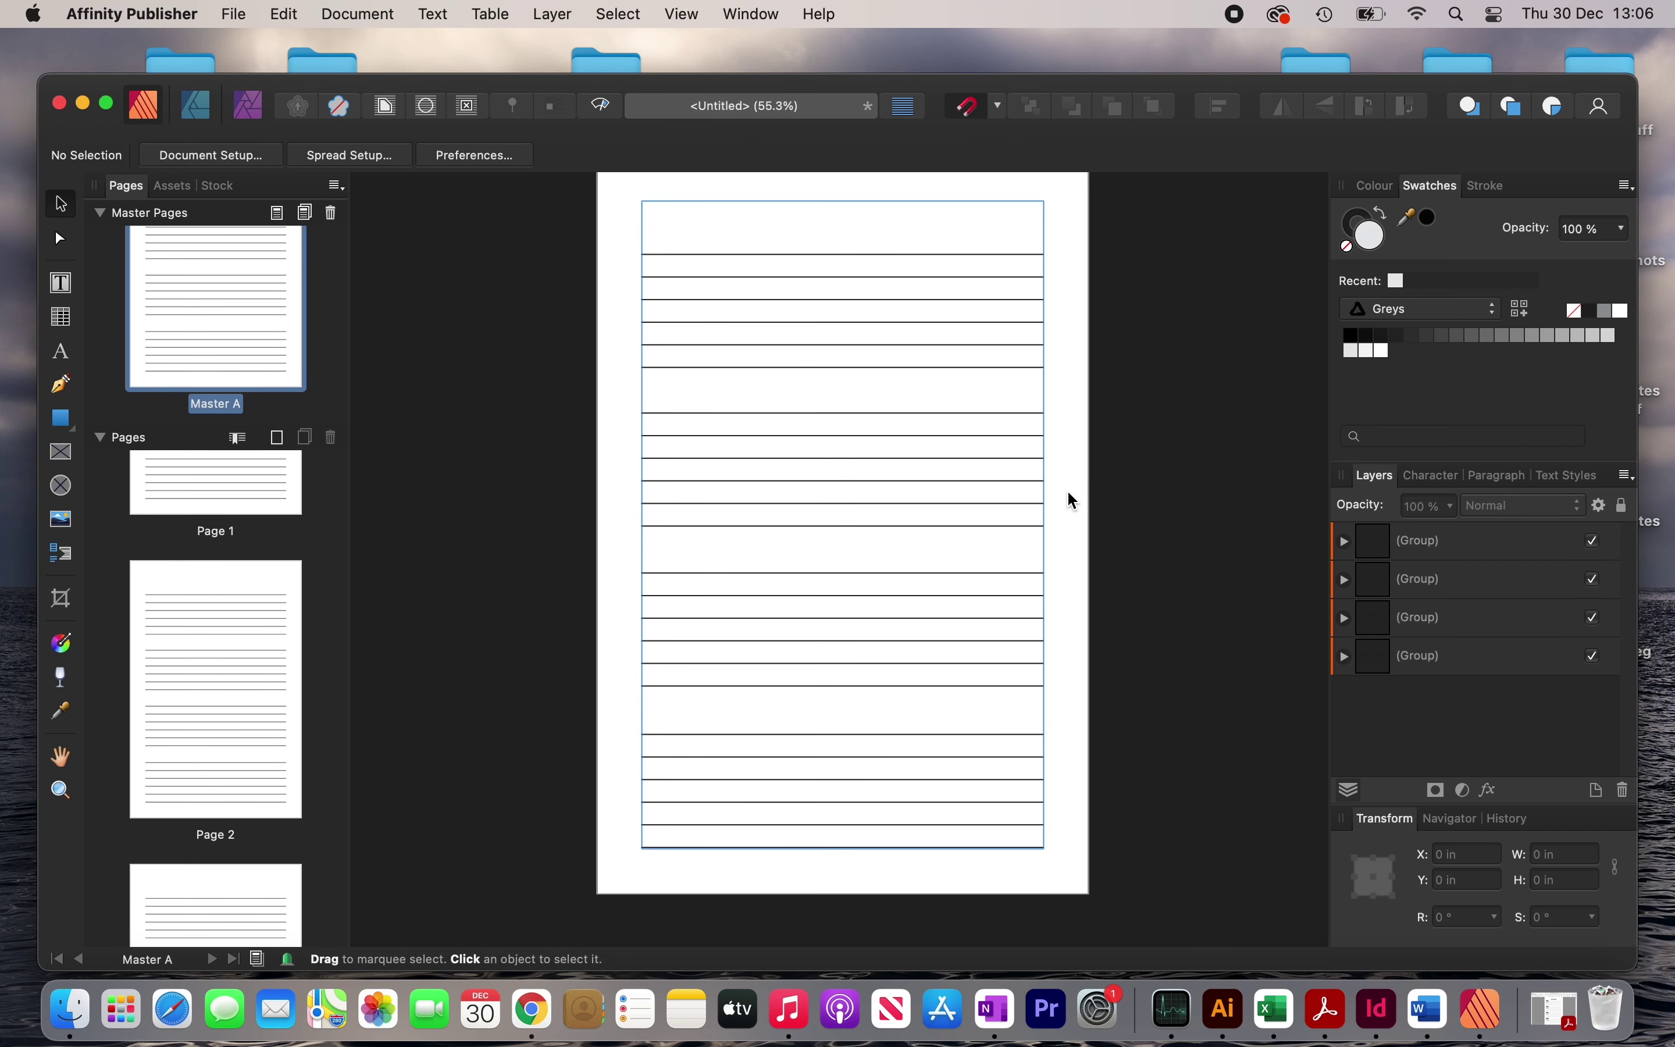
pyautogui.press('super+z')
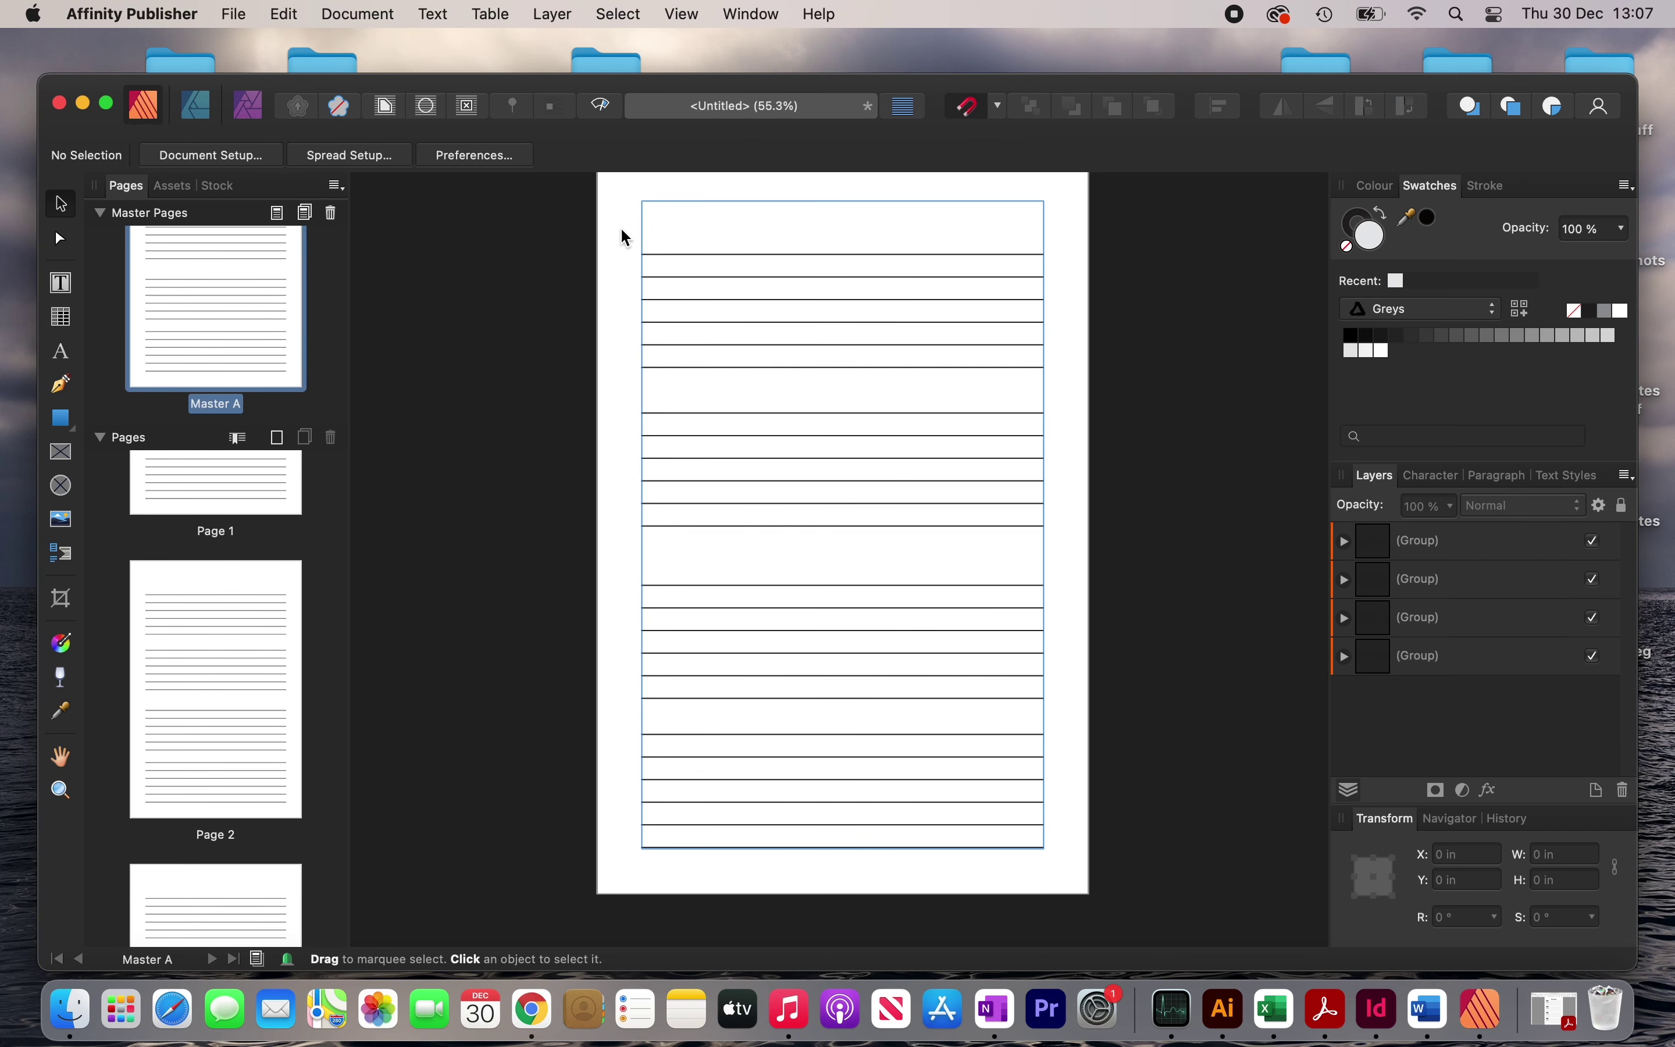
pyautogui.moveTo(620, 226); pyautogui.dragTo(1088, 868)
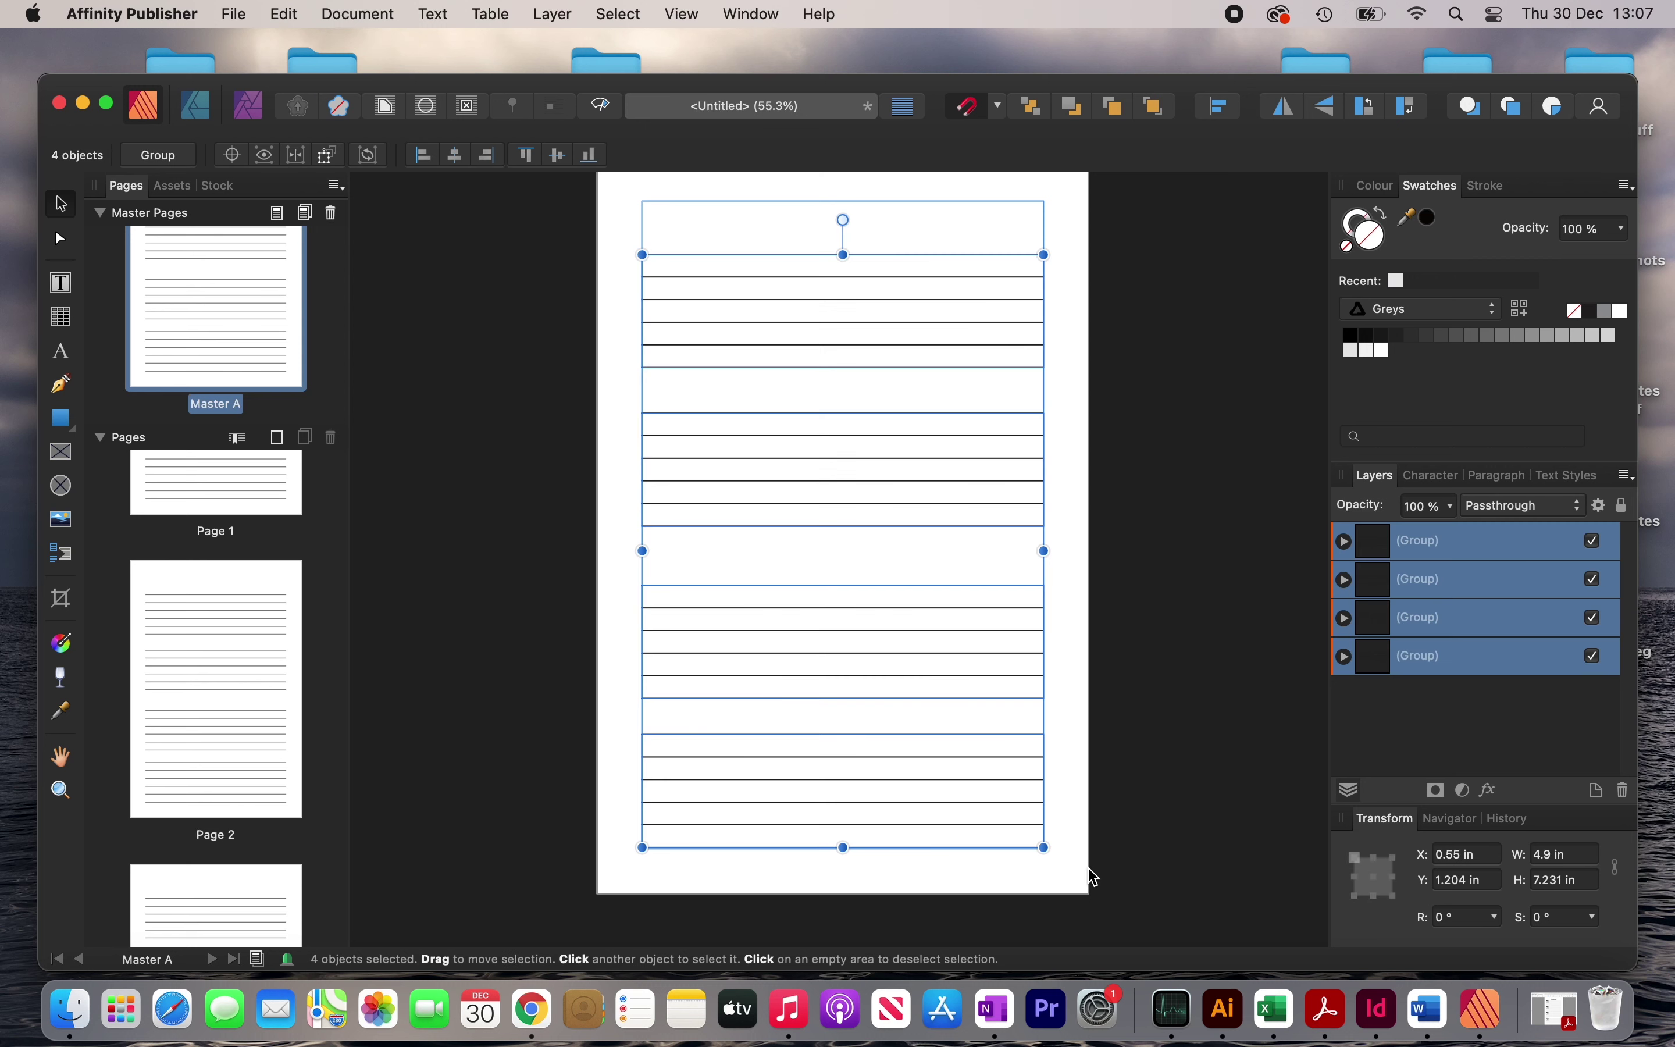
pyautogui.click(1221, 108)
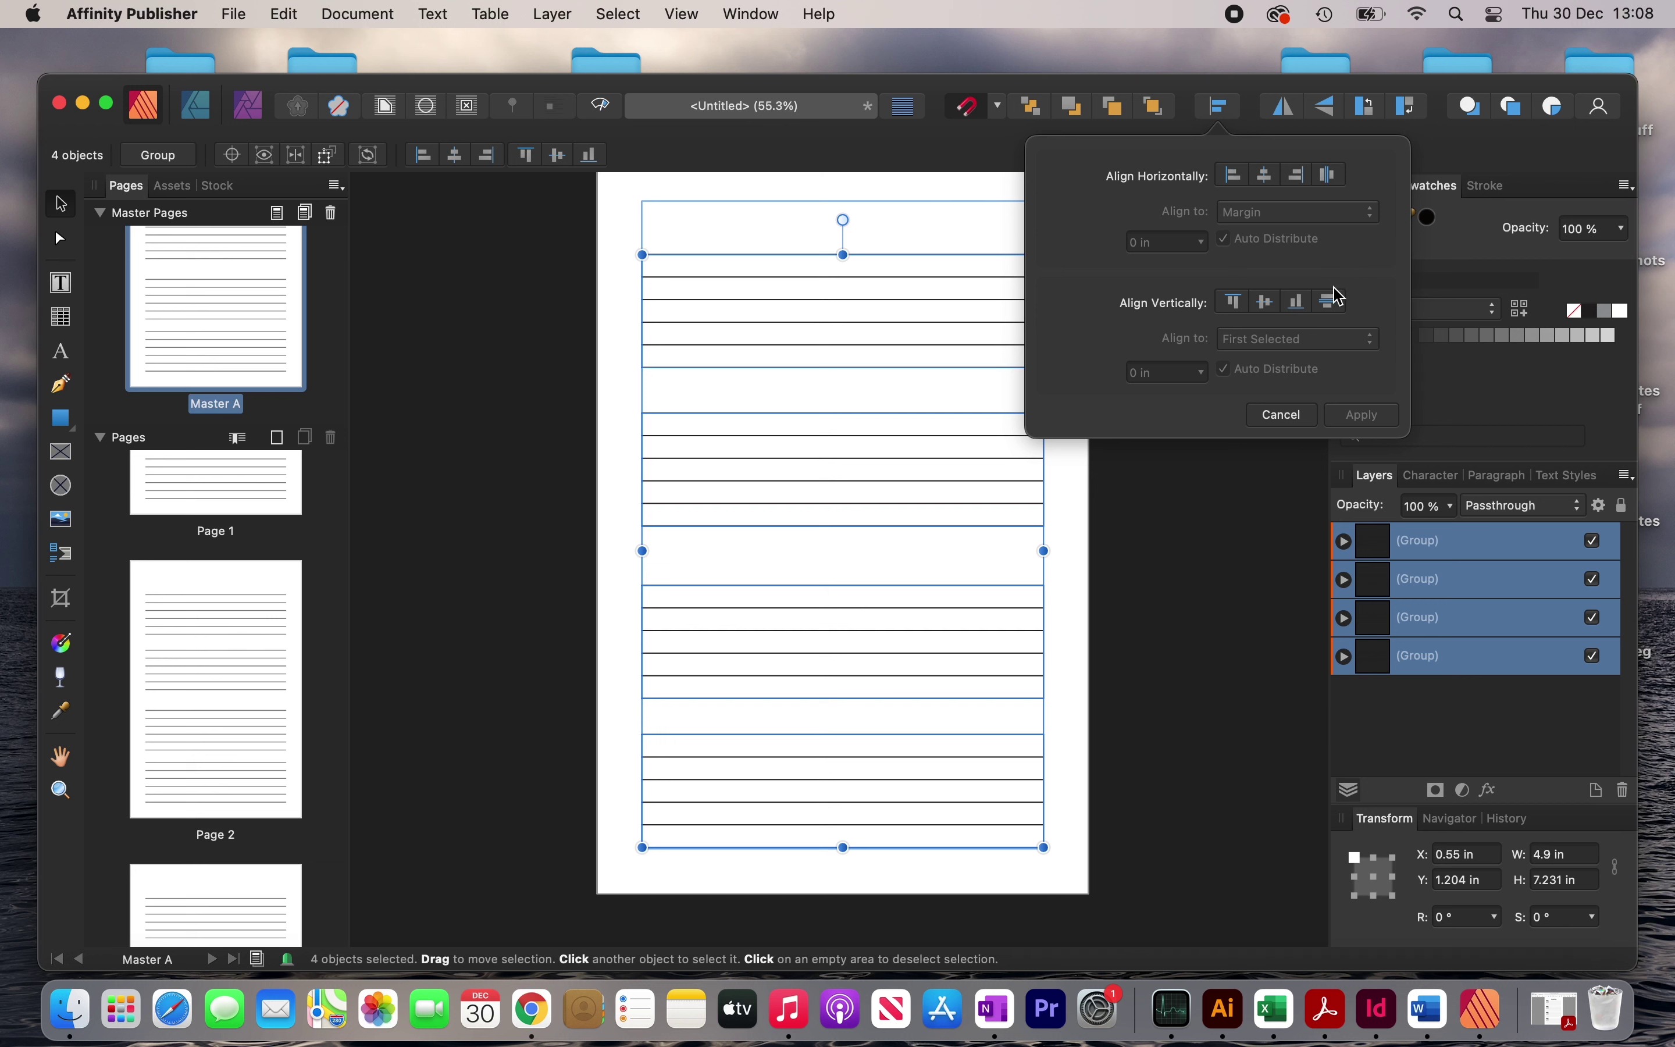
pyautogui.click(1335, 303)
pyautogui.click(931, 405)
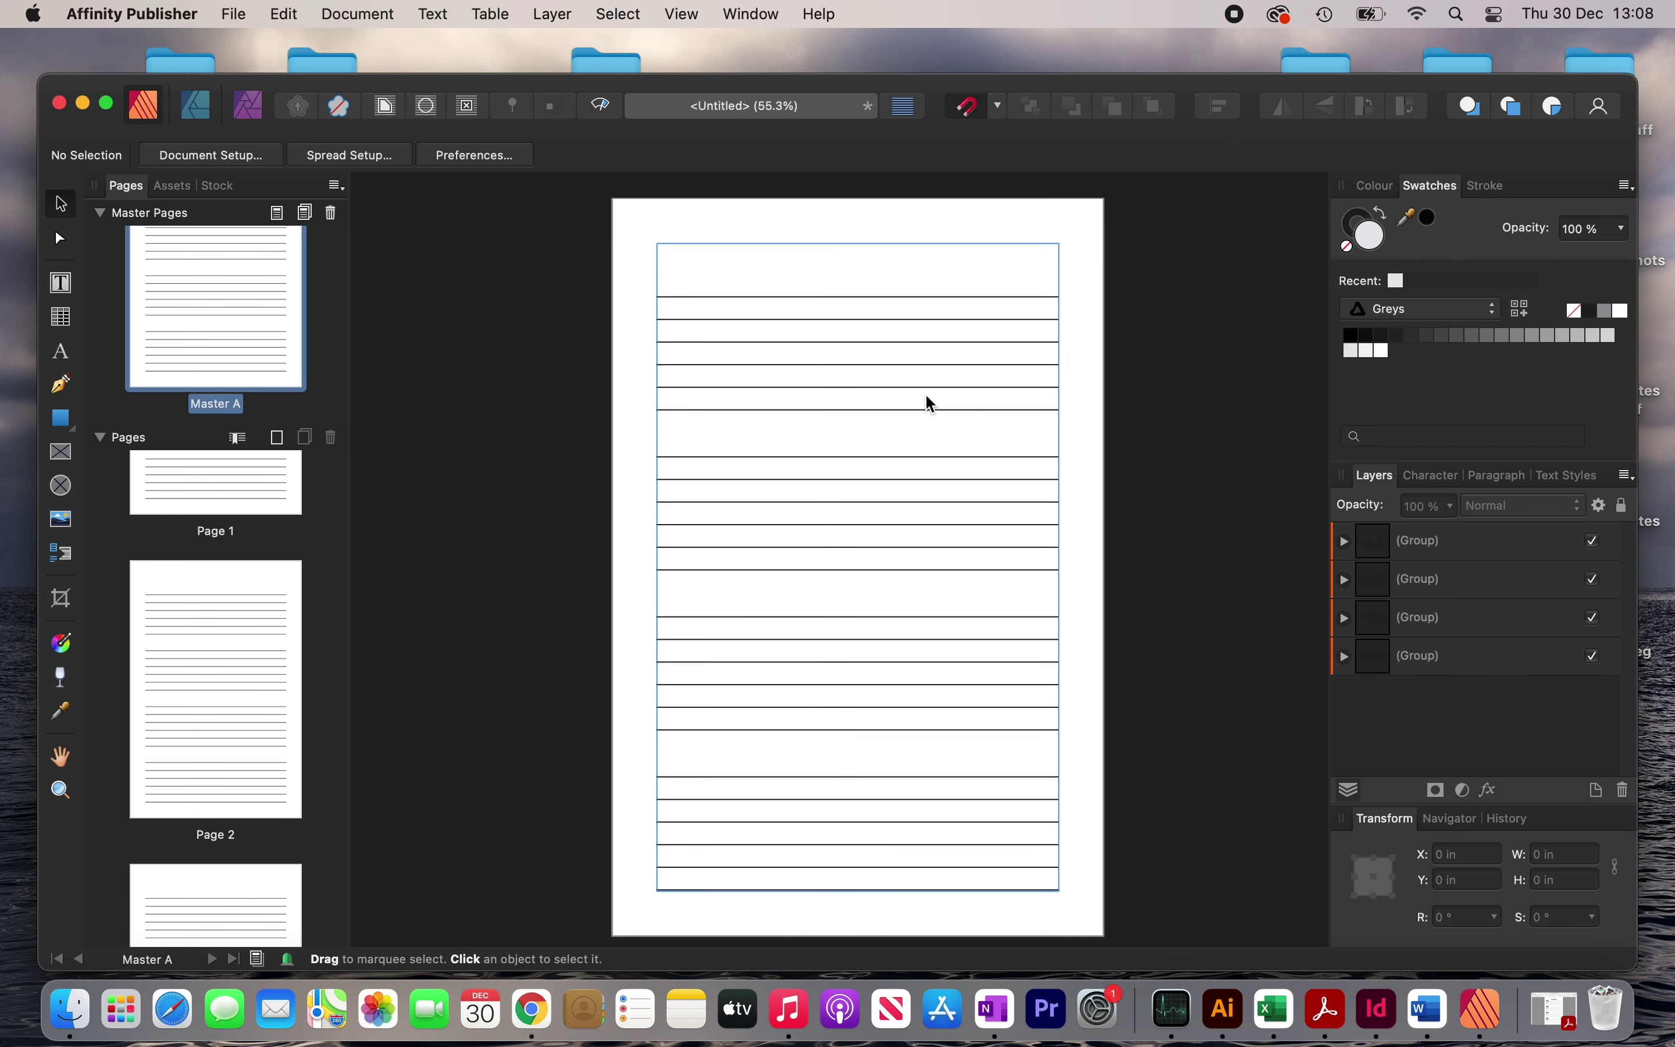
pyautogui.press('super+z')
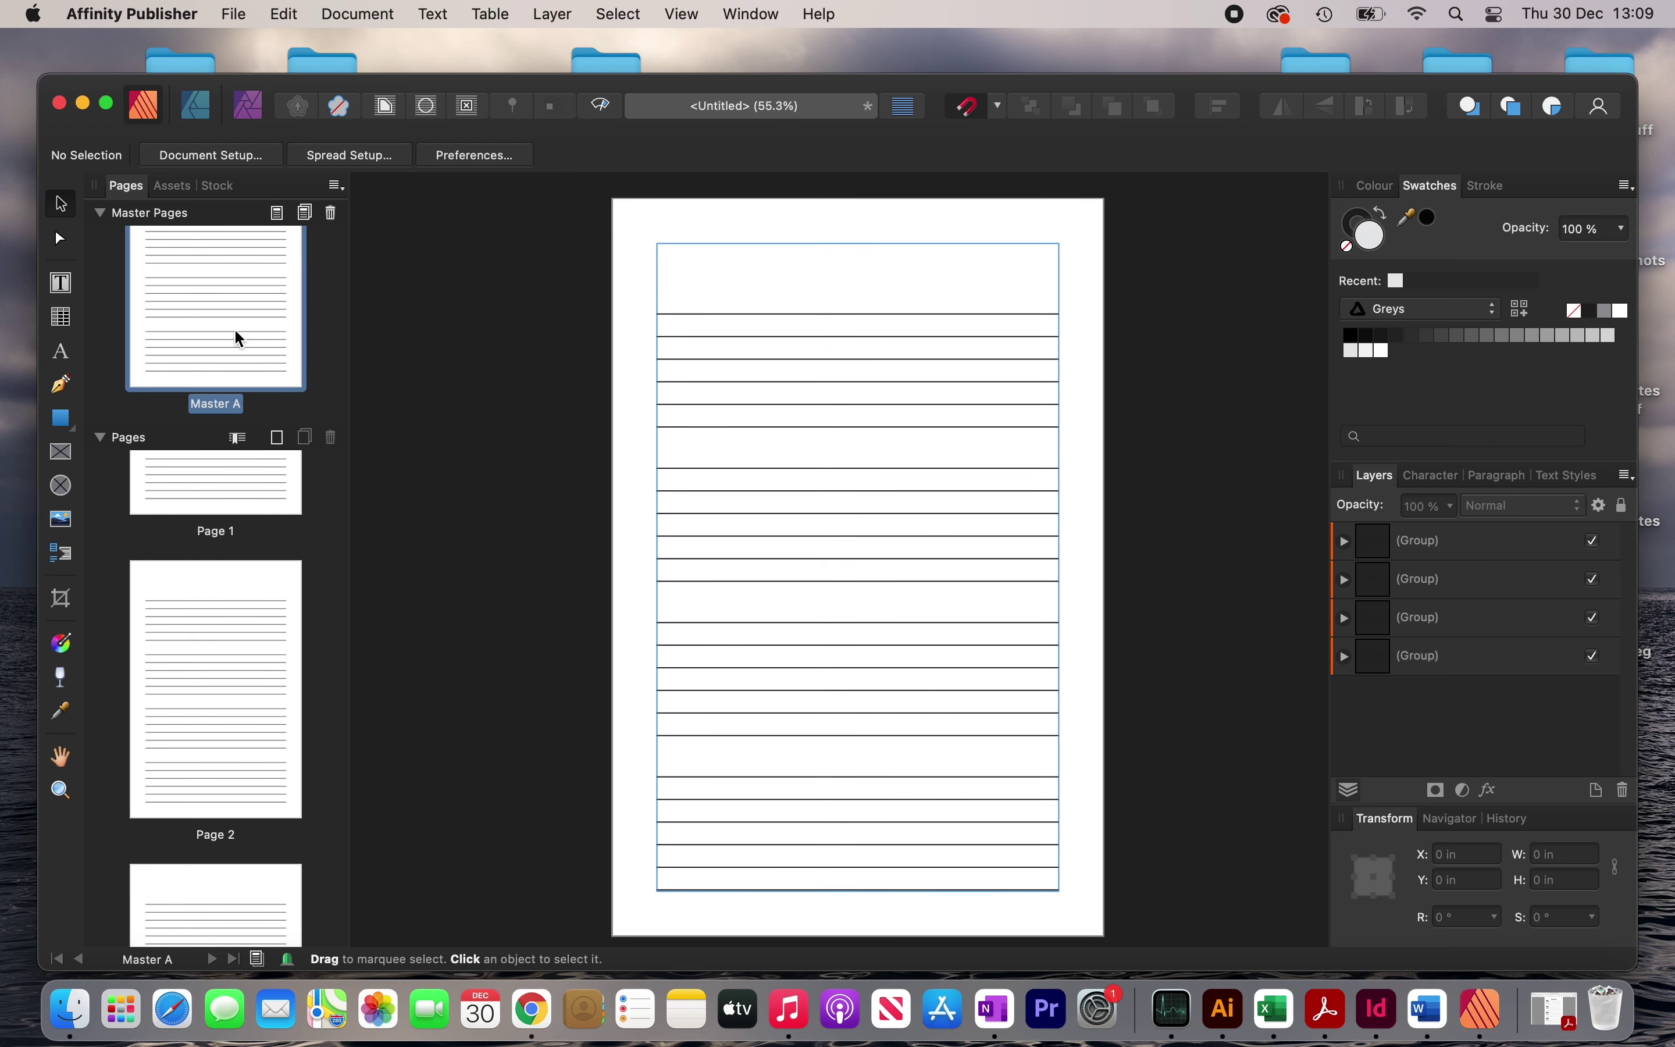
# Add the artistic text heading "January" at about 63 pt above the first line on Master A.
pyautogui.click(62, 352)
pyautogui.scroll(2, 787, 244)
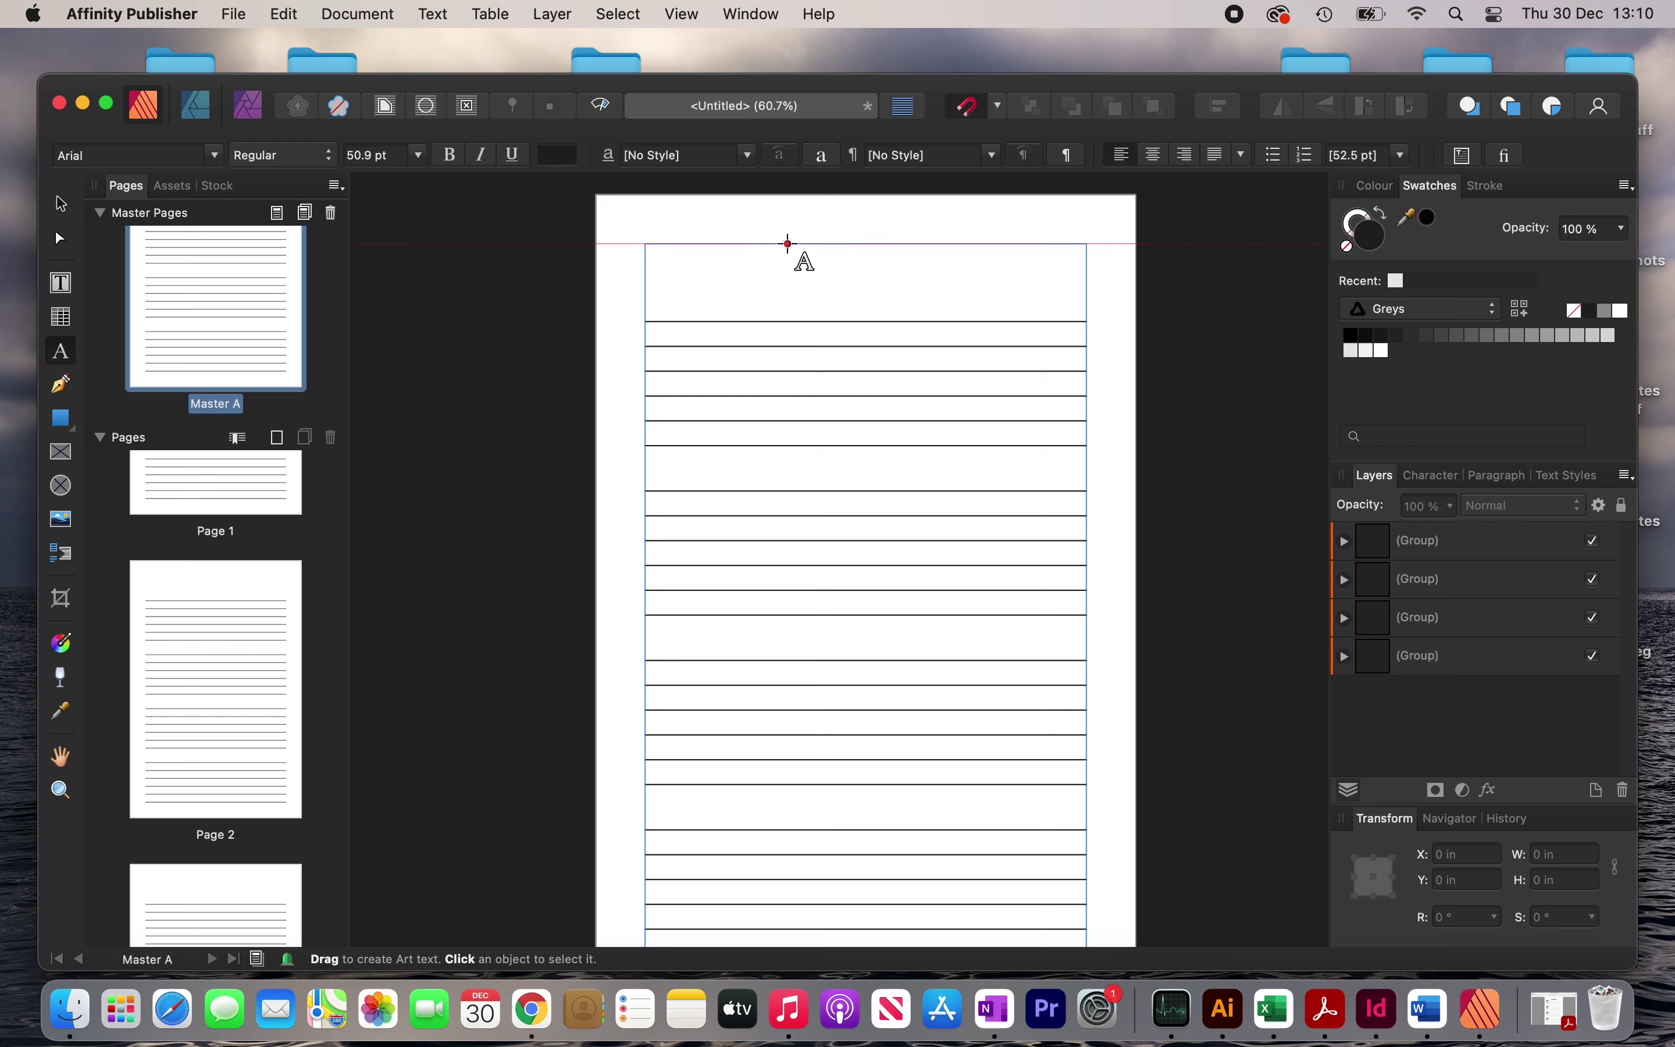
pyautogui.moveTo(787, 243); pyautogui.dragTo(850, 306)
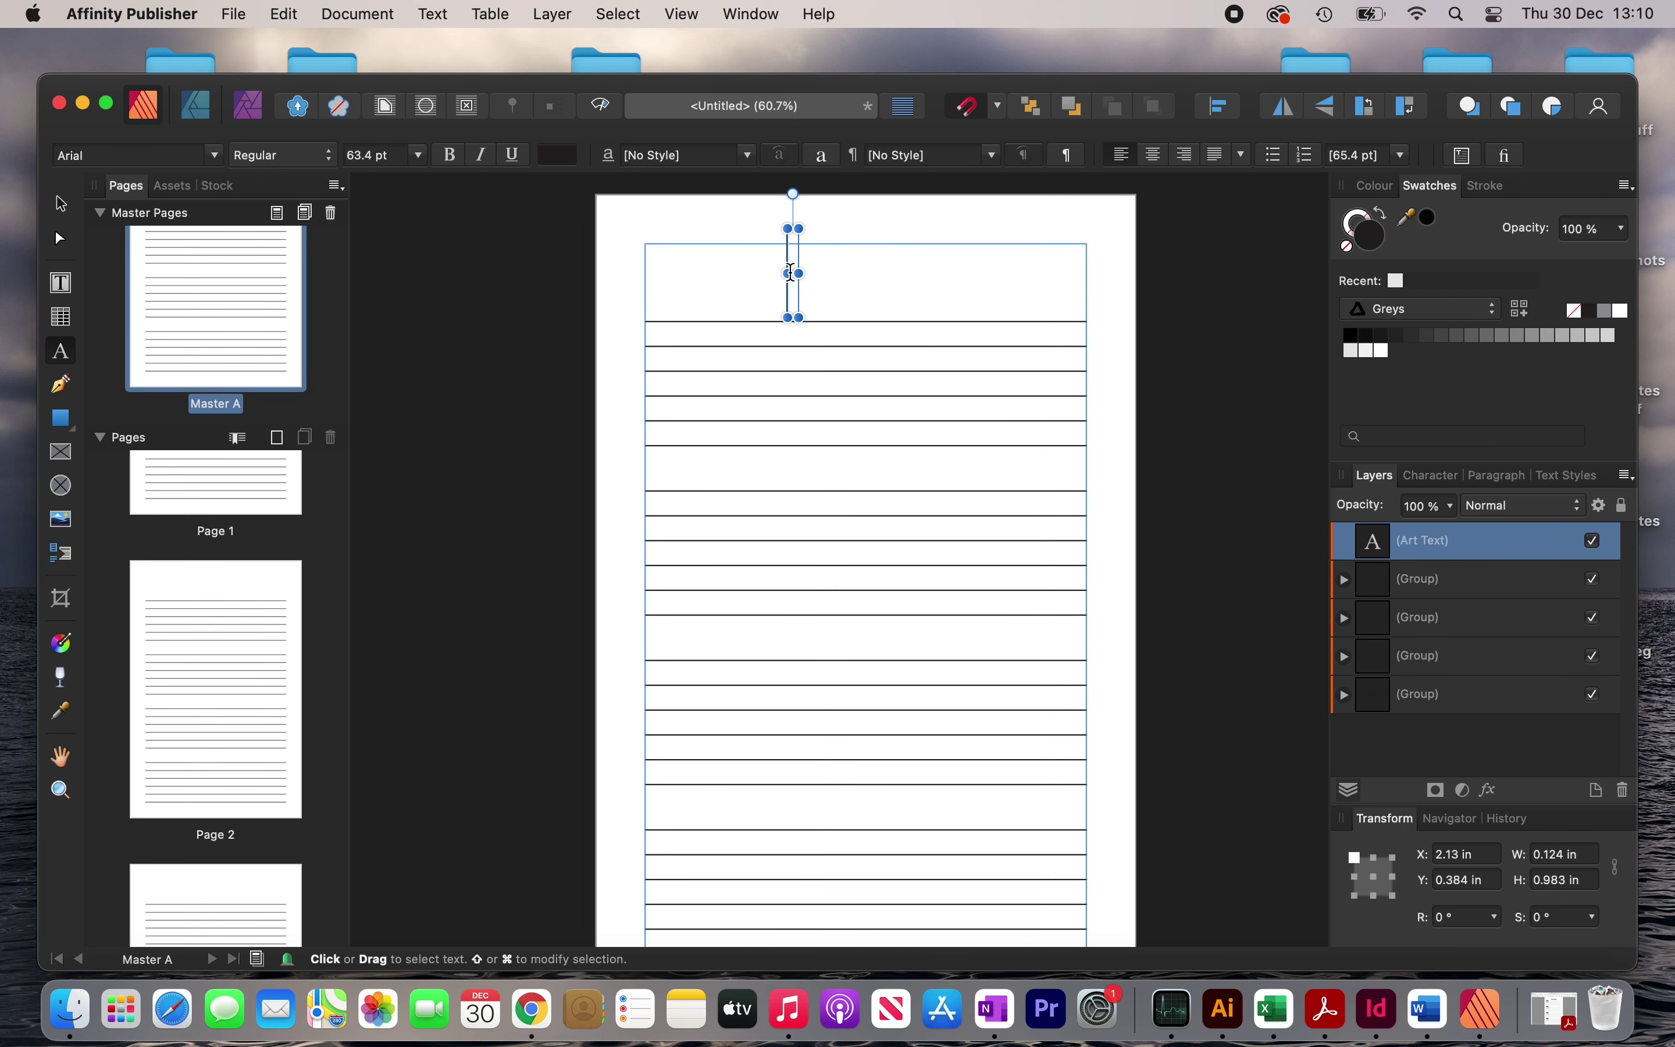
pyautogui.write('Jan')
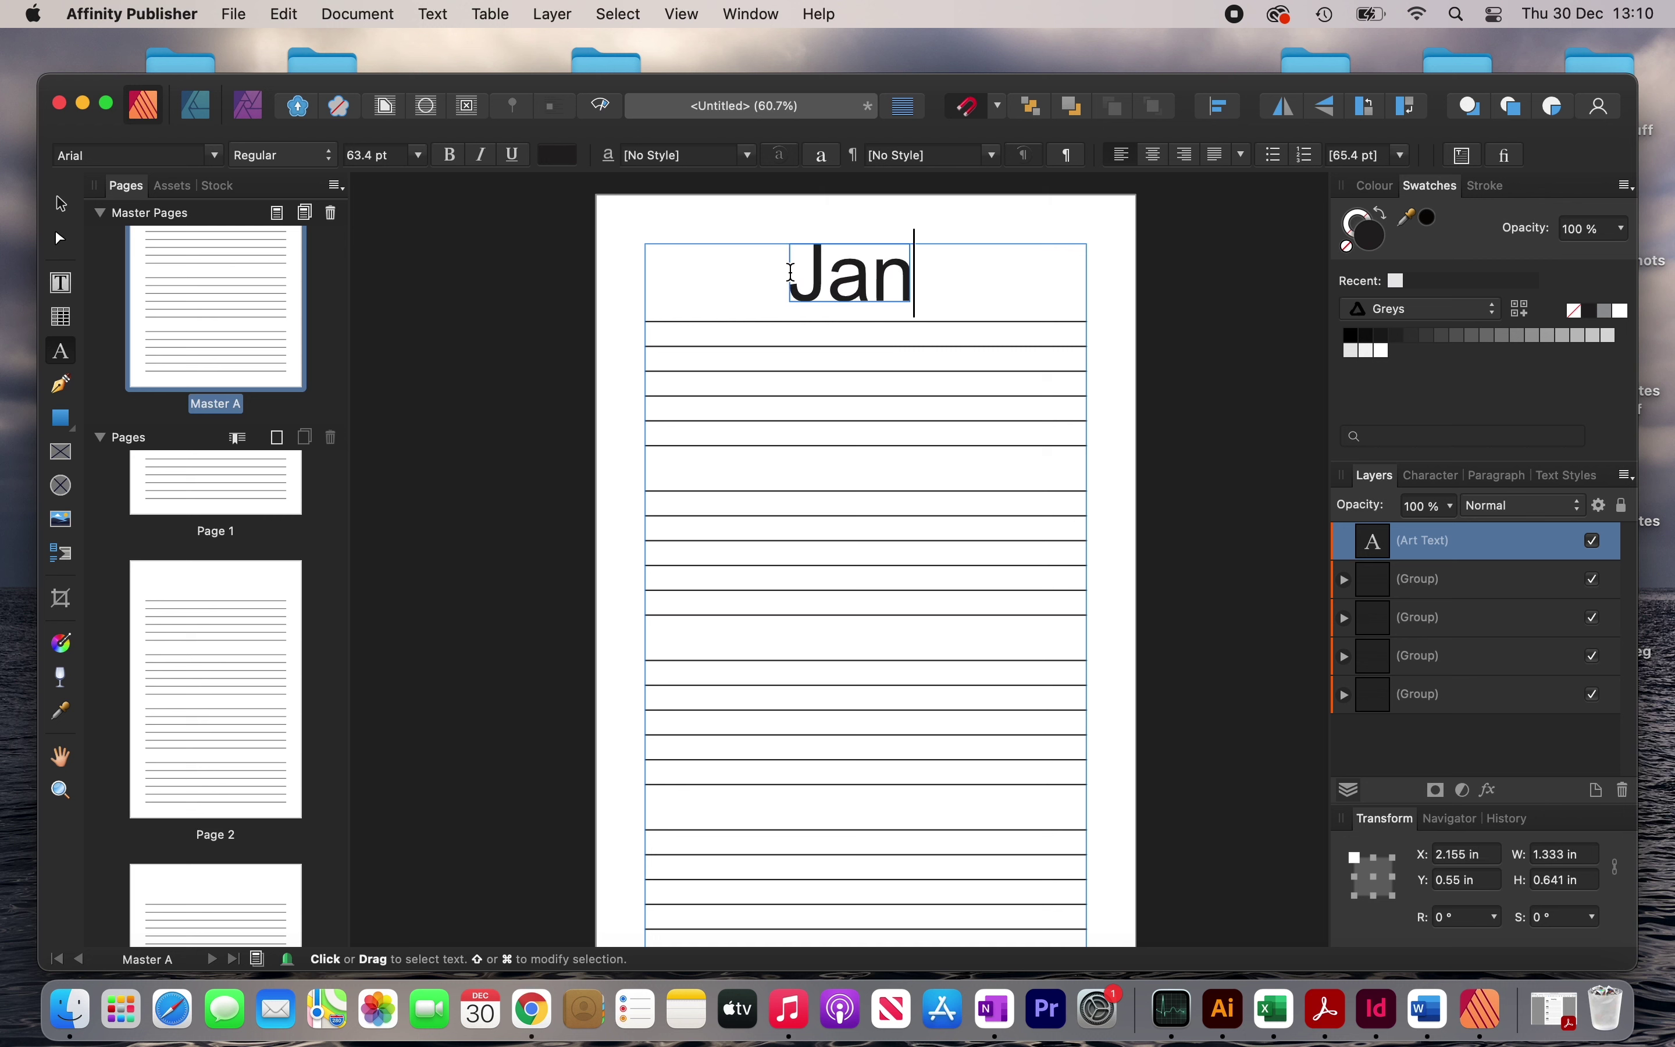
pyautogui.write('uary')
pyautogui.press('Escape')
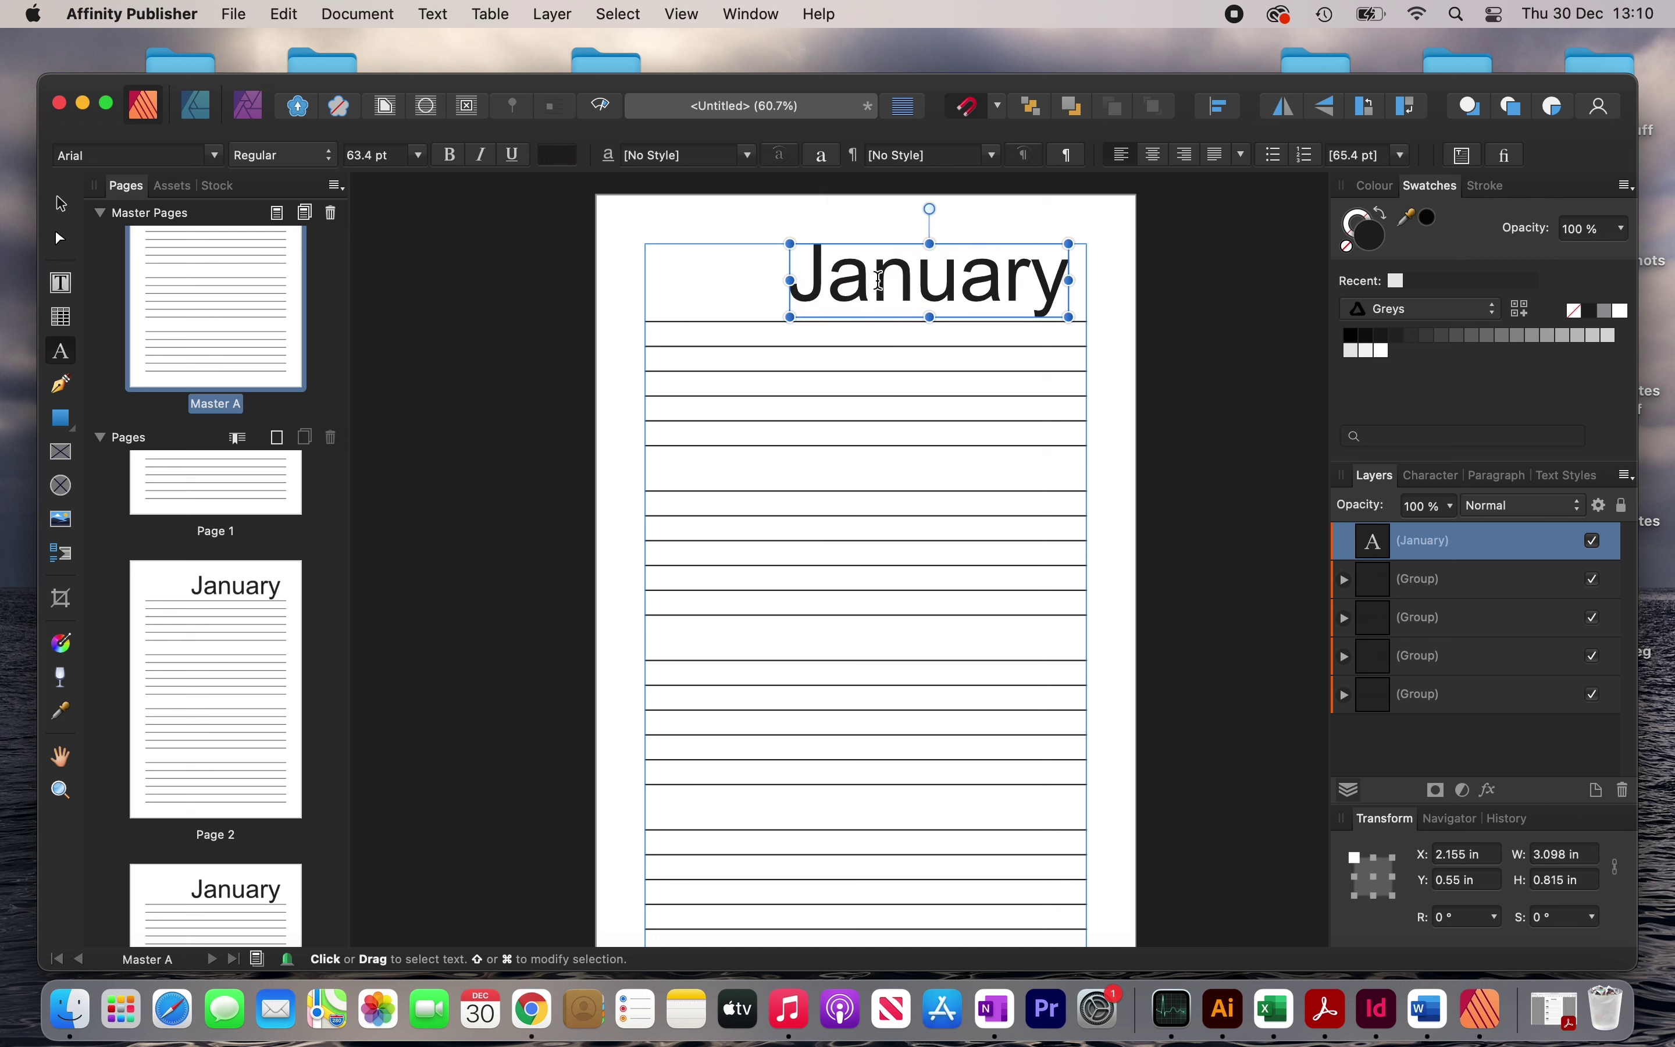
# Set the January heading in 42 pt Lovely Letters and move it up to the top margin, centred on the page.
pyautogui.doubleClick(880, 280)
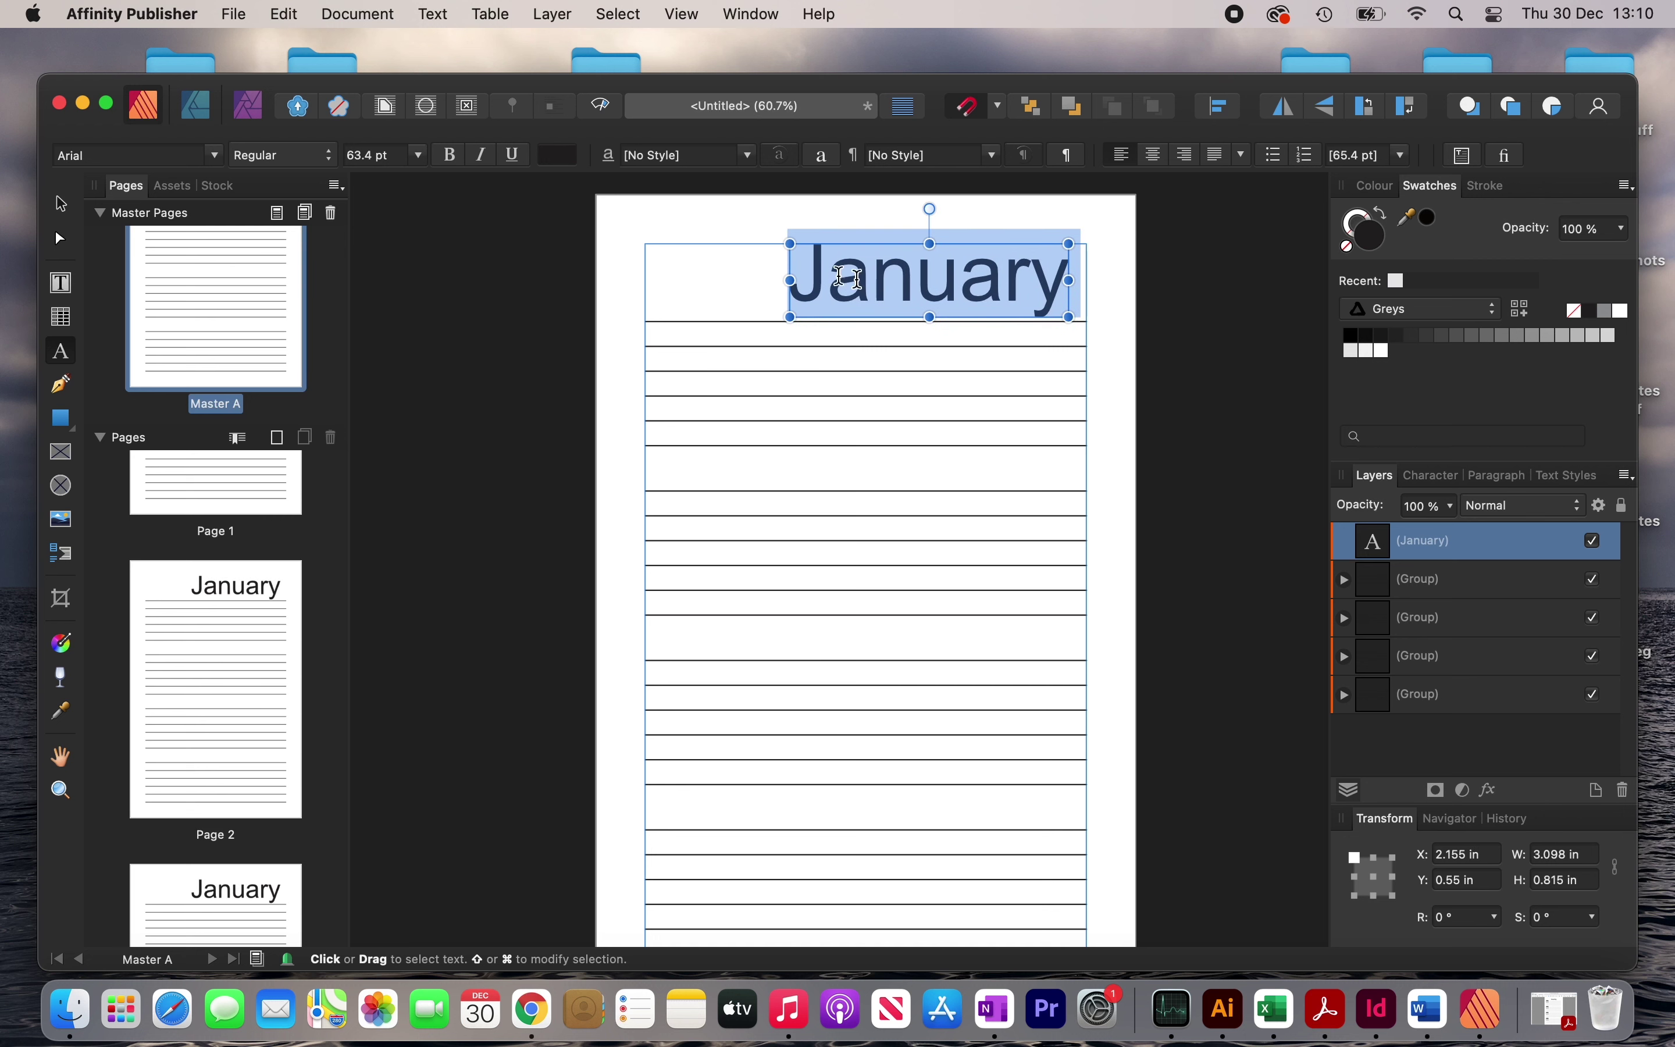
pyautogui.click(356, 156)
pyautogui.write('42')
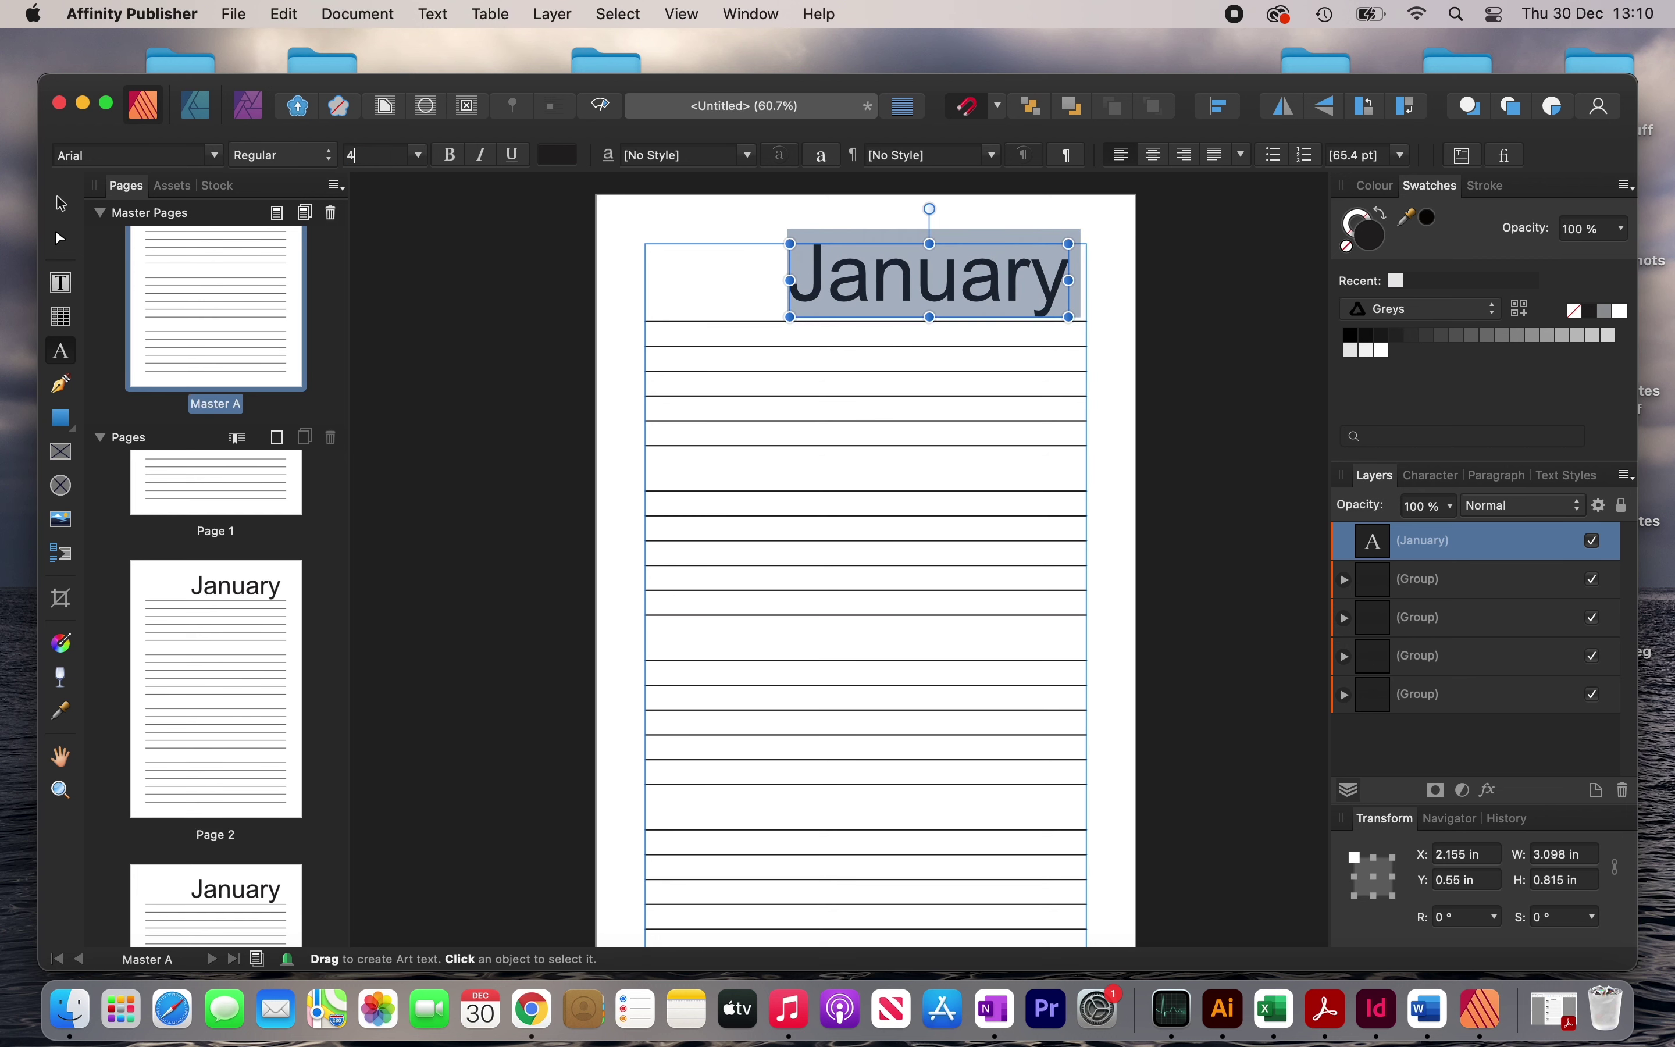
pyautogui.press('Return')
pyautogui.write('a')
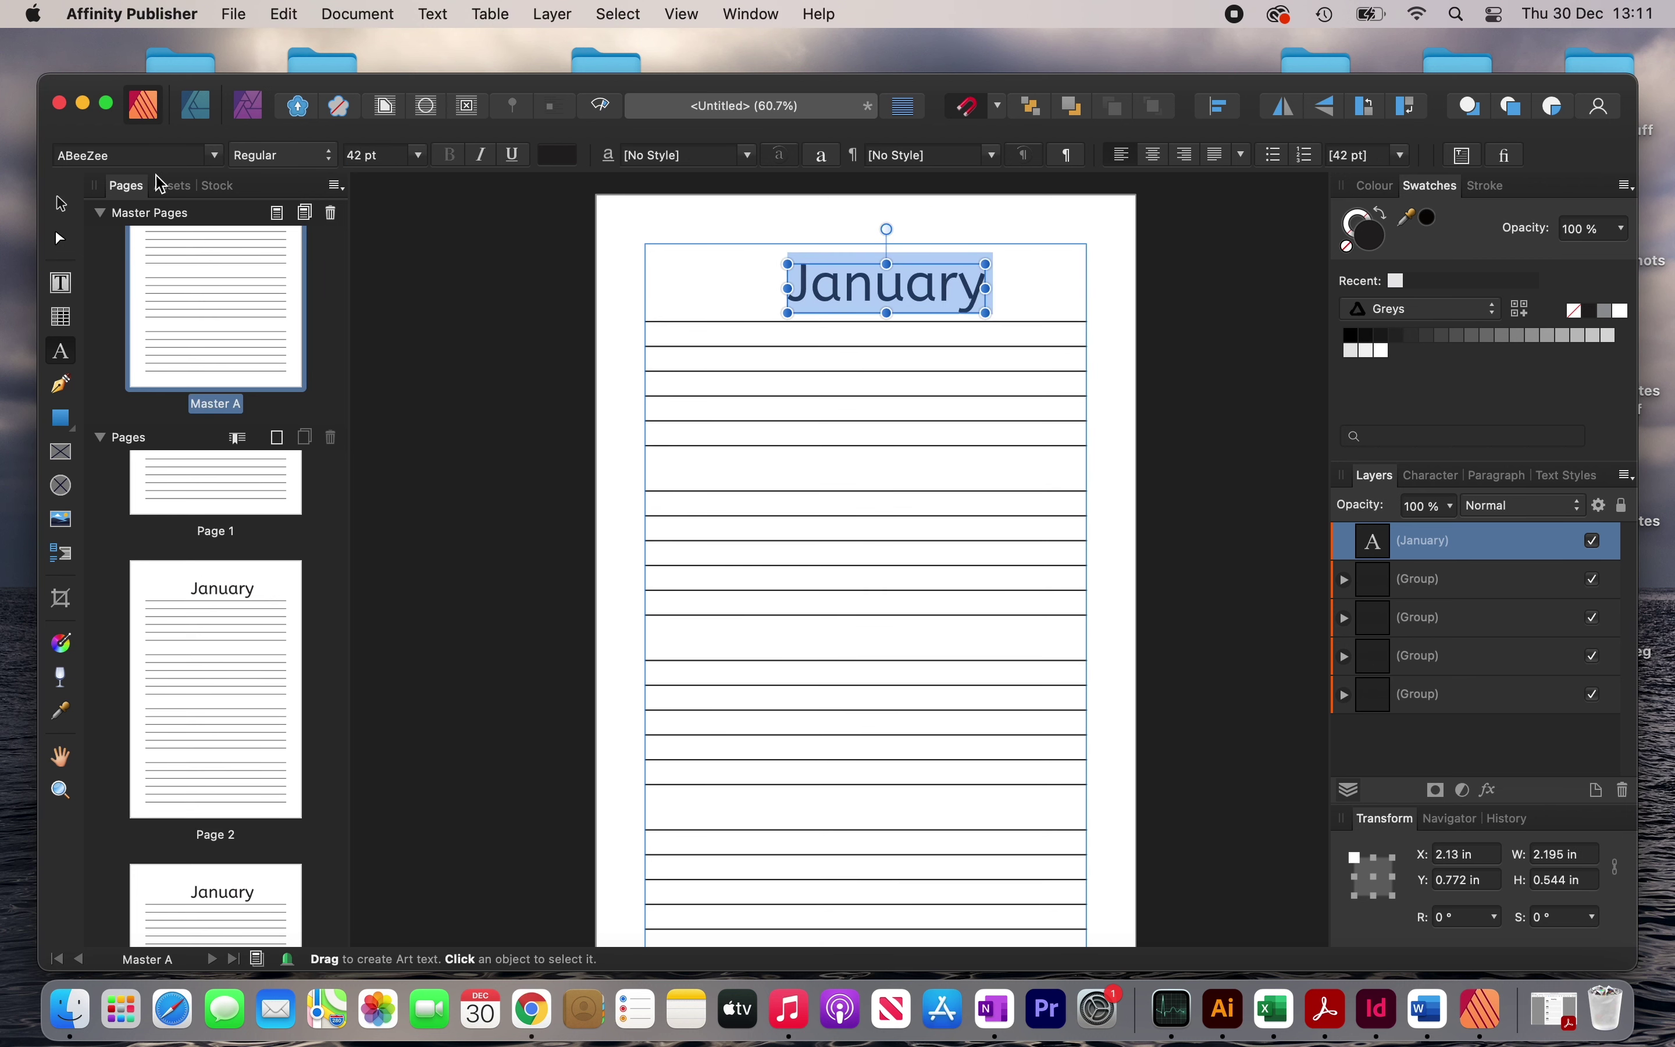
pyautogui.click(176, 156)
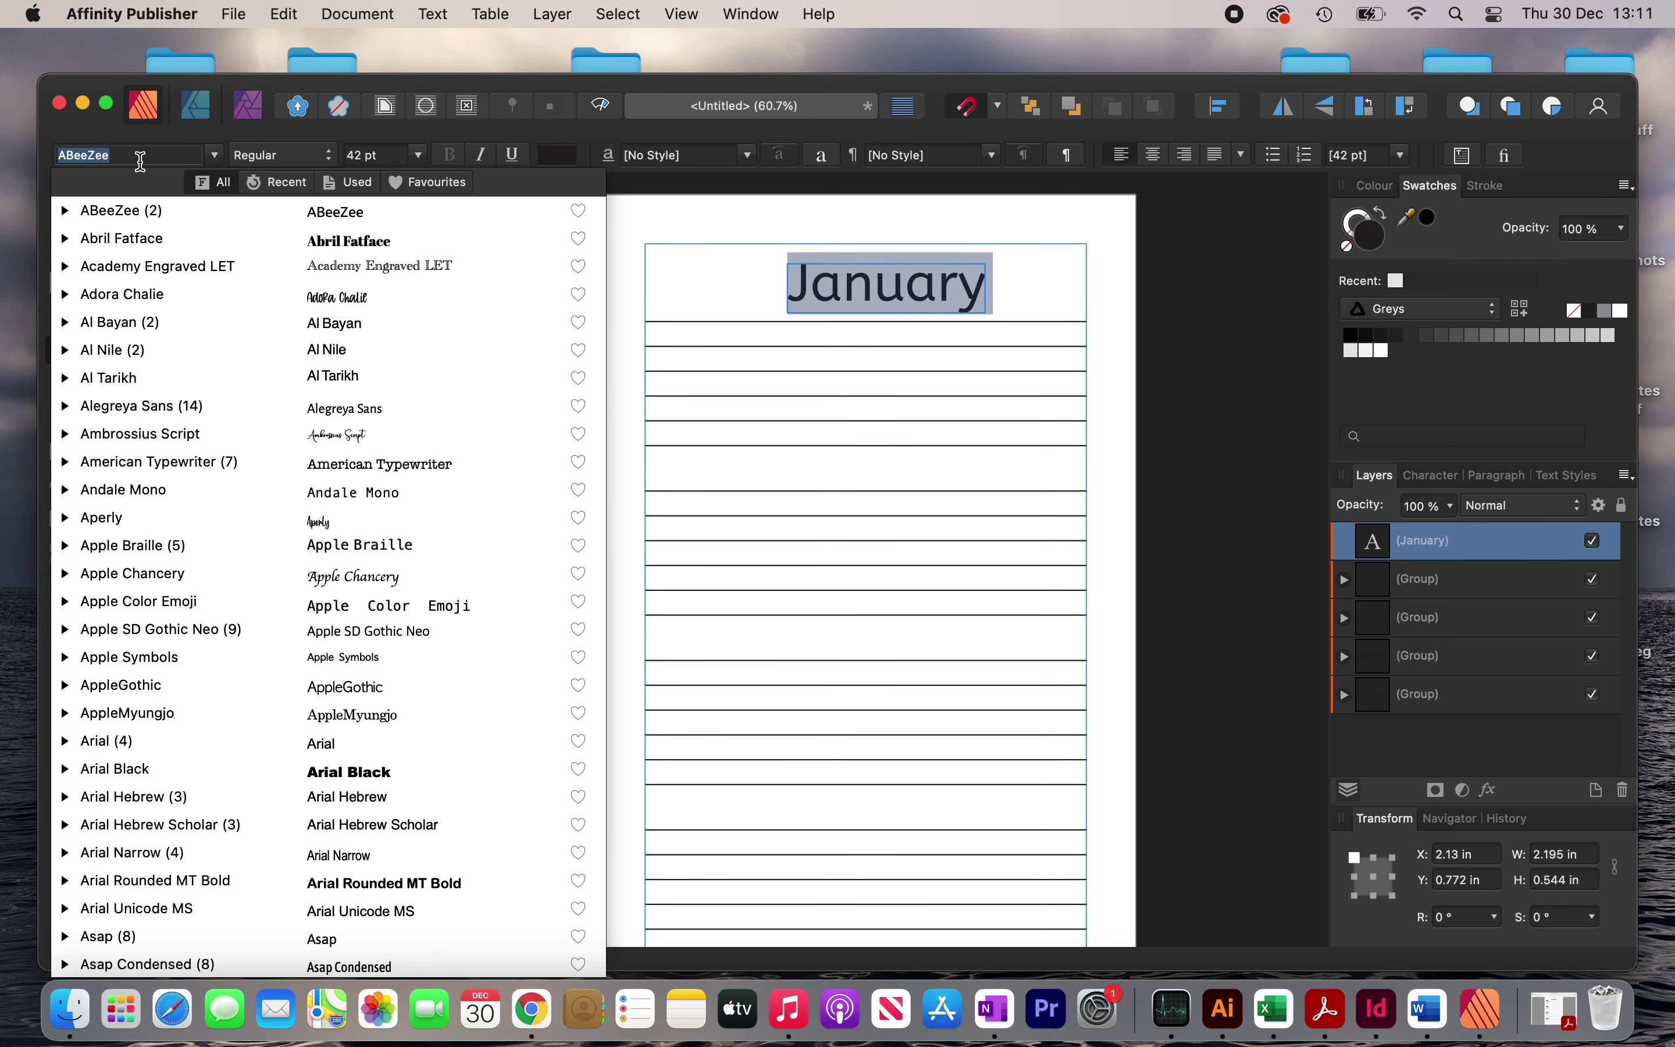
pyautogui.write('lov')
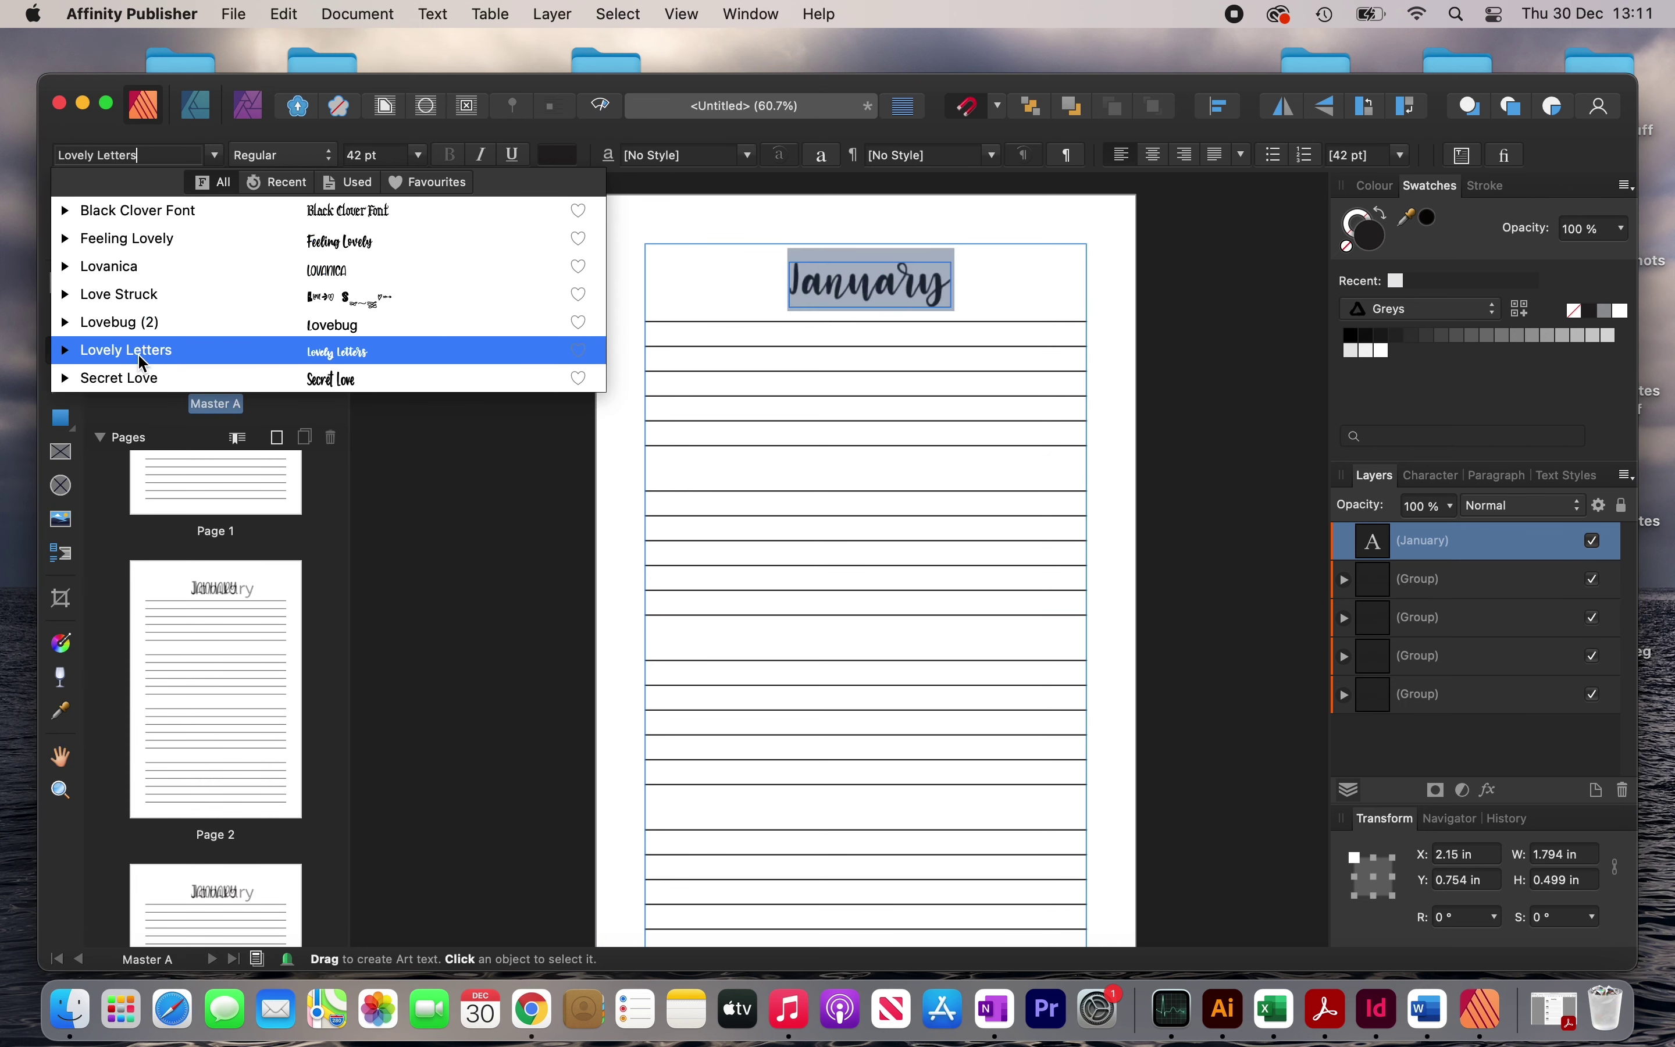
pyautogui.click(138, 353)
pyautogui.press('Escape')
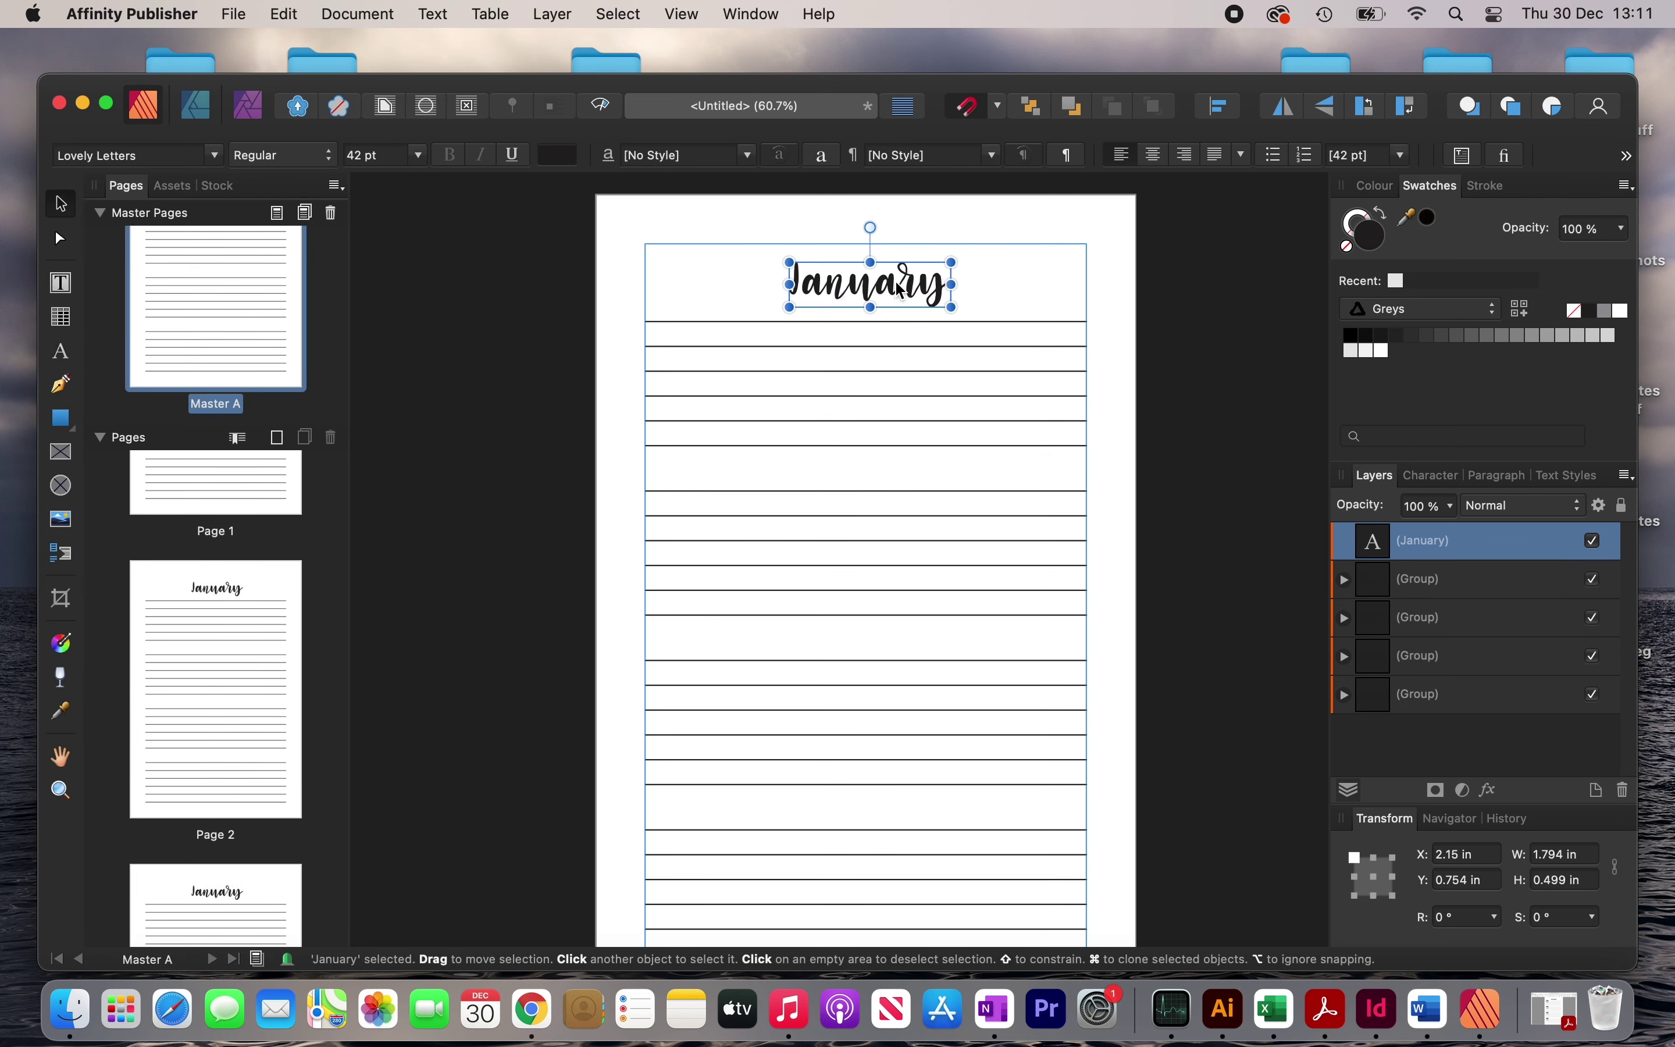
pyautogui.moveTo(900, 290); pyautogui.dragTo(899, 273)
pyautogui.click(1034, 295)
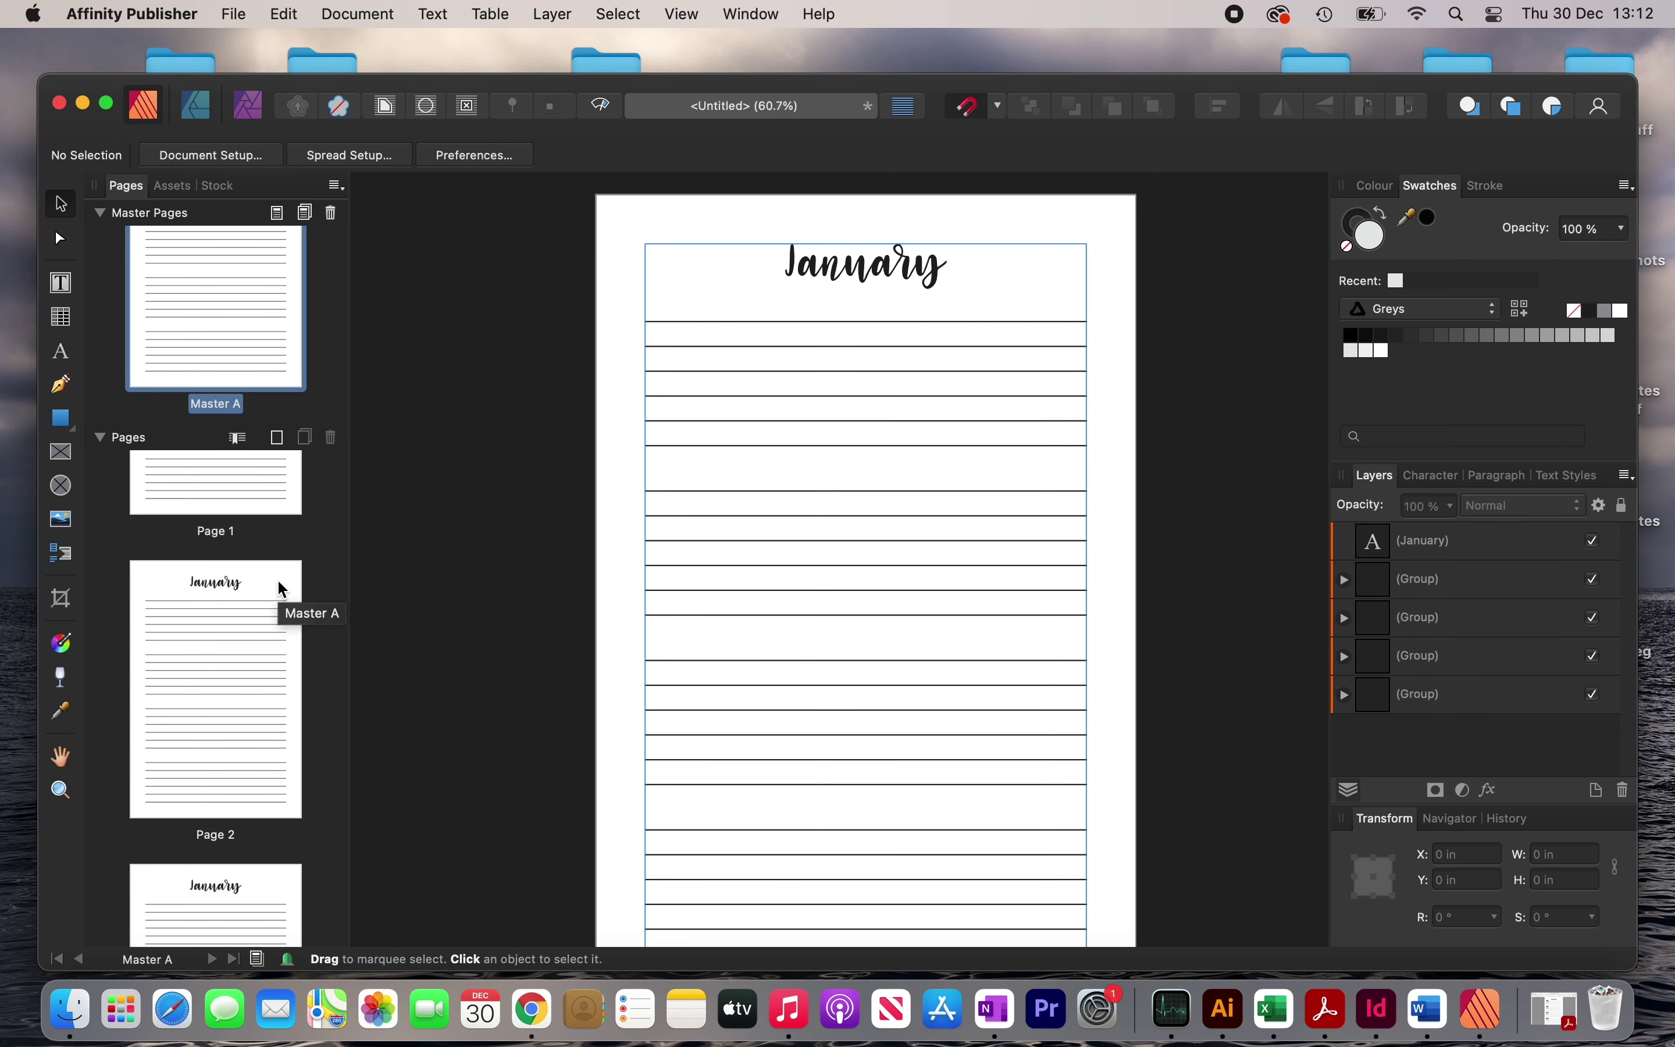
# Draw a rectangle about 0.76 × 0.73 in on Master A, in the upper-left corner of the margins beside the heading.
pyautogui.scroll(-3, 280, 588)
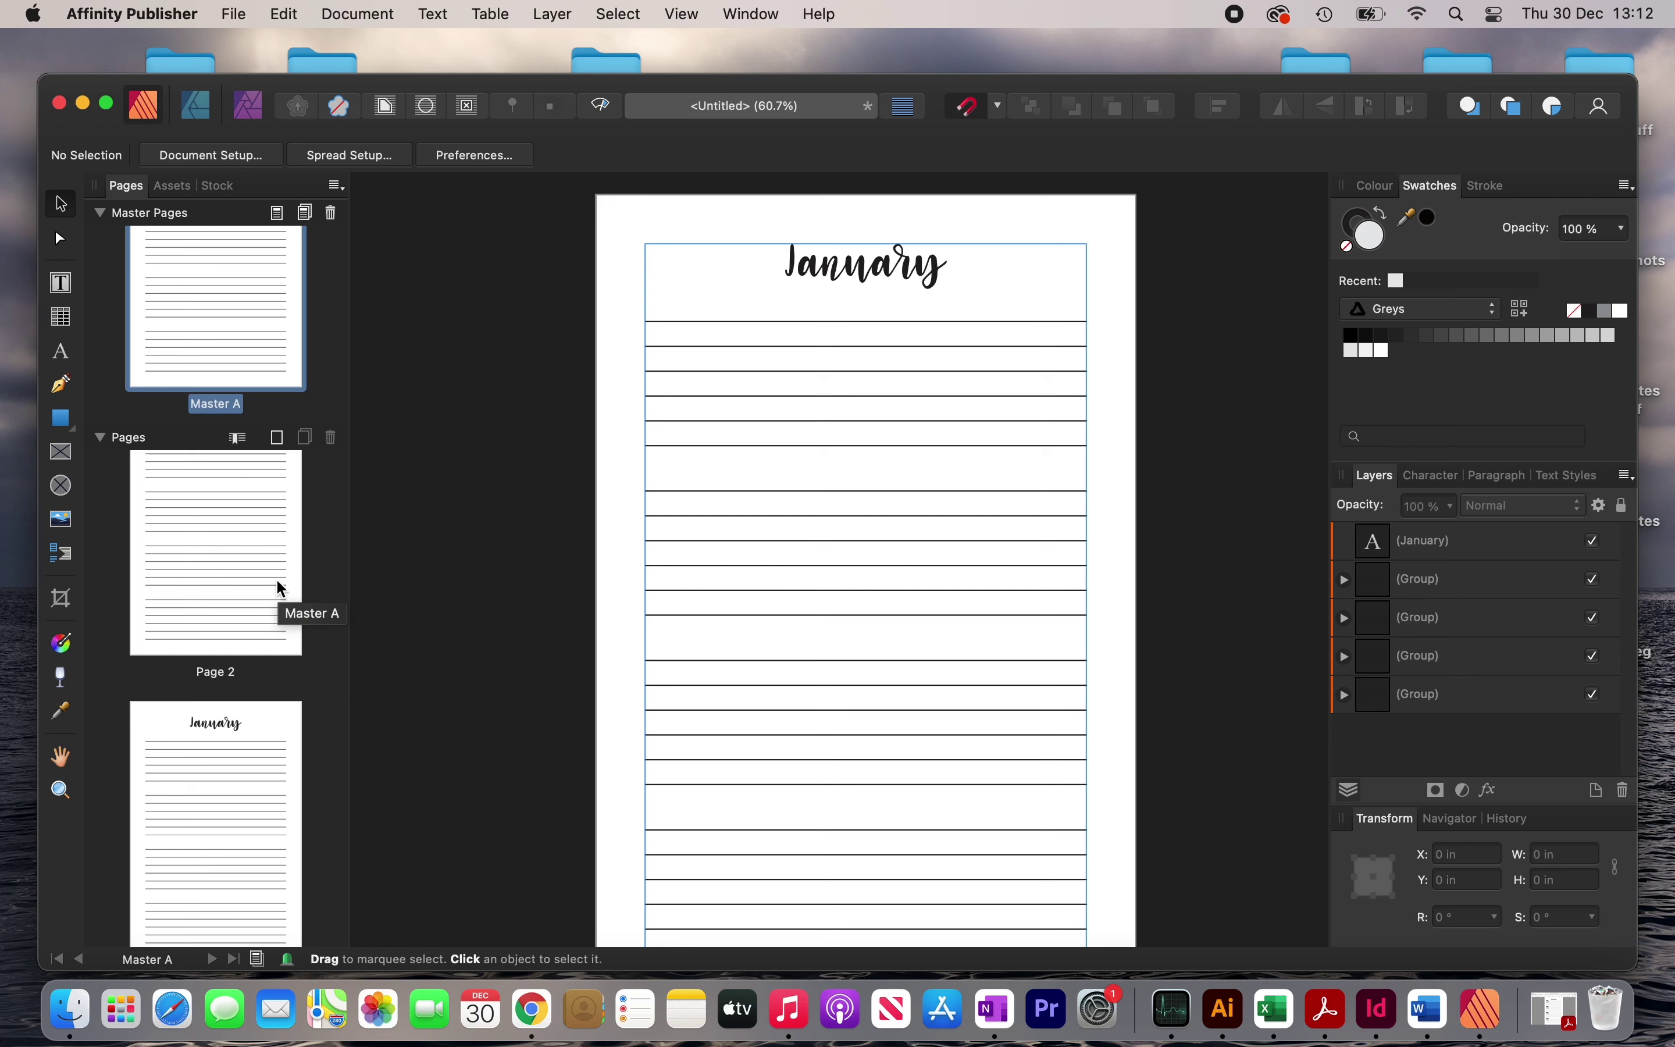
pyautogui.scroll(2, 266, 313)
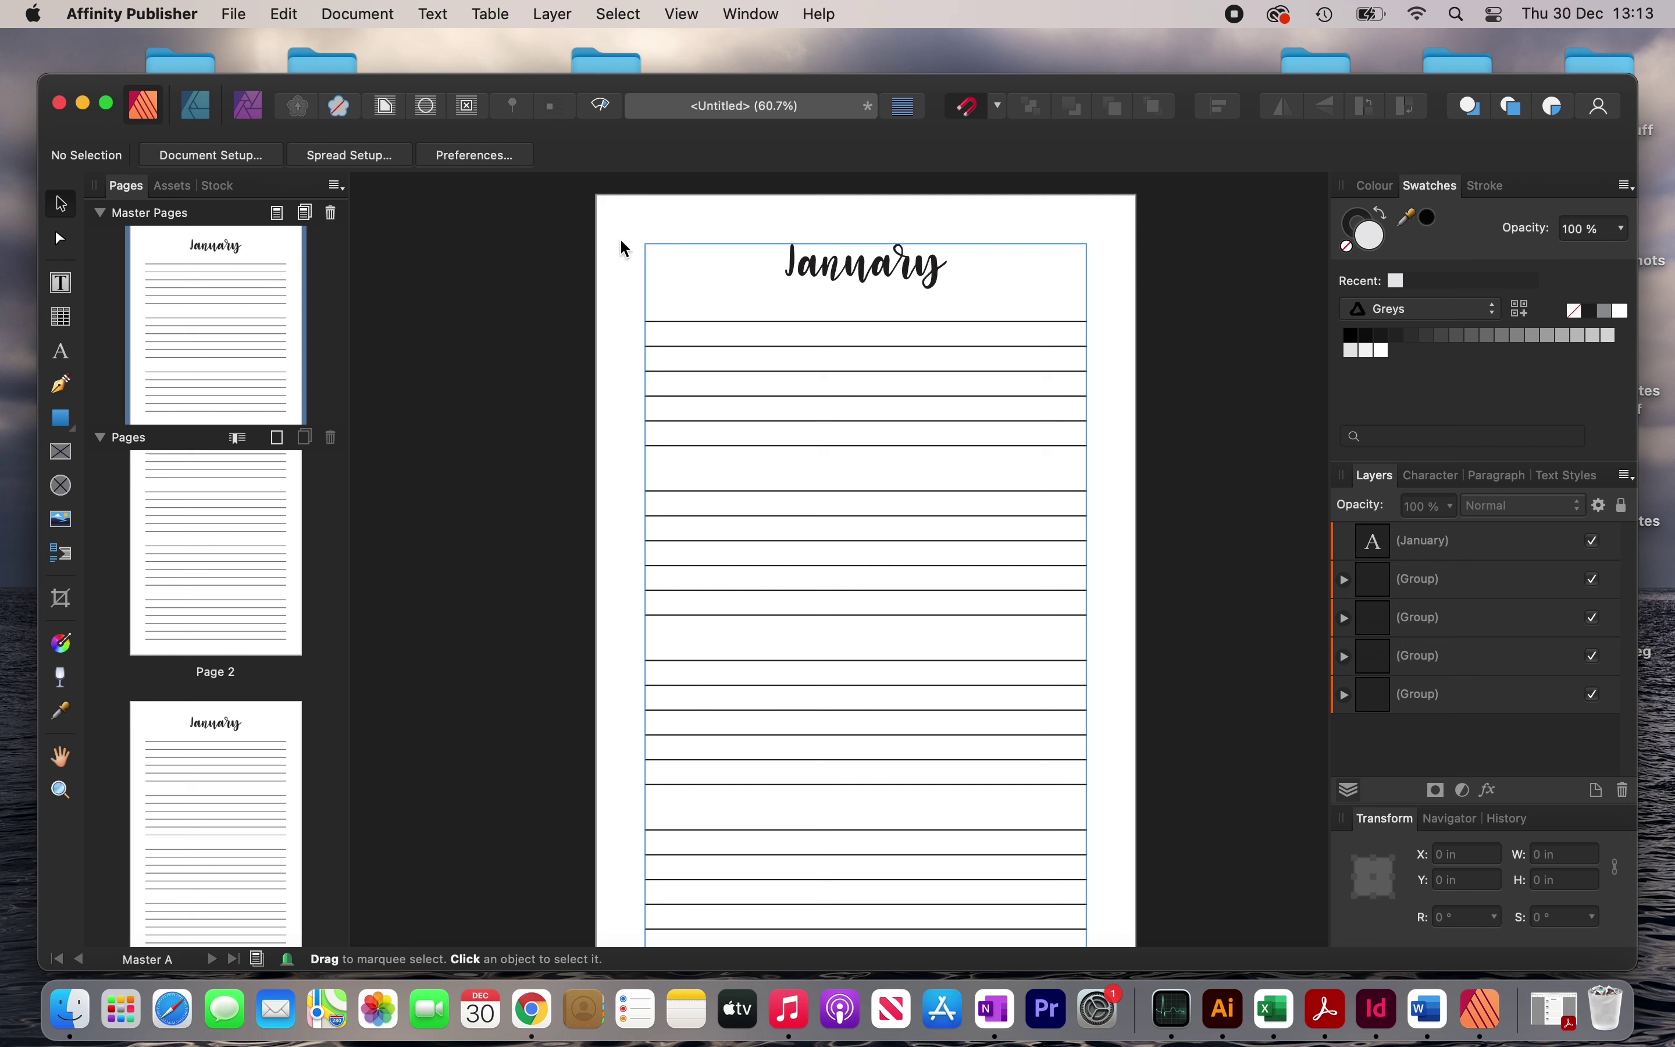
pyautogui.click(61, 417)
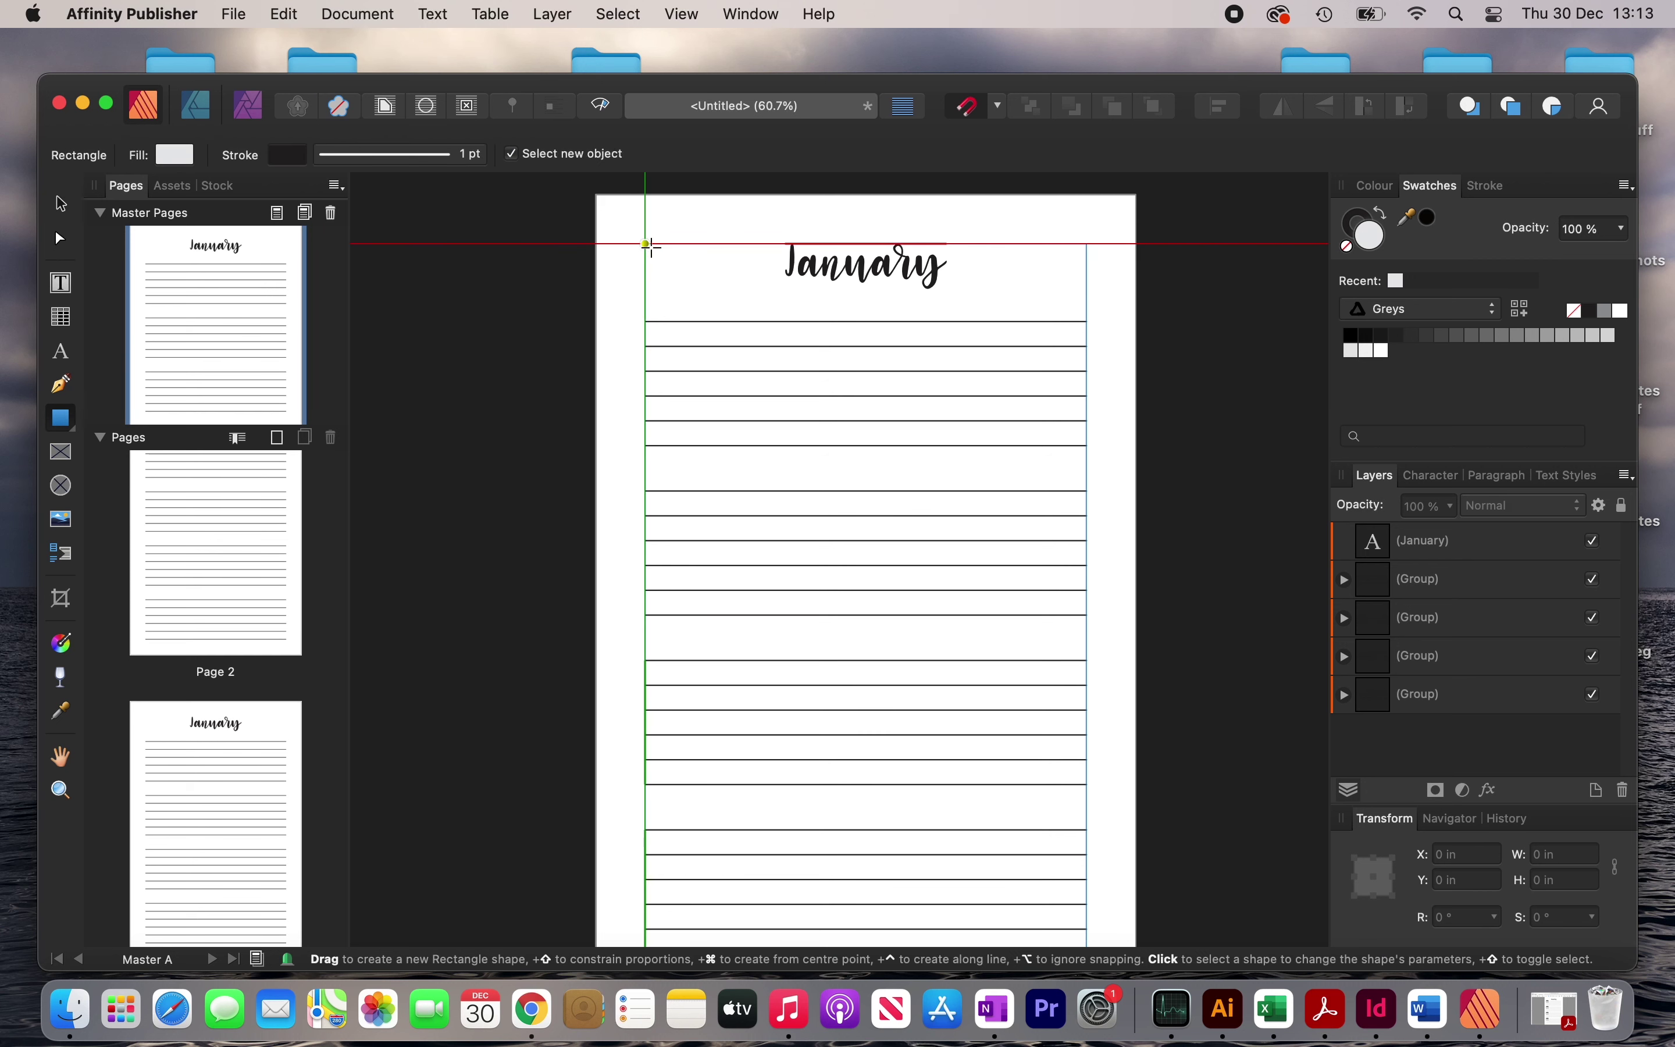
pyautogui.moveTo(646, 245); pyautogui.dragTo(716, 310)
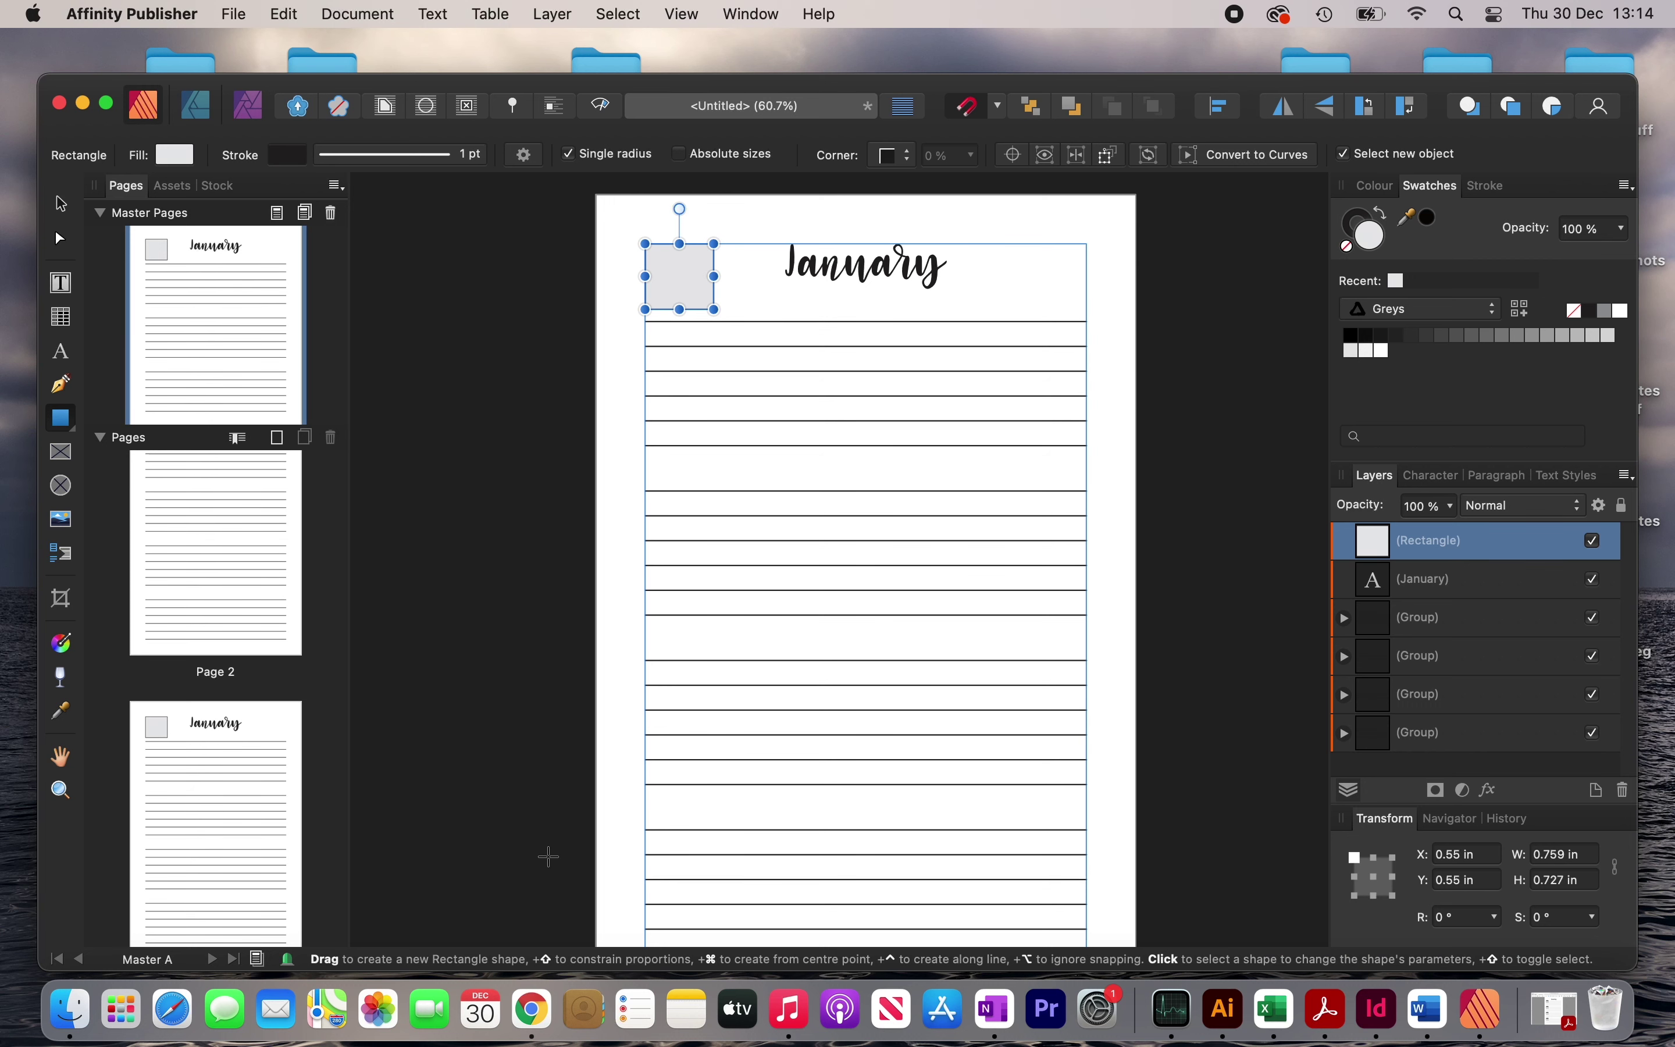
# Switch to Chrome and download the Vector Flat Calendar Icons set from its Vecteezy page.
pyautogui.click(532, 1011)
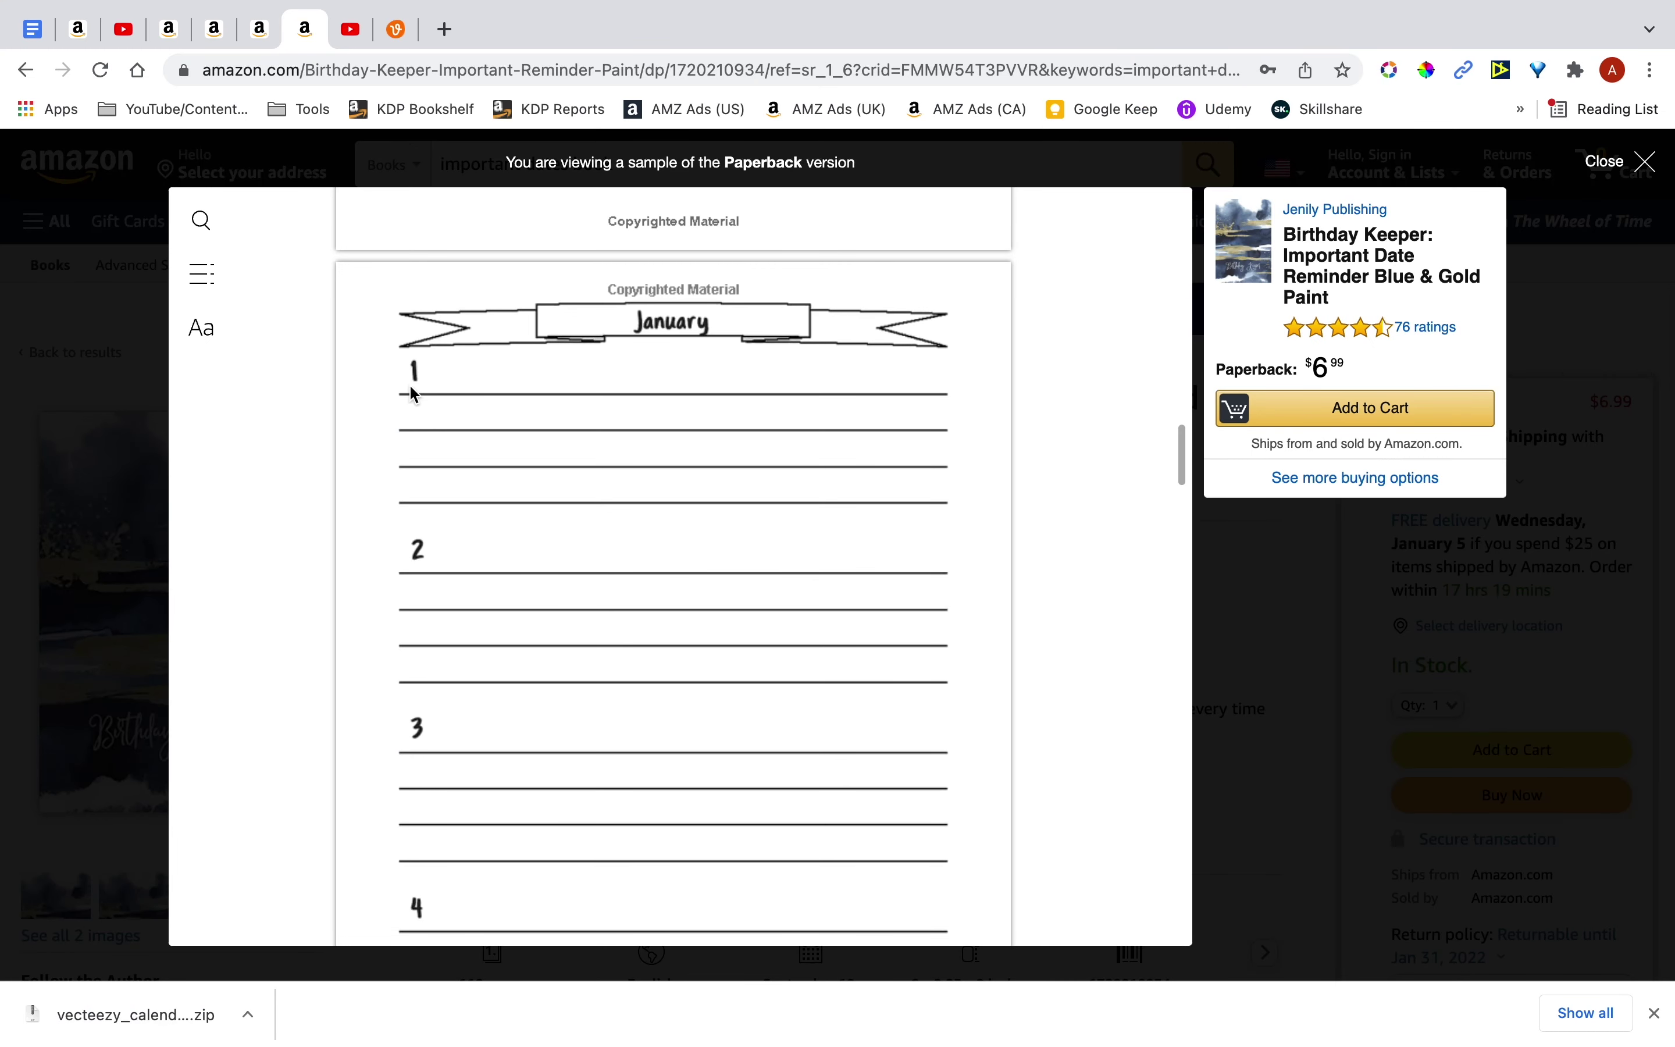
pyautogui.click(396, 30)
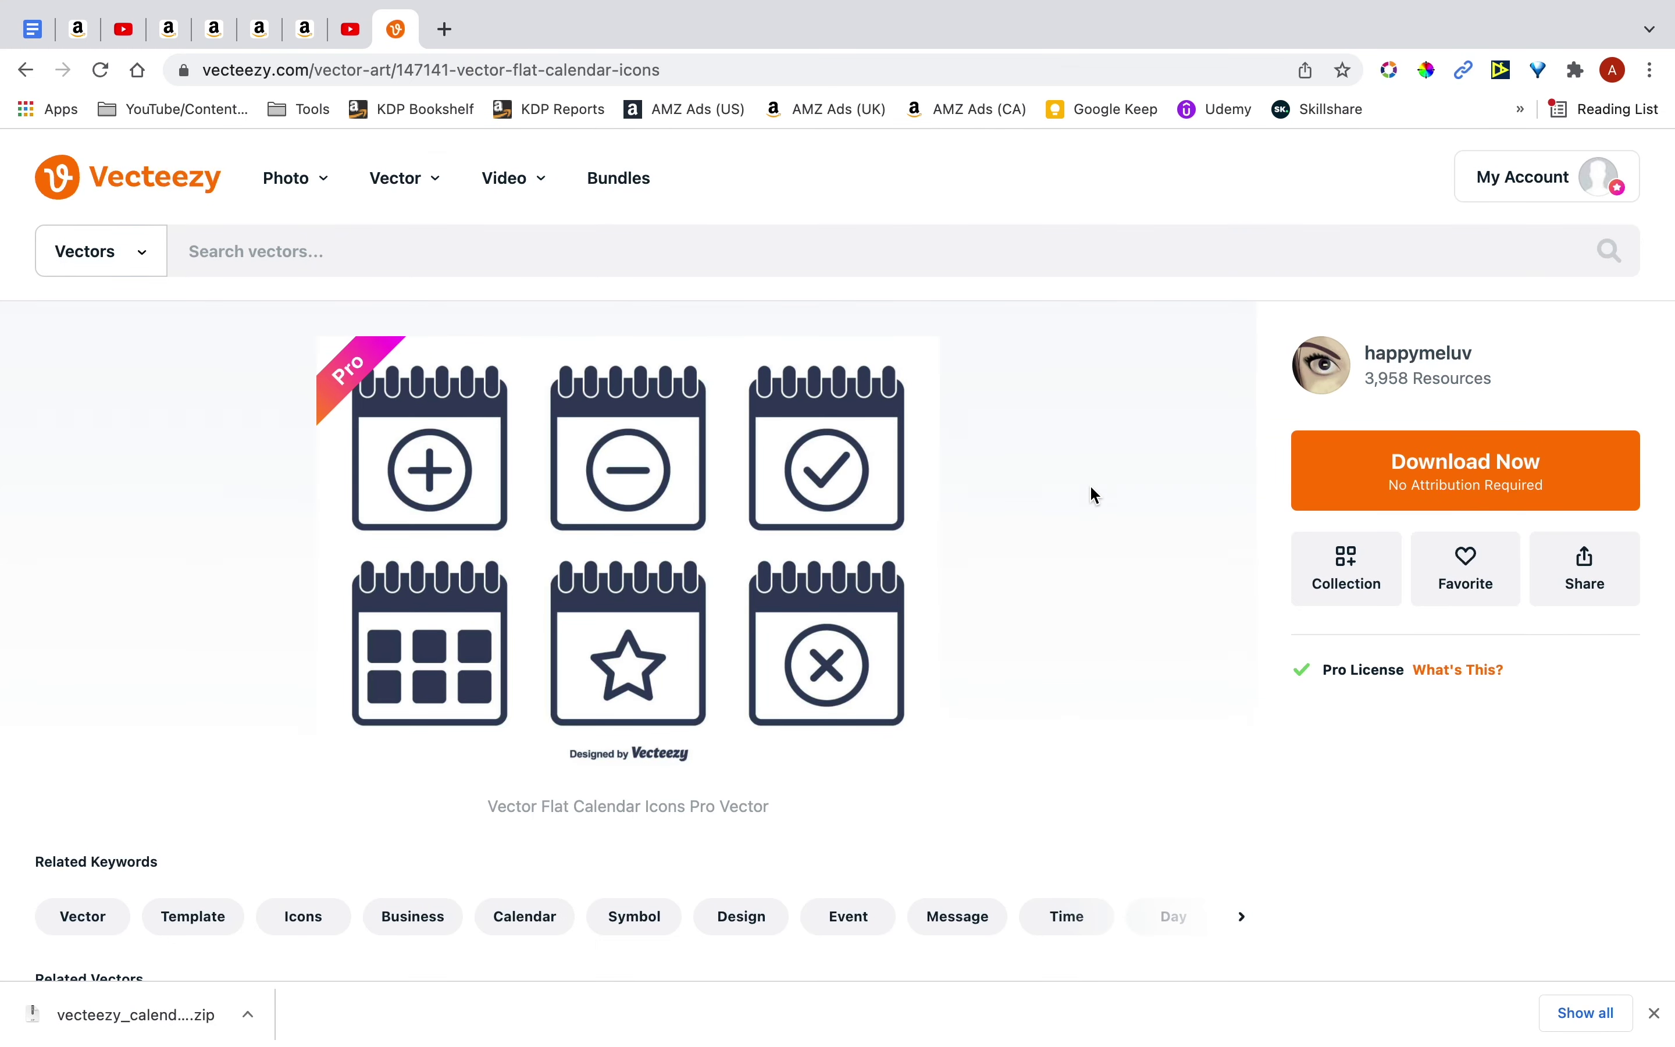
pyautogui.click(1420, 497)
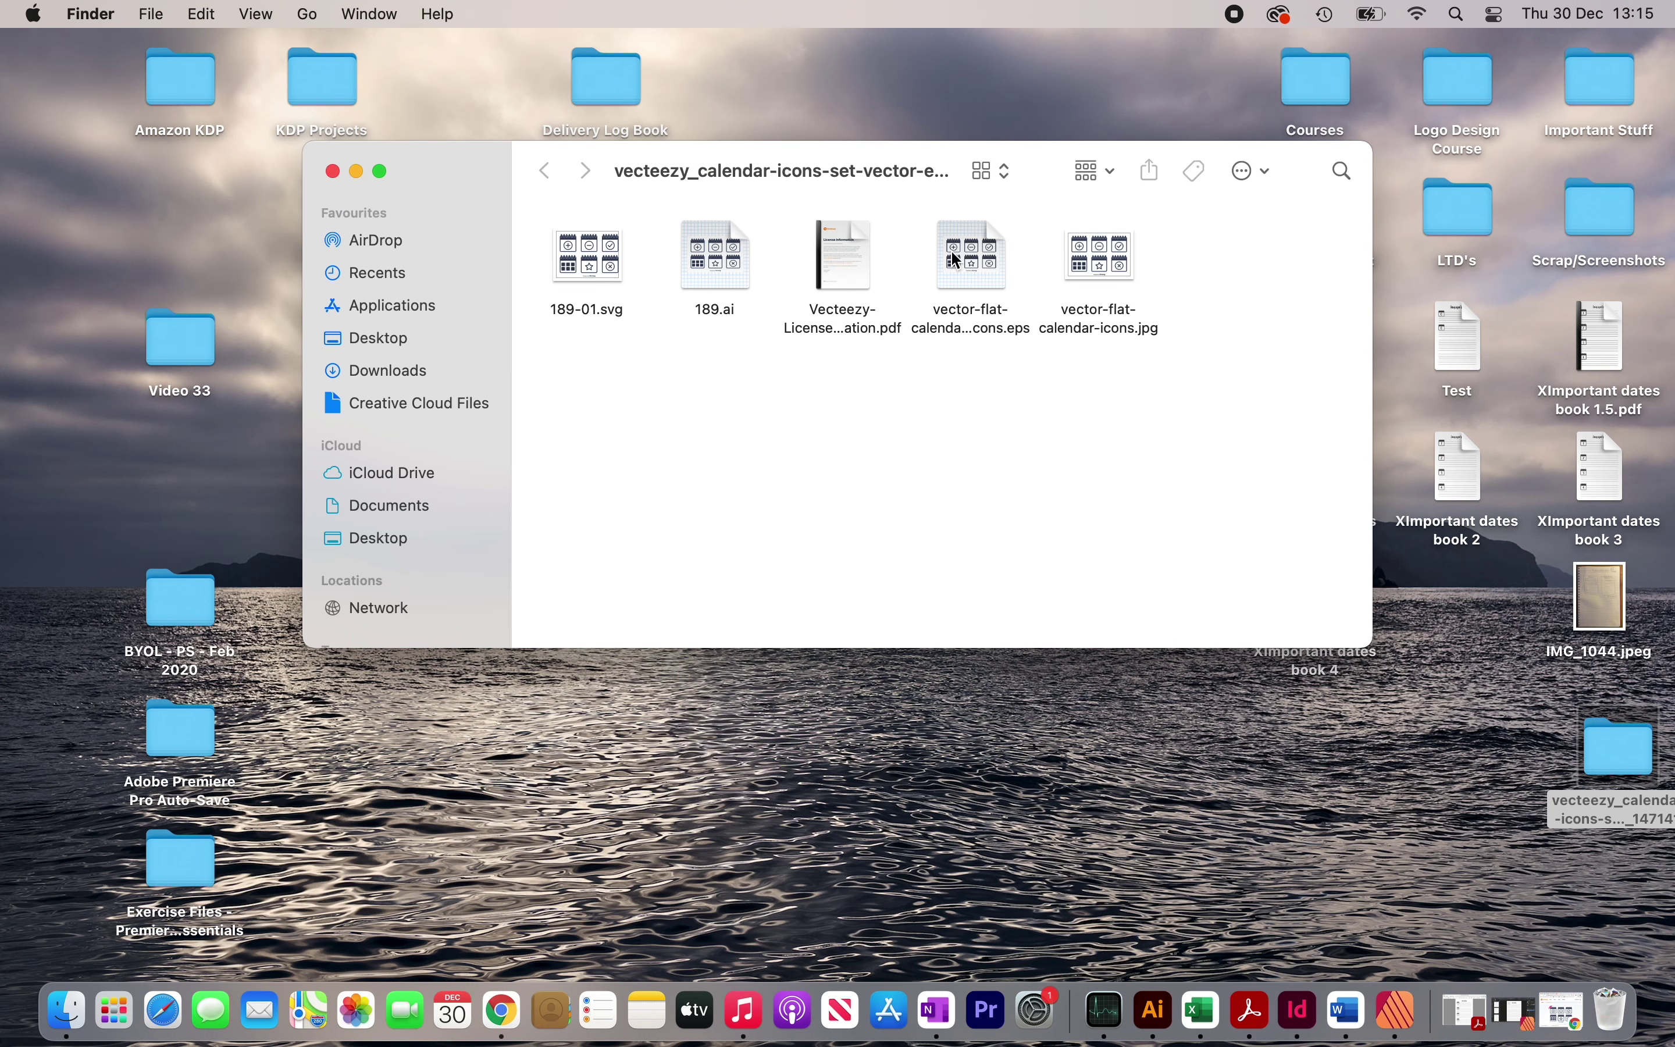
# Open the downloaded vector-flat-calendar-icons.eps in Affinity Designer.
pyautogui.rightClick(957, 261)
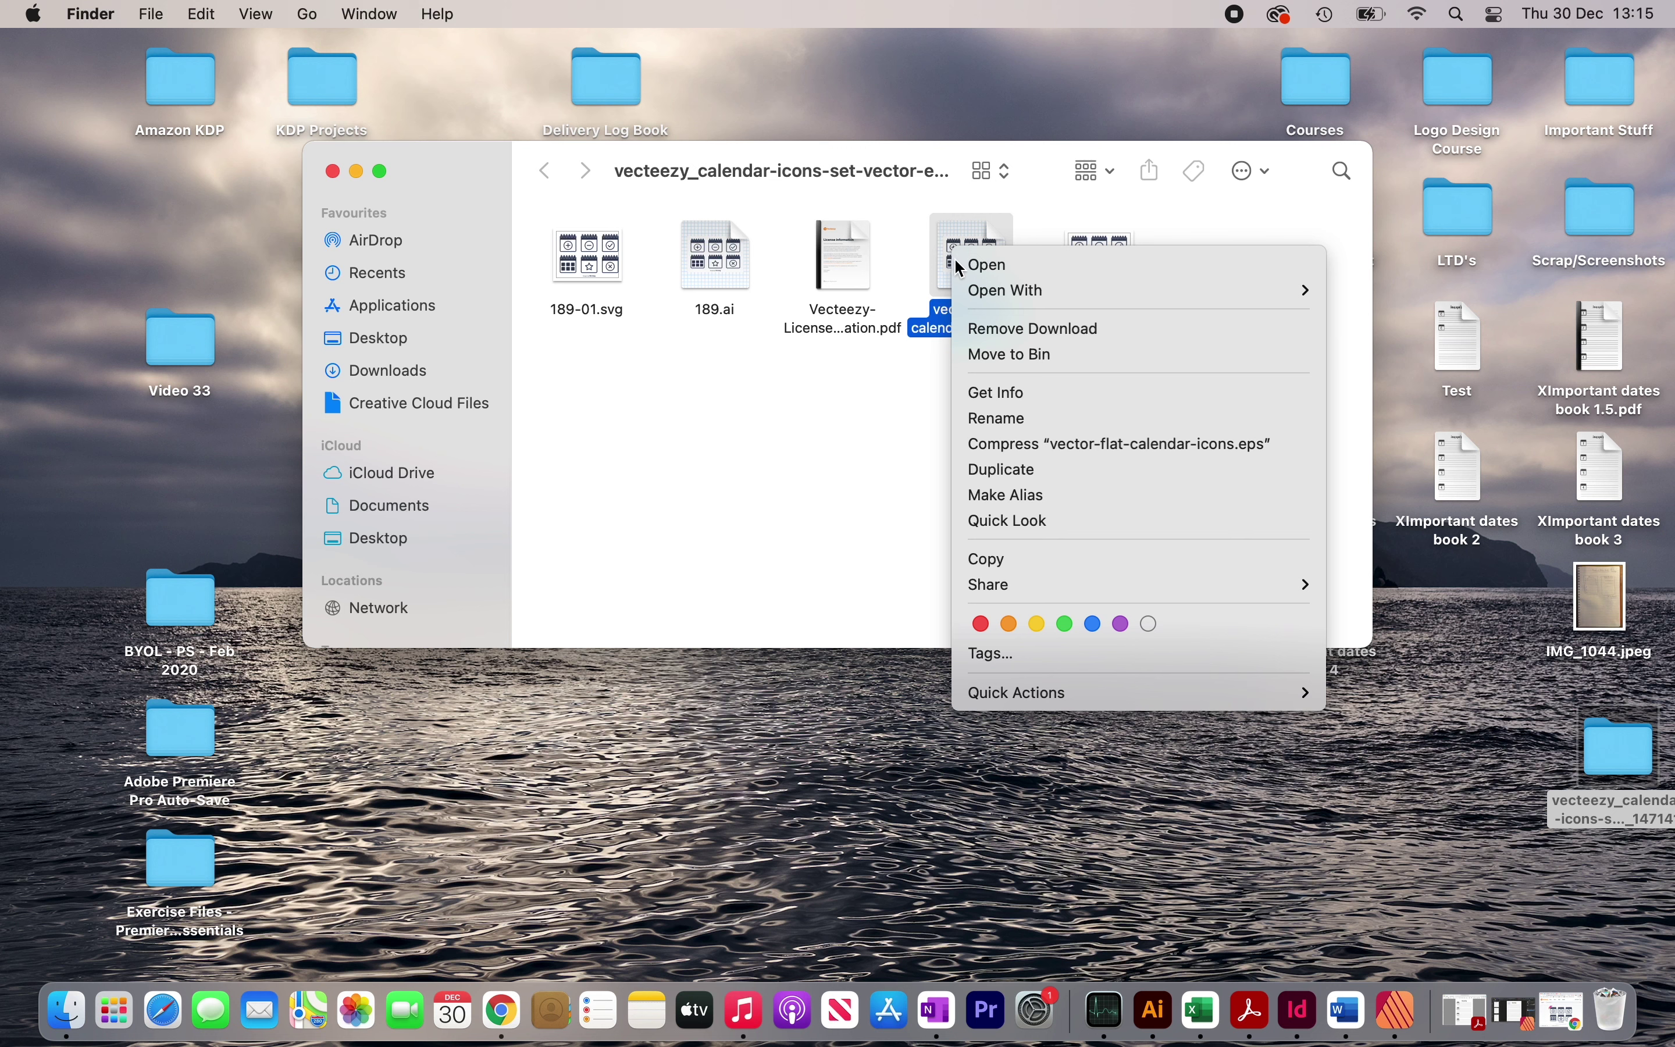
pyautogui.moveTo(983, 295)
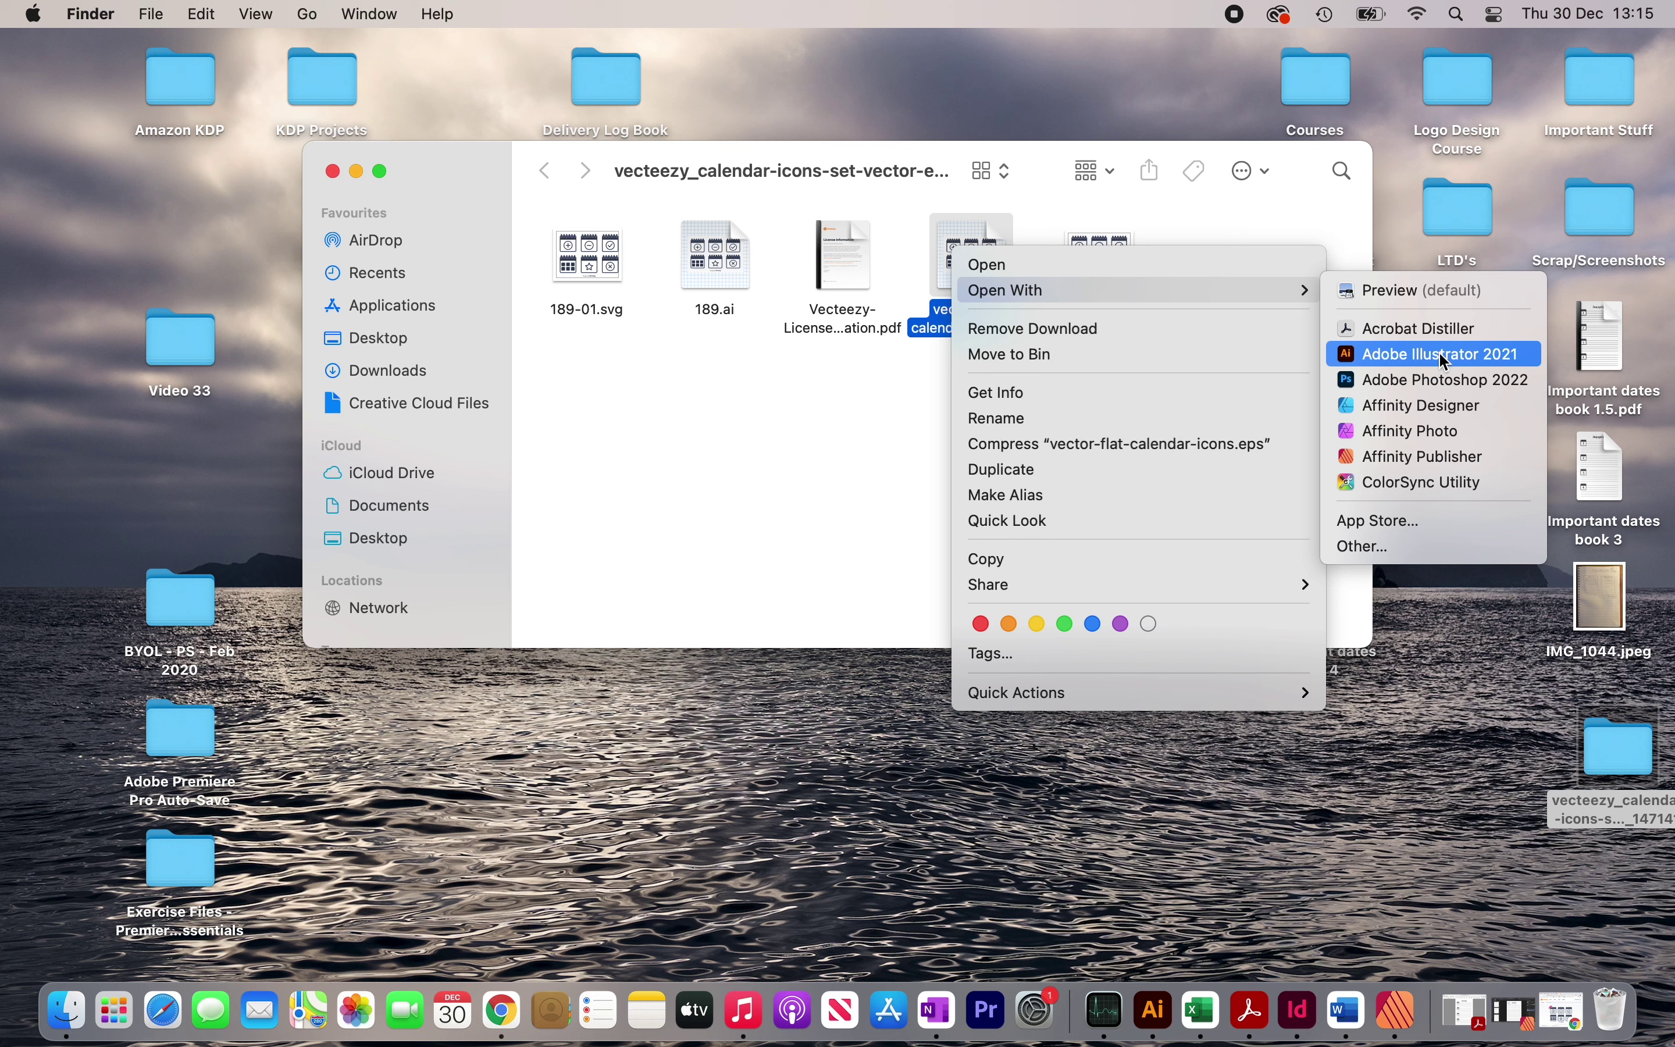
pyautogui.click(1444, 401)
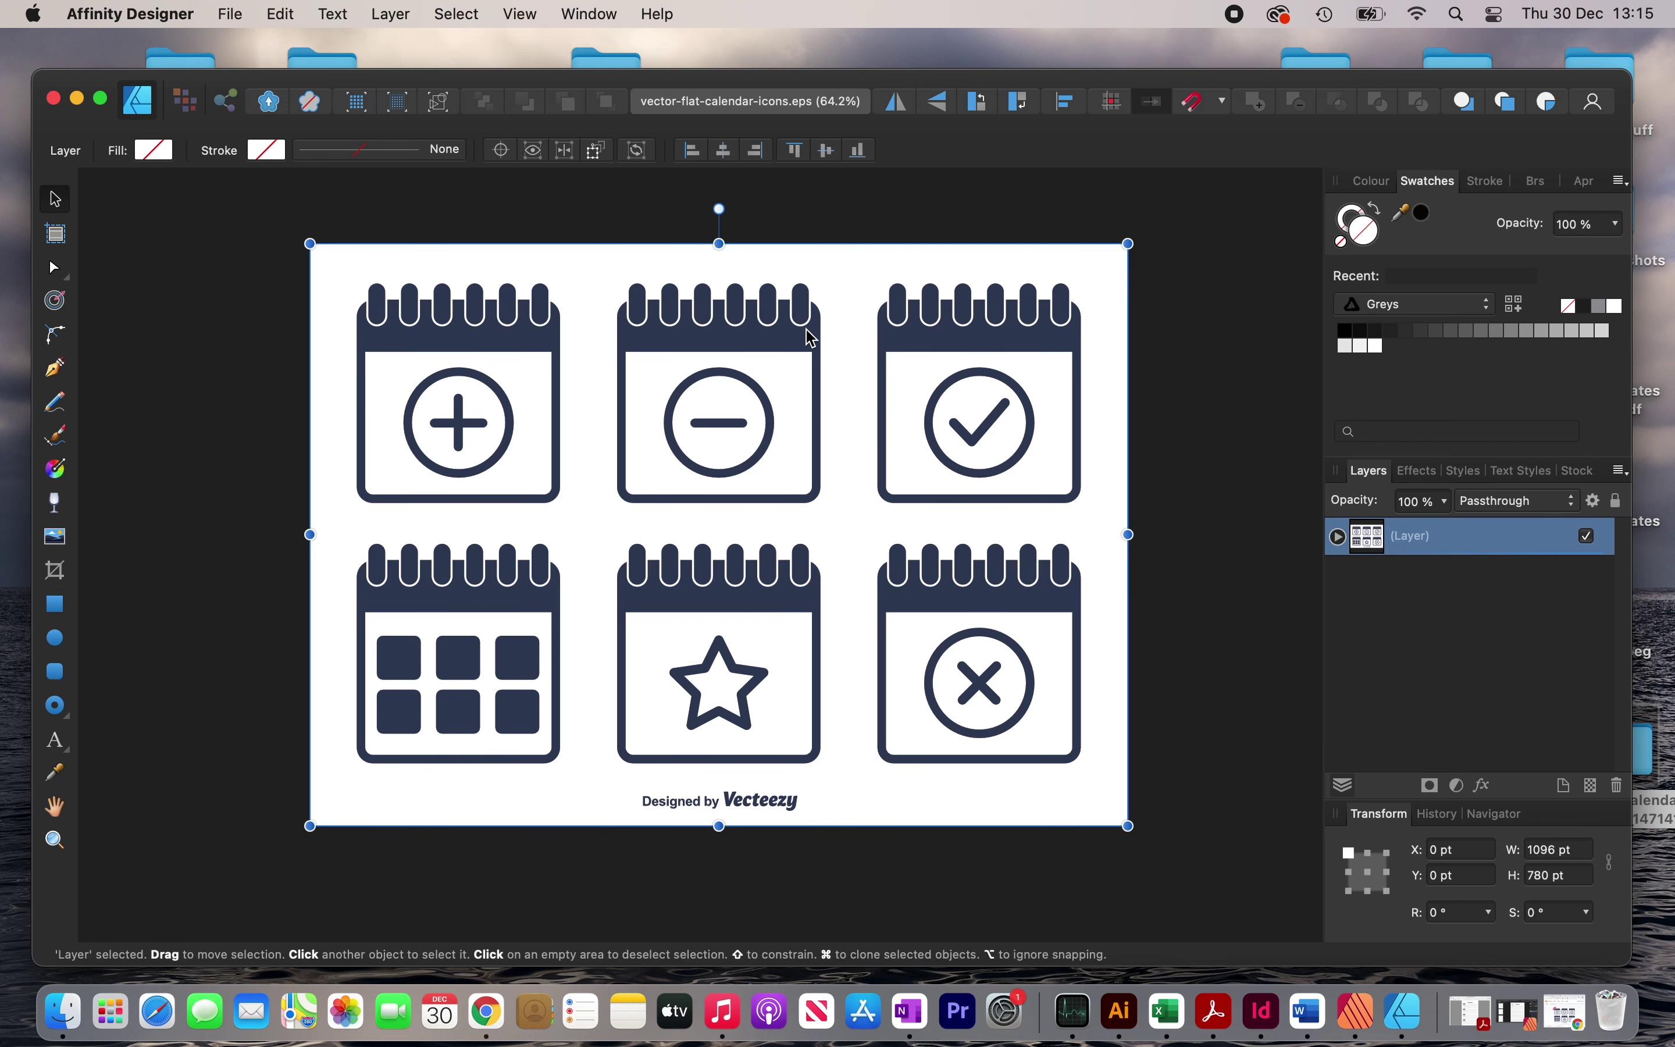
pyautogui.scroll(5, 811, 338)
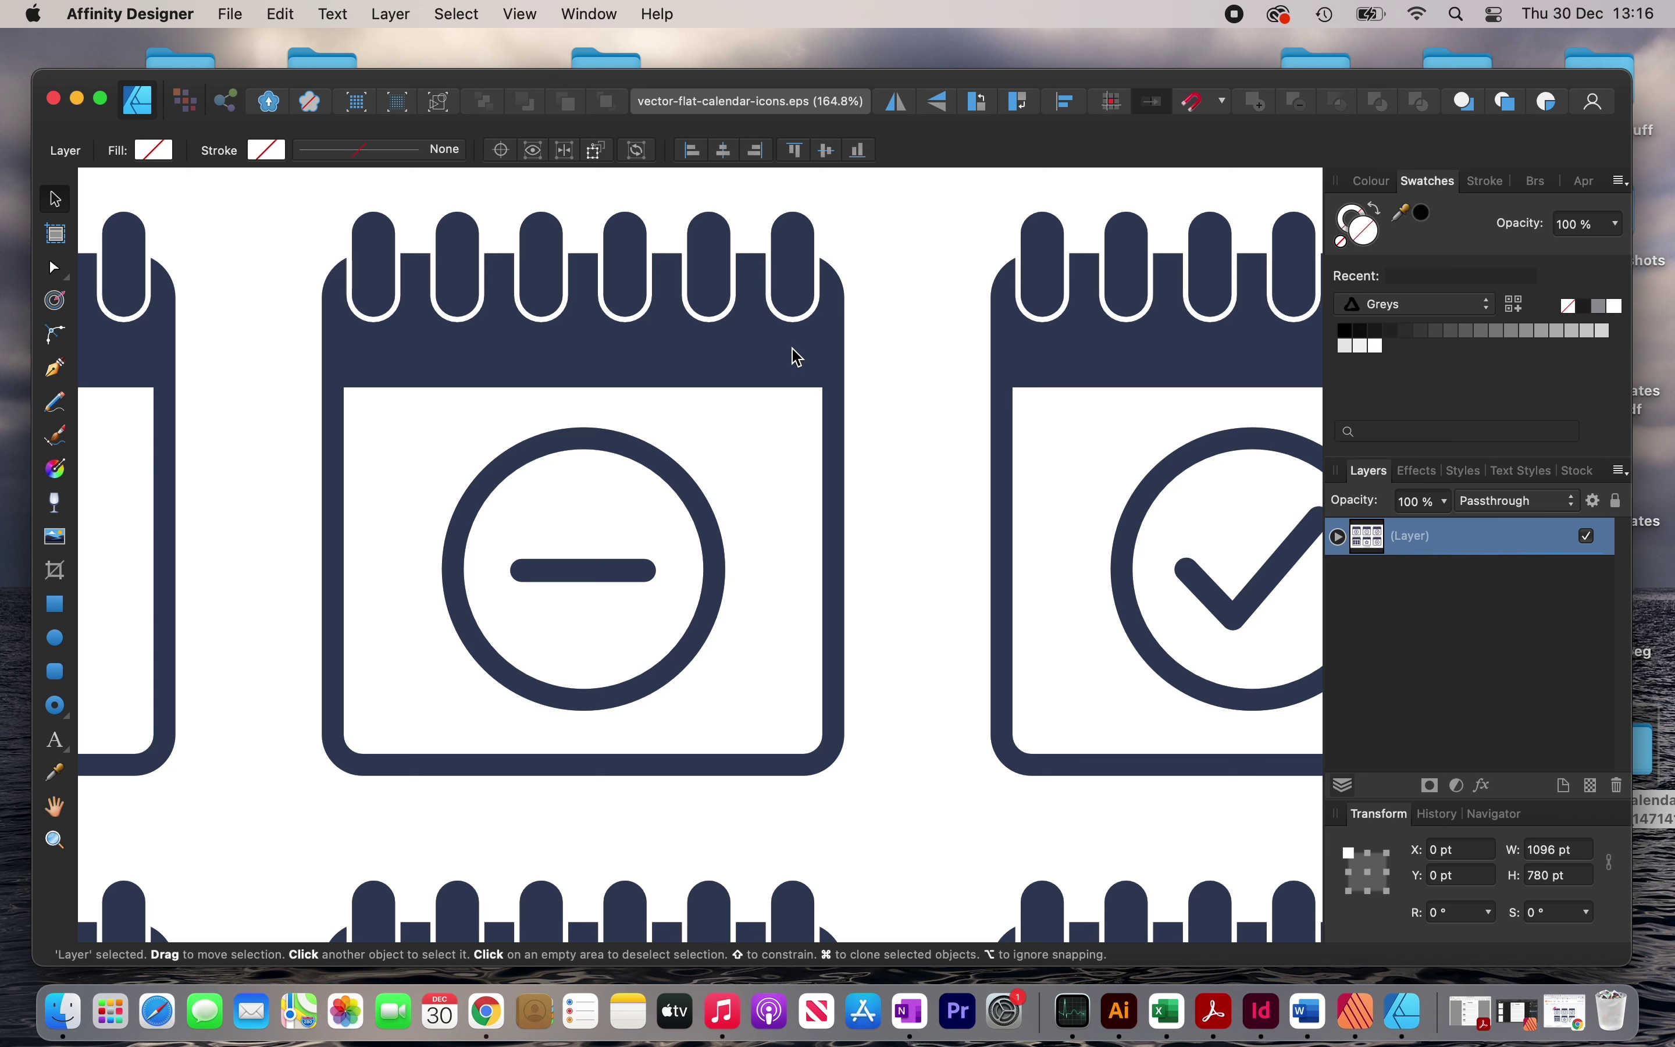
pyautogui.scroll(-5, 578, 389)
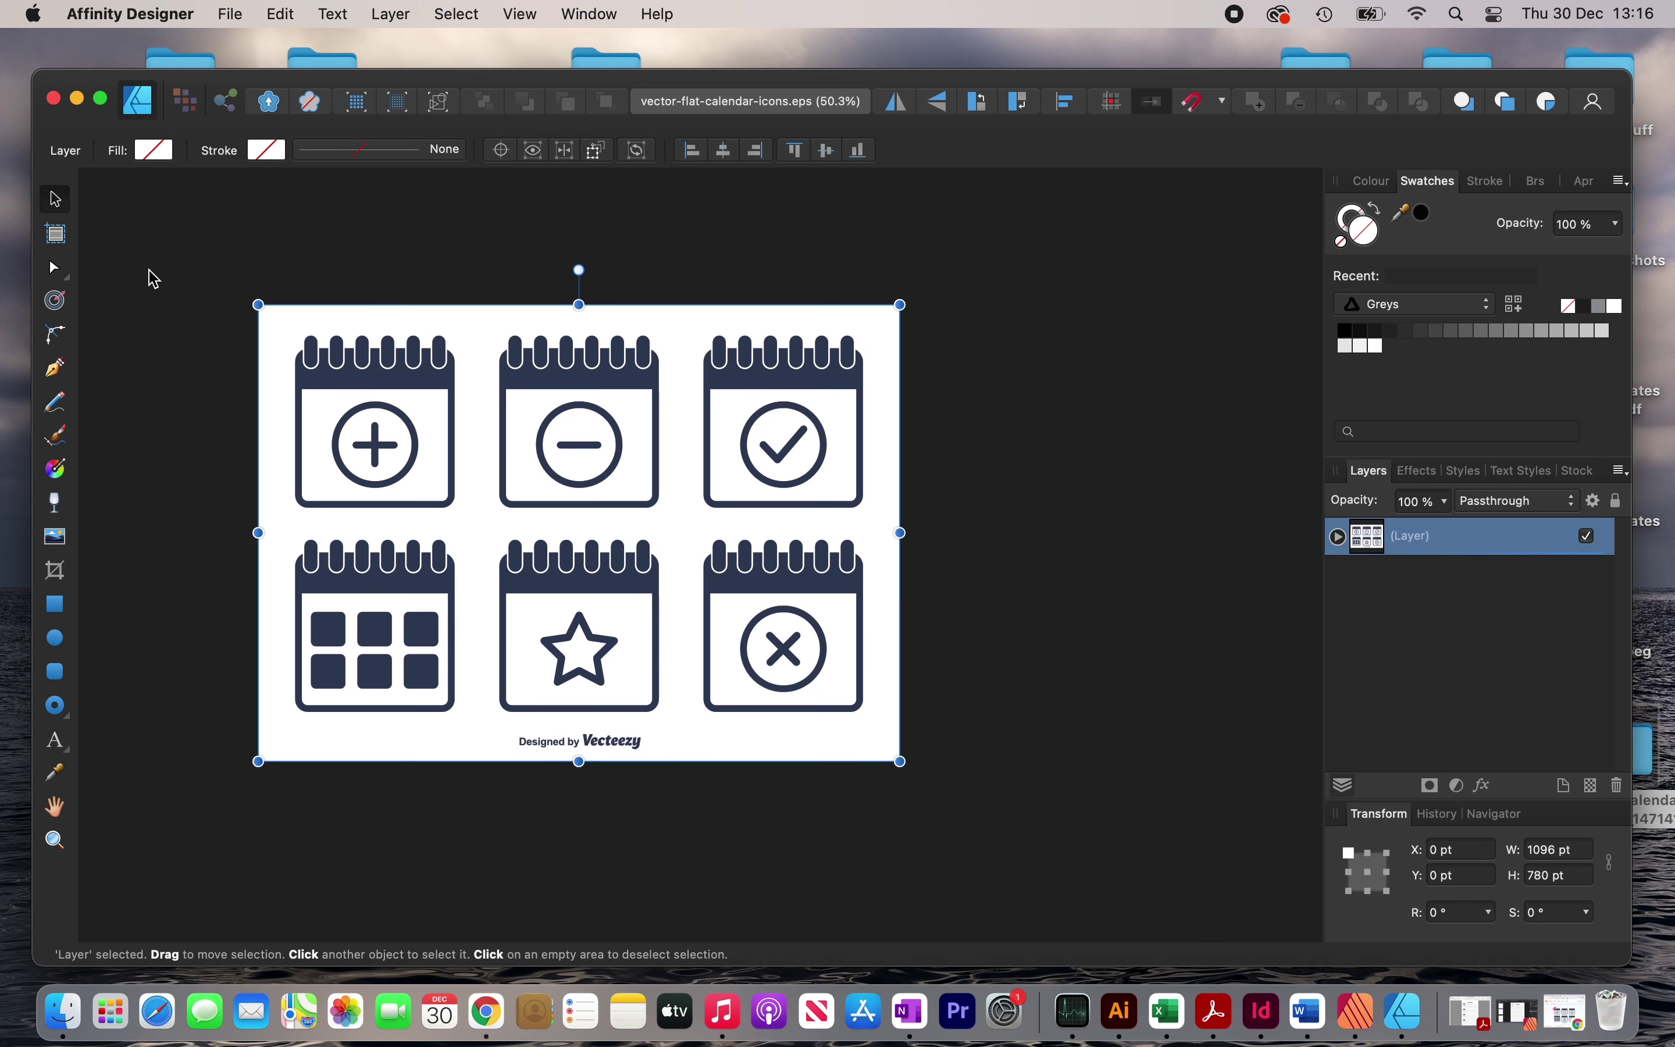
# Draw a roughly square artboard in the empty space to the right of the calendar icon sheet.
pyautogui.click(56, 233)
pyautogui.moveTo(962, 323); pyautogui.dragTo(1288, 647)
pyautogui.click(56, 199)
pyautogui.click(709, 280)
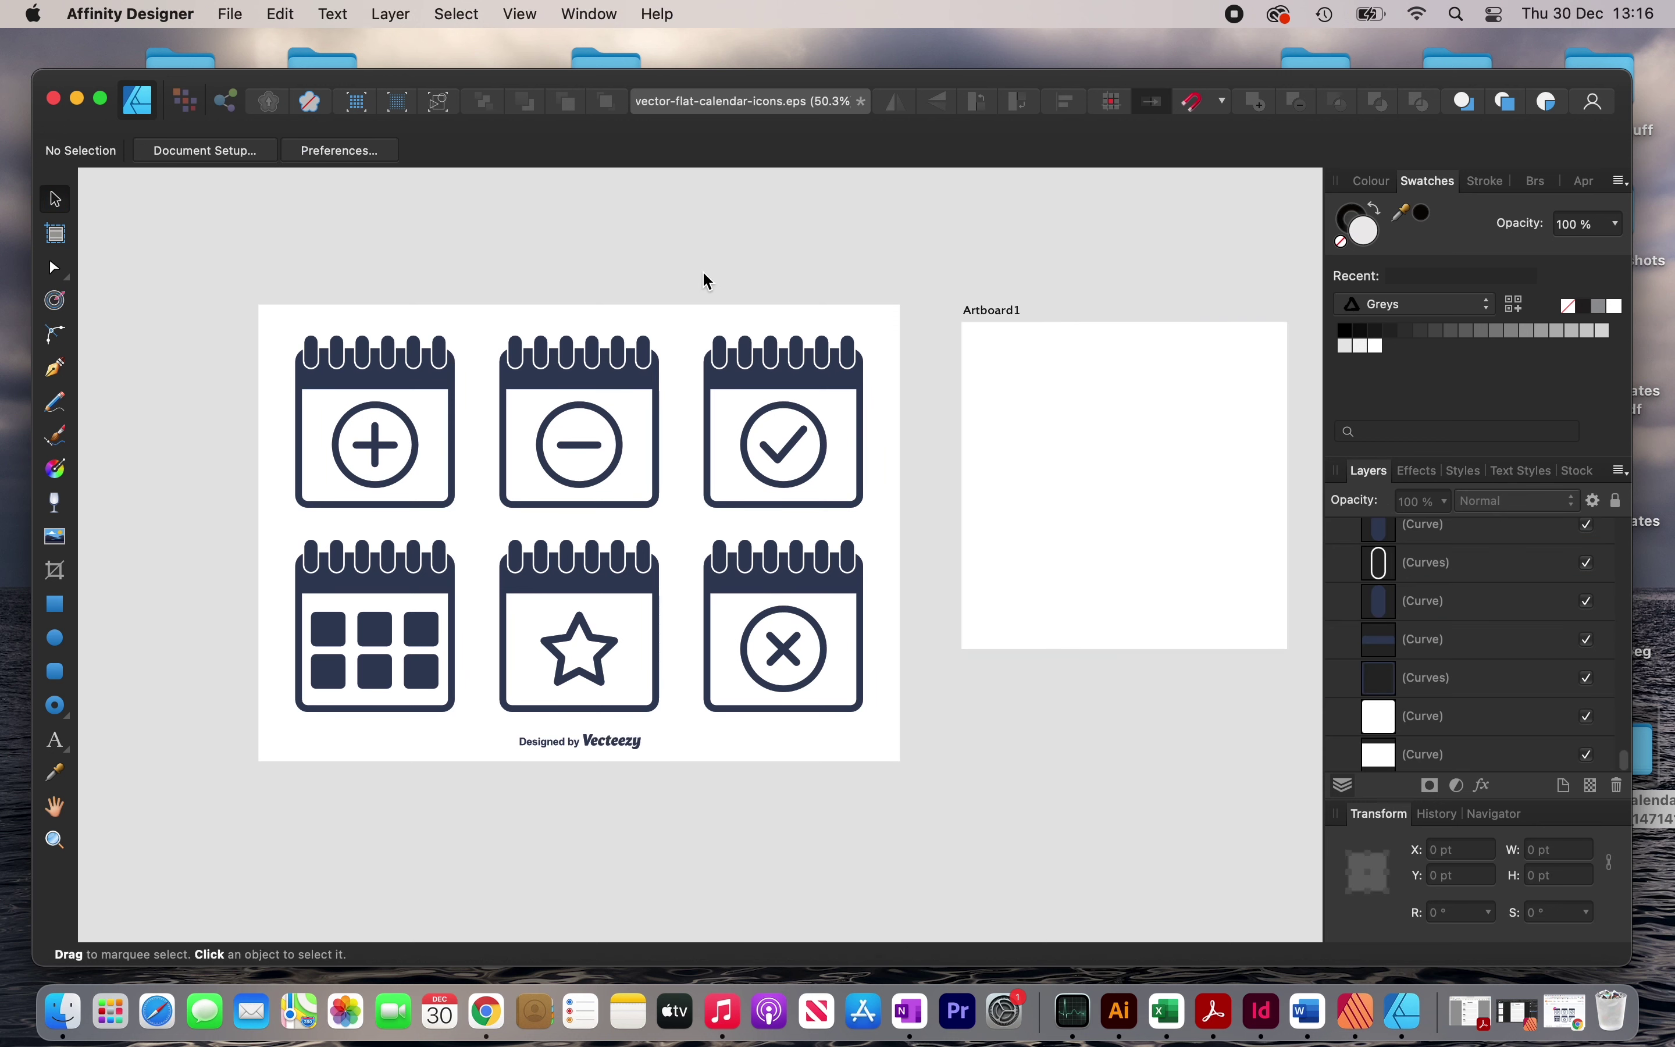
# Place a copy of the complete check-mark calendar icon on the new artboard.
pyautogui.moveTo(700, 272); pyautogui.dragTo(899, 522)
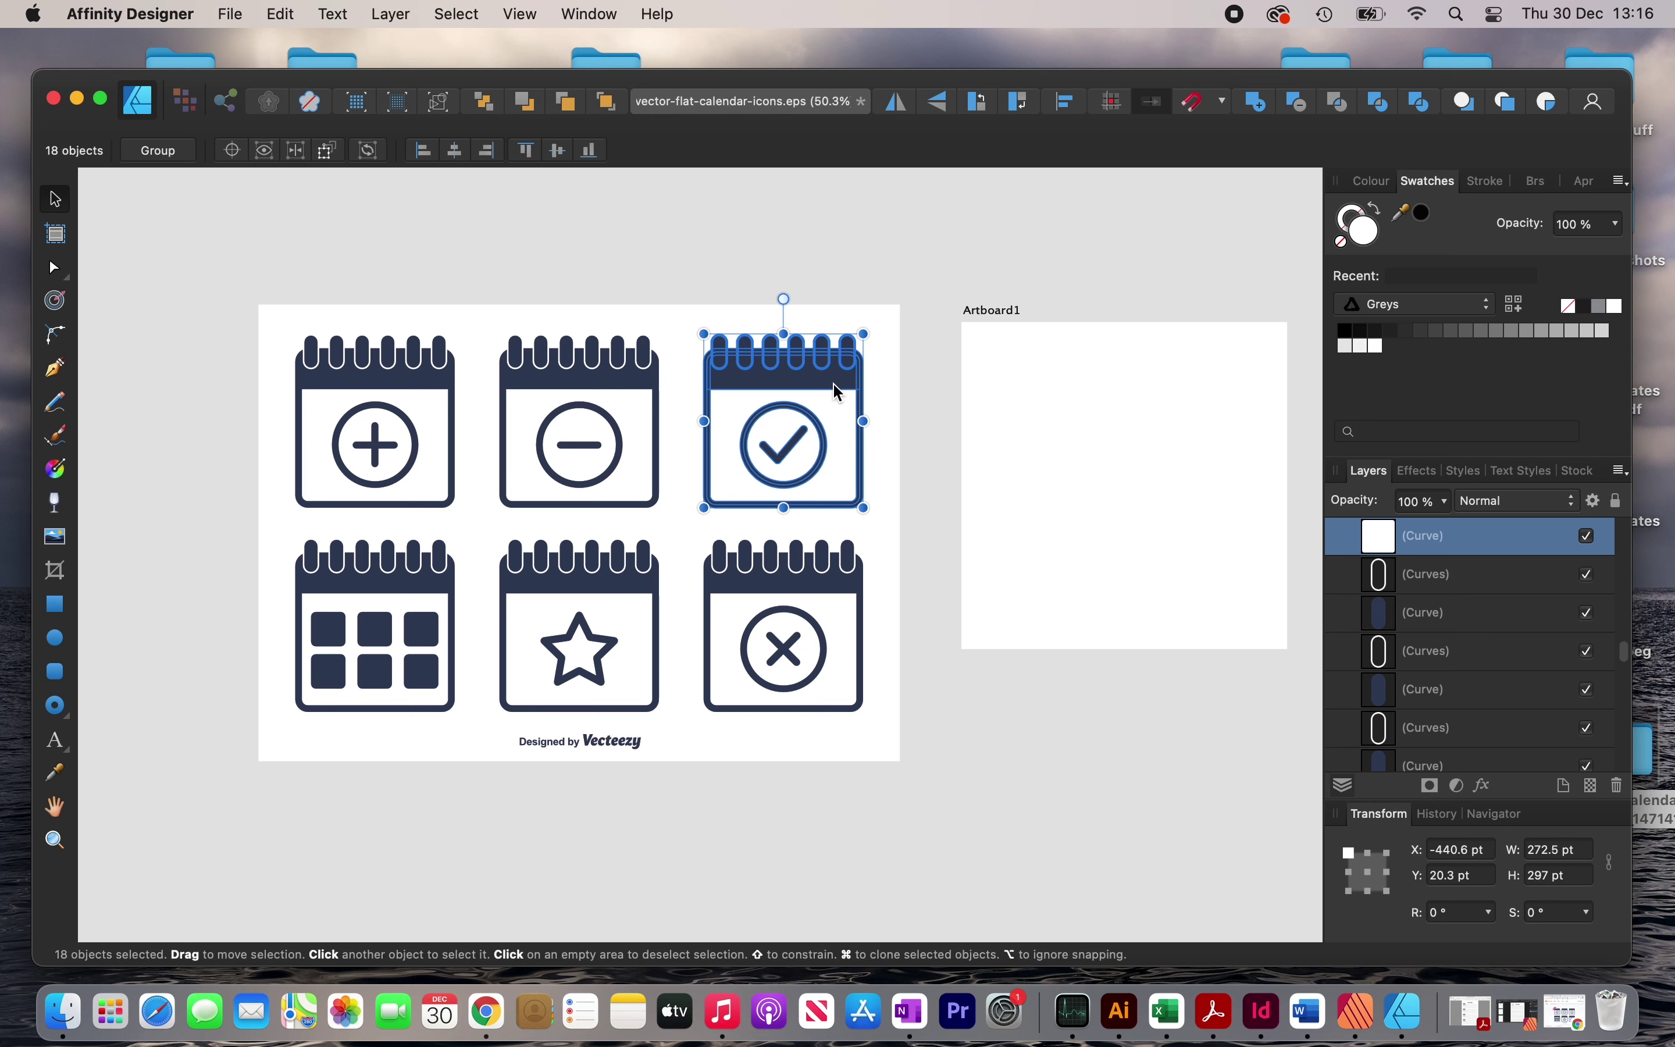
pyautogui.moveTo(838, 392); pyautogui.dragTo(1187, 407)
pyautogui.click(1241, 415)
# Recolour the copied calendar's six binding rings, header band and outer frame with a near-black swatch from the Greys palette.
pyautogui.scroll(3, 1241, 416)
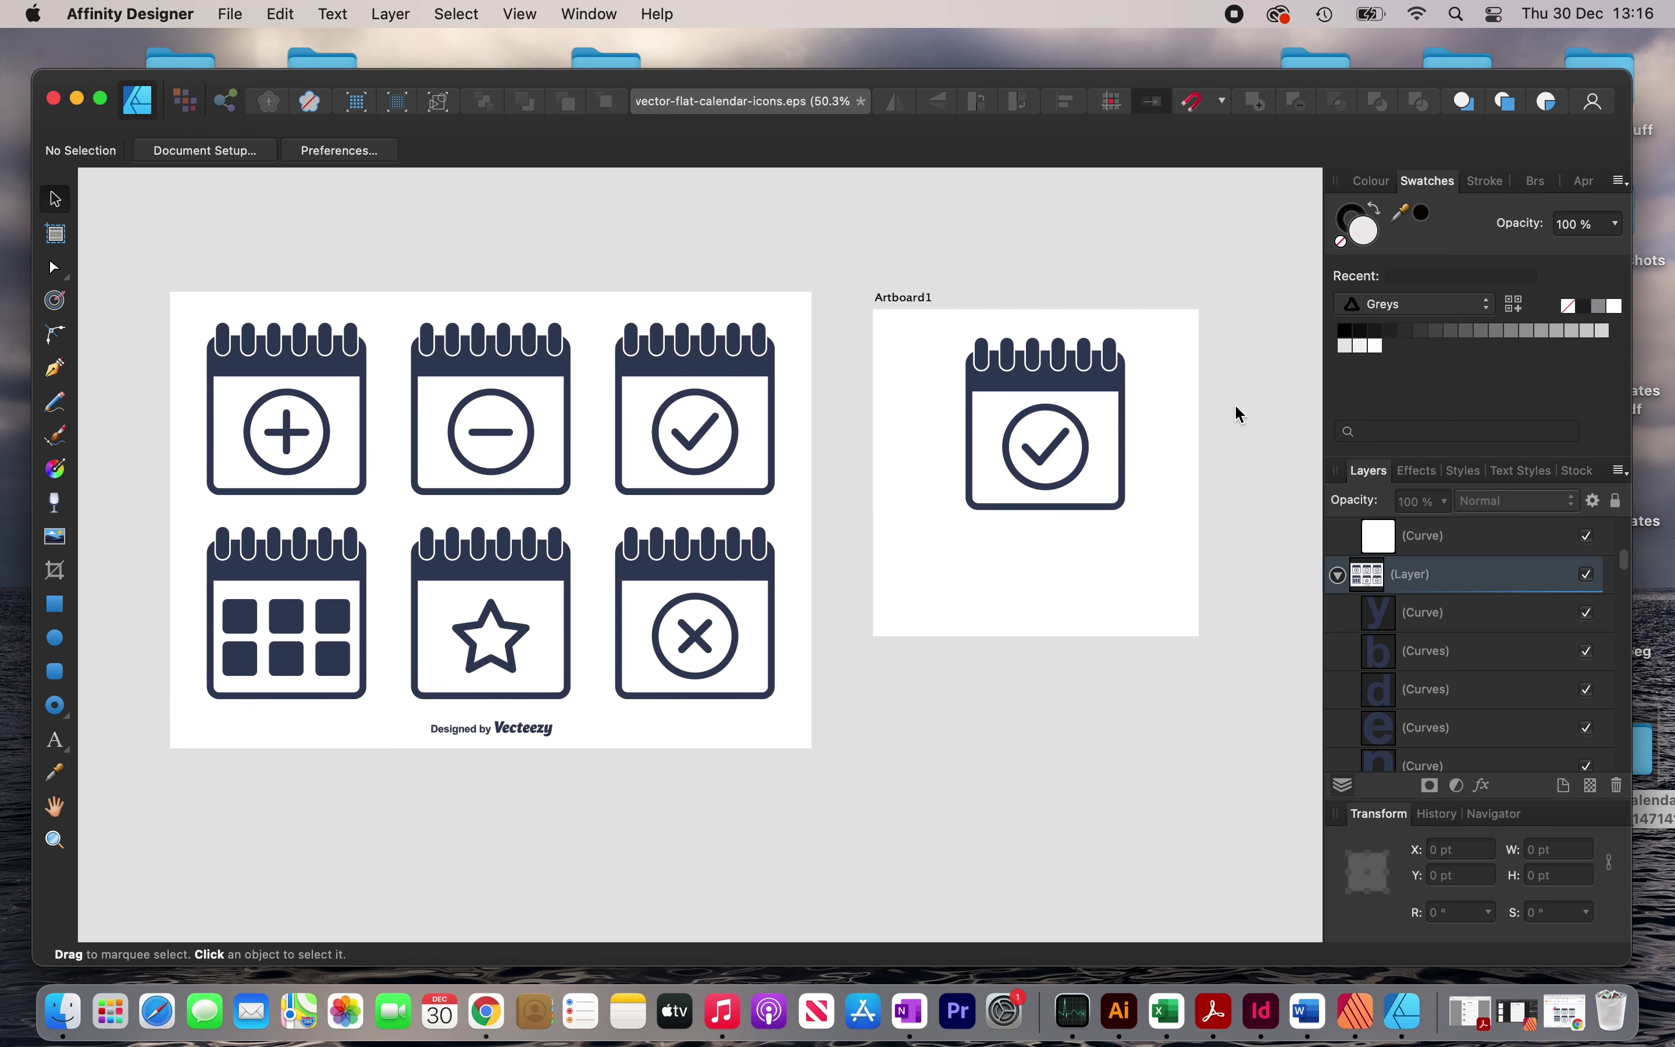
pyautogui.scroll(2, 1000, 352)
pyautogui.click(661, 275)
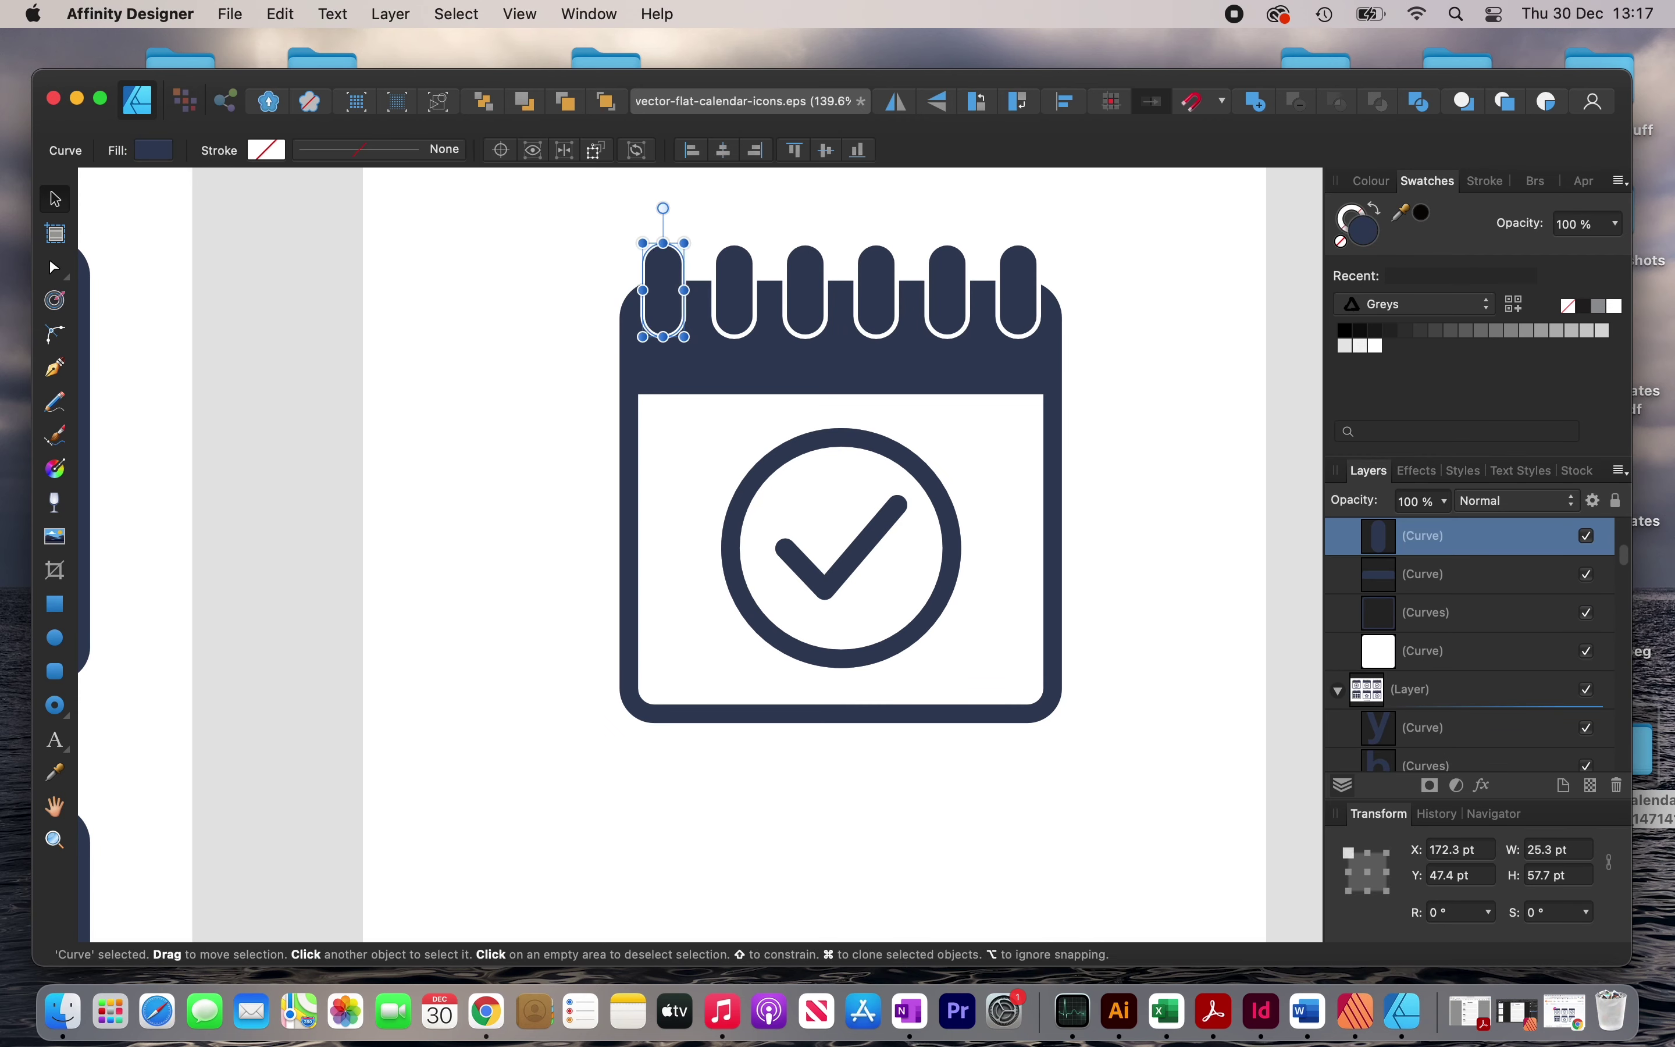
pyautogui.keyDown('shift'); pyautogui.click(732, 289); pyautogui.keyUp('shift')
pyautogui.keyDown('shift'); pyautogui.click(806, 291); pyautogui.keyUp('shift')
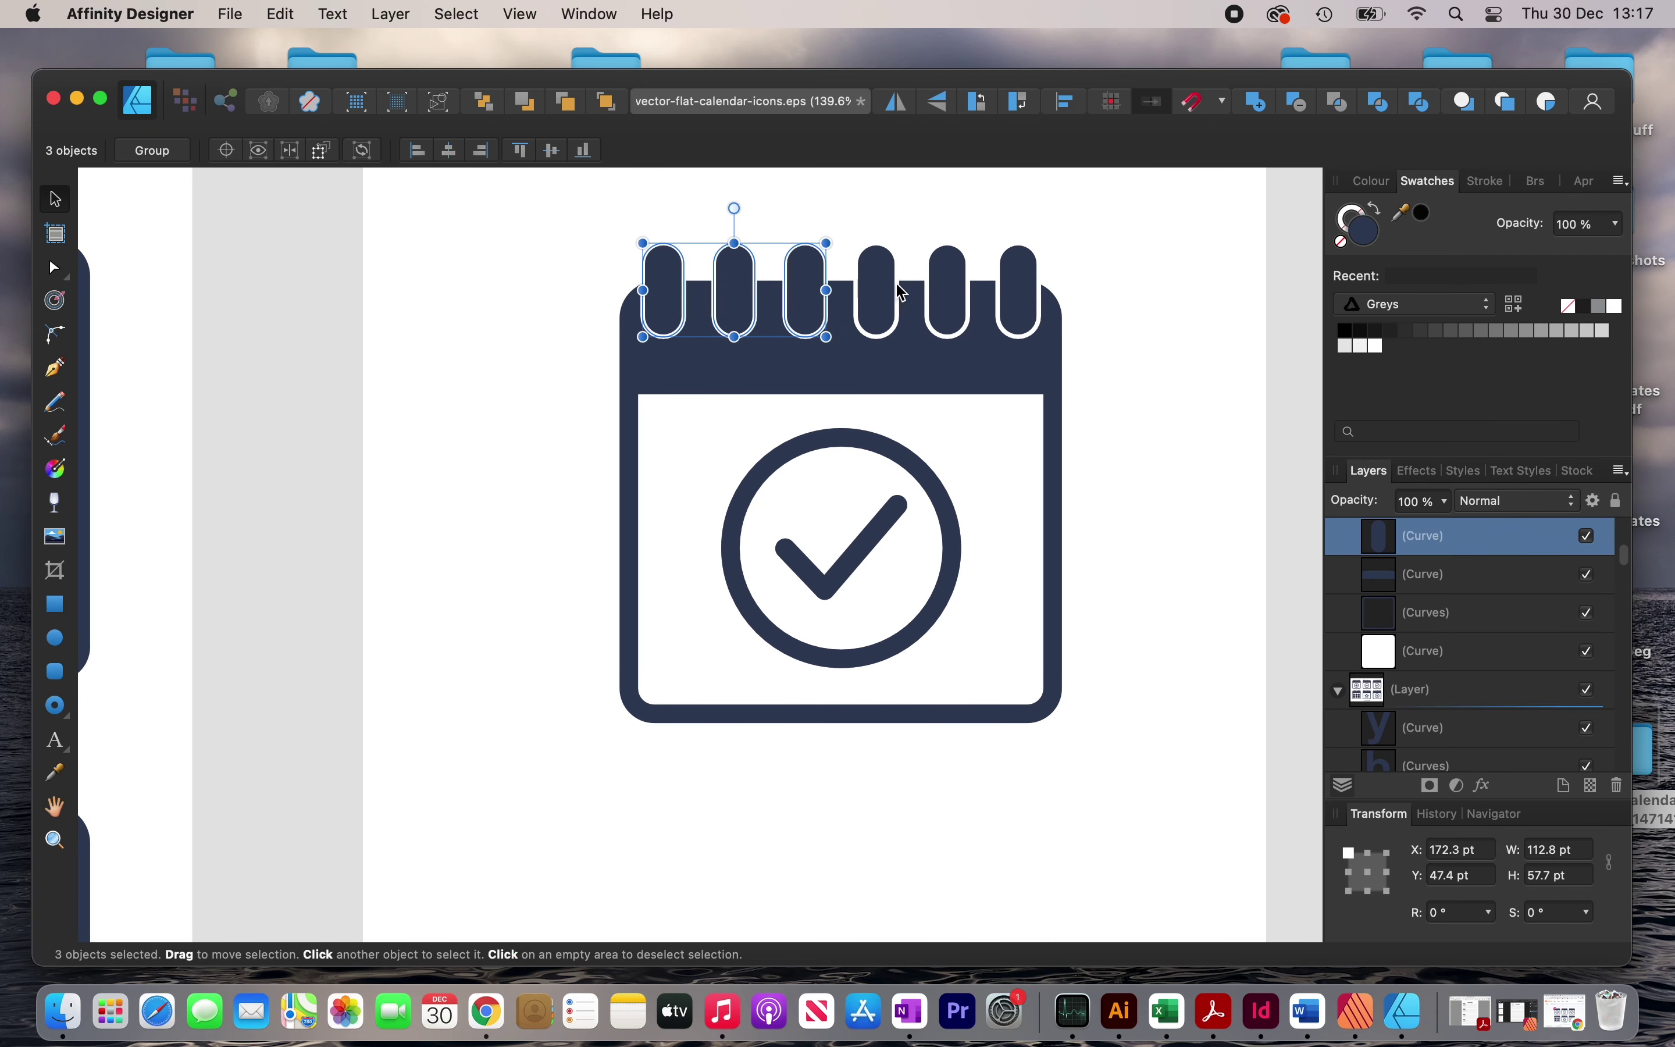
pyautogui.keyDown('shift'); pyautogui.click(889, 294); pyautogui.keyUp('shift')
pyautogui.keyDown('shift'); pyautogui.click(953, 277); pyautogui.keyUp('shift')
pyautogui.keyDown('shift'); pyautogui.click(1018, 281); pyautogui.keyUp('shift')
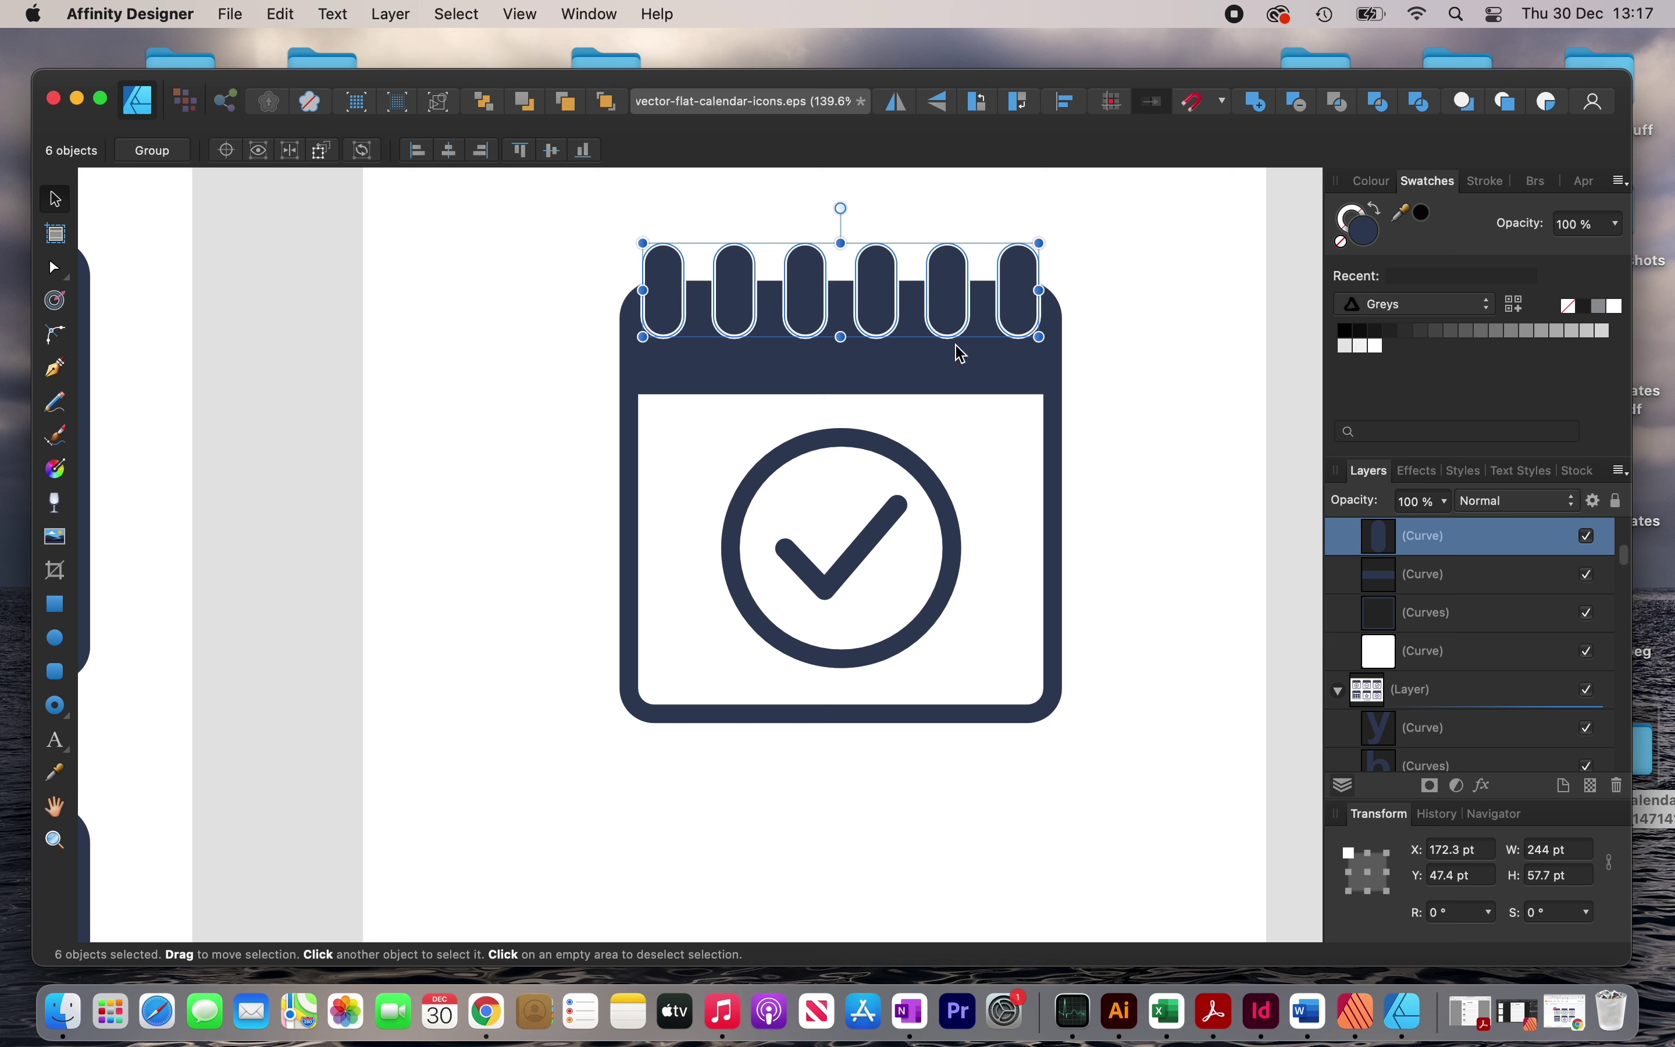
pyautogui.keyDown('shift'); pyautogui.click(962, 352); pyautogui.keyUp('shift')
pyautogui.keyDown('shift'); pyautogui.click(1054, 450); pyautogui.keyUp('shift')
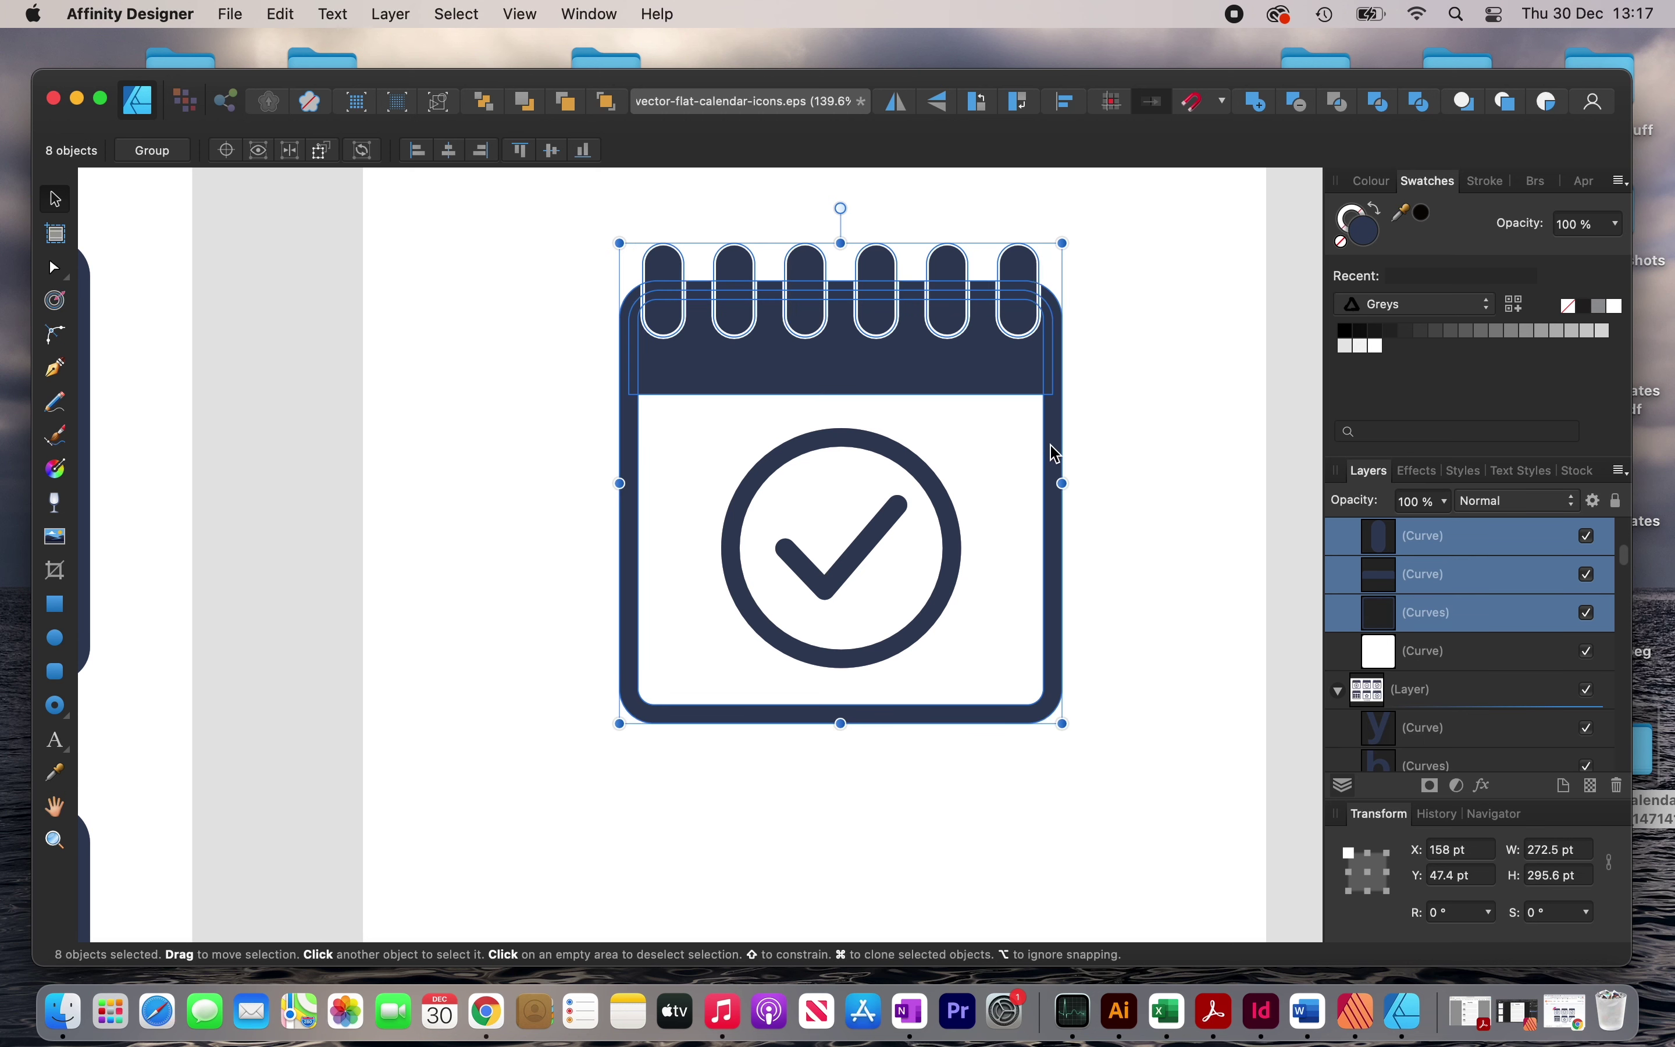
pyautogui.click(1347, 331)
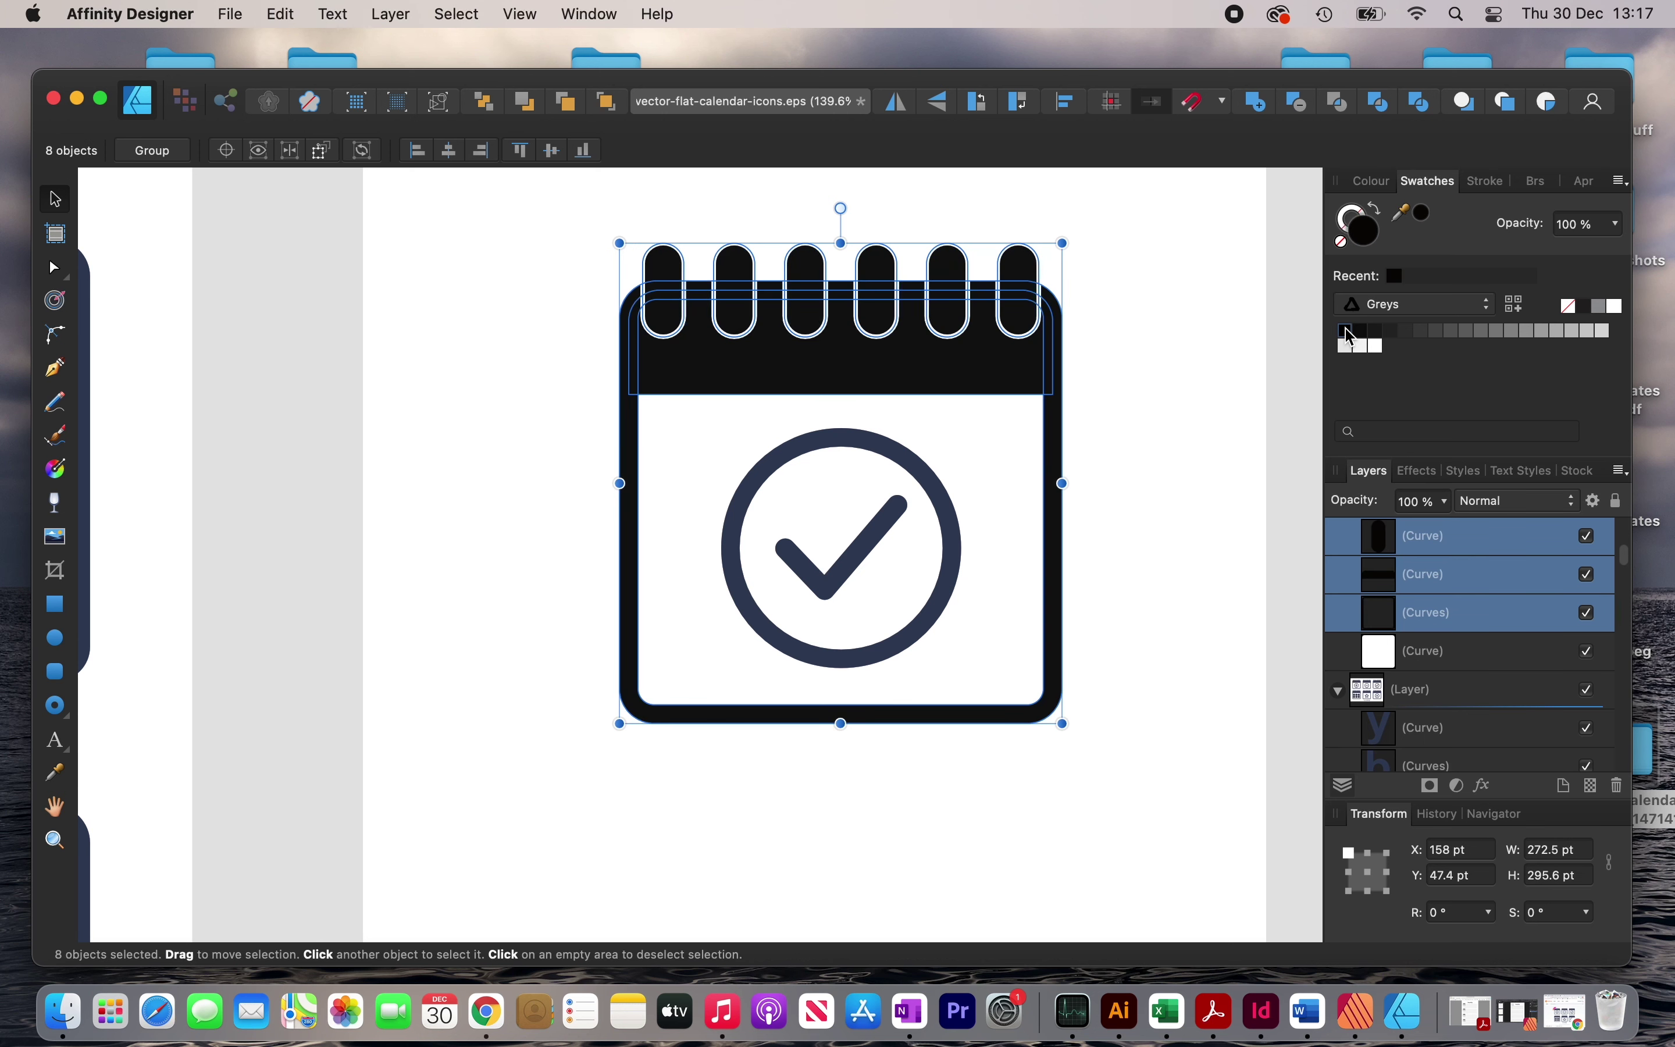
pyautogui.click(1395, 332)
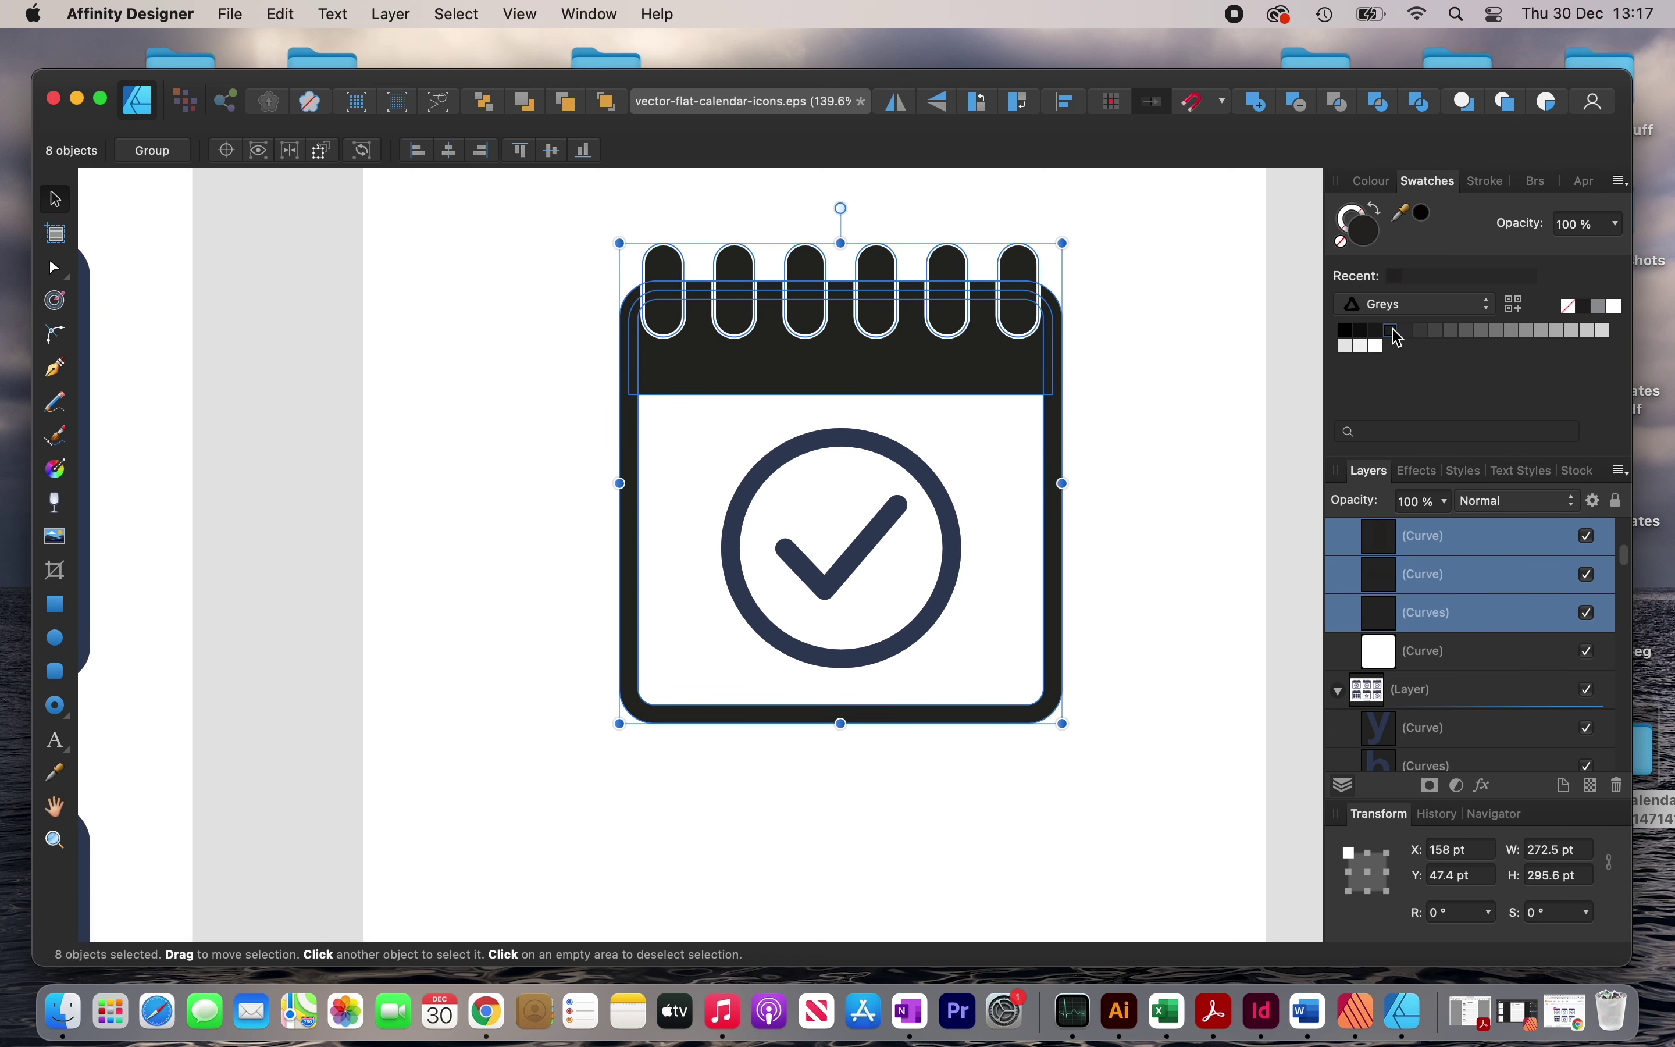
# Delete the check mark, its ring and the white circle behind them from the copied calendar.
pyautogui.click(878, 538)
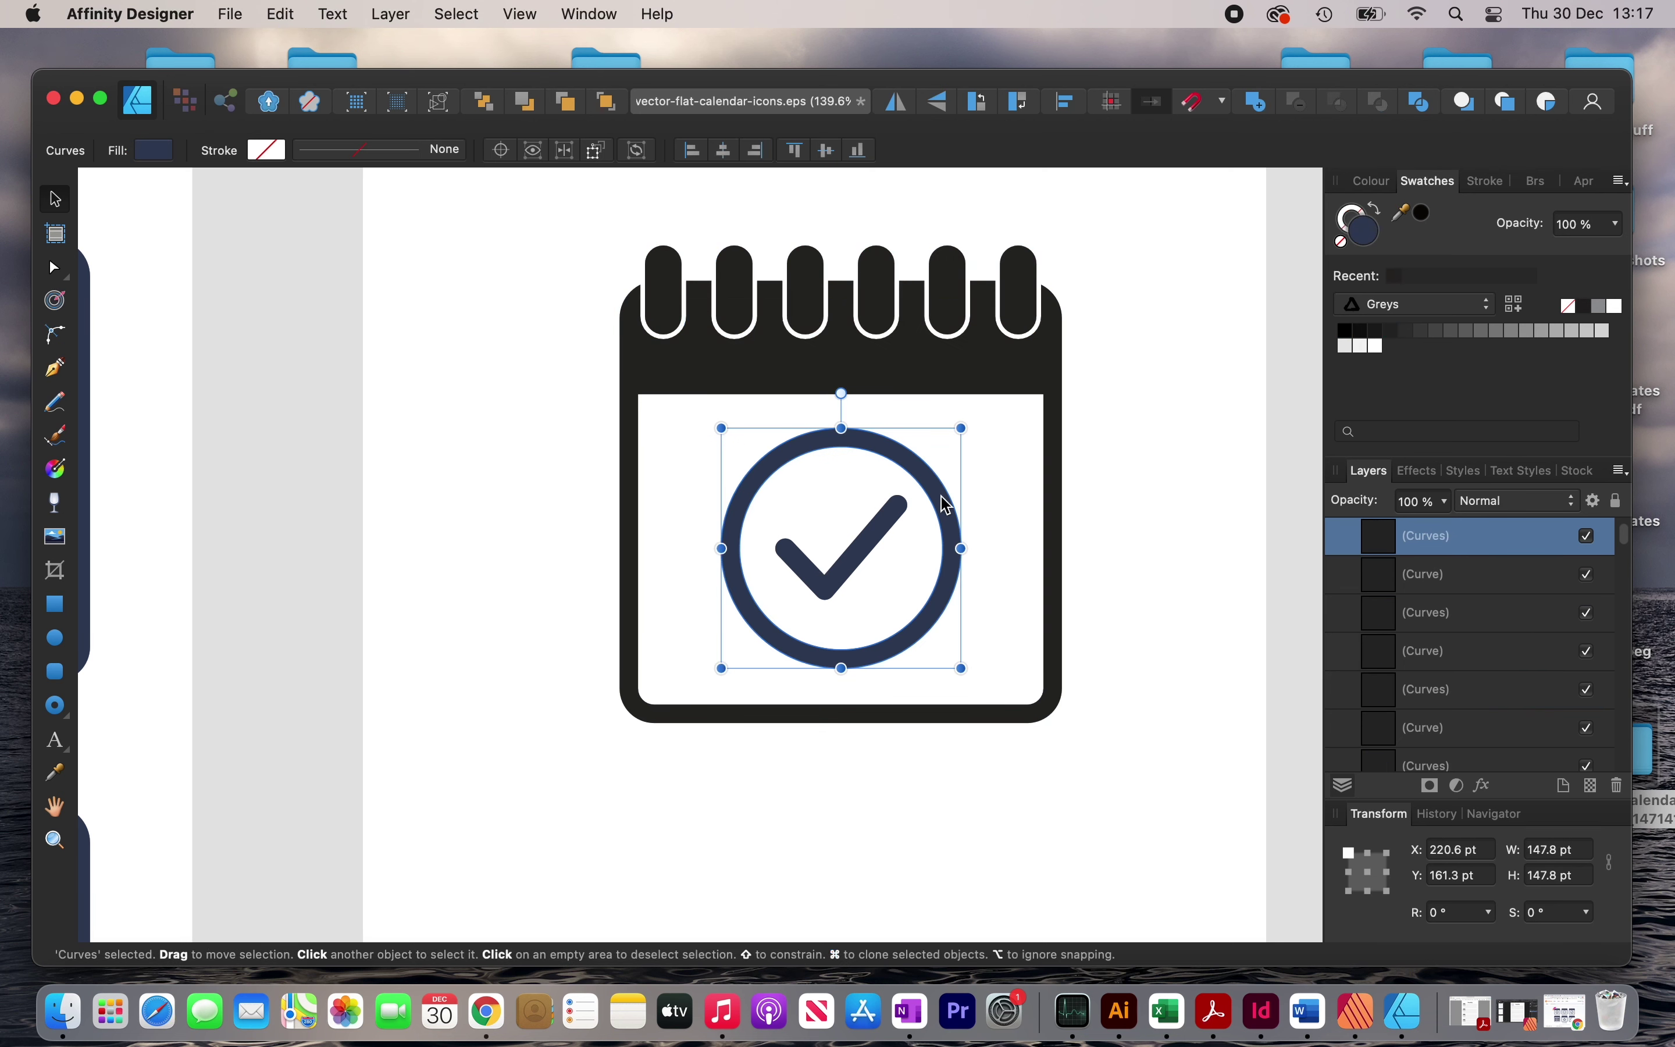
pyautogui.keyDown('shift'); pyautogui.click(877, 540); pyautogui.keyUp('shift')
pyautogui.press('Delete')
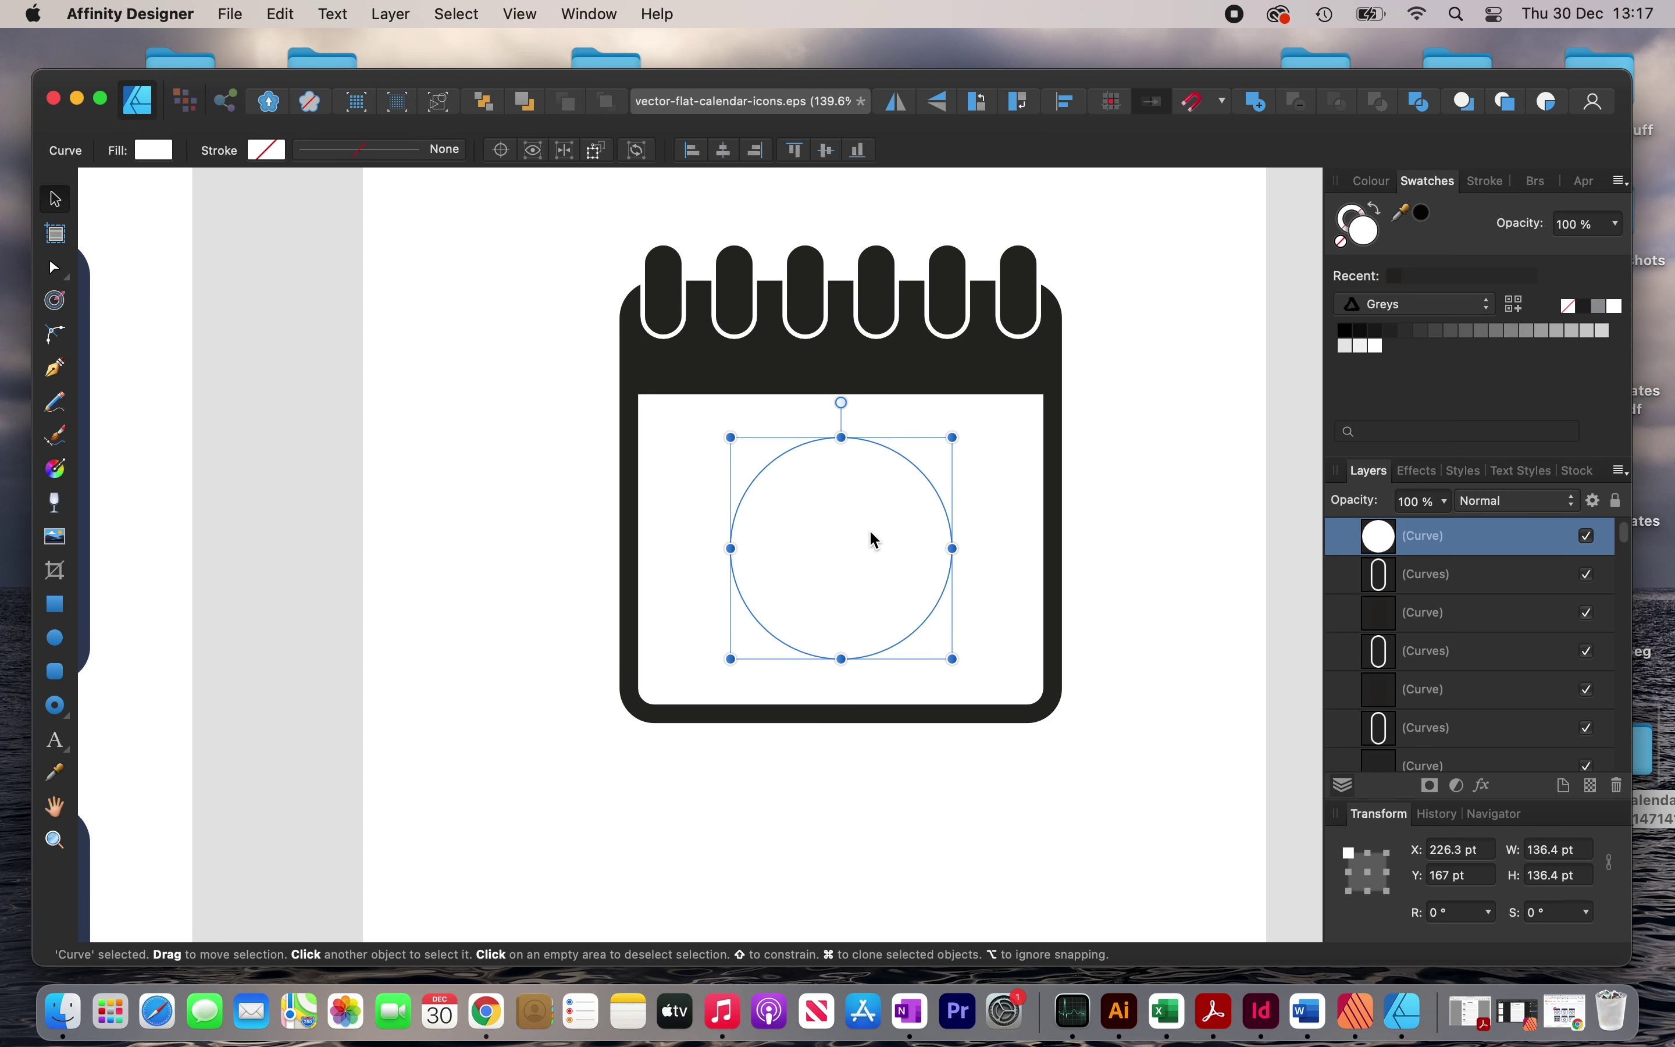
pyautogui.press('Delete')
pyautogui.click(581, 212)
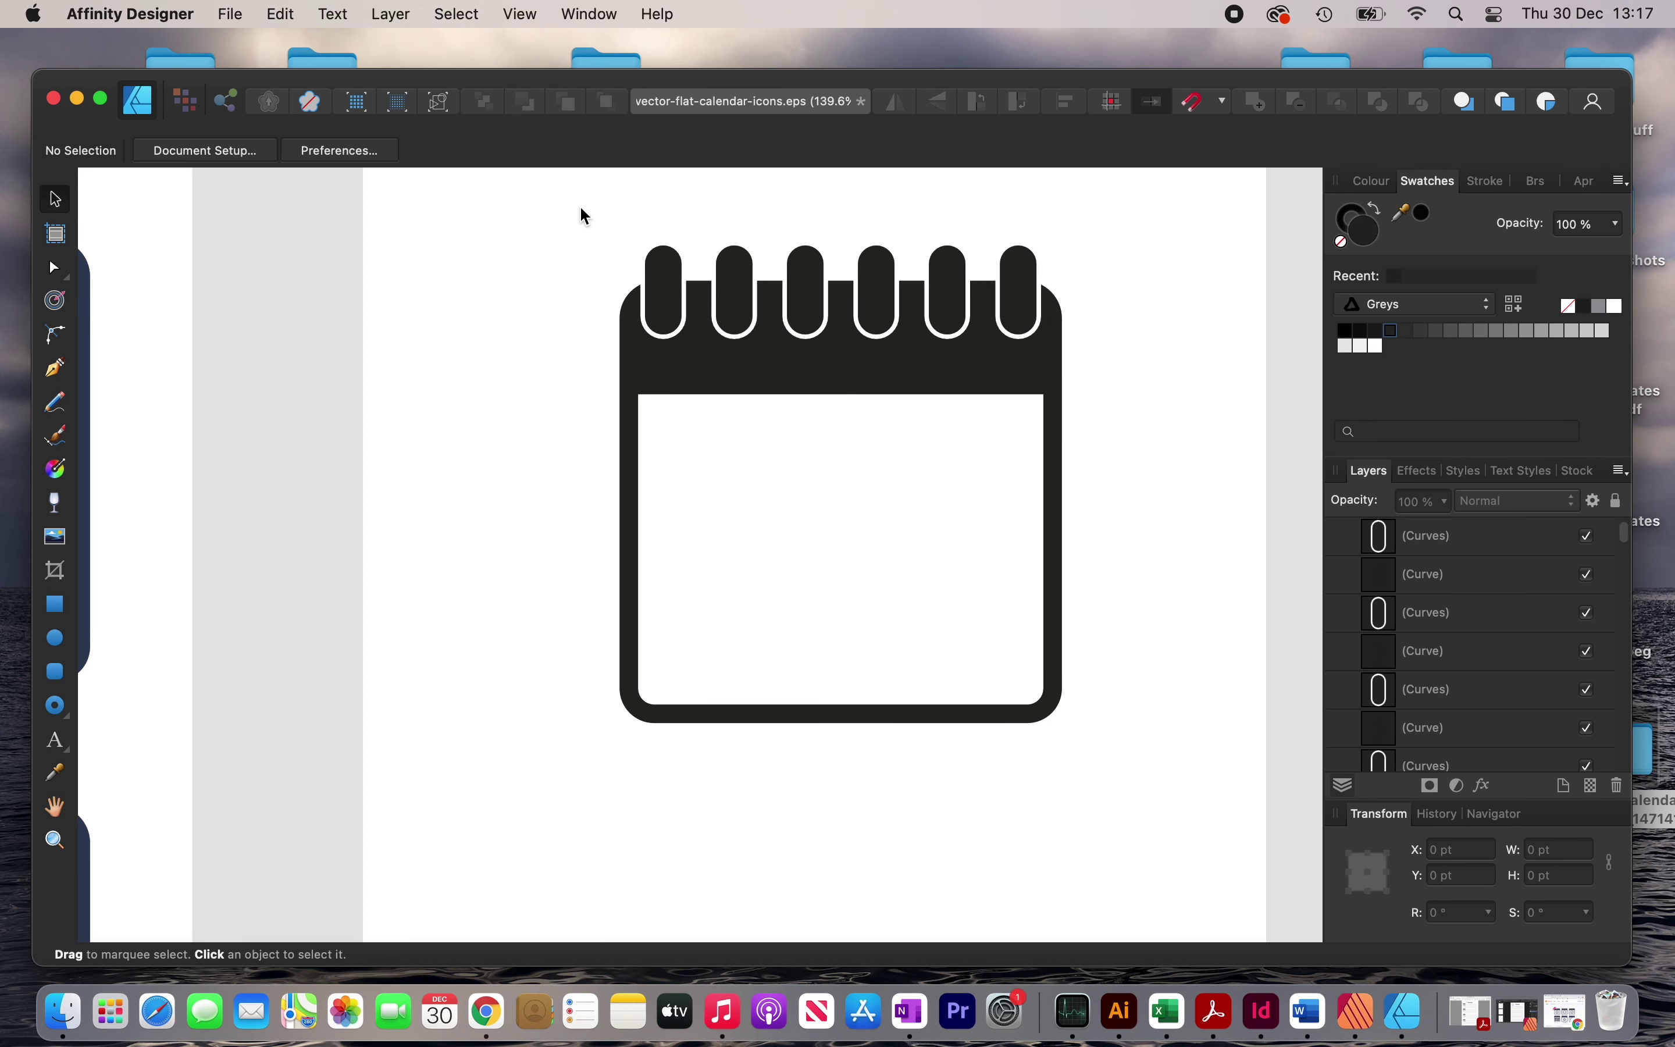
# Group all pieces of the blank calendar, switch to Affinity Publisher and paste a copy of the group onto Master A.
pyautogui.moveTo(580, 207); pyautogui.dragTo(1134, 742)
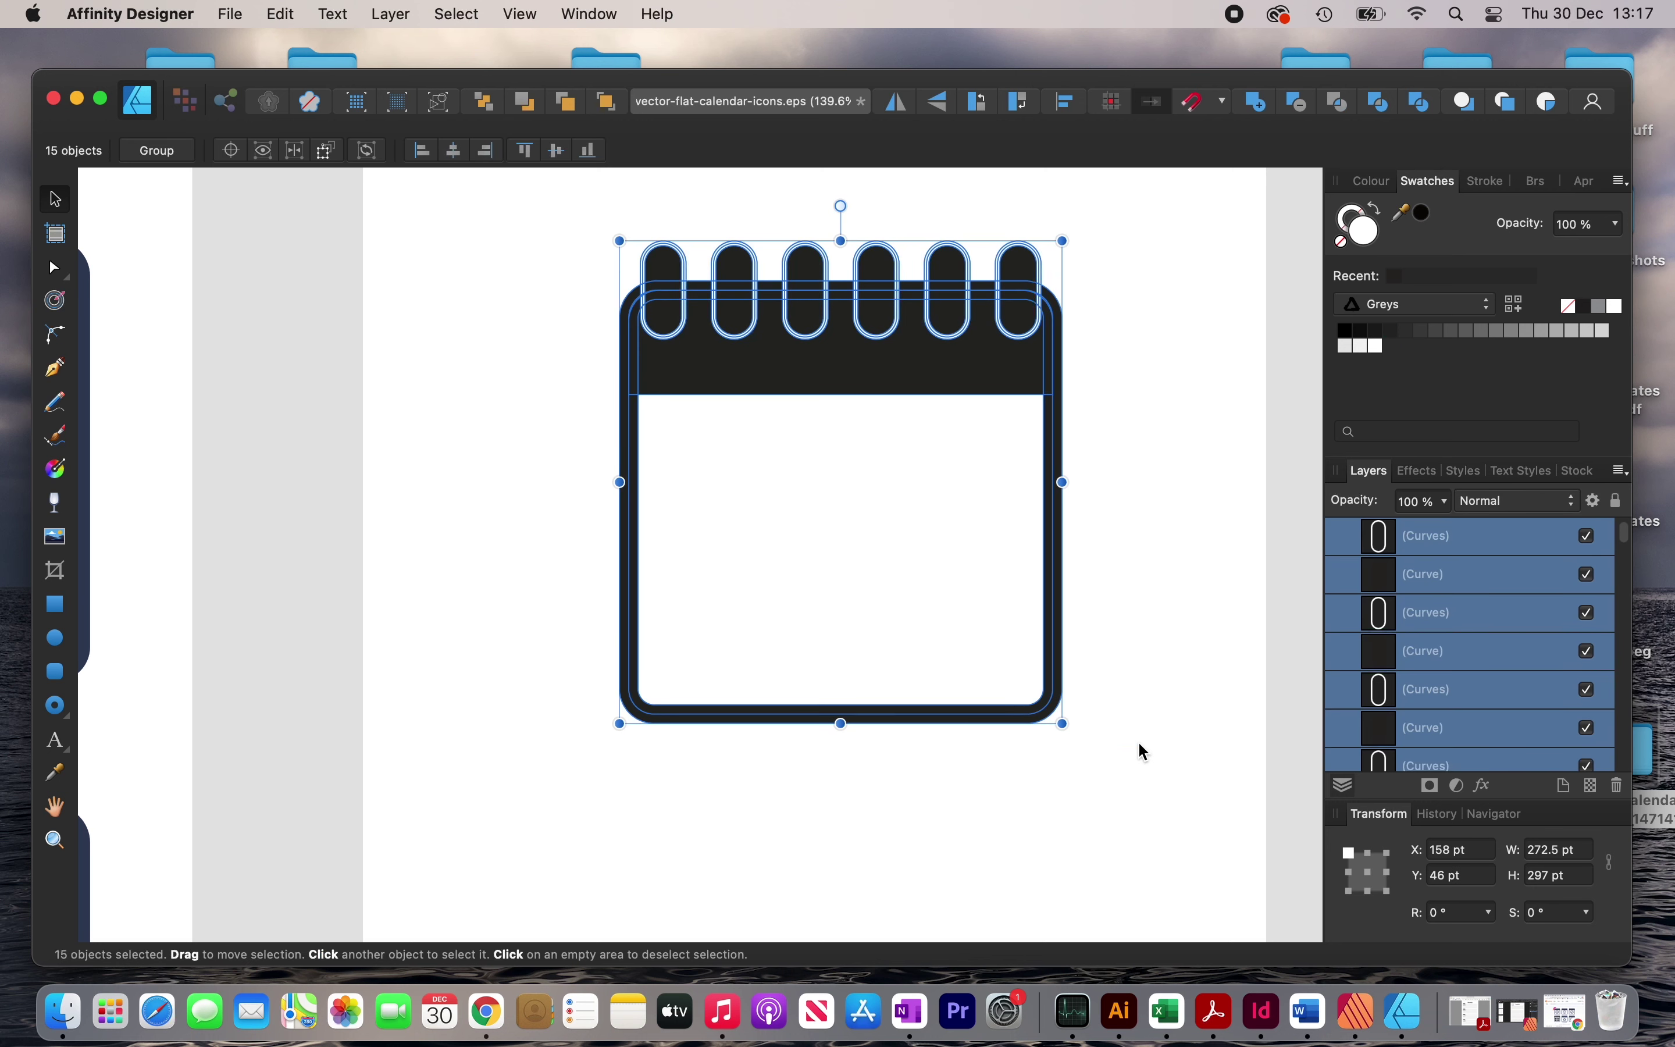
pyautogui.press('super+g')
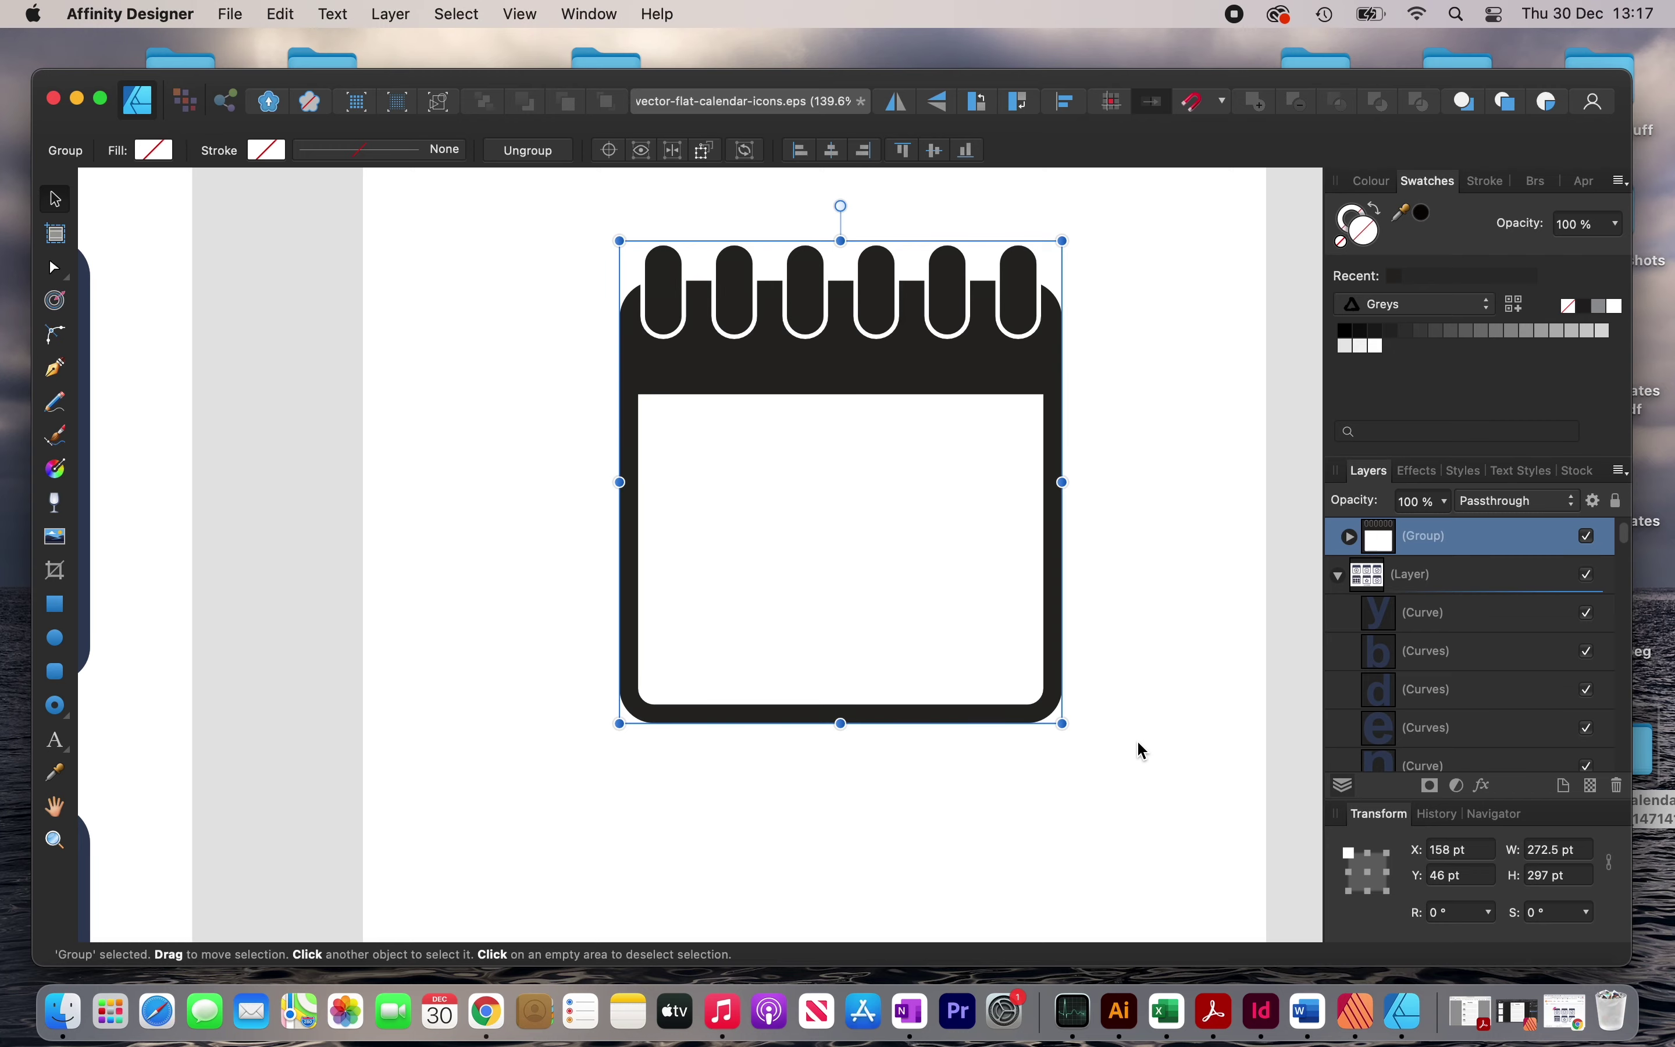
pyautogui.click(1471, 1012)
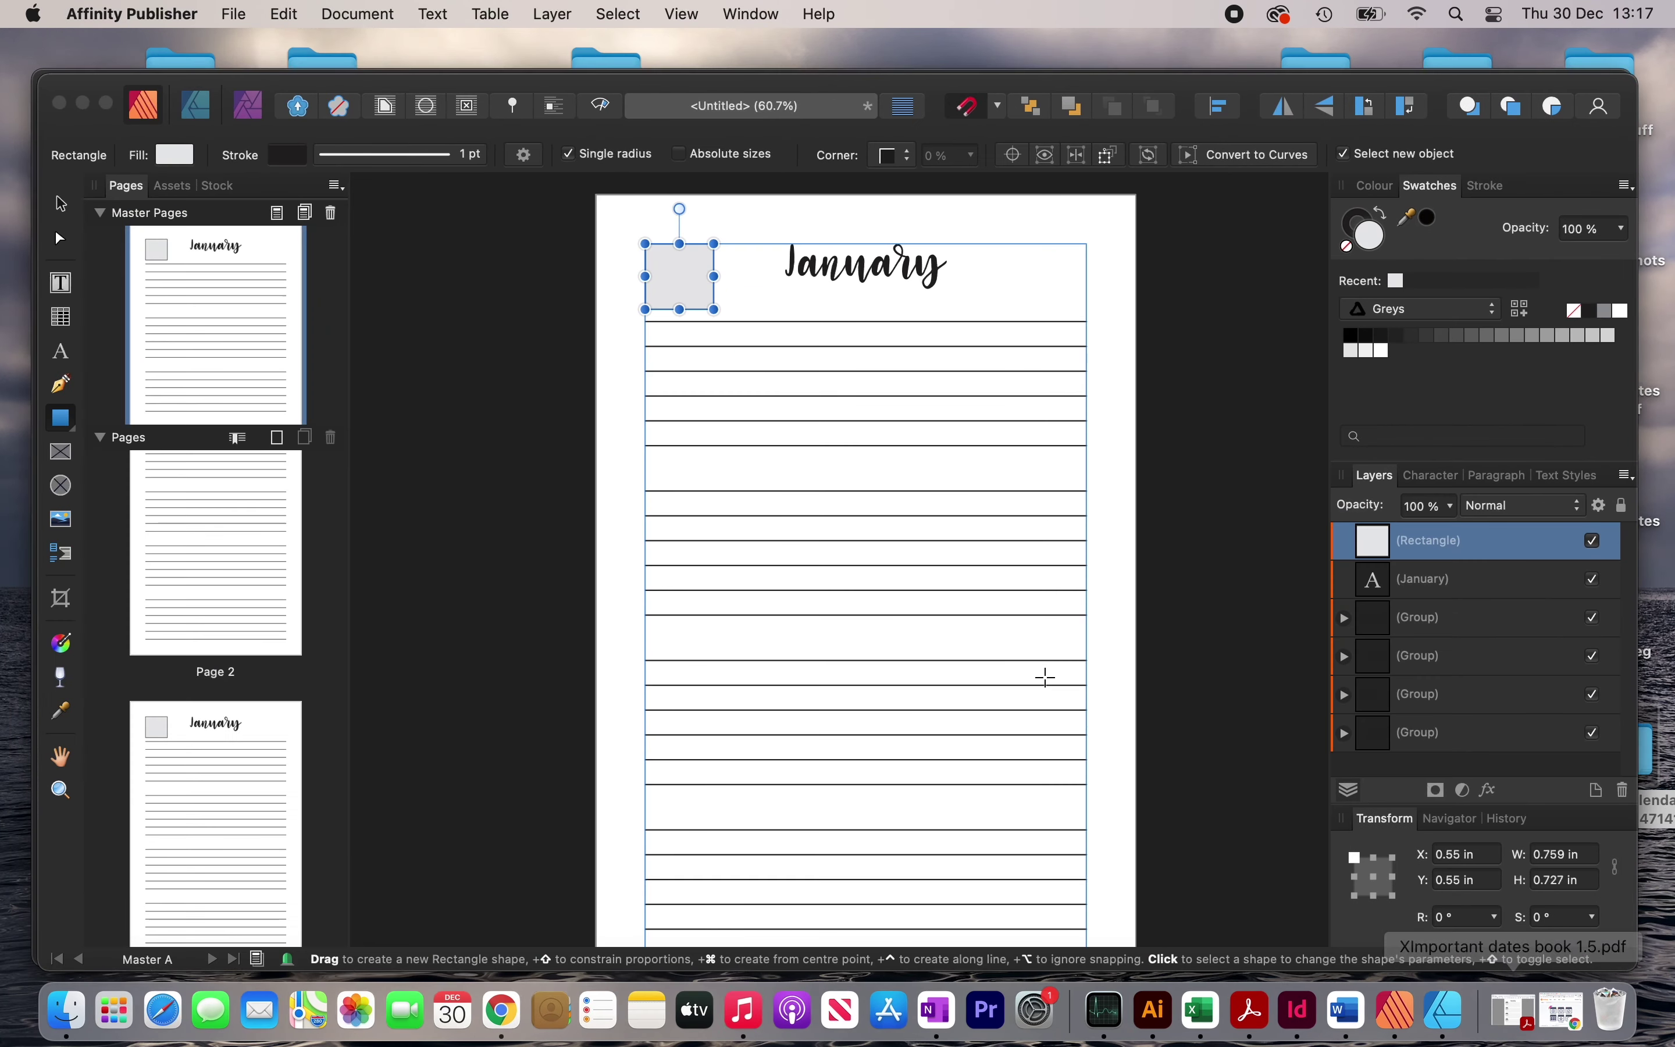
pyautogui.click(516, 453)
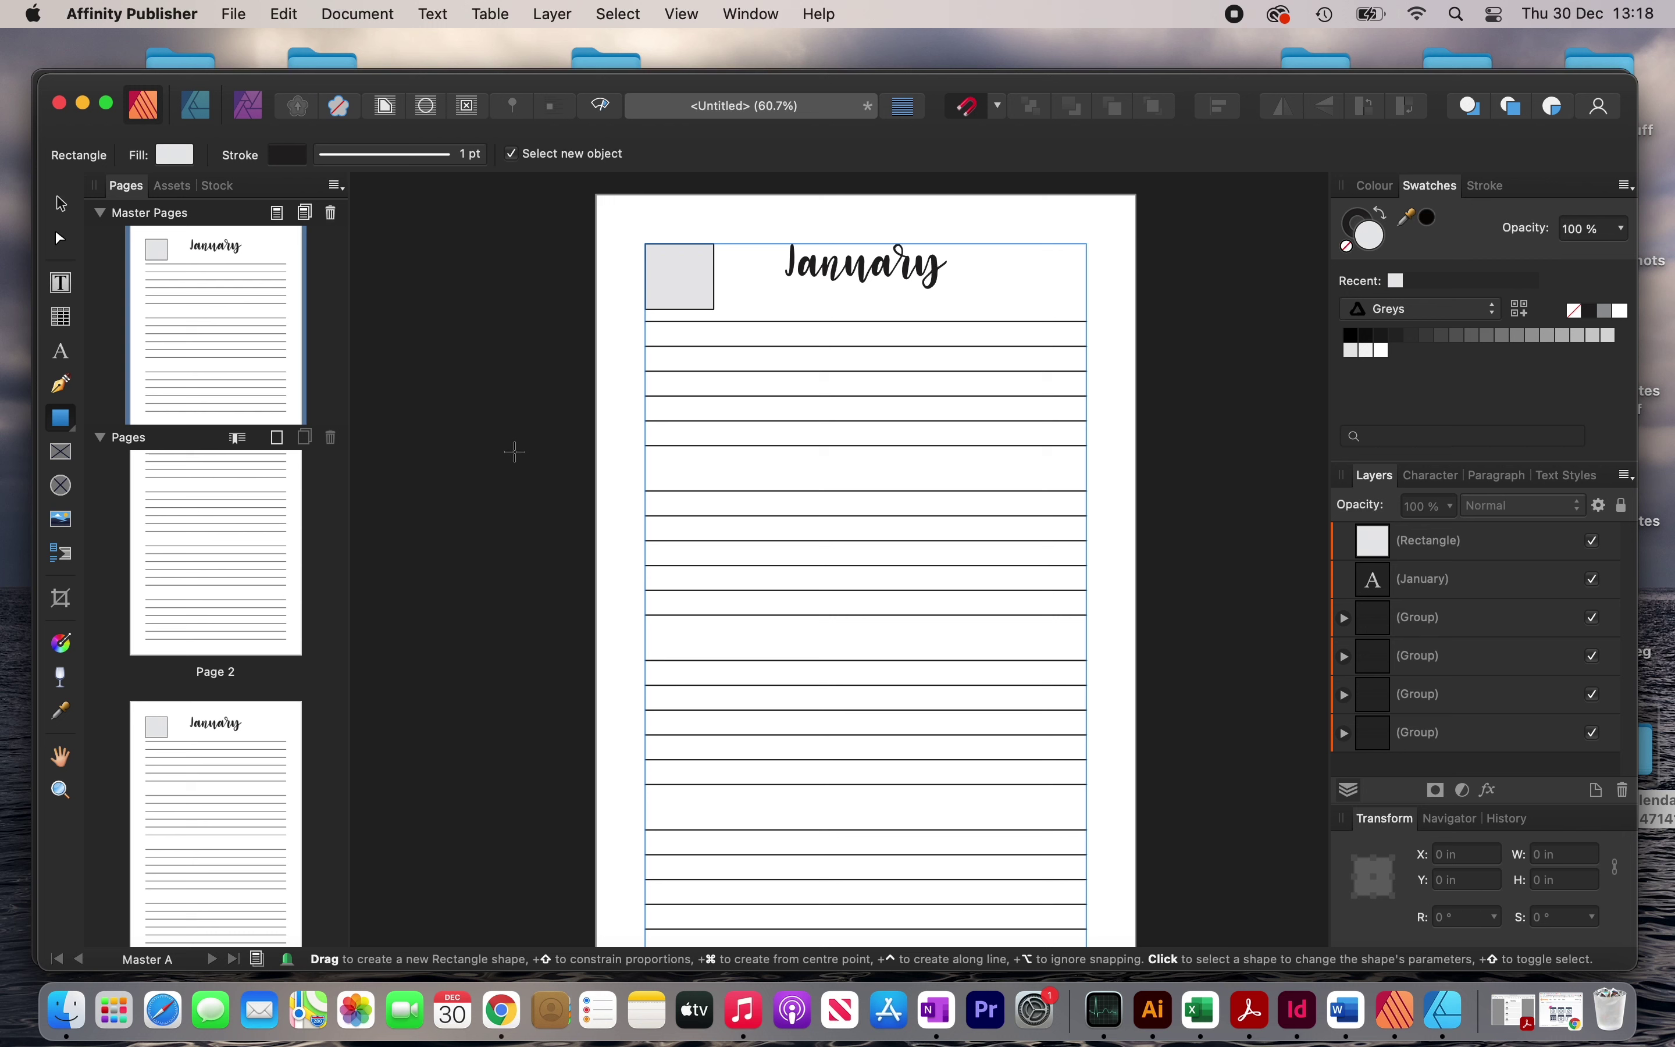
pyautogui.press('super+v')
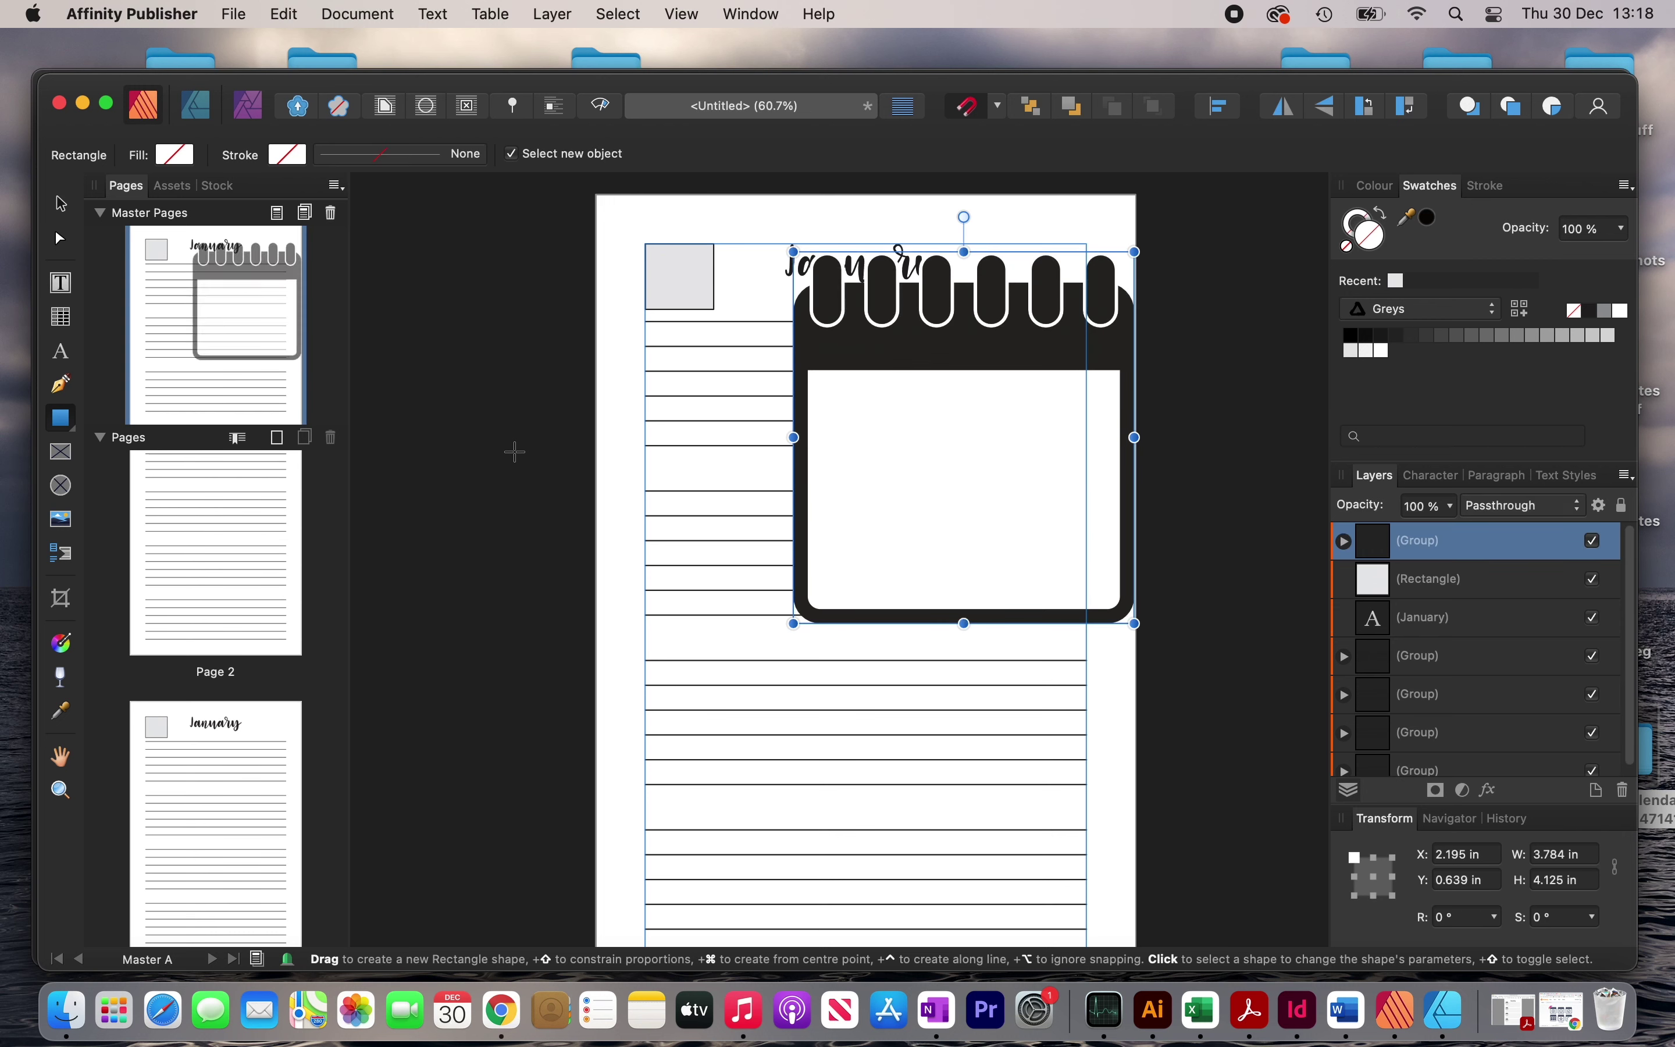
# Scale the calendar to about 0.81 × 0.88 in and place it at the left margin, base on the third writing line, replacing the grey rectangle.
pyautogui.moveTo(1135, 255); pyautogui.dragTo(869, 547)
pyautogui.moveTo(862, 682); pyautogui.dragTo(667, 337)
pyautogui.scroll(5, 667, 338)
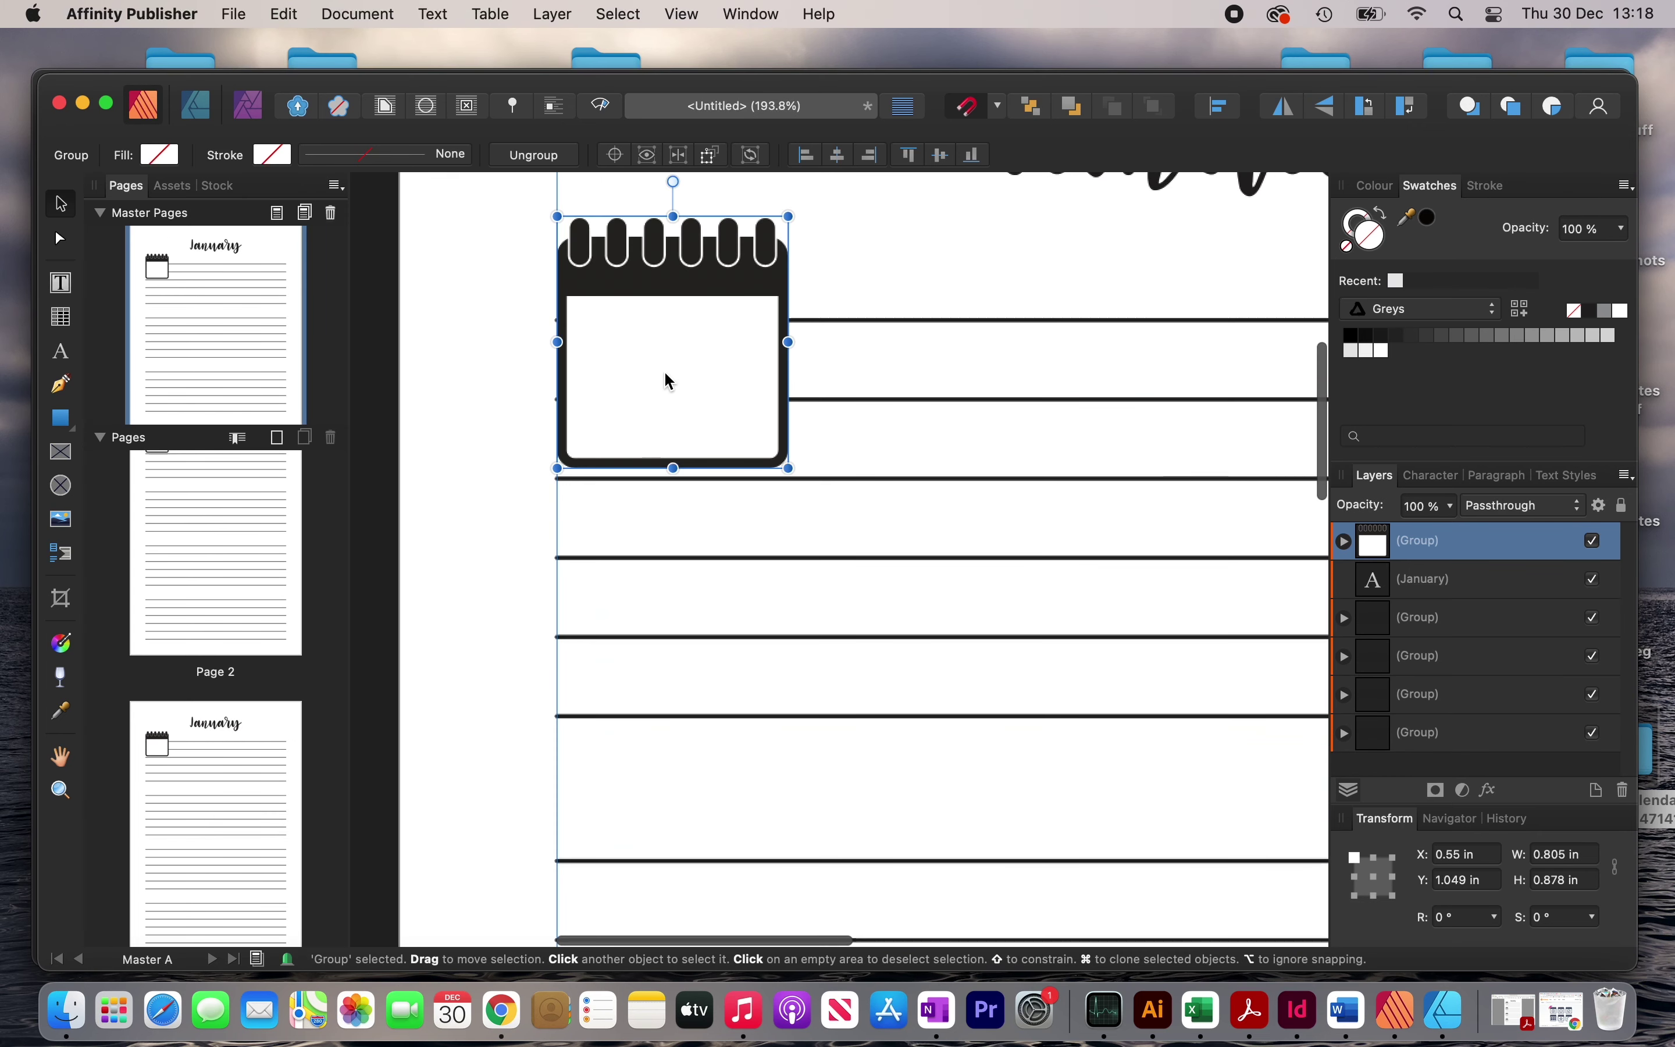
pyautogui.press('Down')
pyautogui.press('Down')
pyautogui.press('Down')
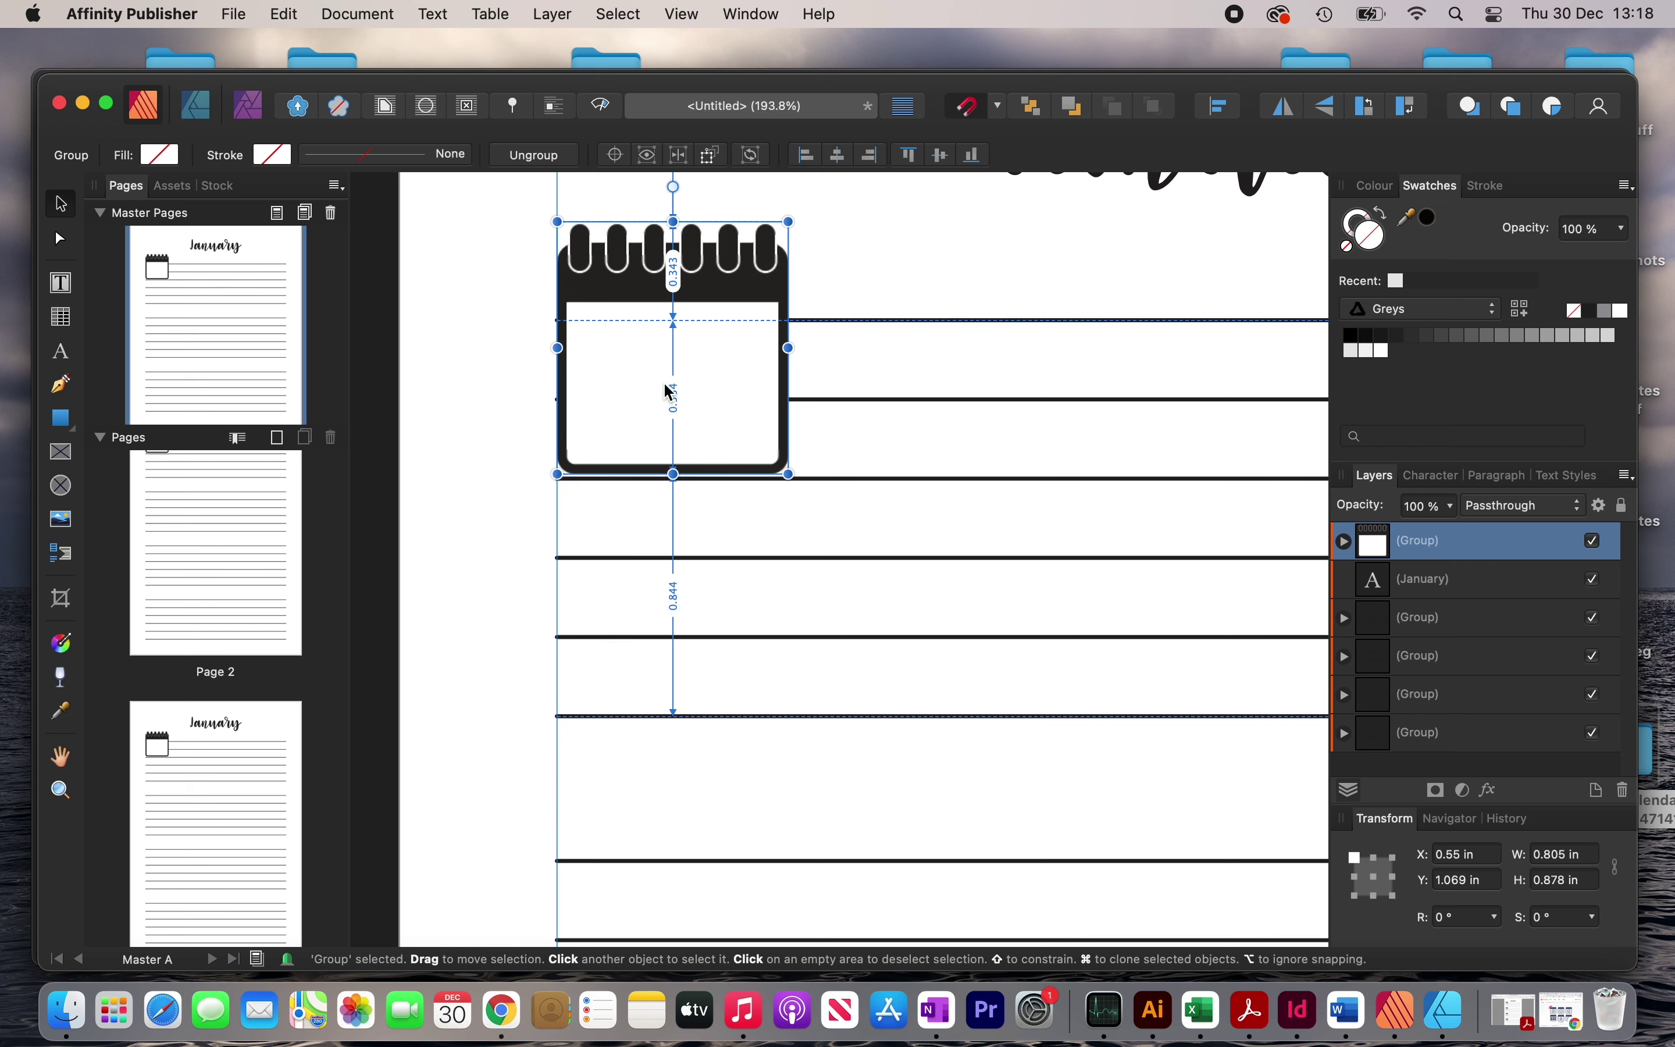
pyautogui.press('Down')
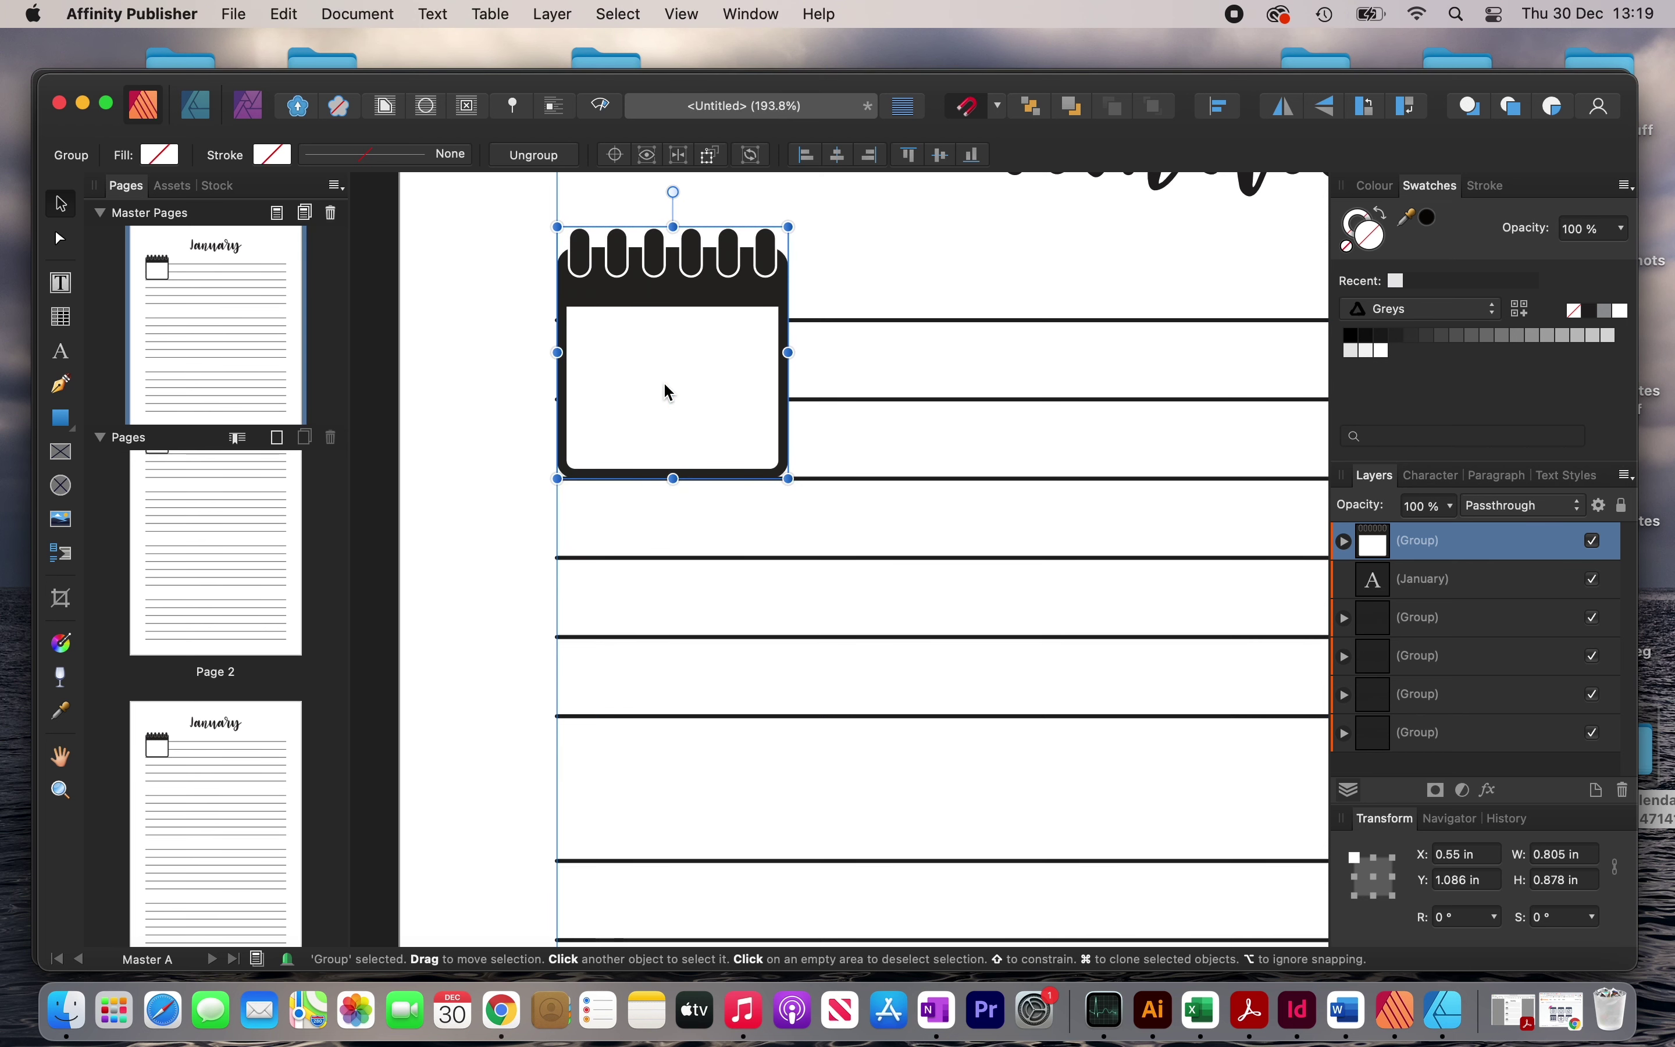
pyautogui.press('Escape')
# Nudge the calendar icon left past the margin to X 0.503 in so its rounded corner covers the line ends.
pyautogui.scroll(3, 672, 385)
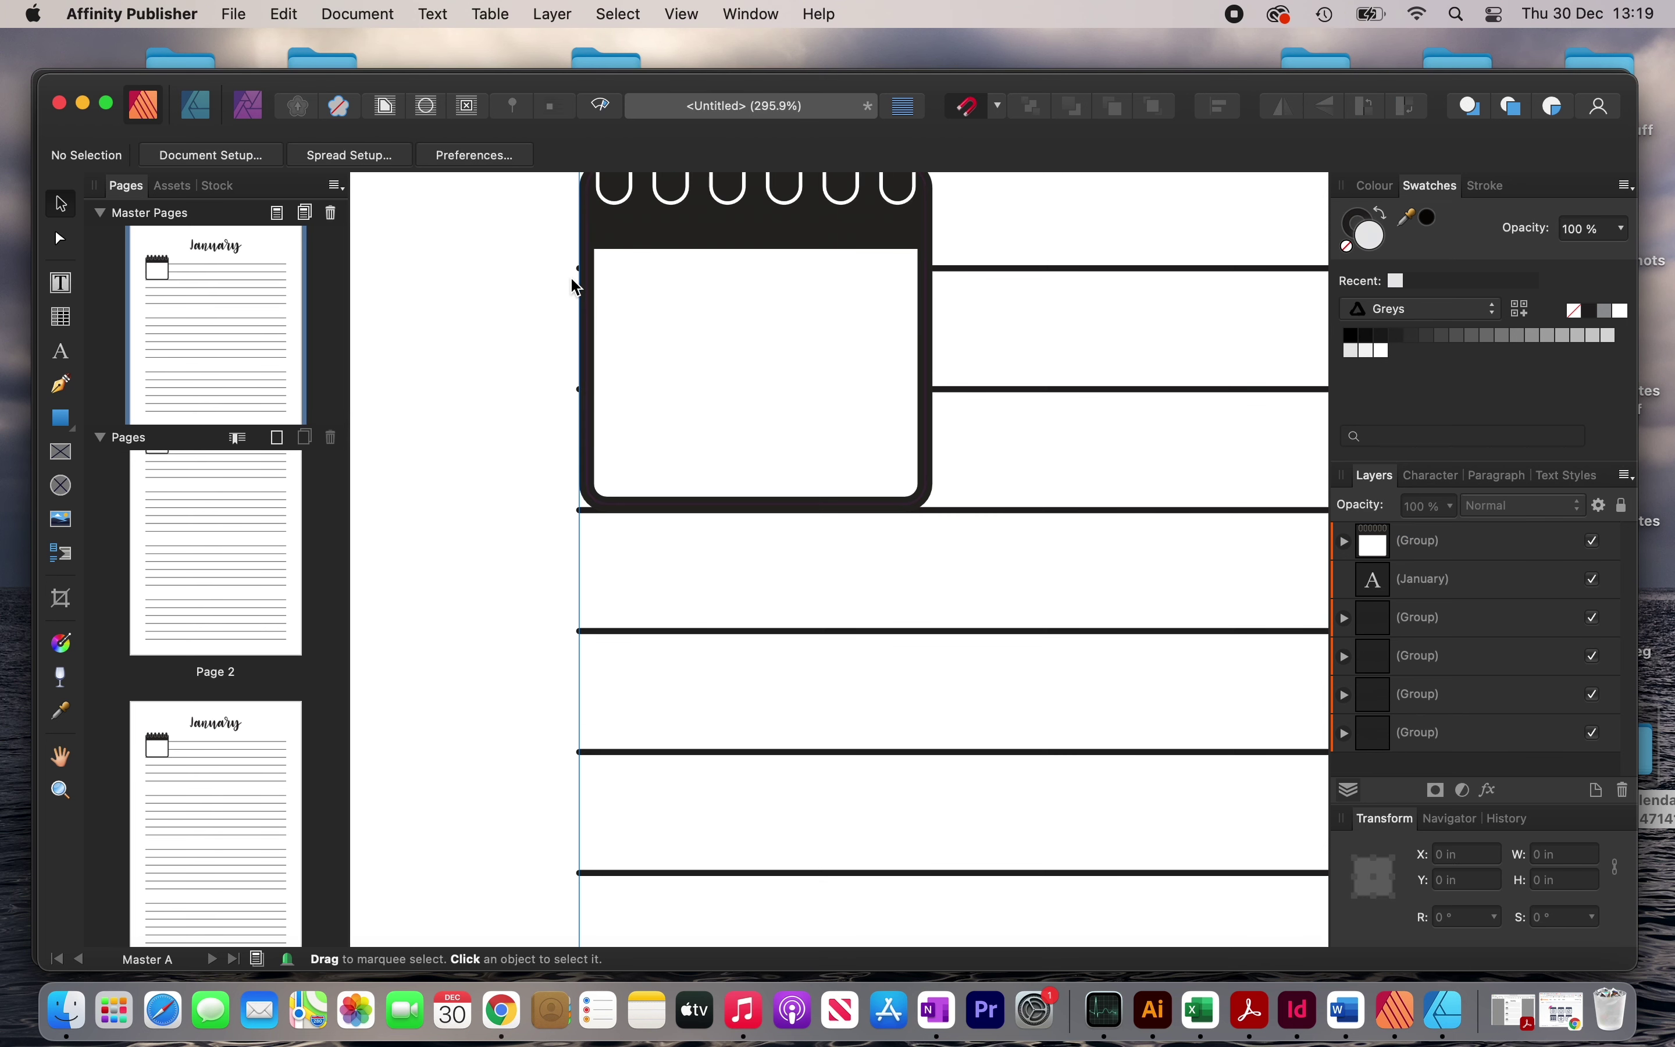
pyautogui.click(637, 424)
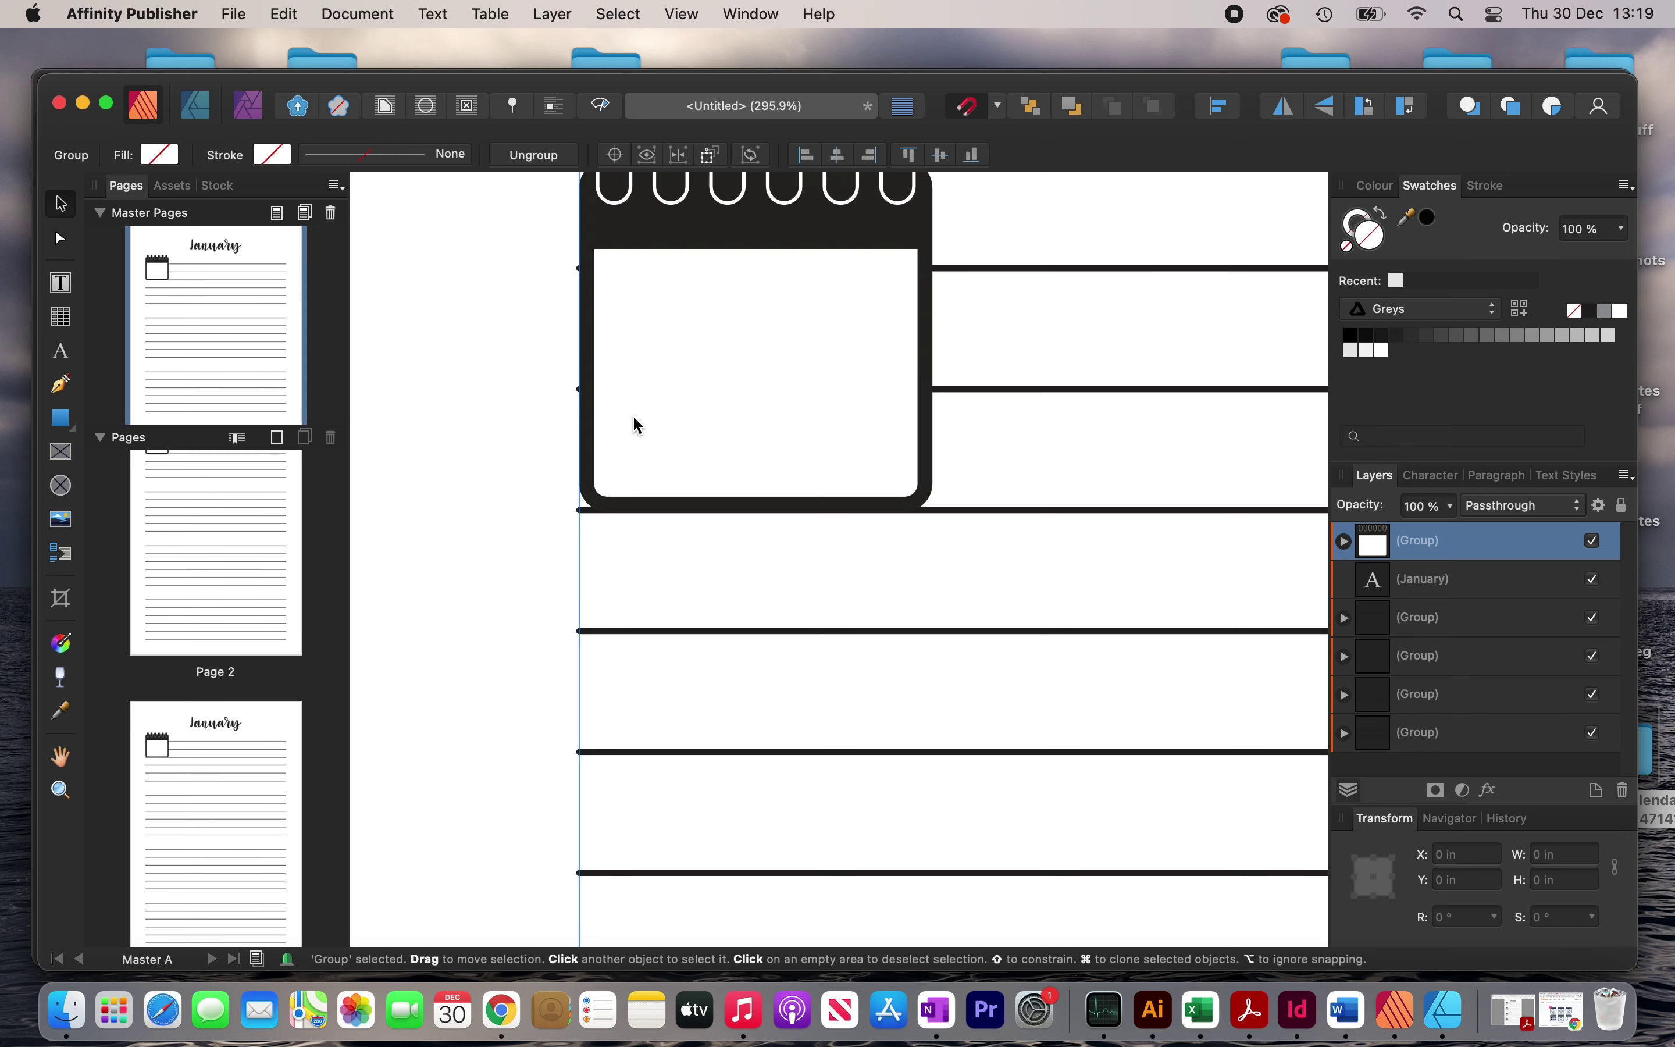
pyautogui.press('Left')
pyautogui.press('Left')
pyautogui.press('Left')
pyautogui.press('Left')
pyautogui.press('Left')
pyautogui.press('Left')
pyautogui.press('Left')
pyautogui.press('Left')
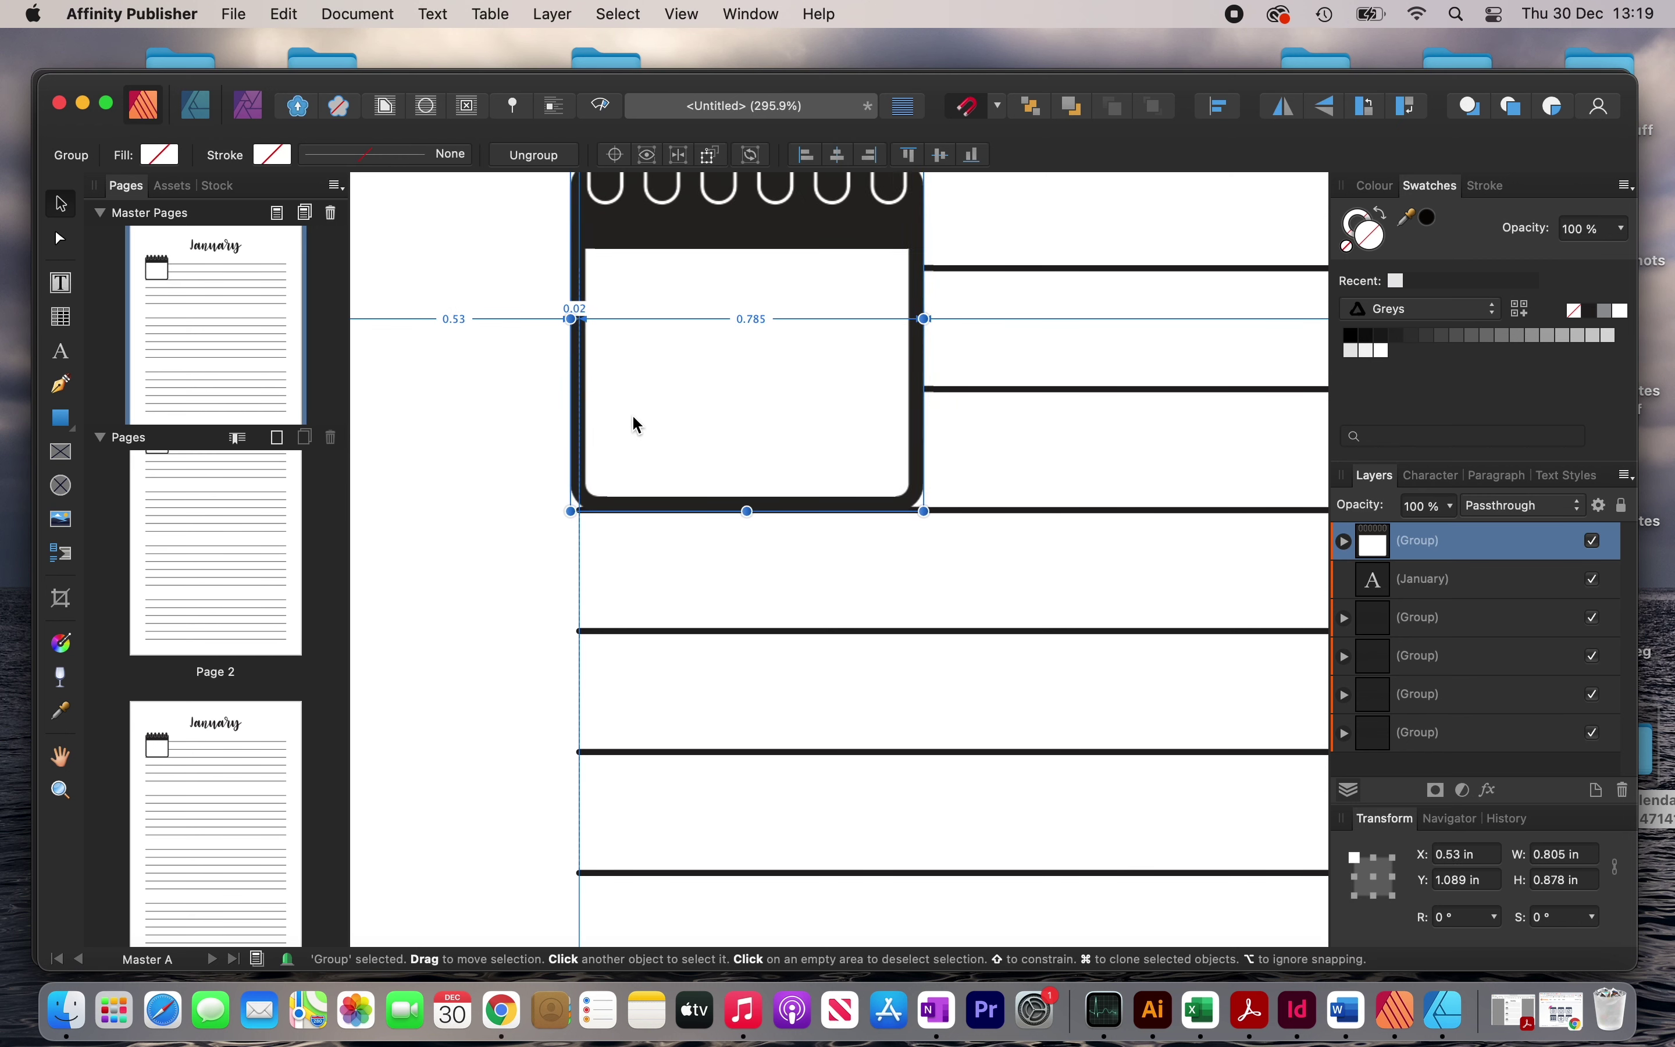
pyautogui.press('Left')
pyautogui.press('Left')
pyautogui.press('Left')
pyautogui.press('Left')
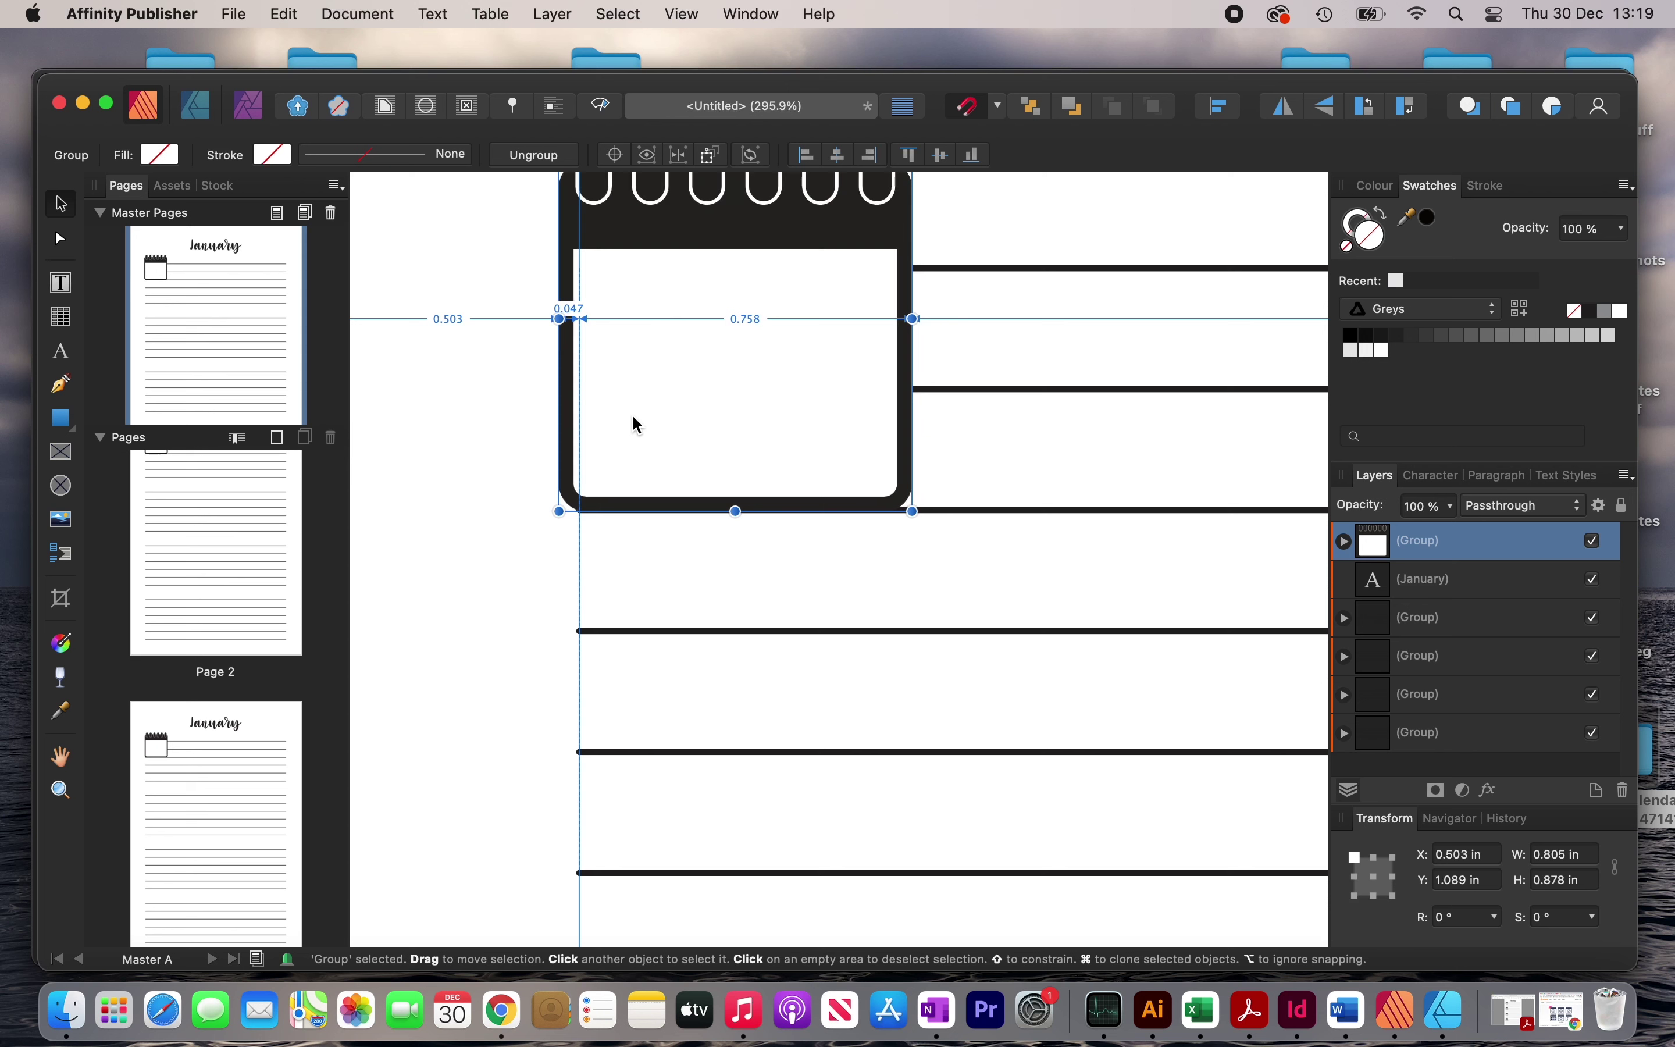
pyautogui.scroll(-3, 638, 425)
pyautogui.click(725, 589)
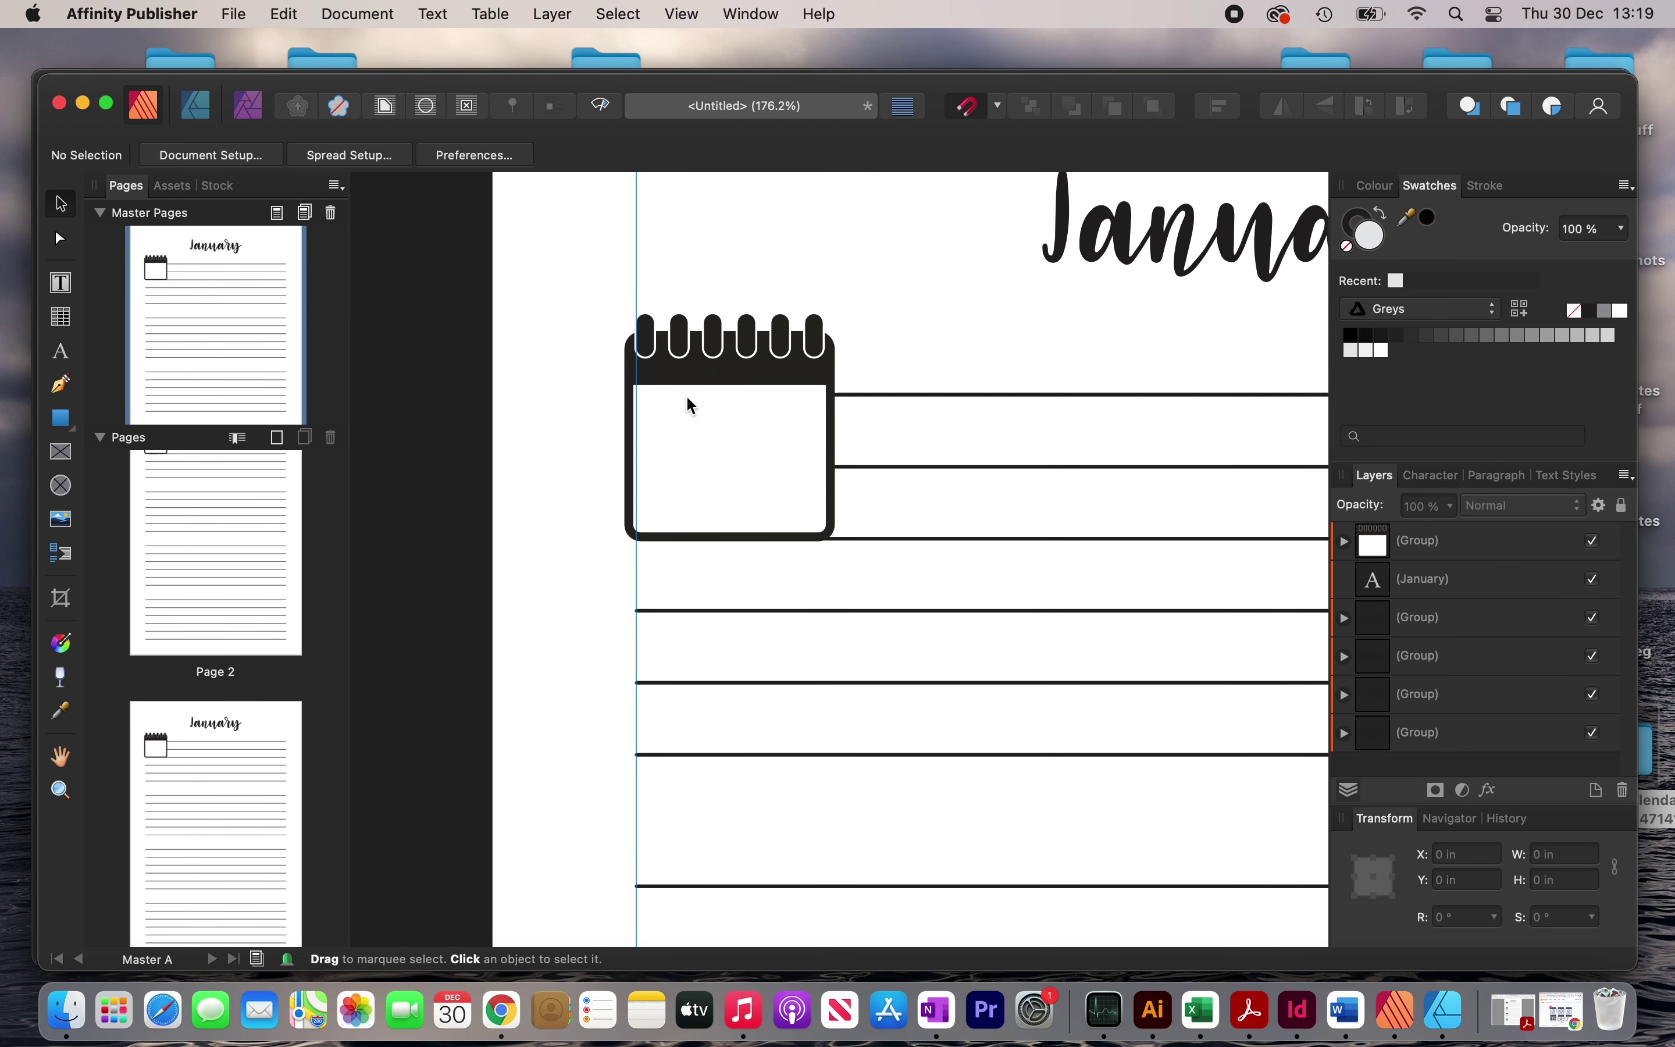
# Draw a text frame about 0.77 × 0.58 in over the calendar's white area and enter a centred "0".
pyautogui.scroll(1, 690, 401)
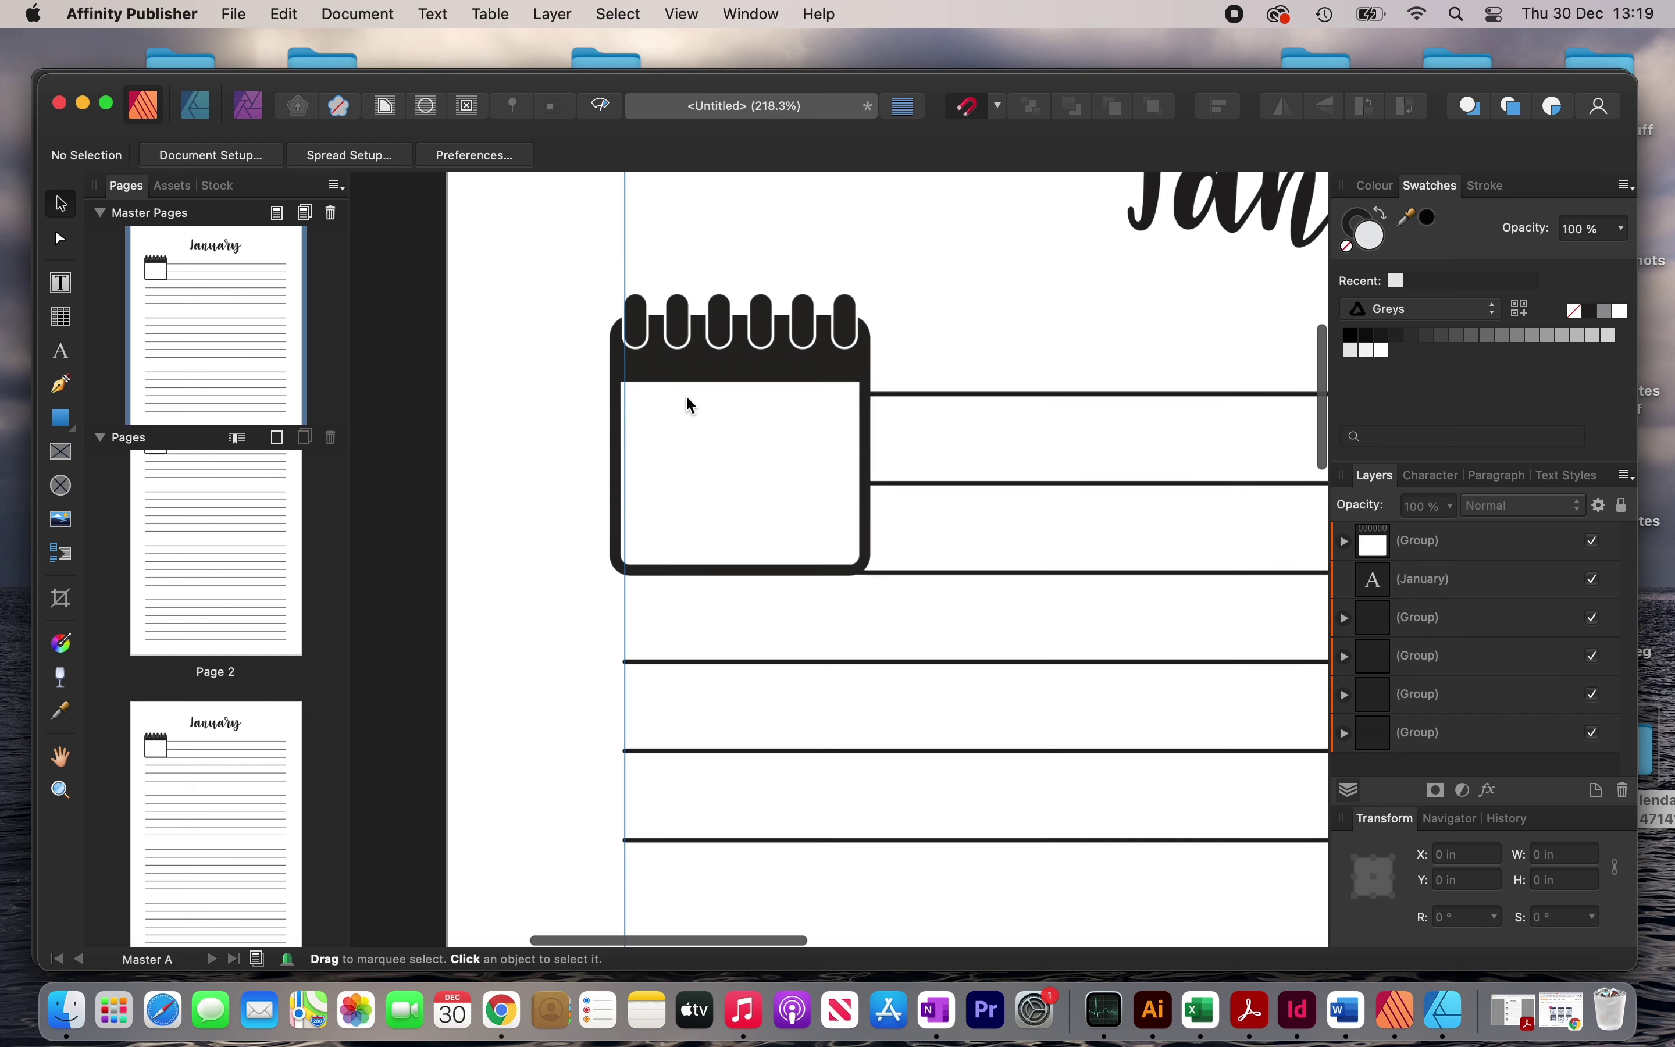
pyautogui.click(62, 284)
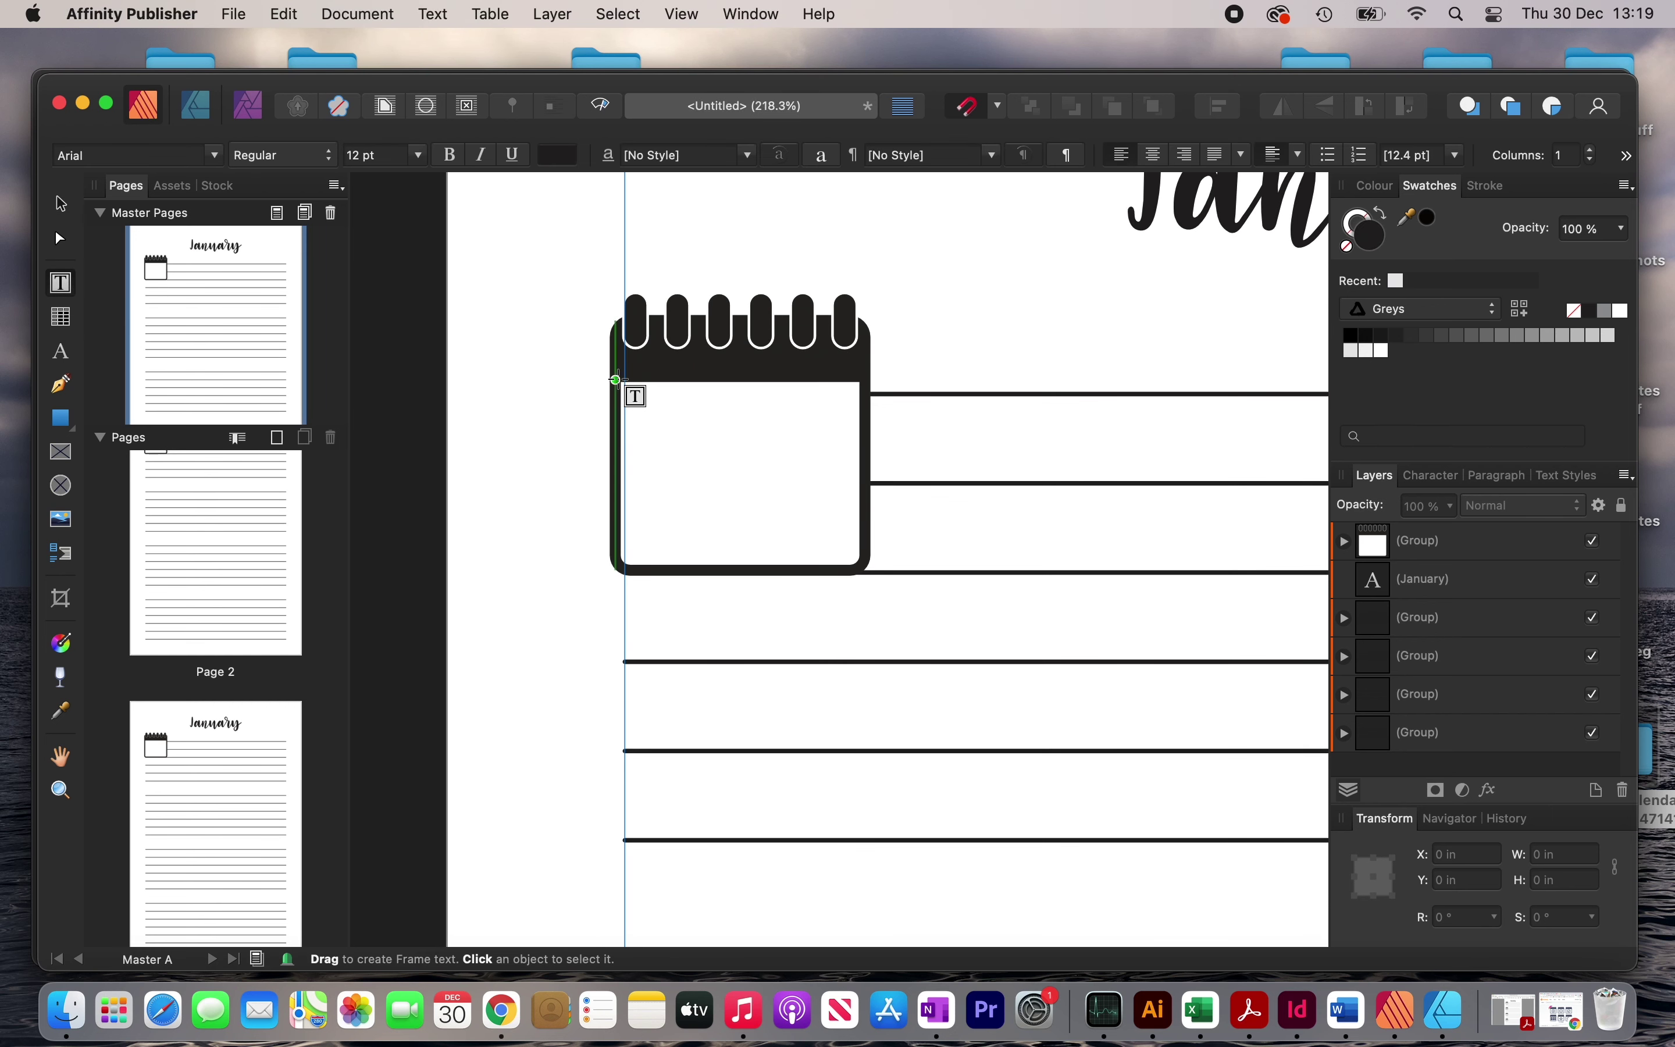
pyautogui.moveTo(615, 381); pyautogui.dragTo(866, 570)
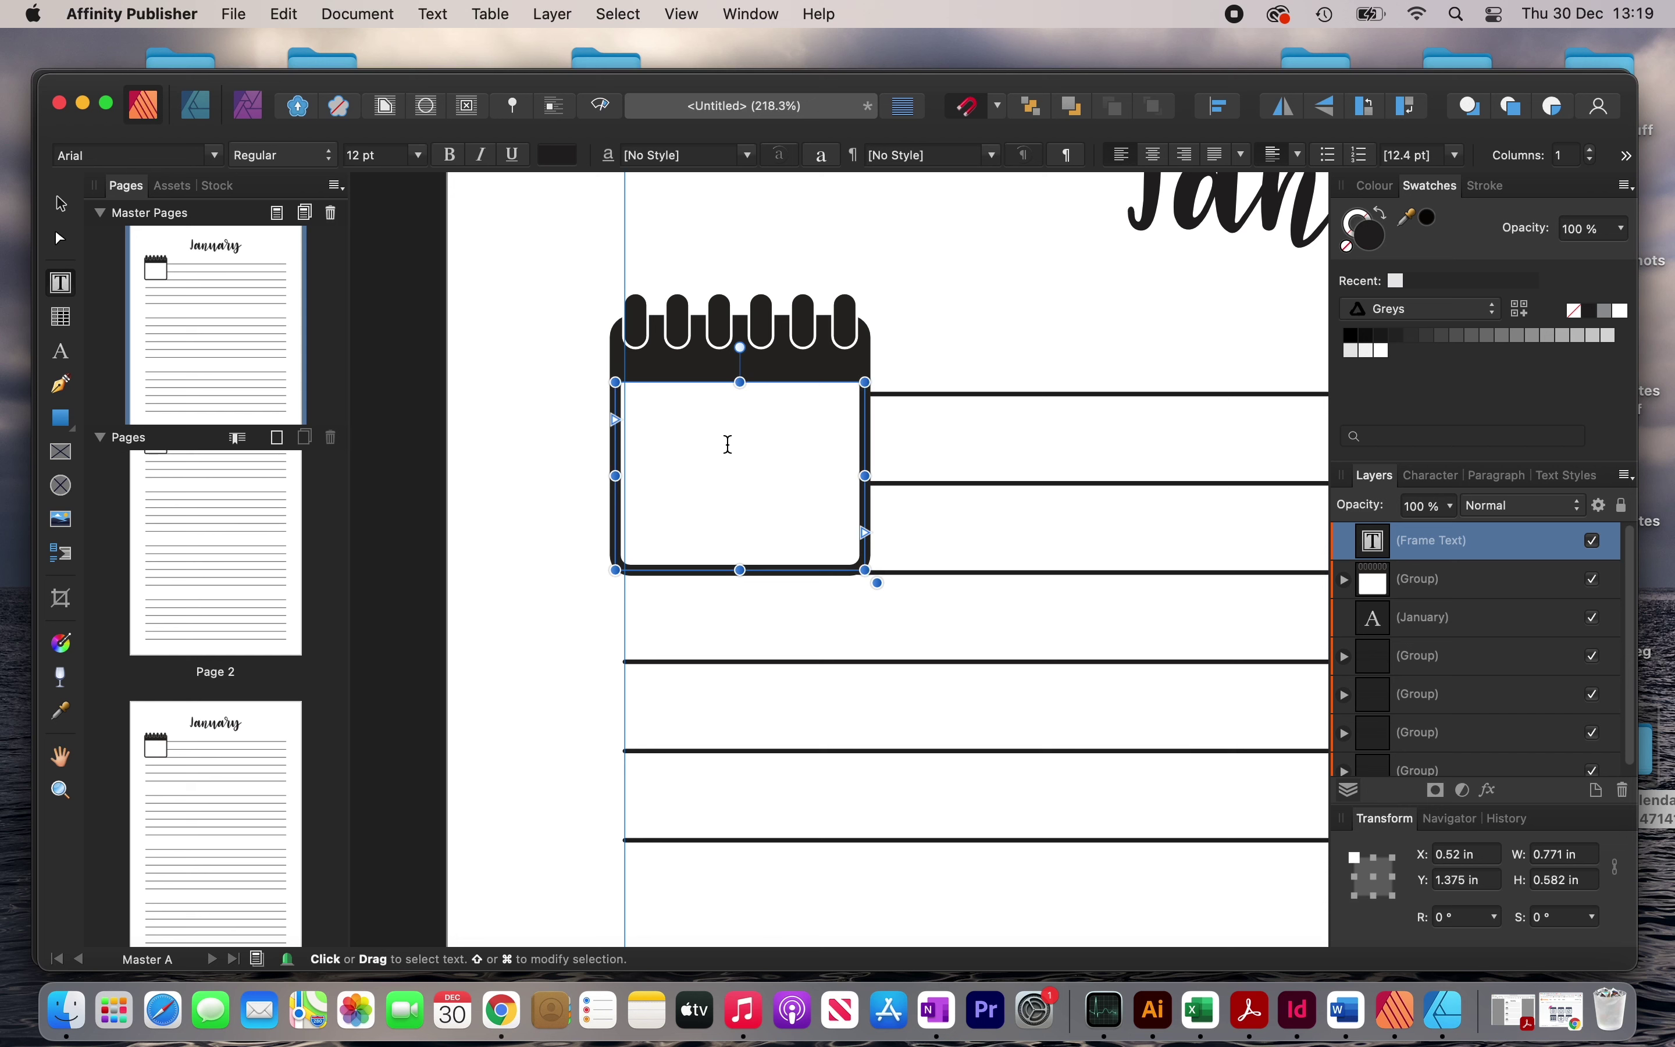
pyautogui.write('0')
pyautogui.press('super+a')
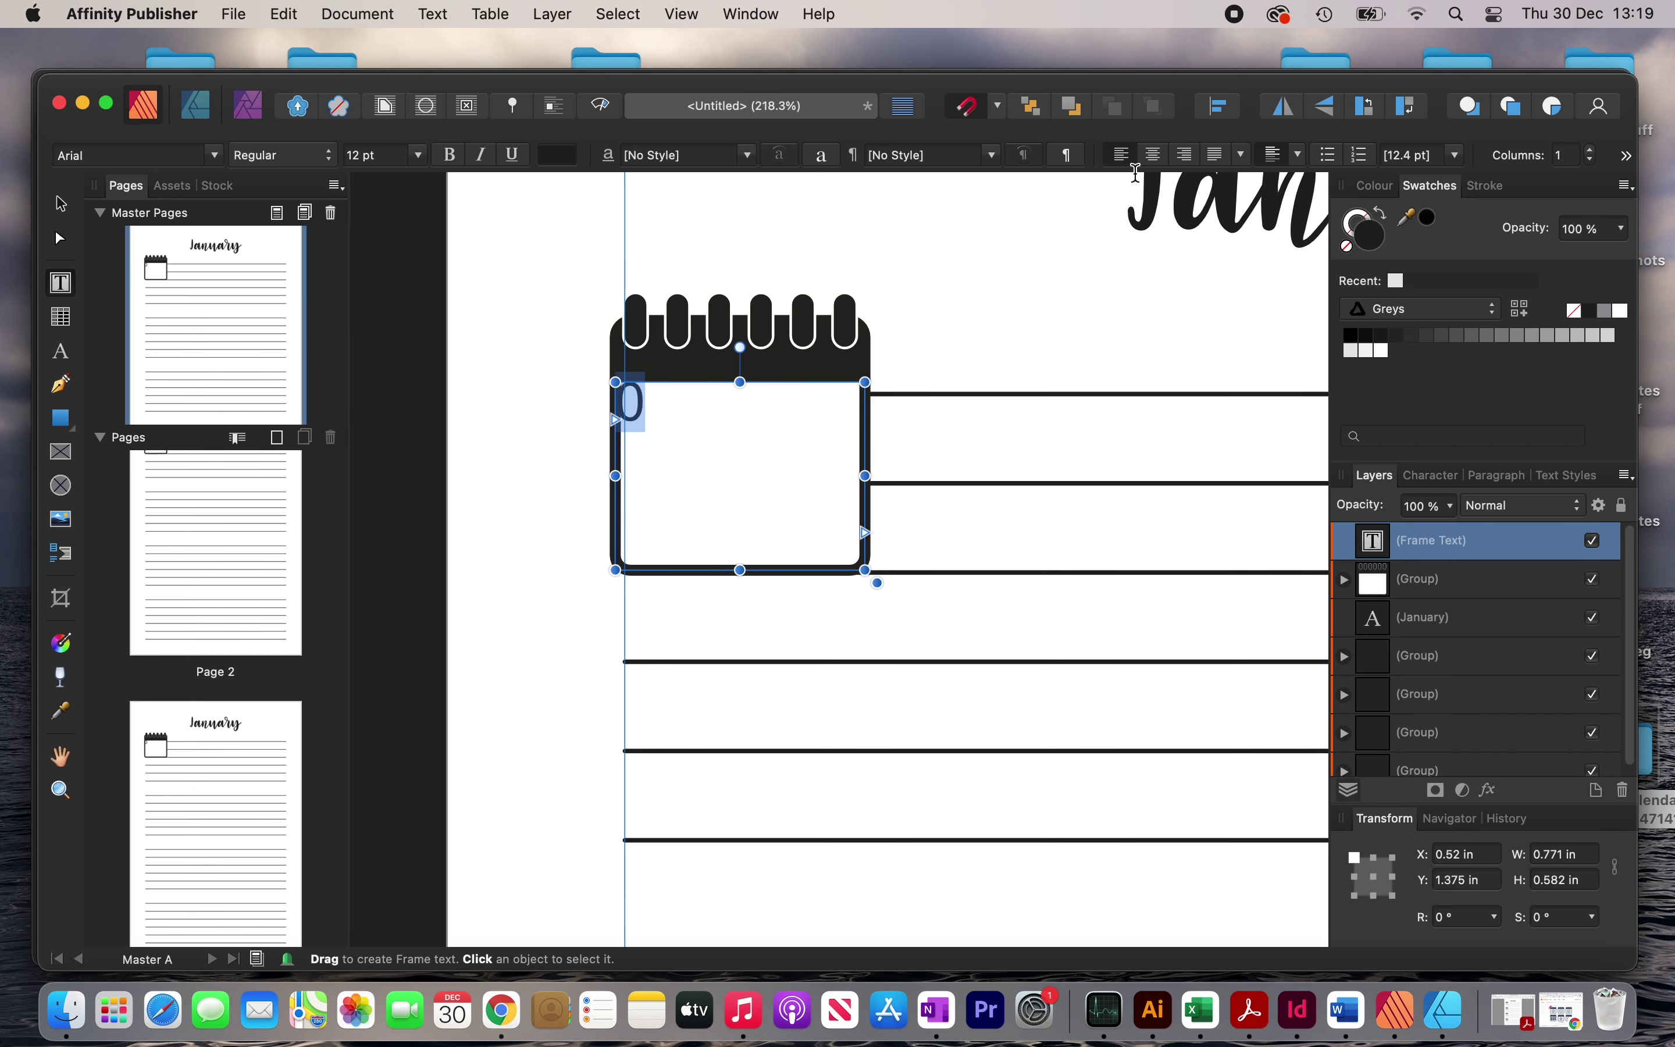
pyautogui.click(1161, 156)
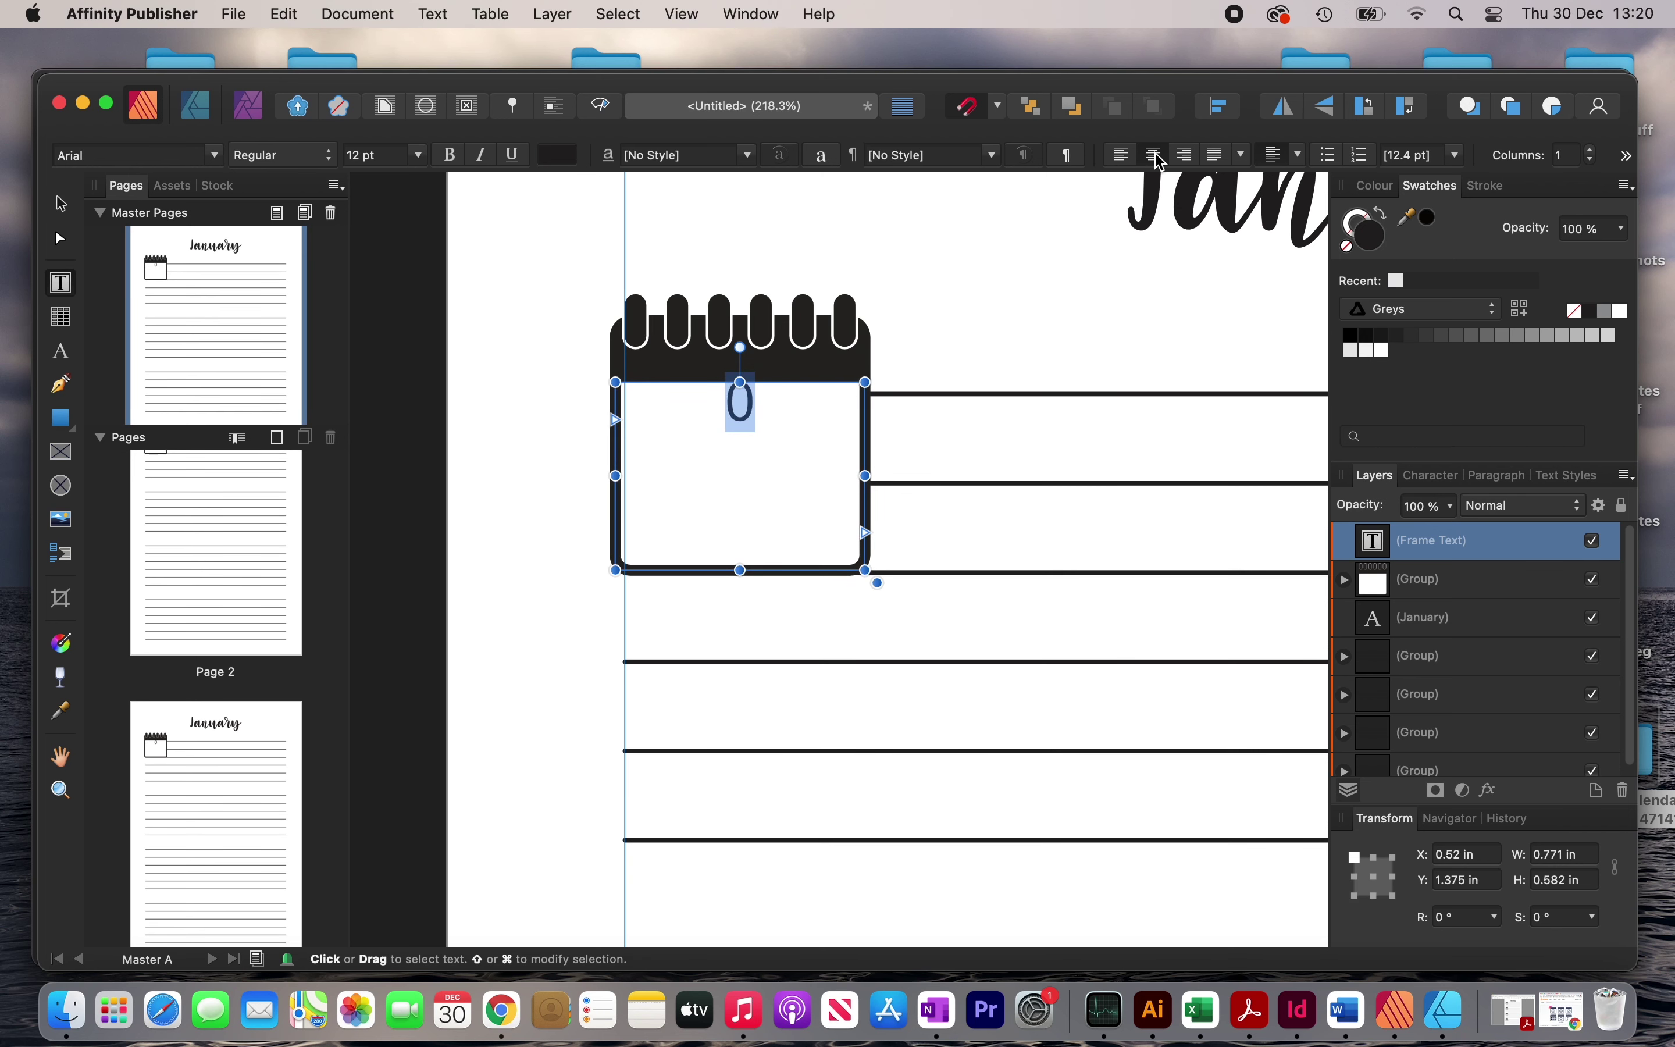
# Centre the "0" vertically in its text frame and set its font to Lovely Letters.
pyautogui.click(1300, 156)
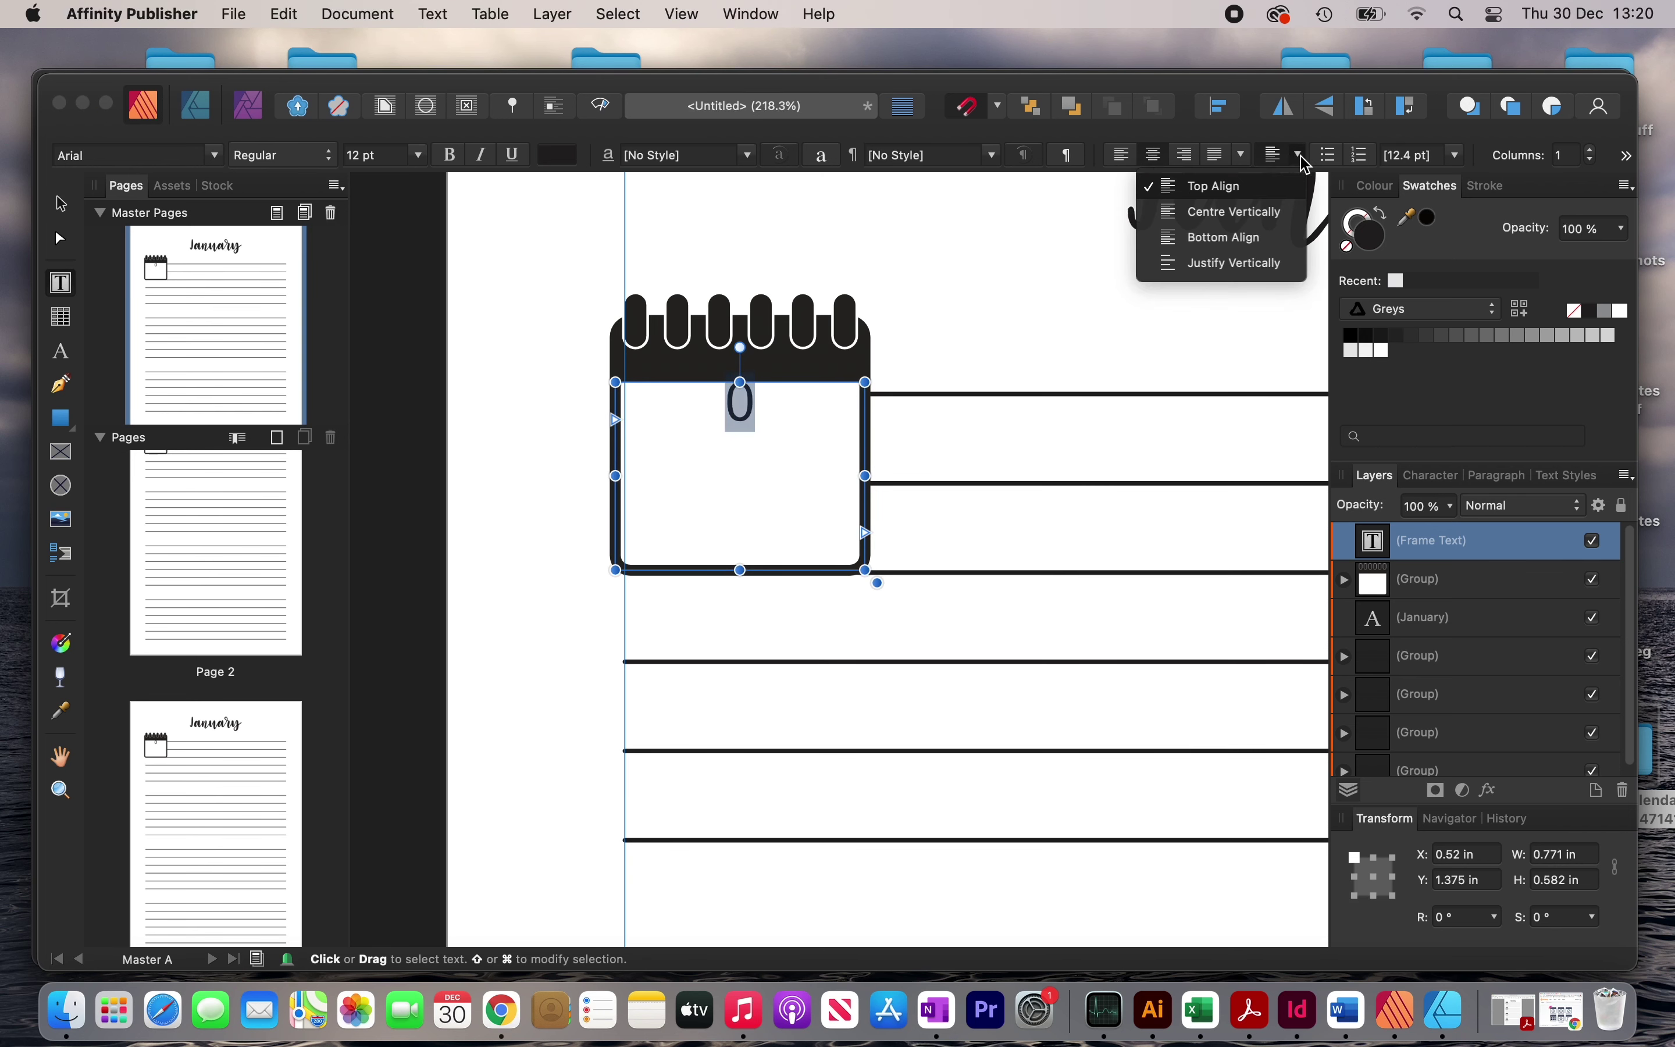
pyautogui.click(1262, 213)
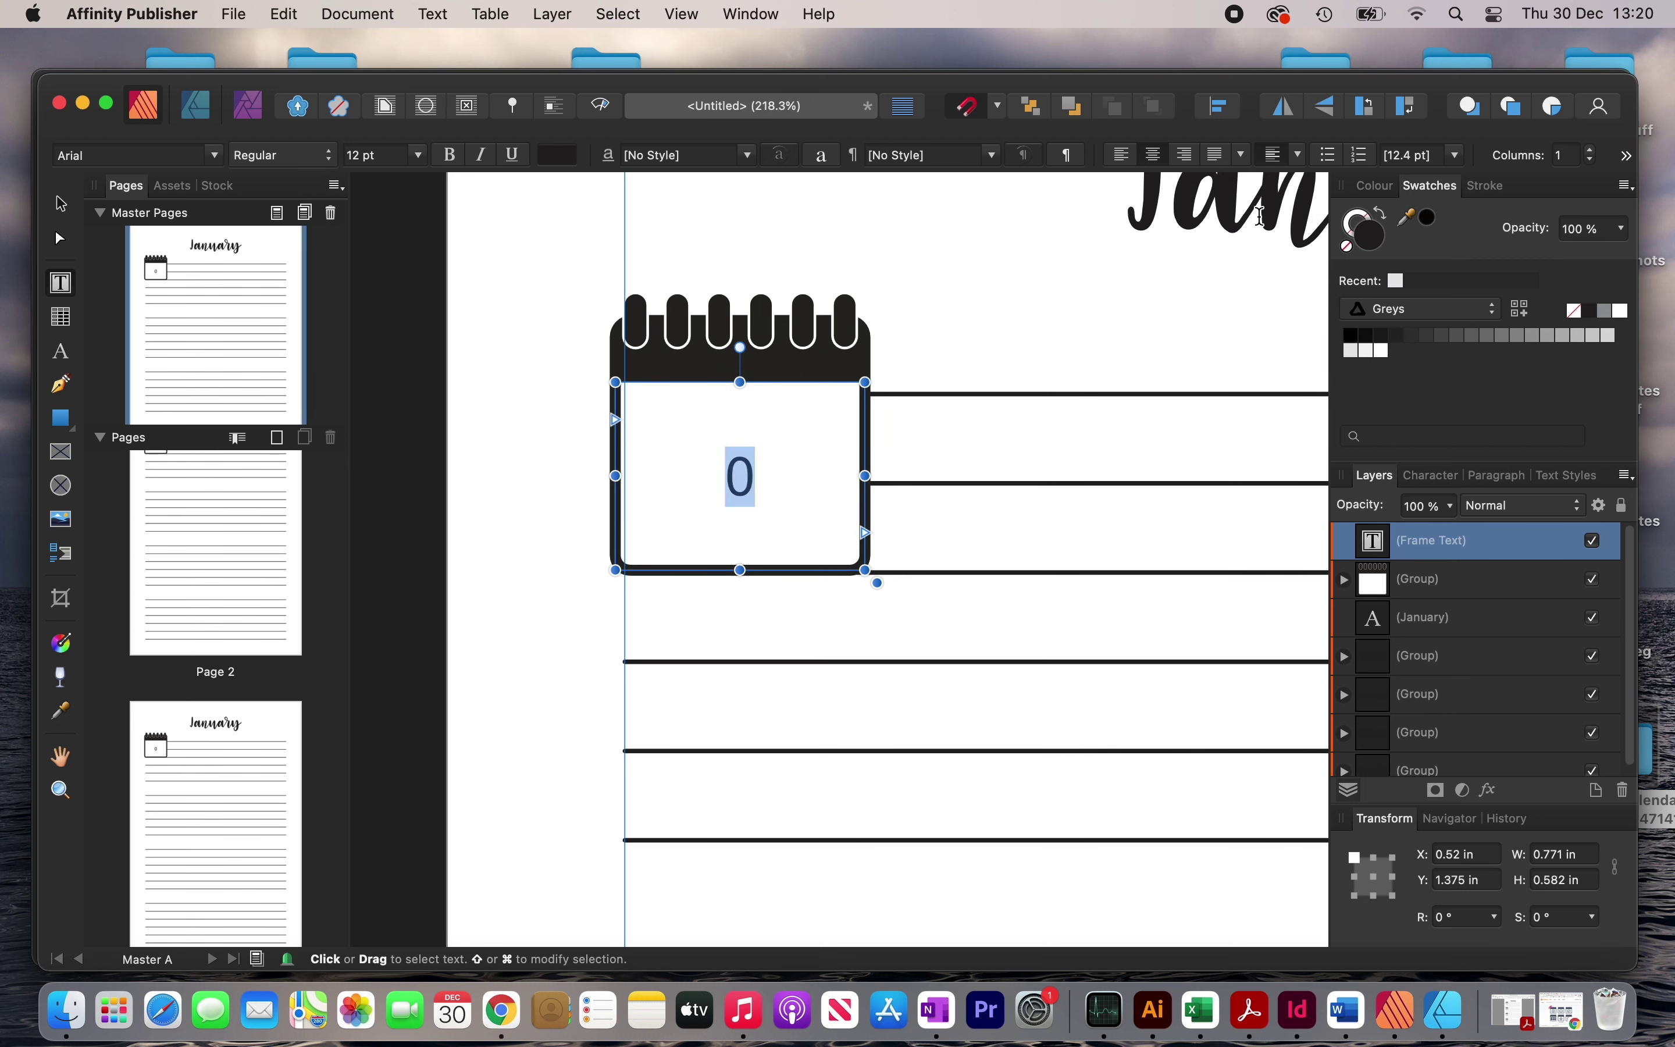
pyautogui.click(136, 156)
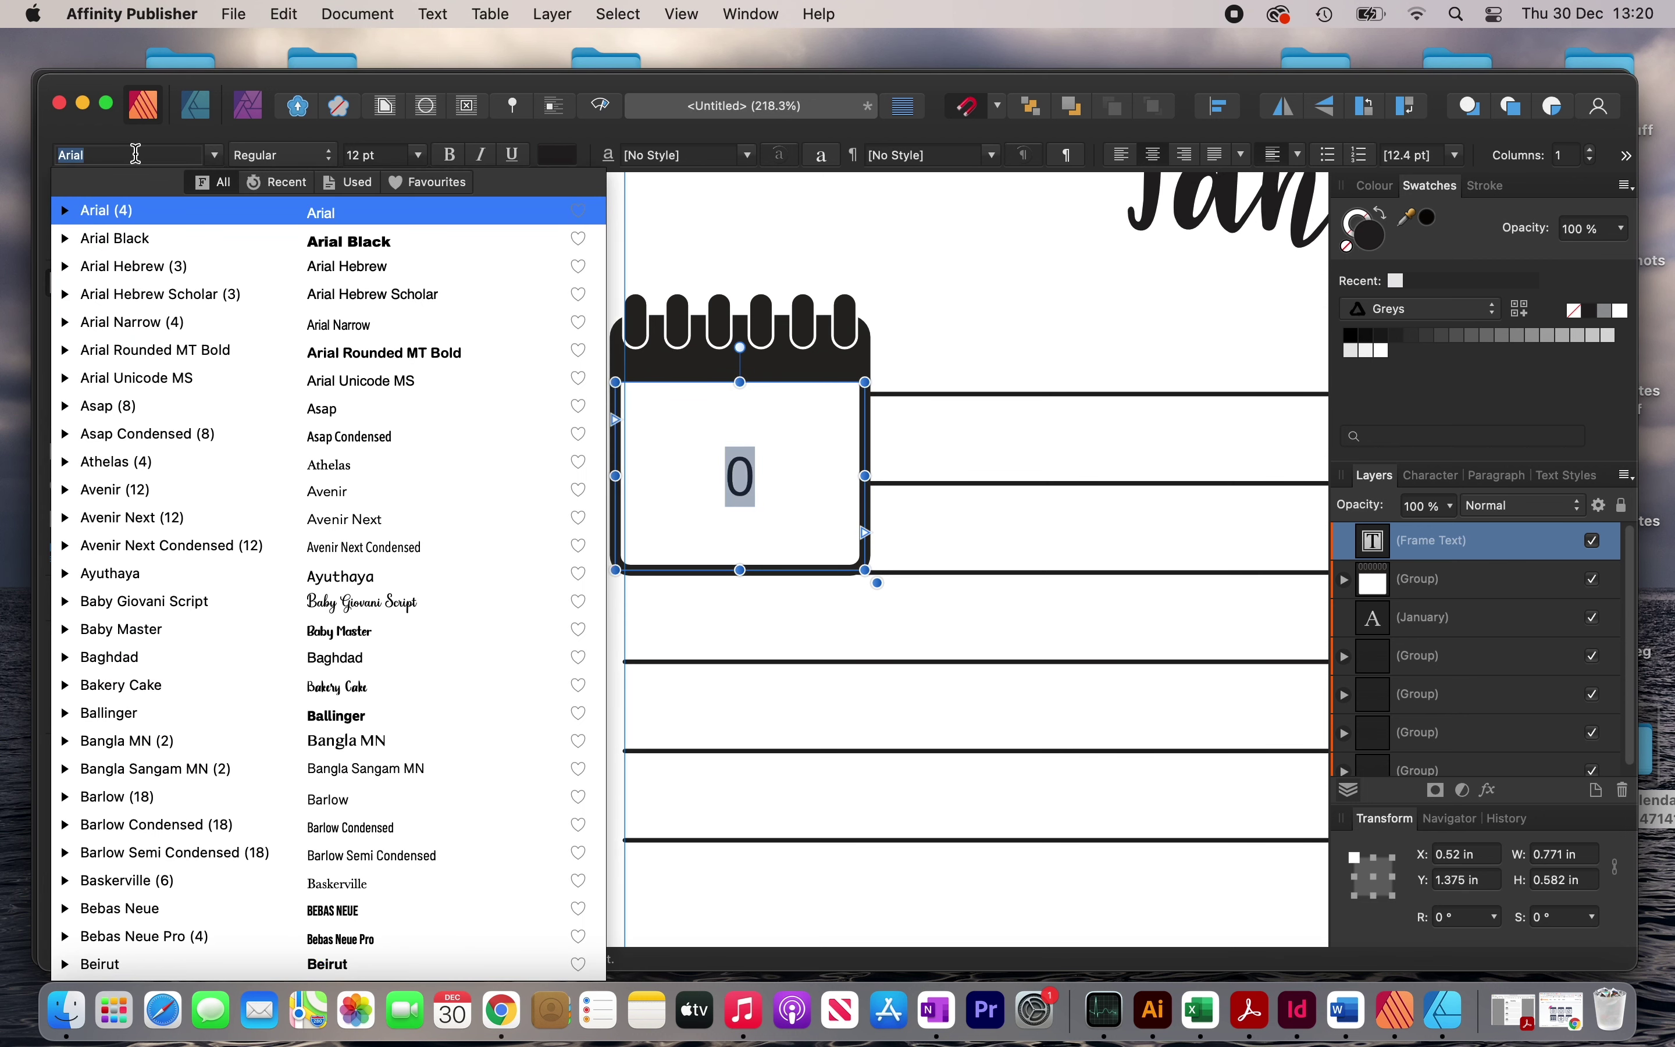
pyautogui.write('love')
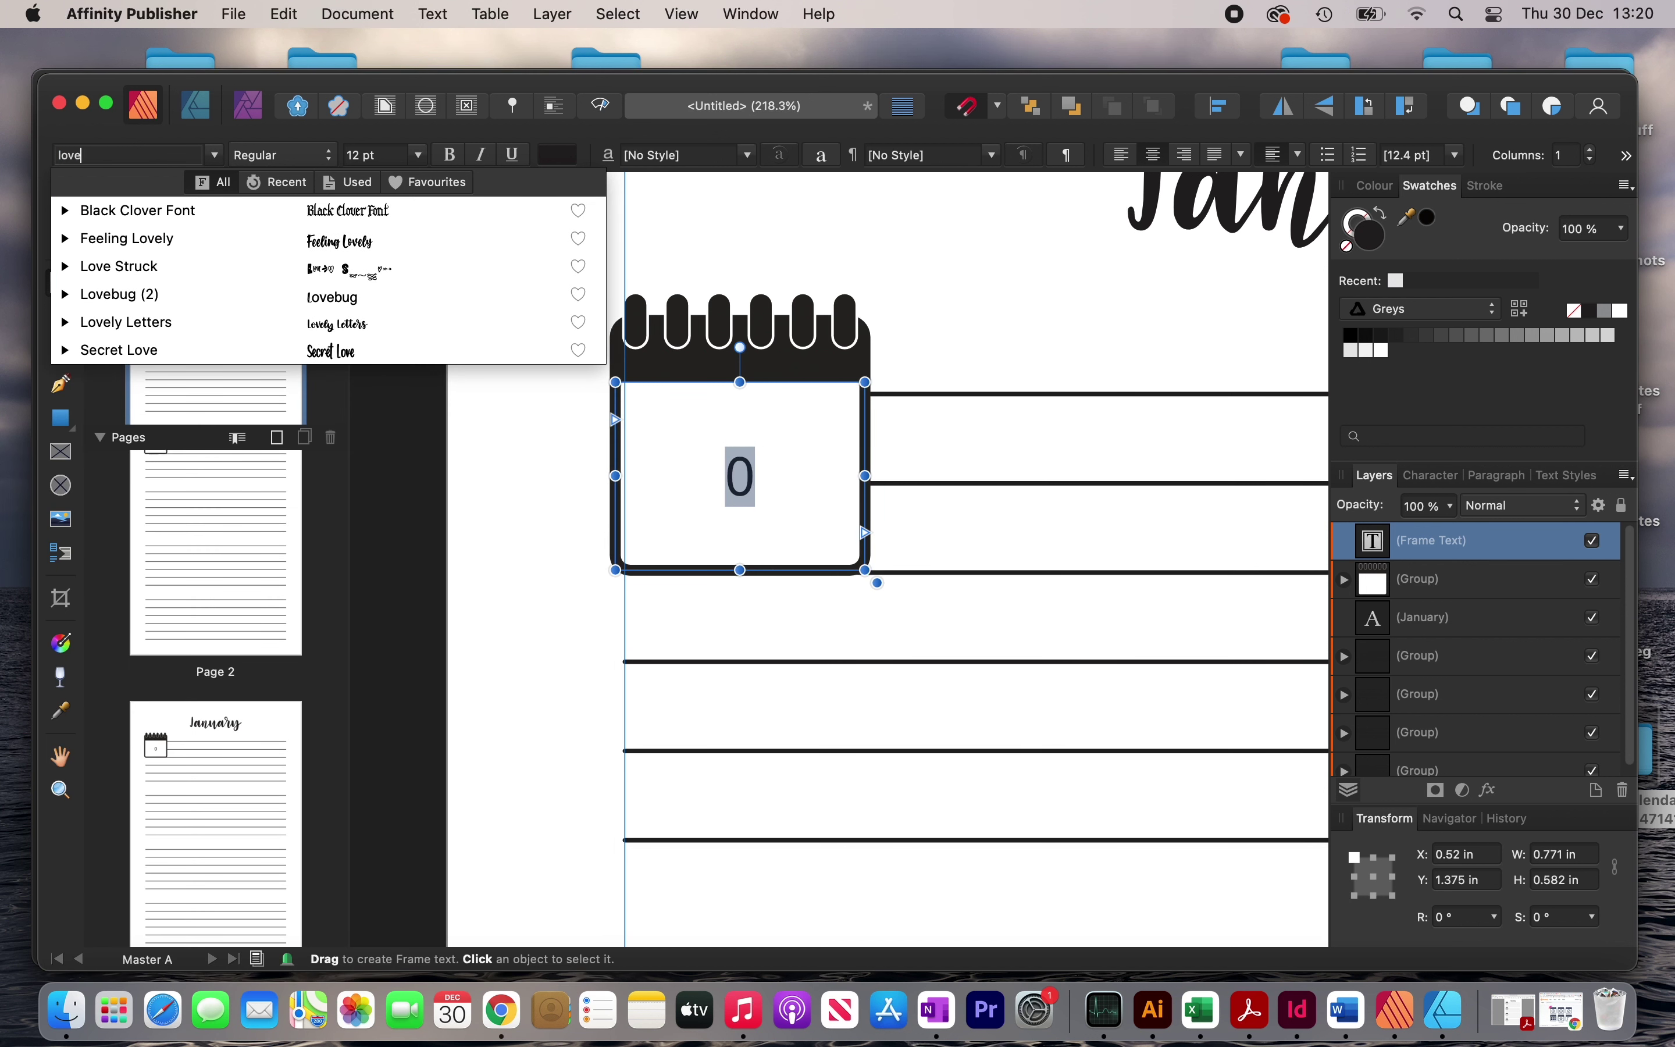
pyautogui.click(121, 323)
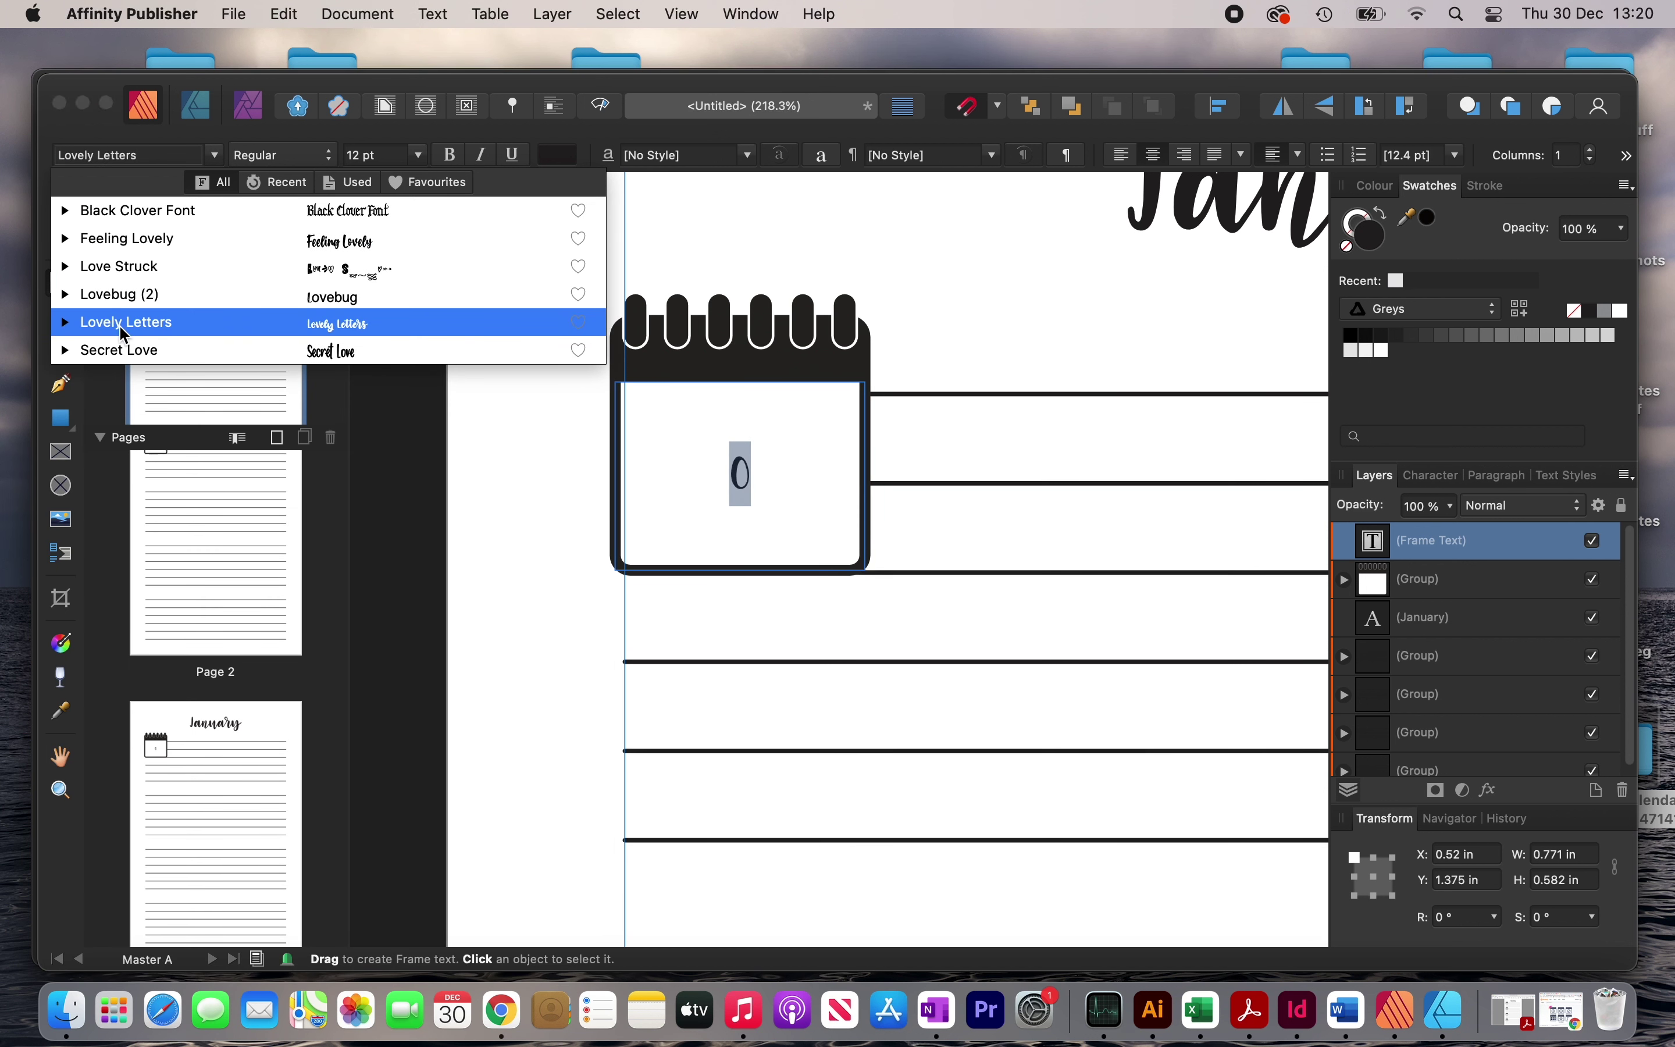
# Increase the font size of the "0" so it fills most of the calendar's white area.
pyautogui.write('4')
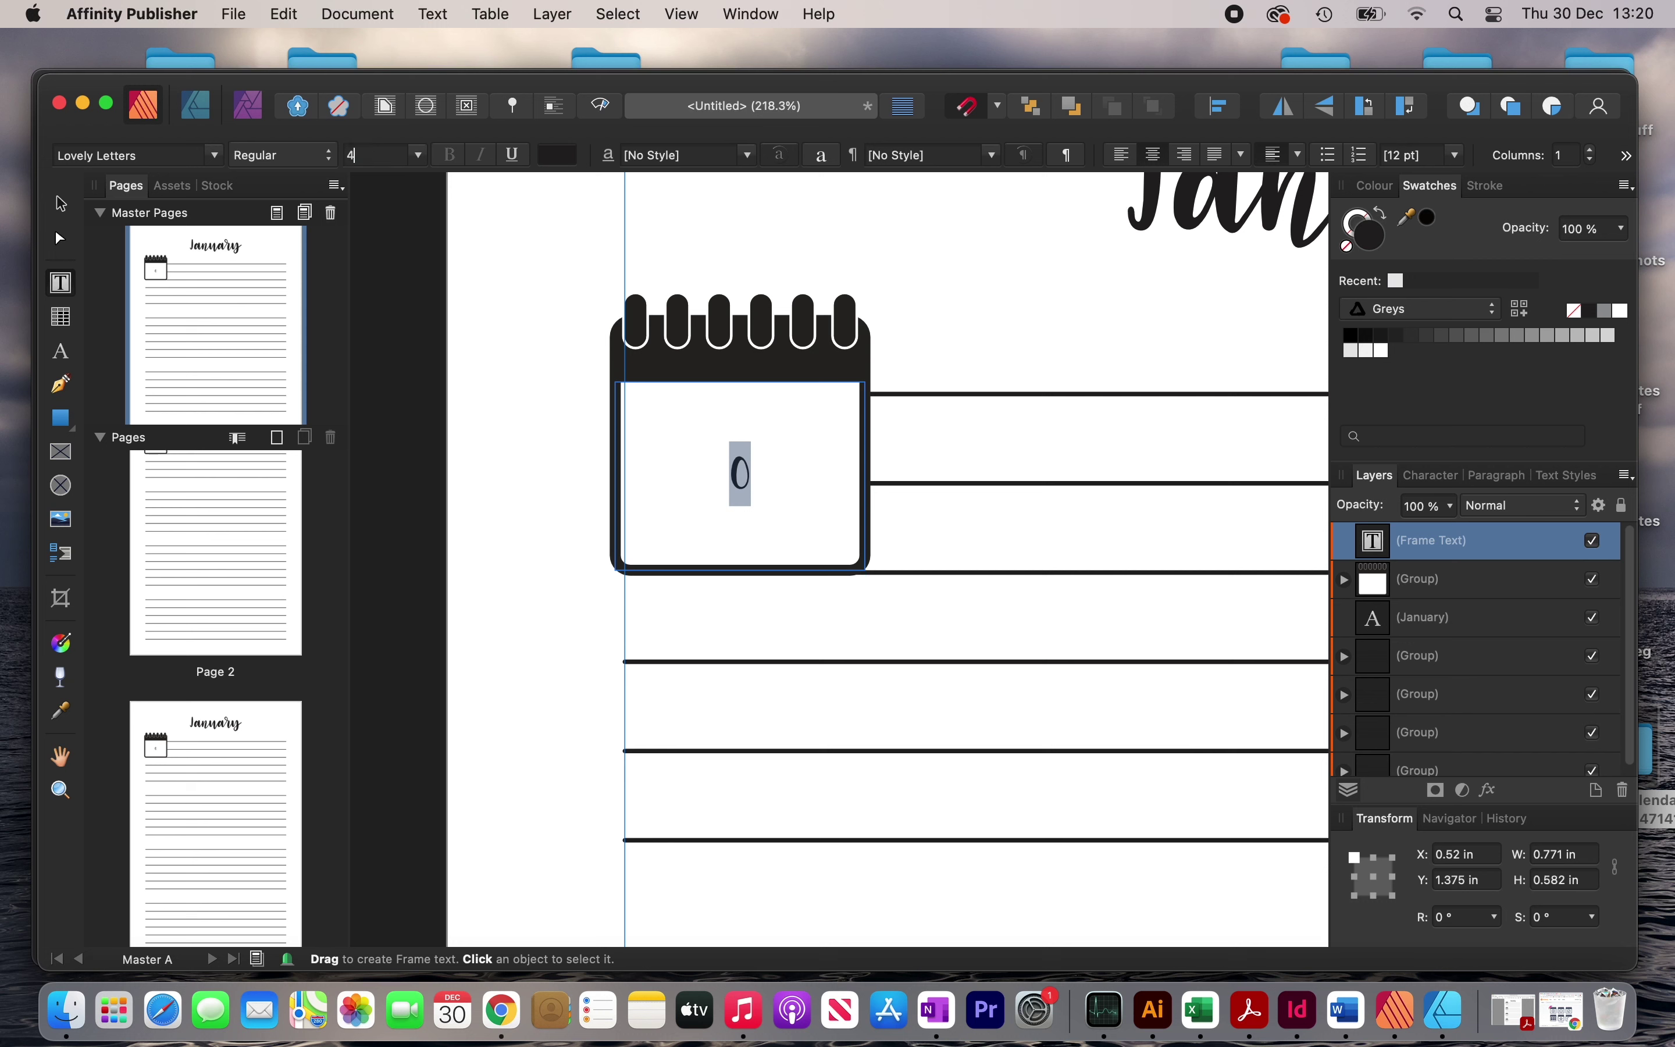
pyautogui.press('Return')
pyautogui.press('Escape')
pyautogui.press('Escape')
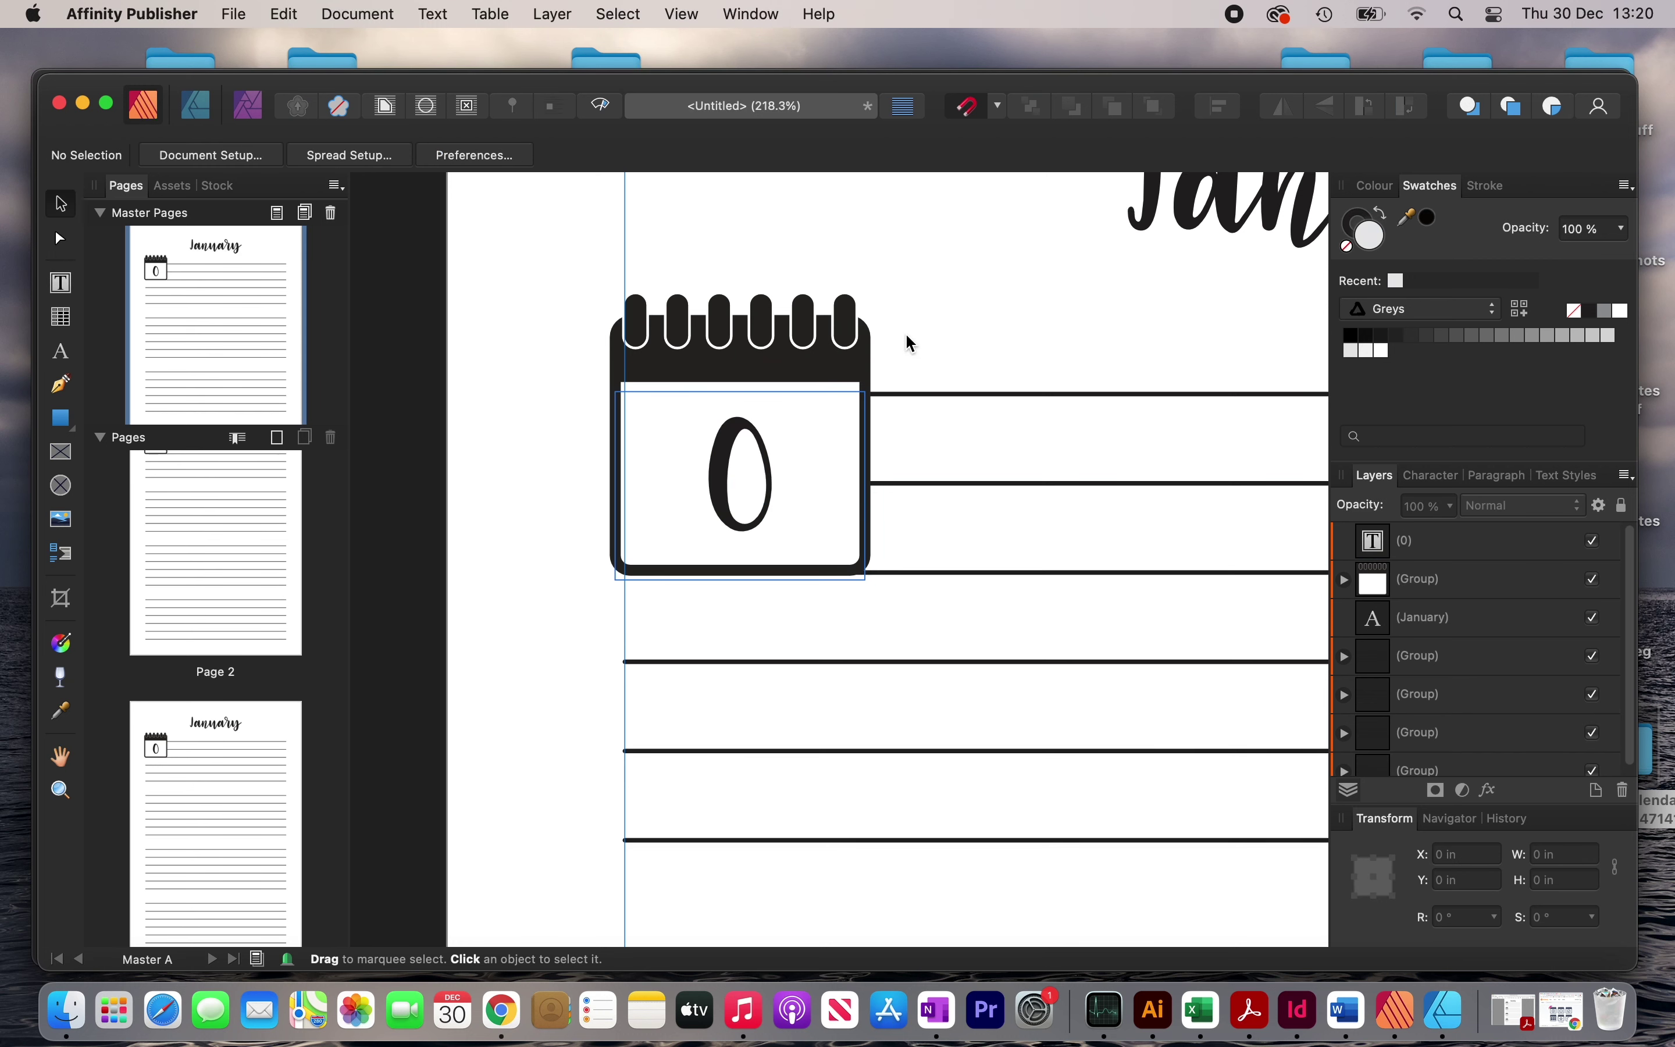
# Group the calendar icon with its "0" text frame.
pyautogui.click(867, 365)
pyautogui.keyDown('shift'); pyautogui.click(783, 452); pyautogui.keyUp('shift')
pyautogui.press('super+g')
# Place three copies of the numbered calendar down the left margin, one at each remaining group of writing lines, keeping X at 0.503 in.
pyautogui.scroll(-5, 781, 443)
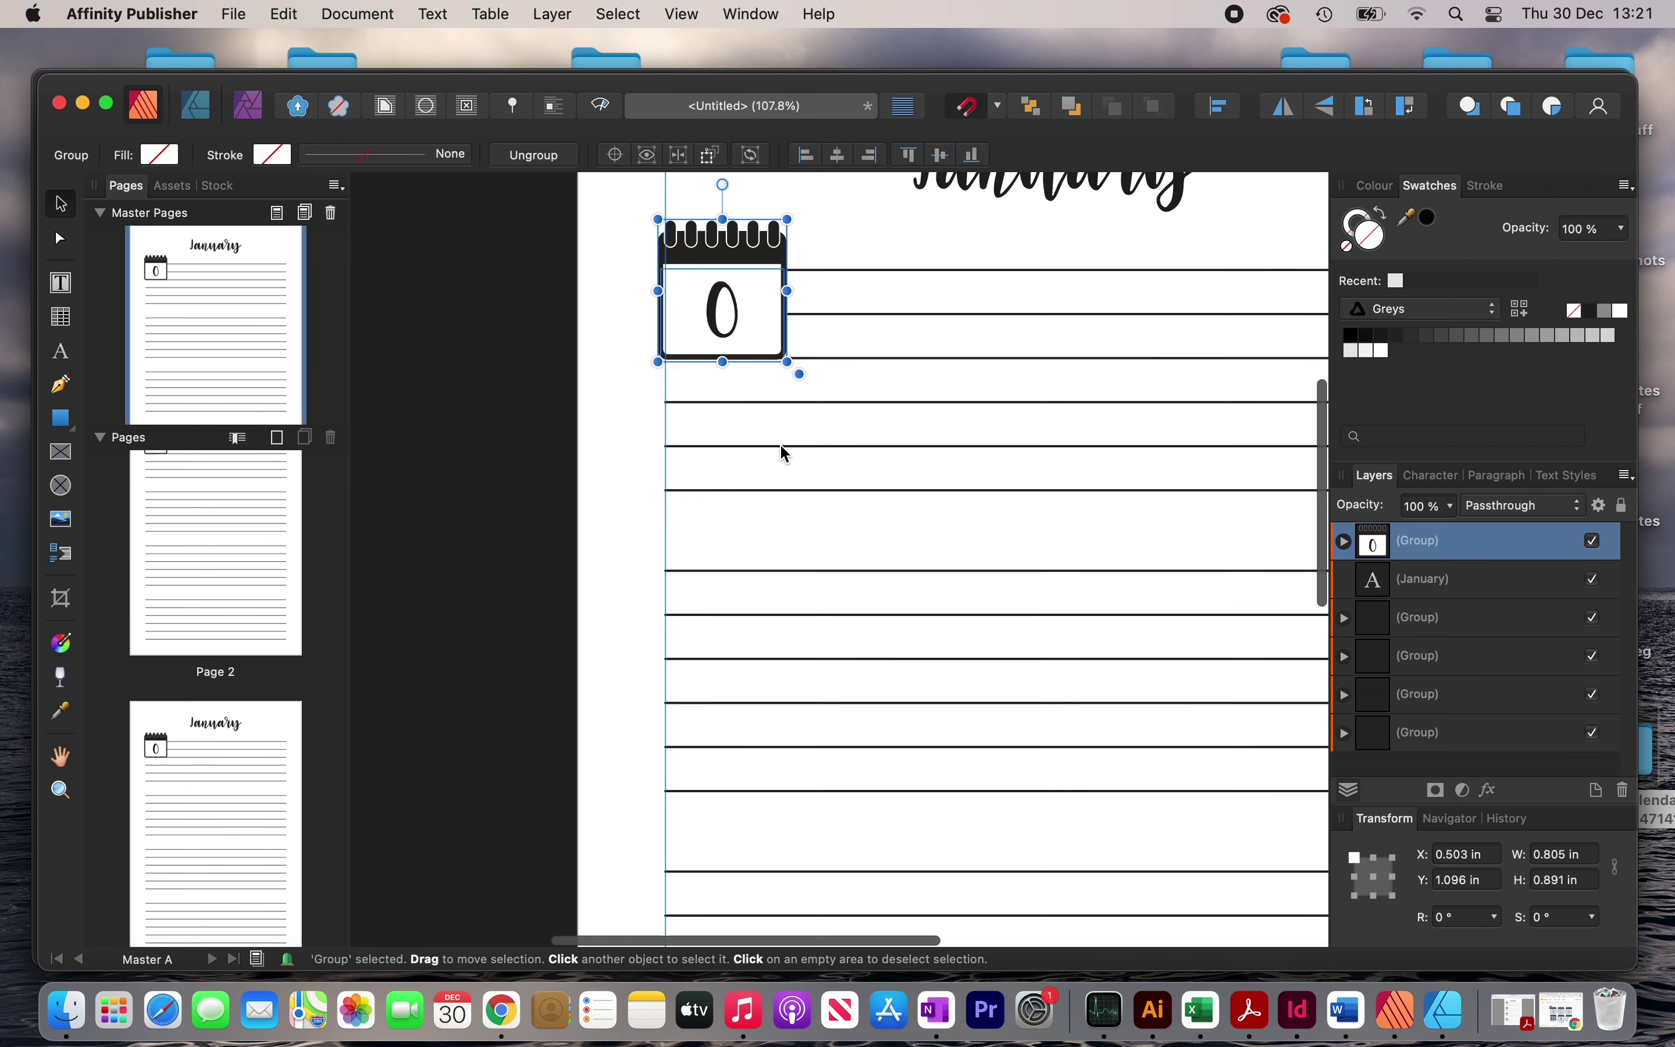
pyautogui.moveTo(753, 310); pyautogui.dragTo(771, 581)
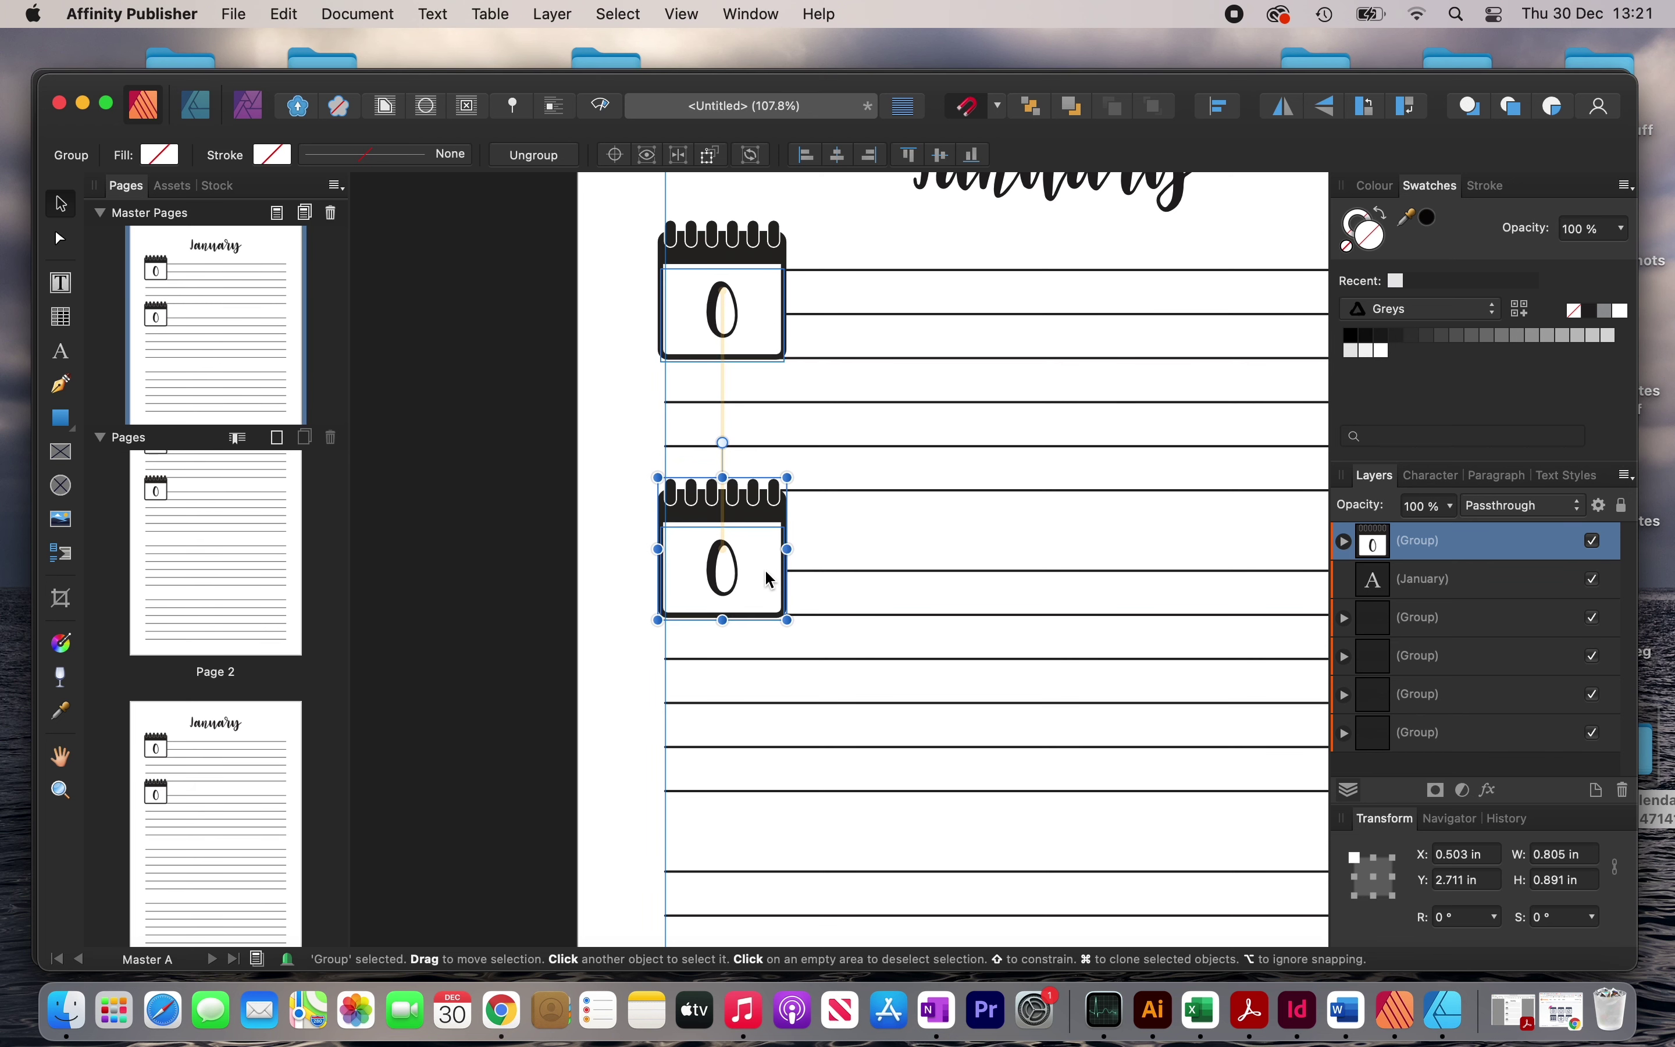
pyautogui.scroll(-5, 768, 578)
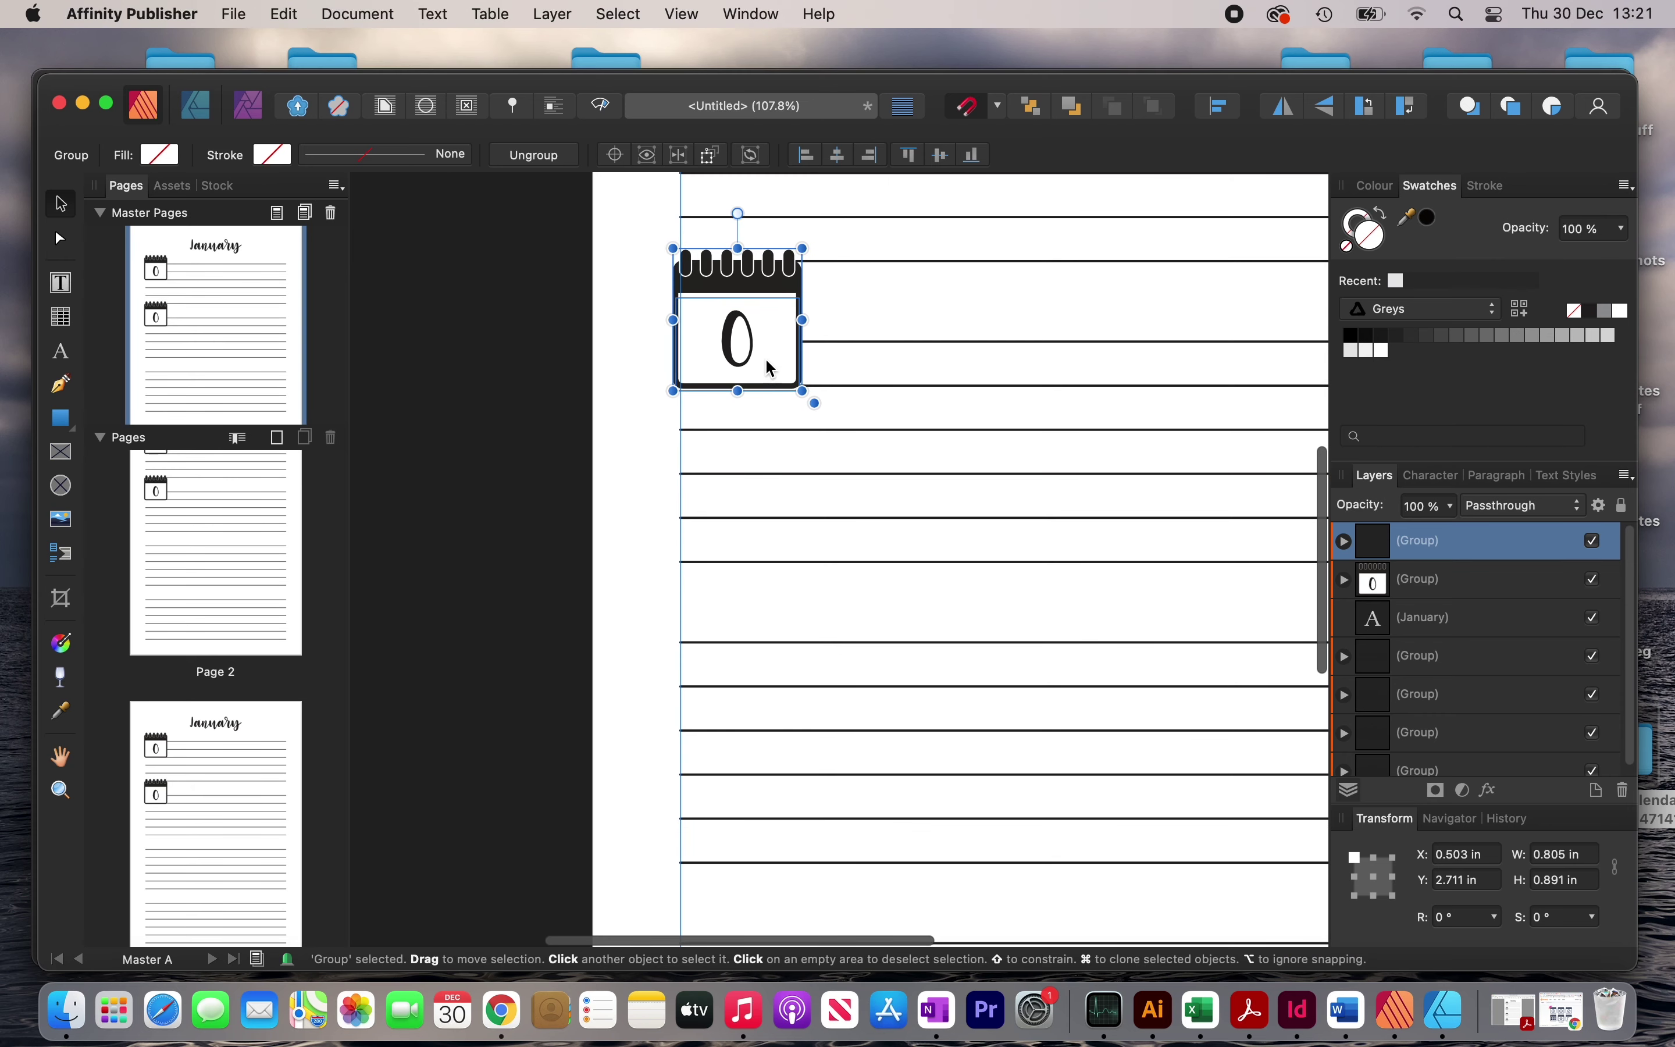
pyautogui.moveTo(772, 368); pyautogui.dragTo(775, 614)
pyautogui.scroll(-7, 772, 615)
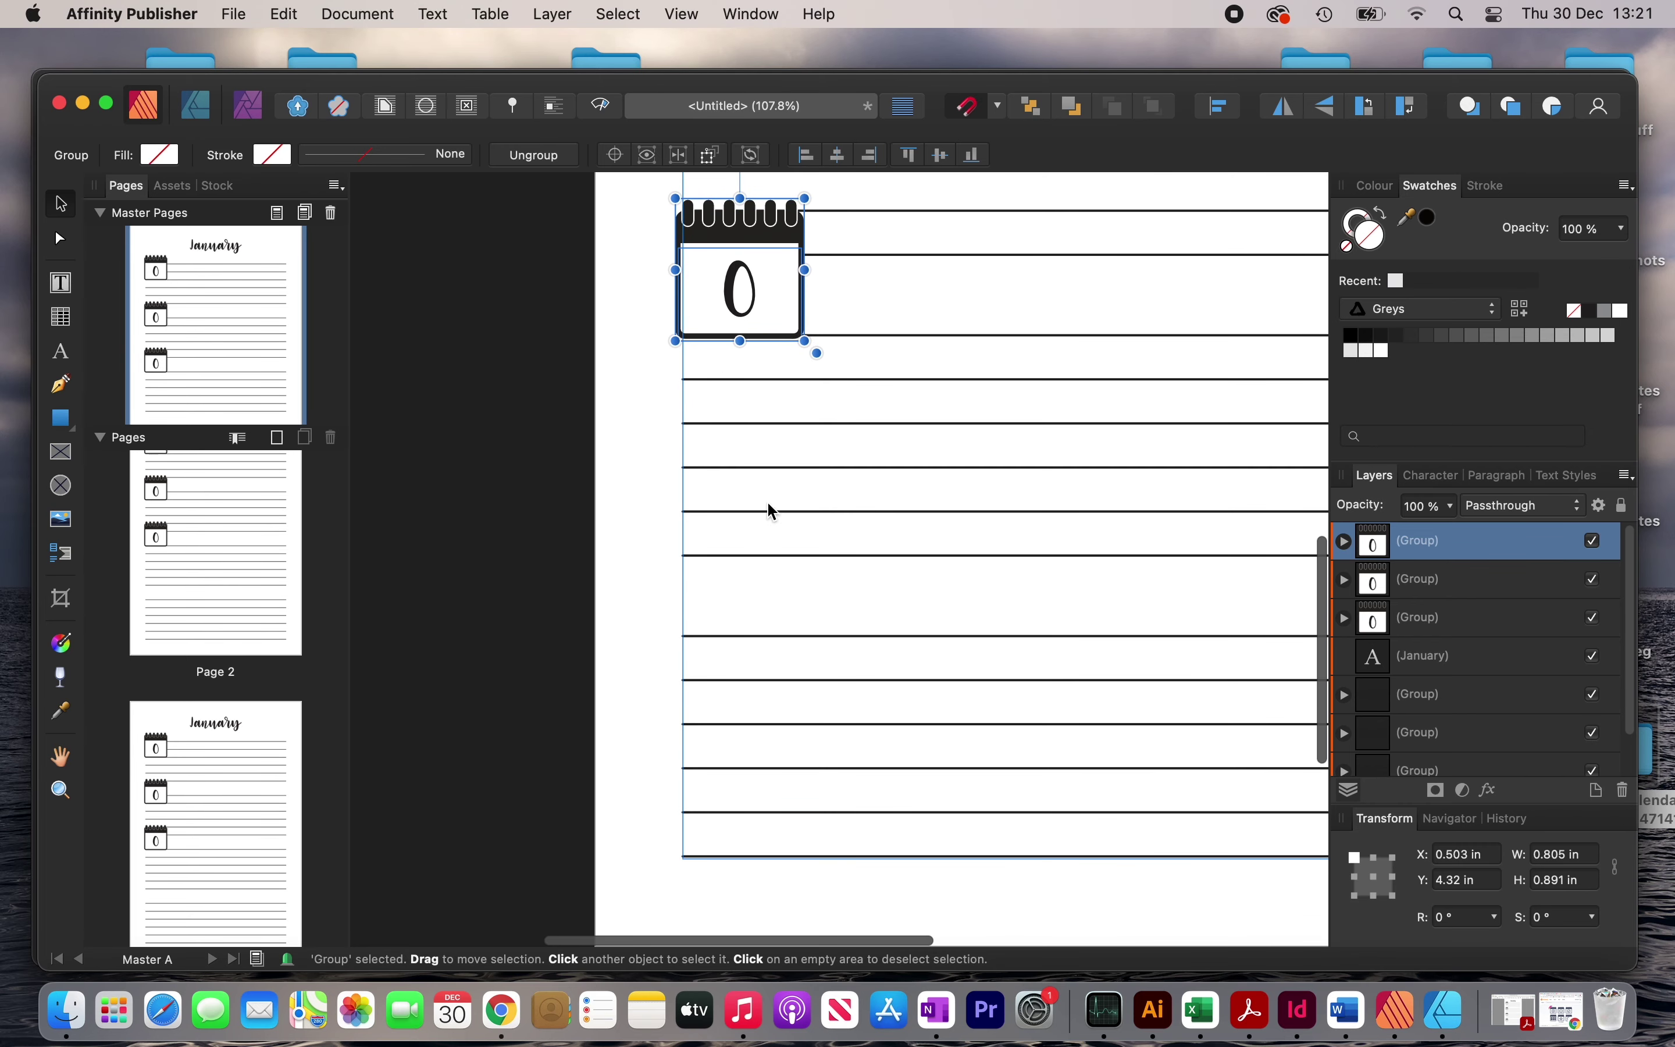
pyautogui.moveTo(762, 305); pyautogui.dragTo(775, 690)
# Lower the second and third calendars so each base rests on the third writing line of its group.
pyautogui.click(783, 320)
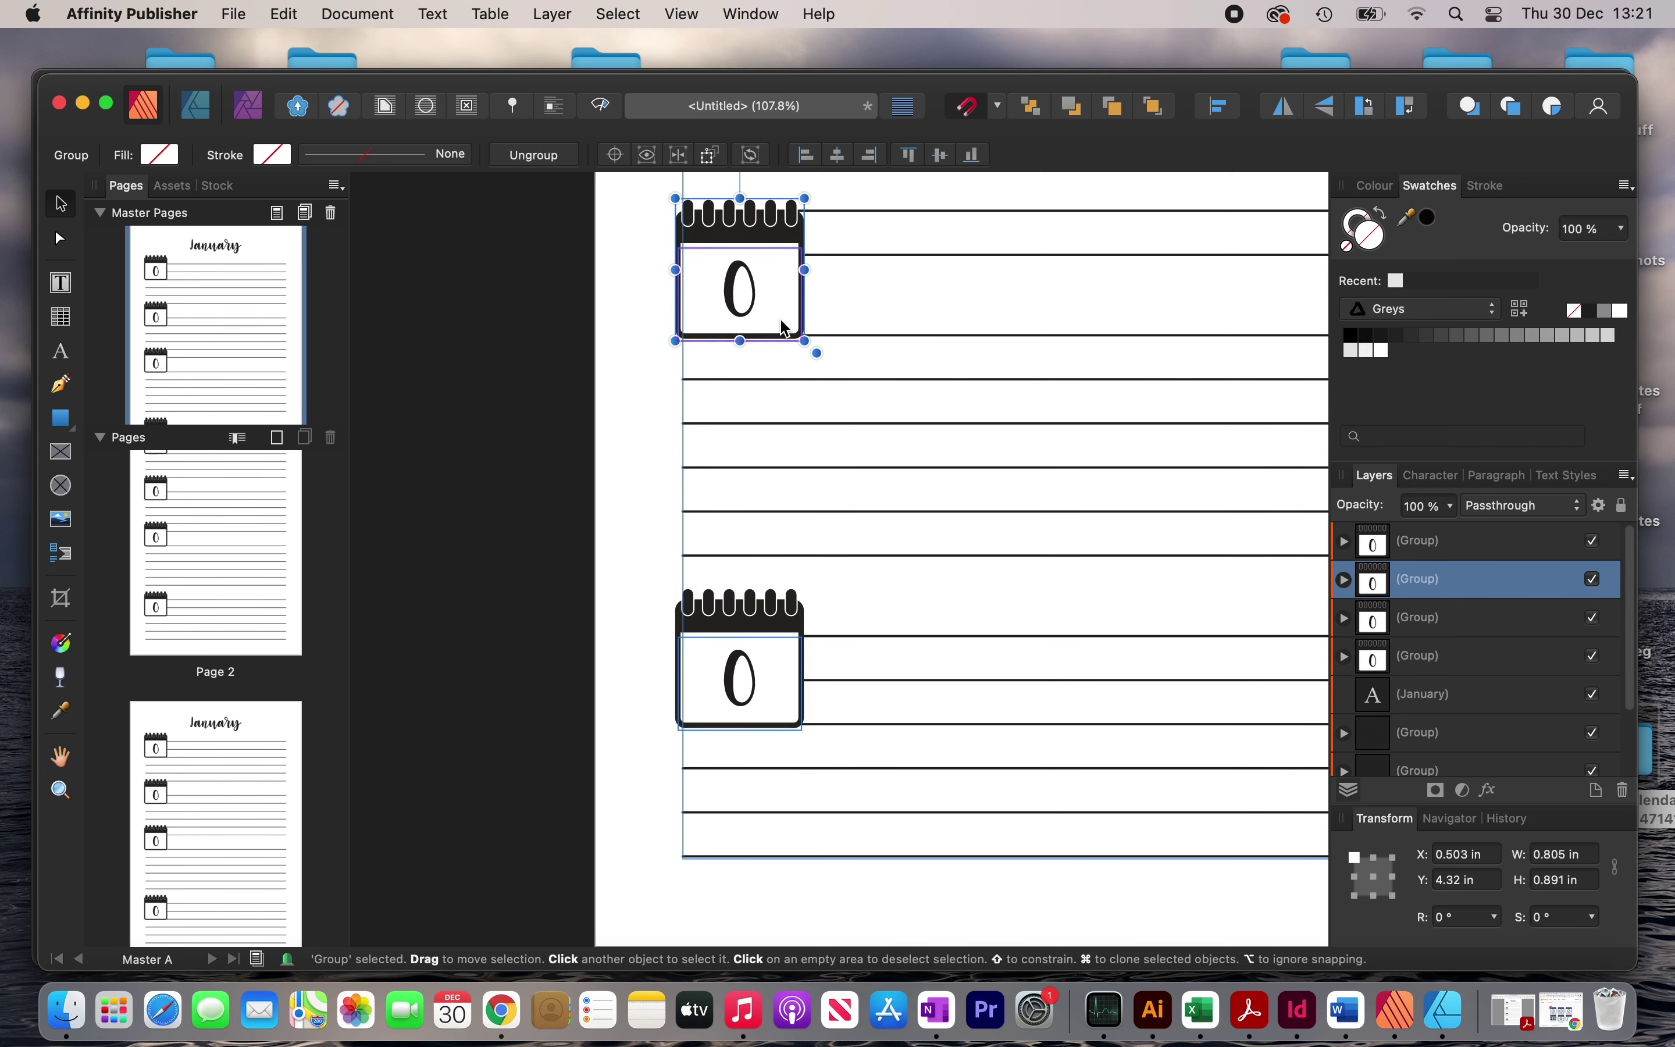
pyautogui.moveTo(782, 323); pyautogui.dragTo(786, 397)
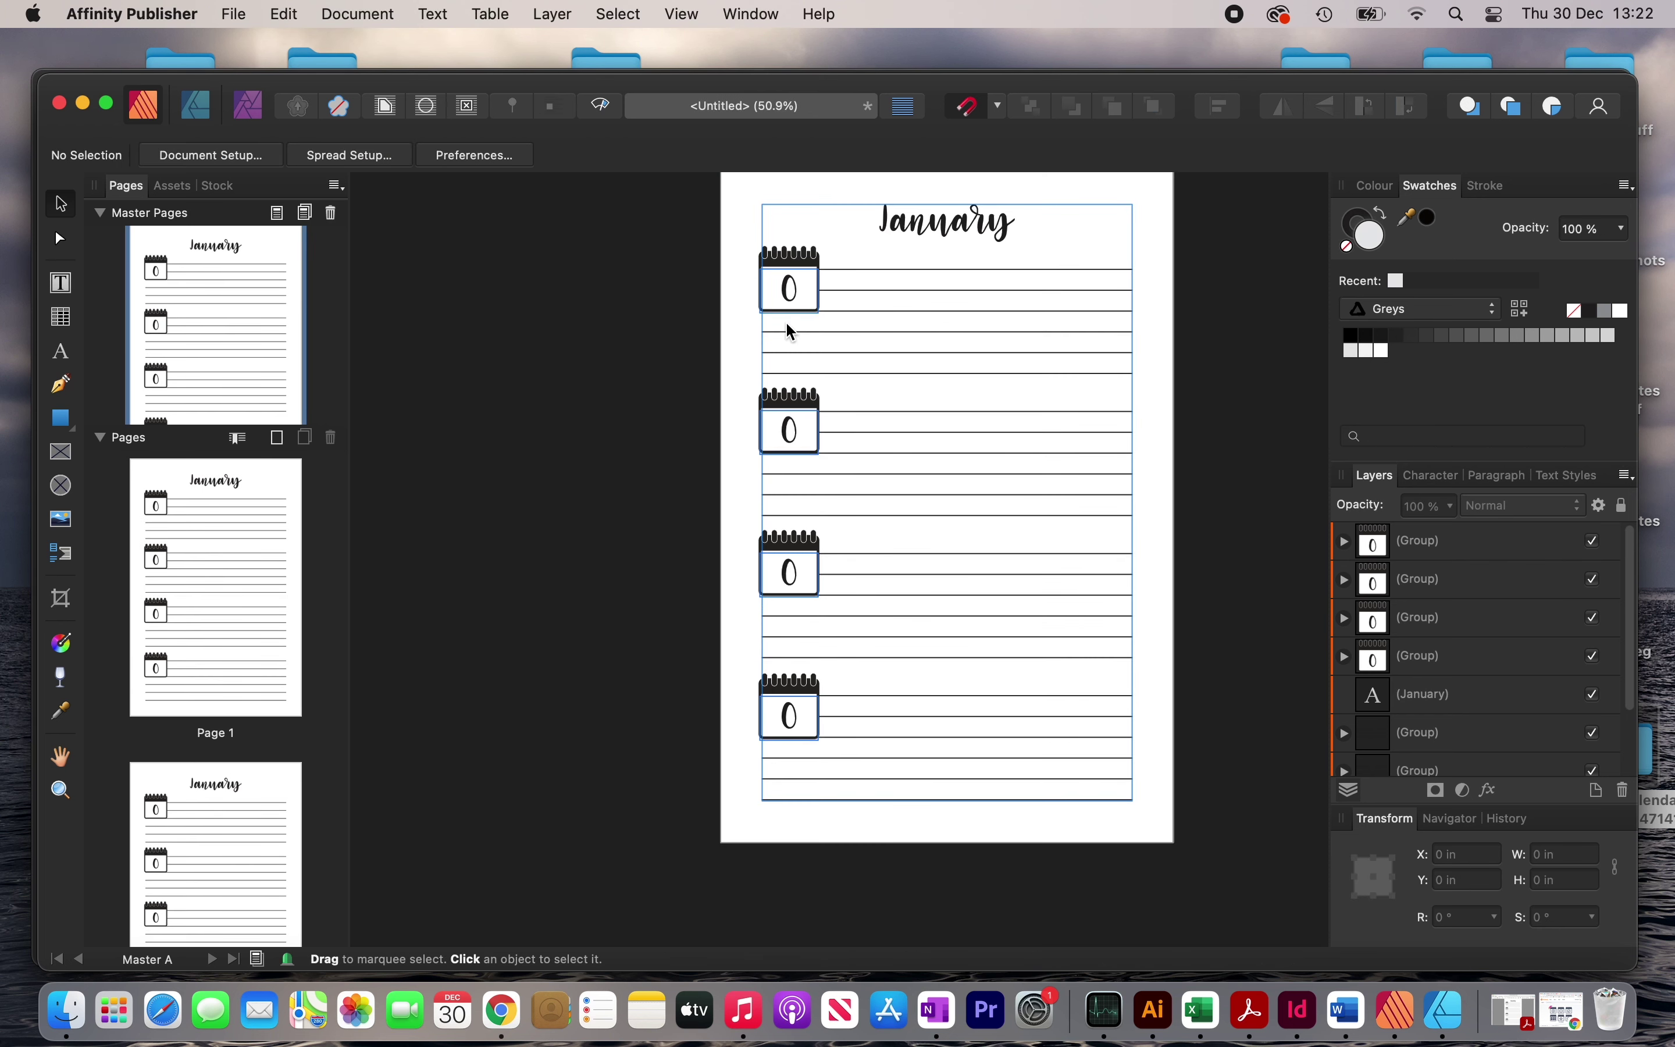
pyautogui.scroll(2, 791, 332)
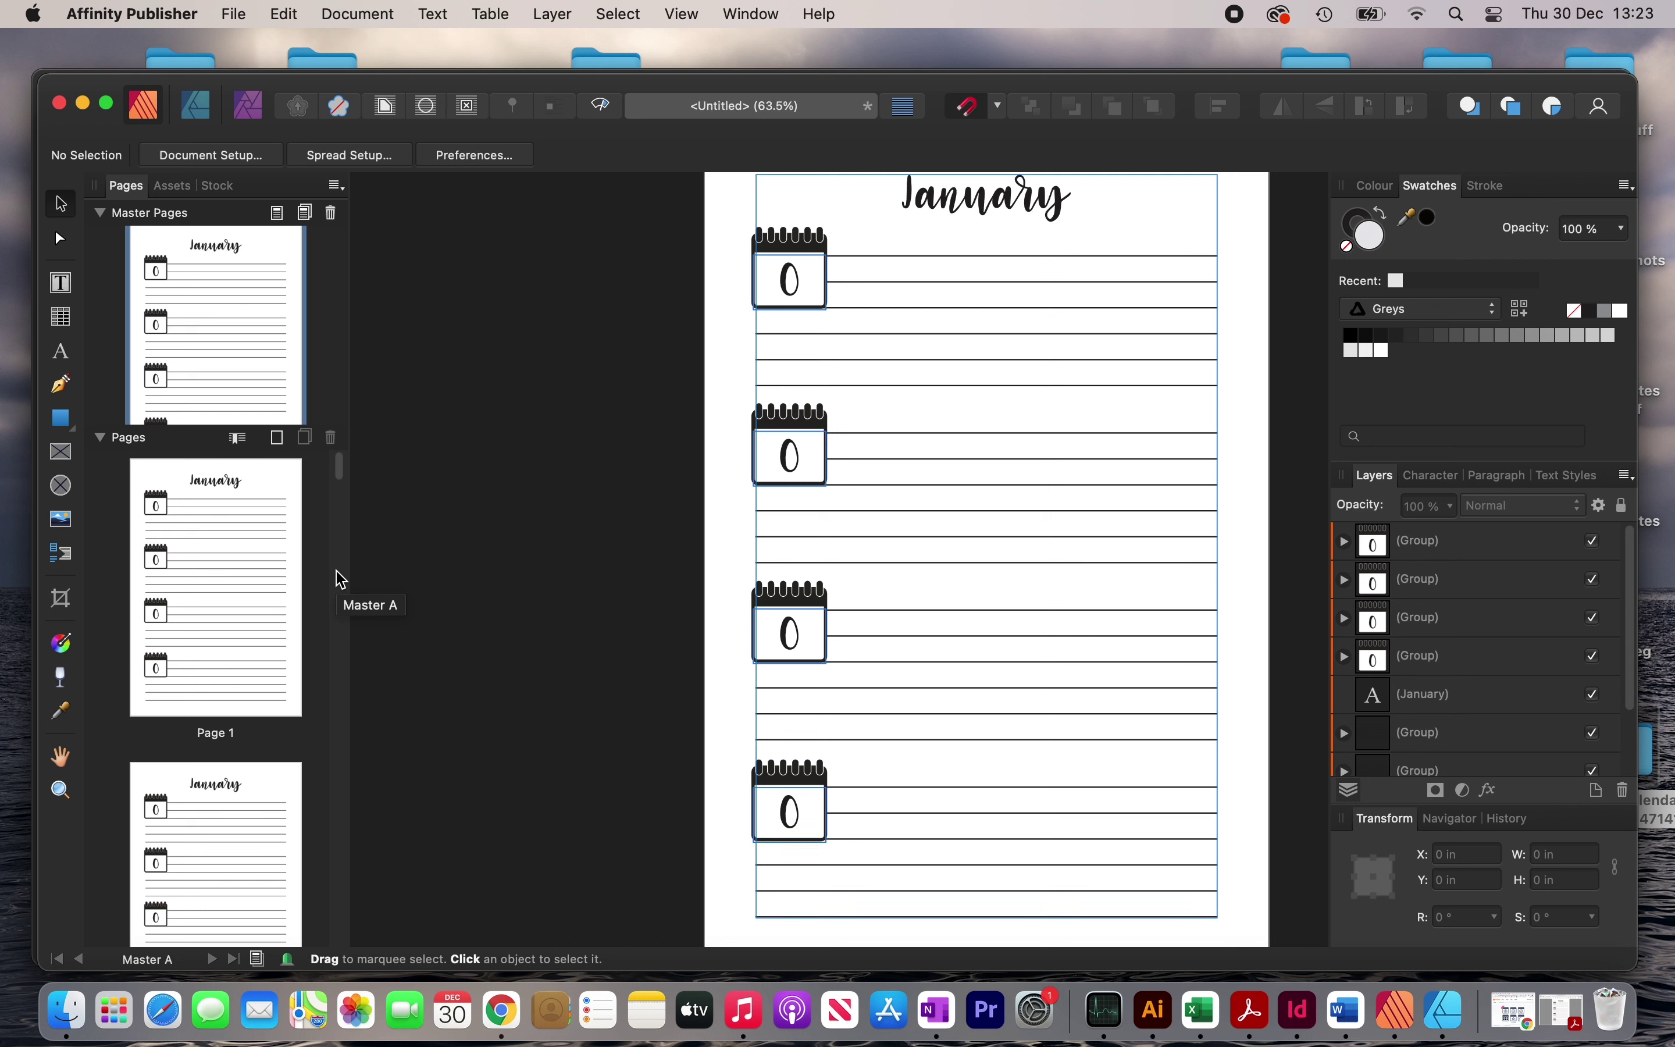
# Clear the masters from pages 9 and 10 to leave them blank.
pyautogui.scroll(-15, 203, 647)
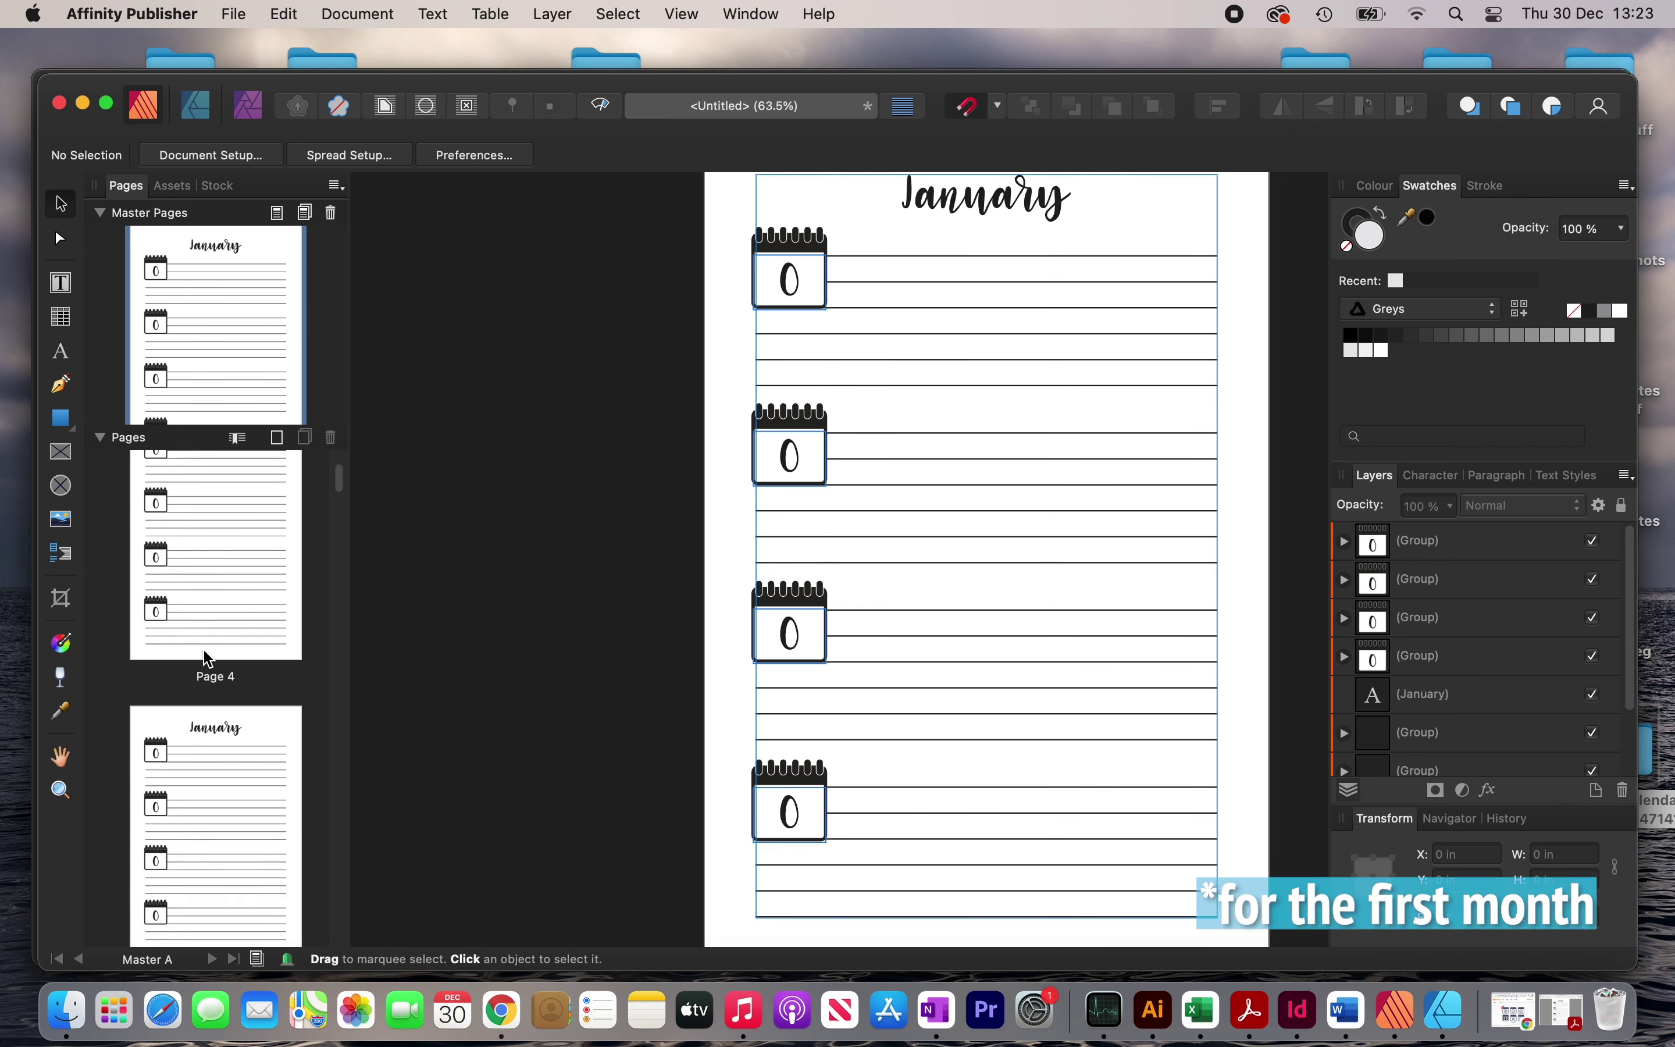
pyautogui.scroll(-12, 203, 648)
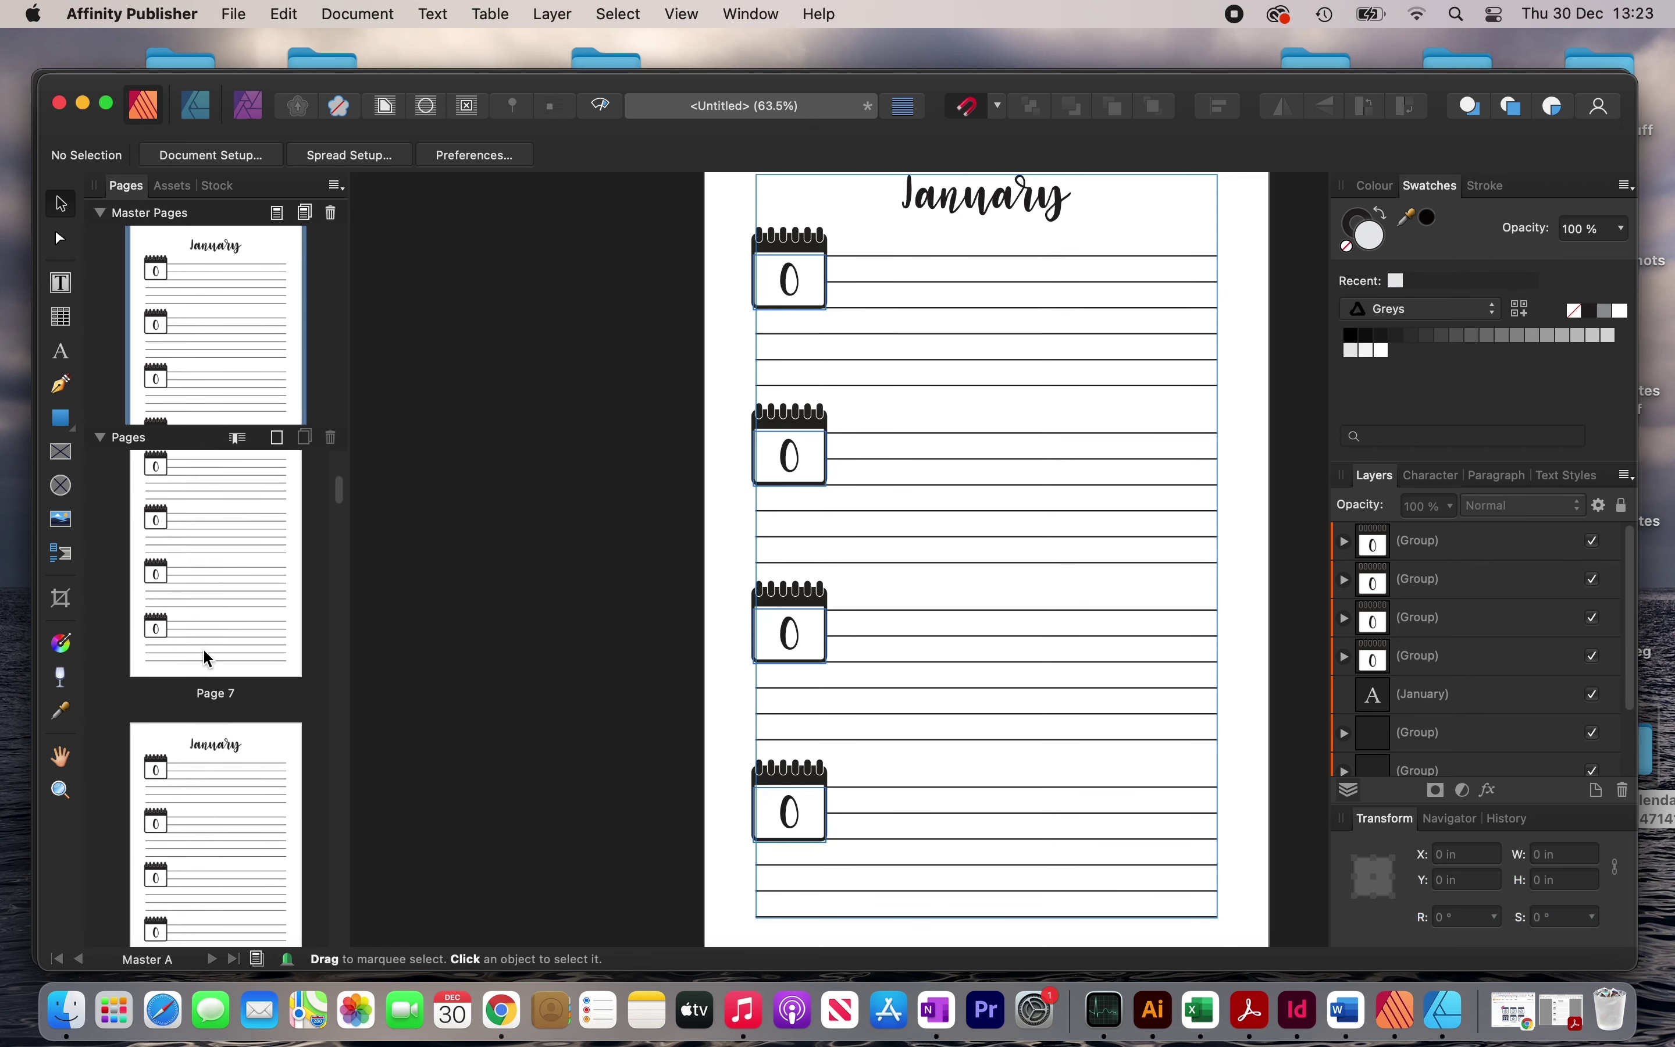
pyautogui.scroll(-3, 203, 648)
pyautogui.click(218, 571)
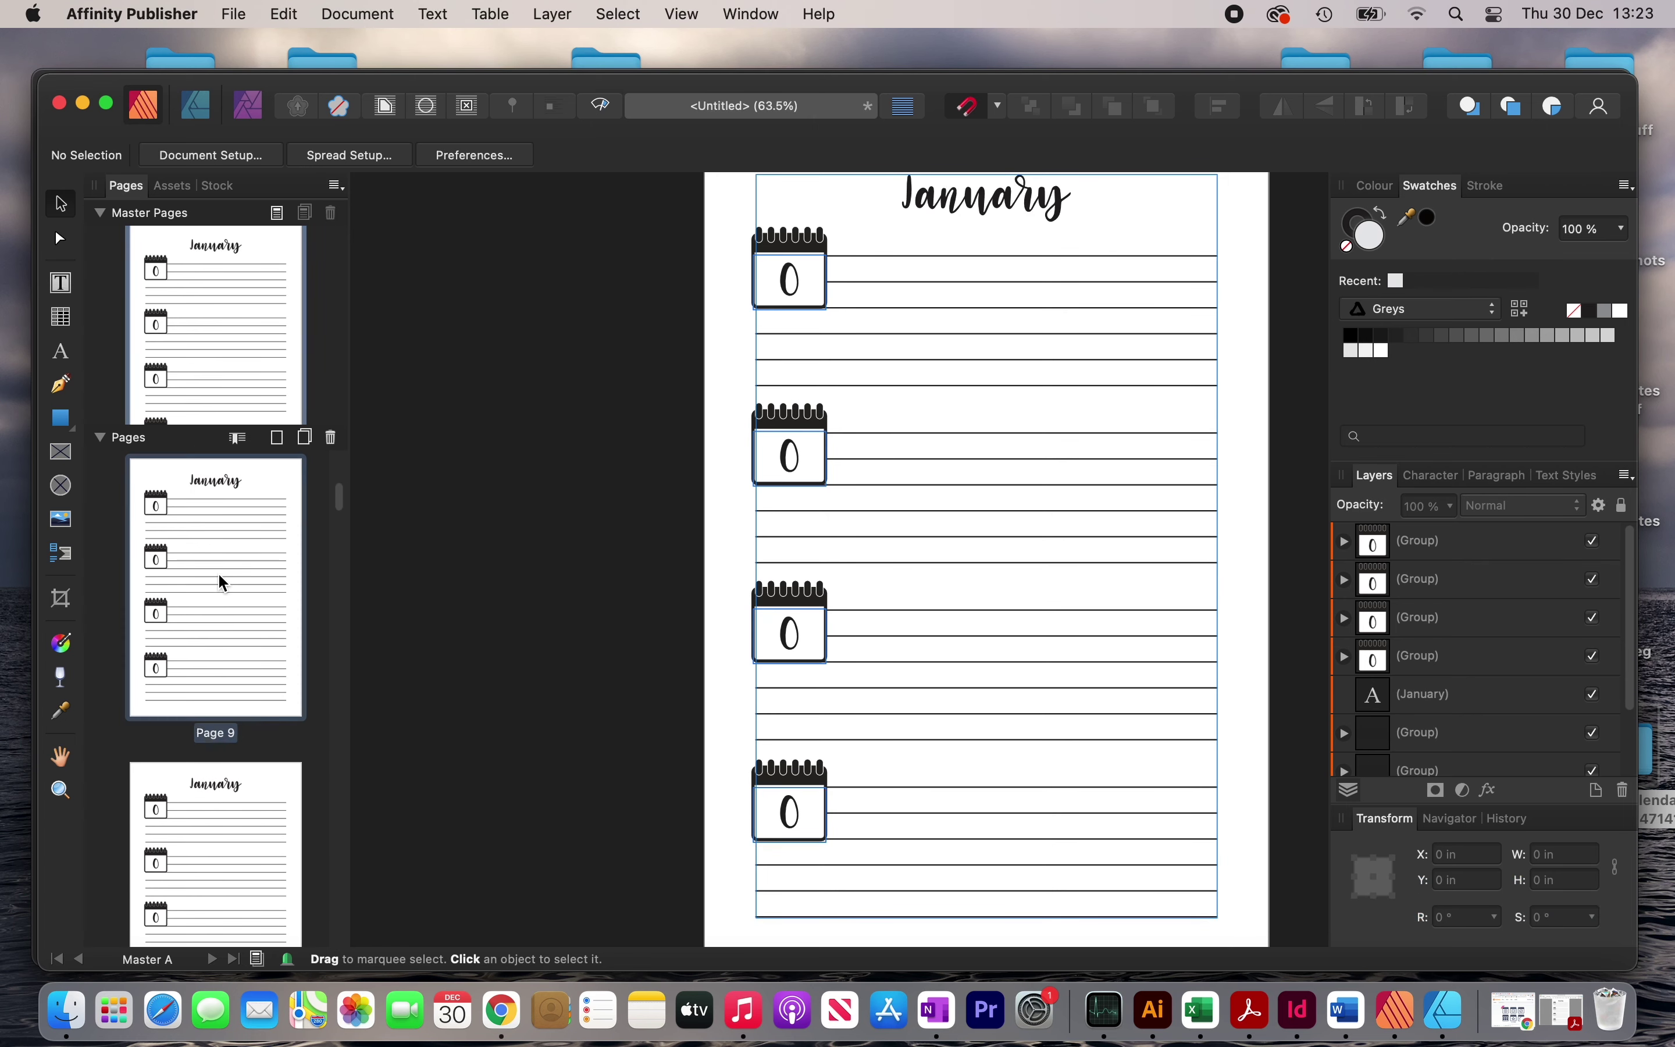
pyautogui.click(220, 849)
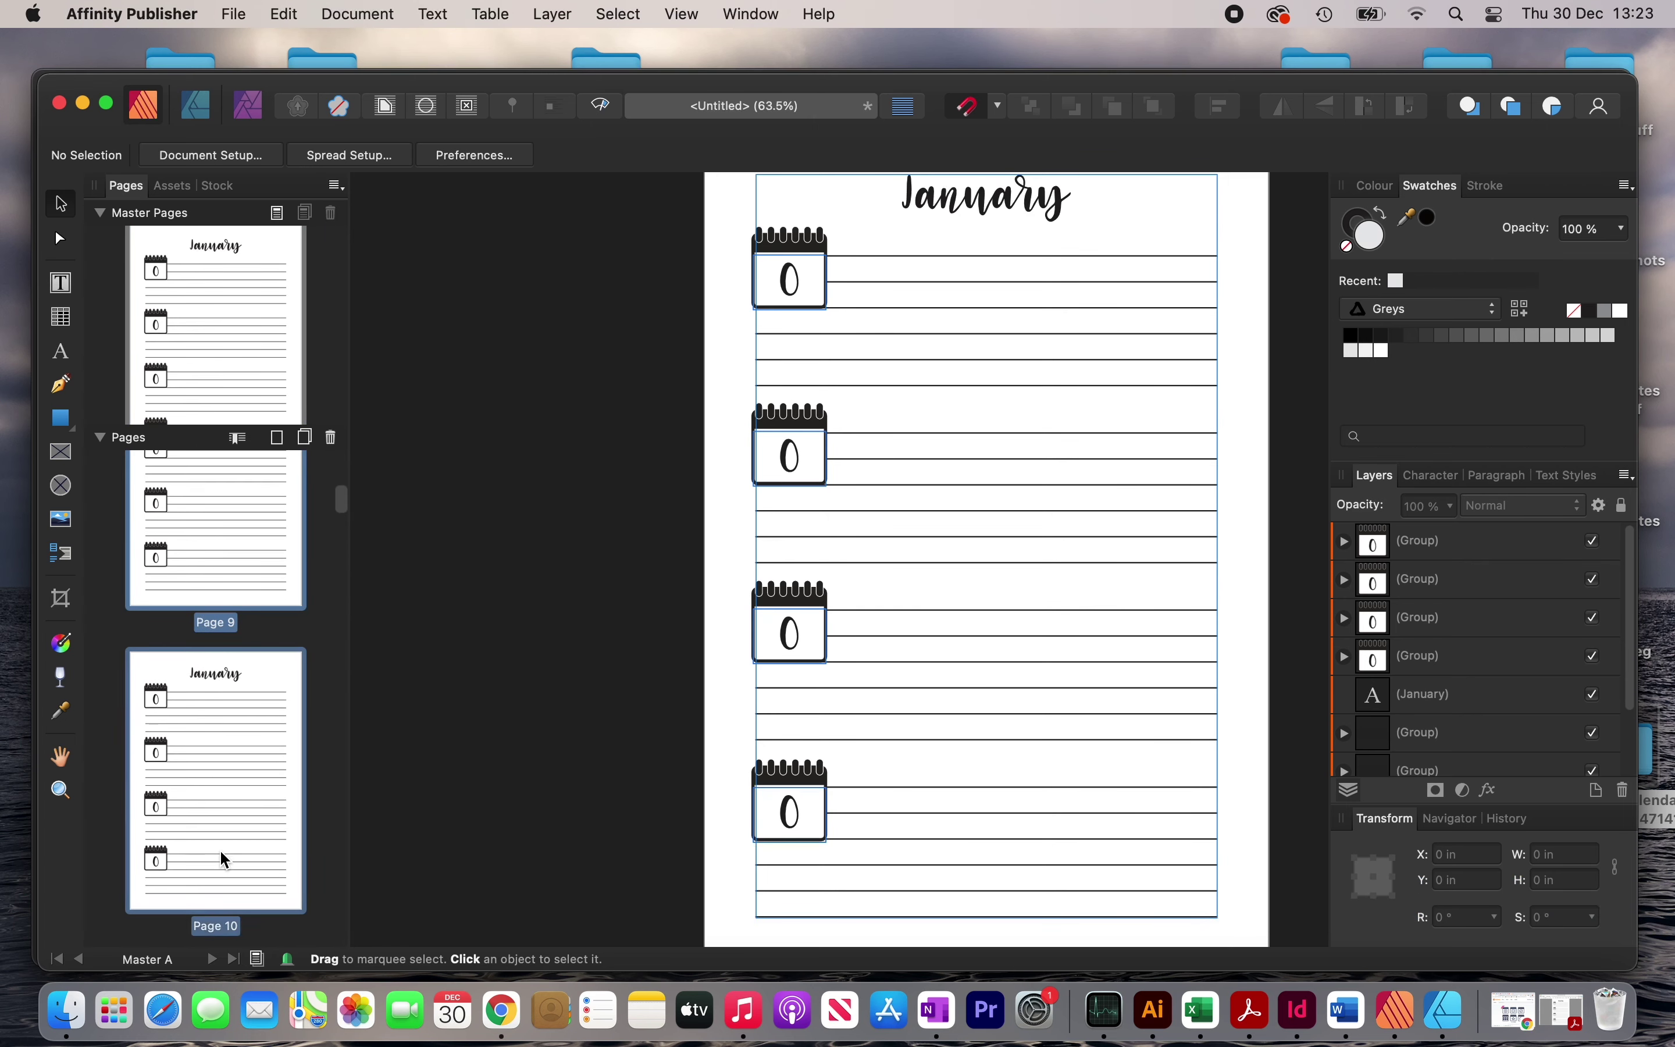
pyautogui.rightClick(203, 524)
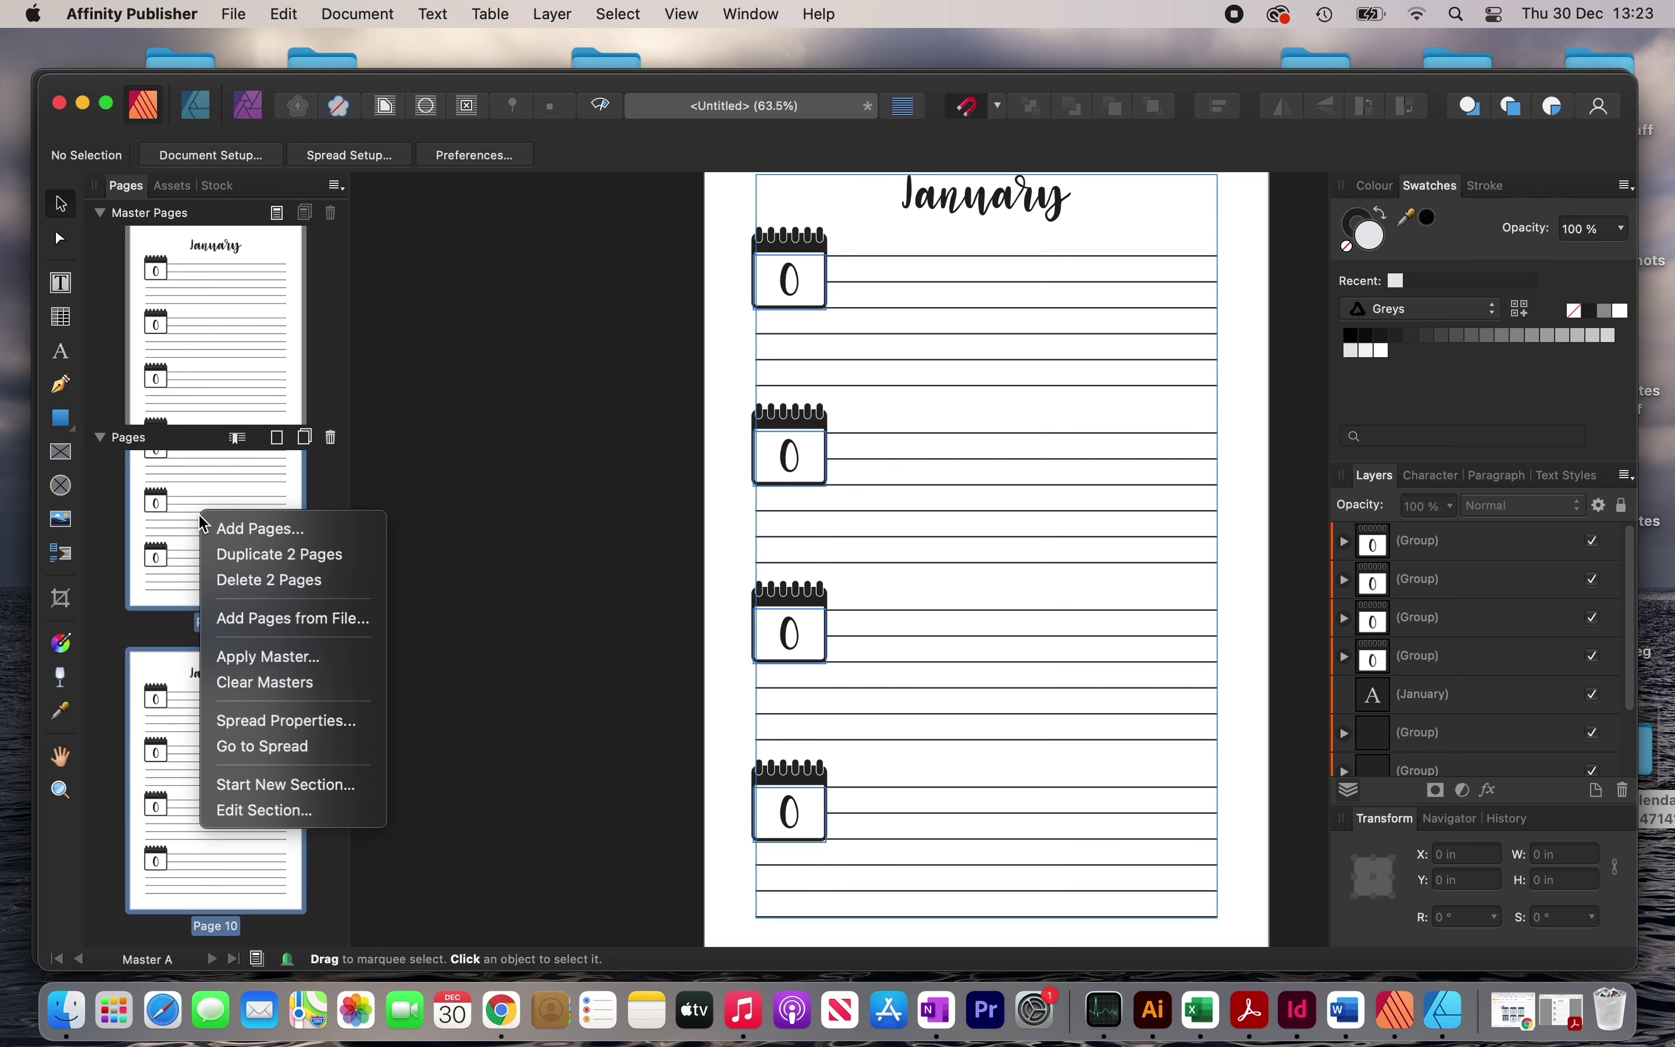
pyautogui.click(266, 682)
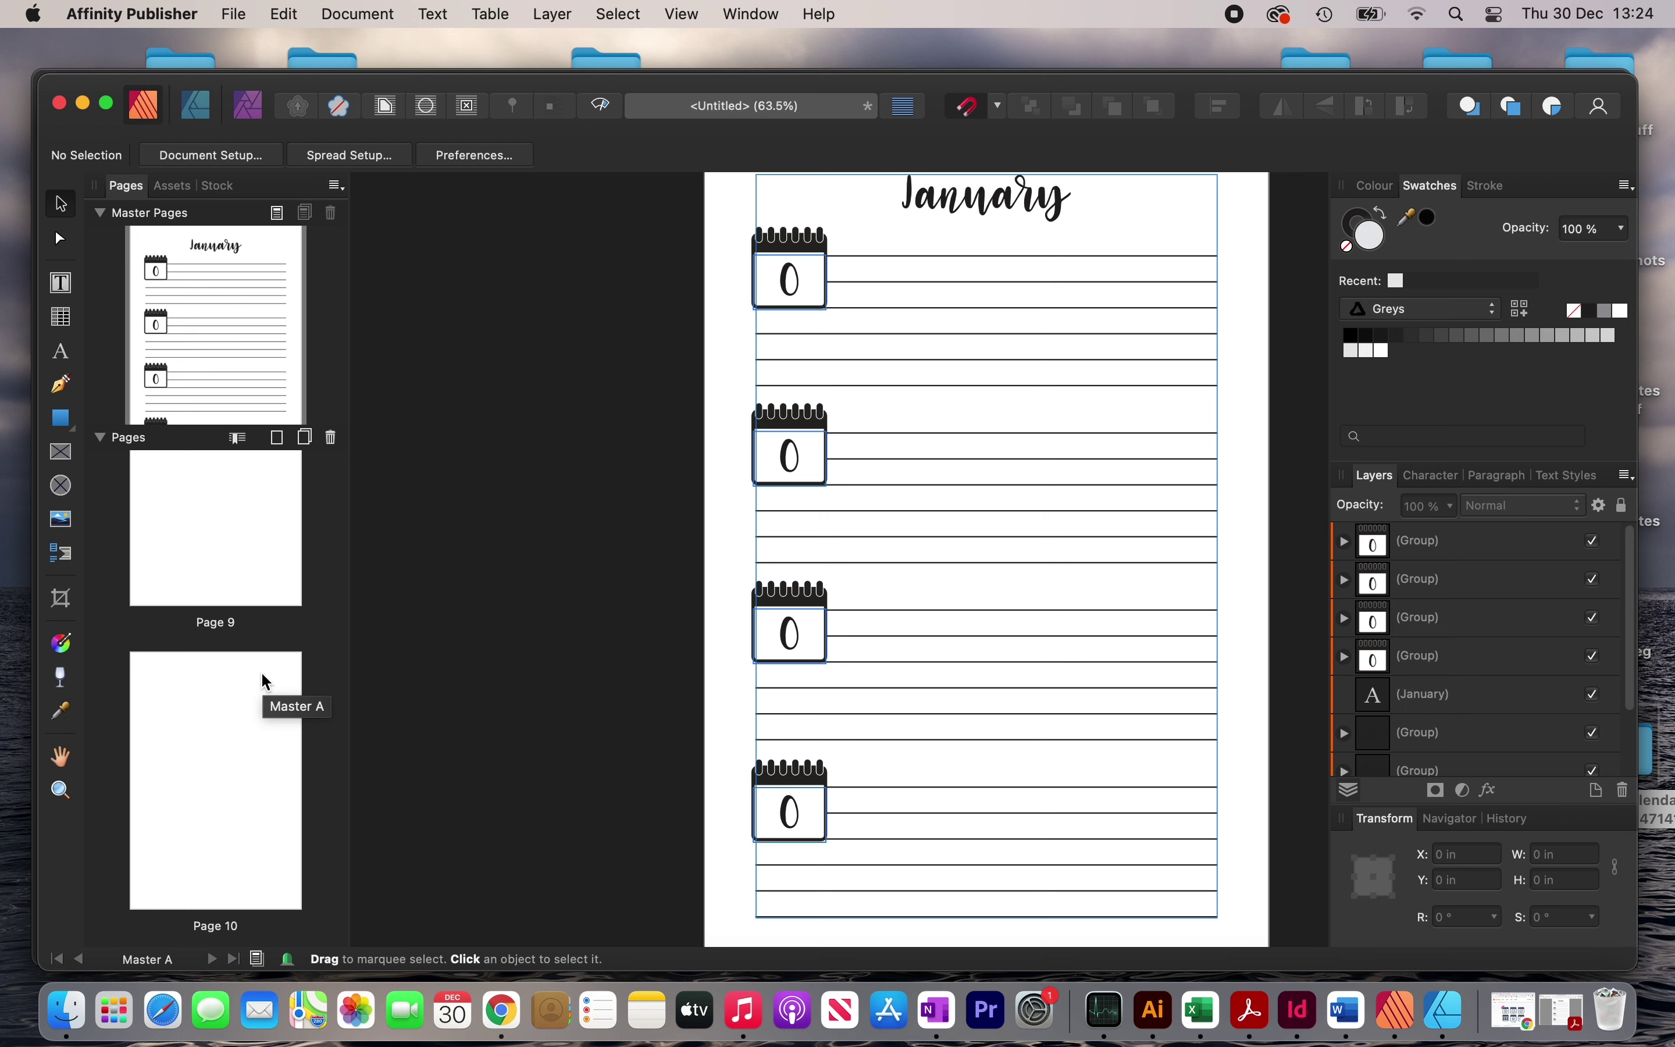
# Clear the masters from pages 19 and 20 to leave them blank.
pyautogui.scroll(-10, 262, 675)
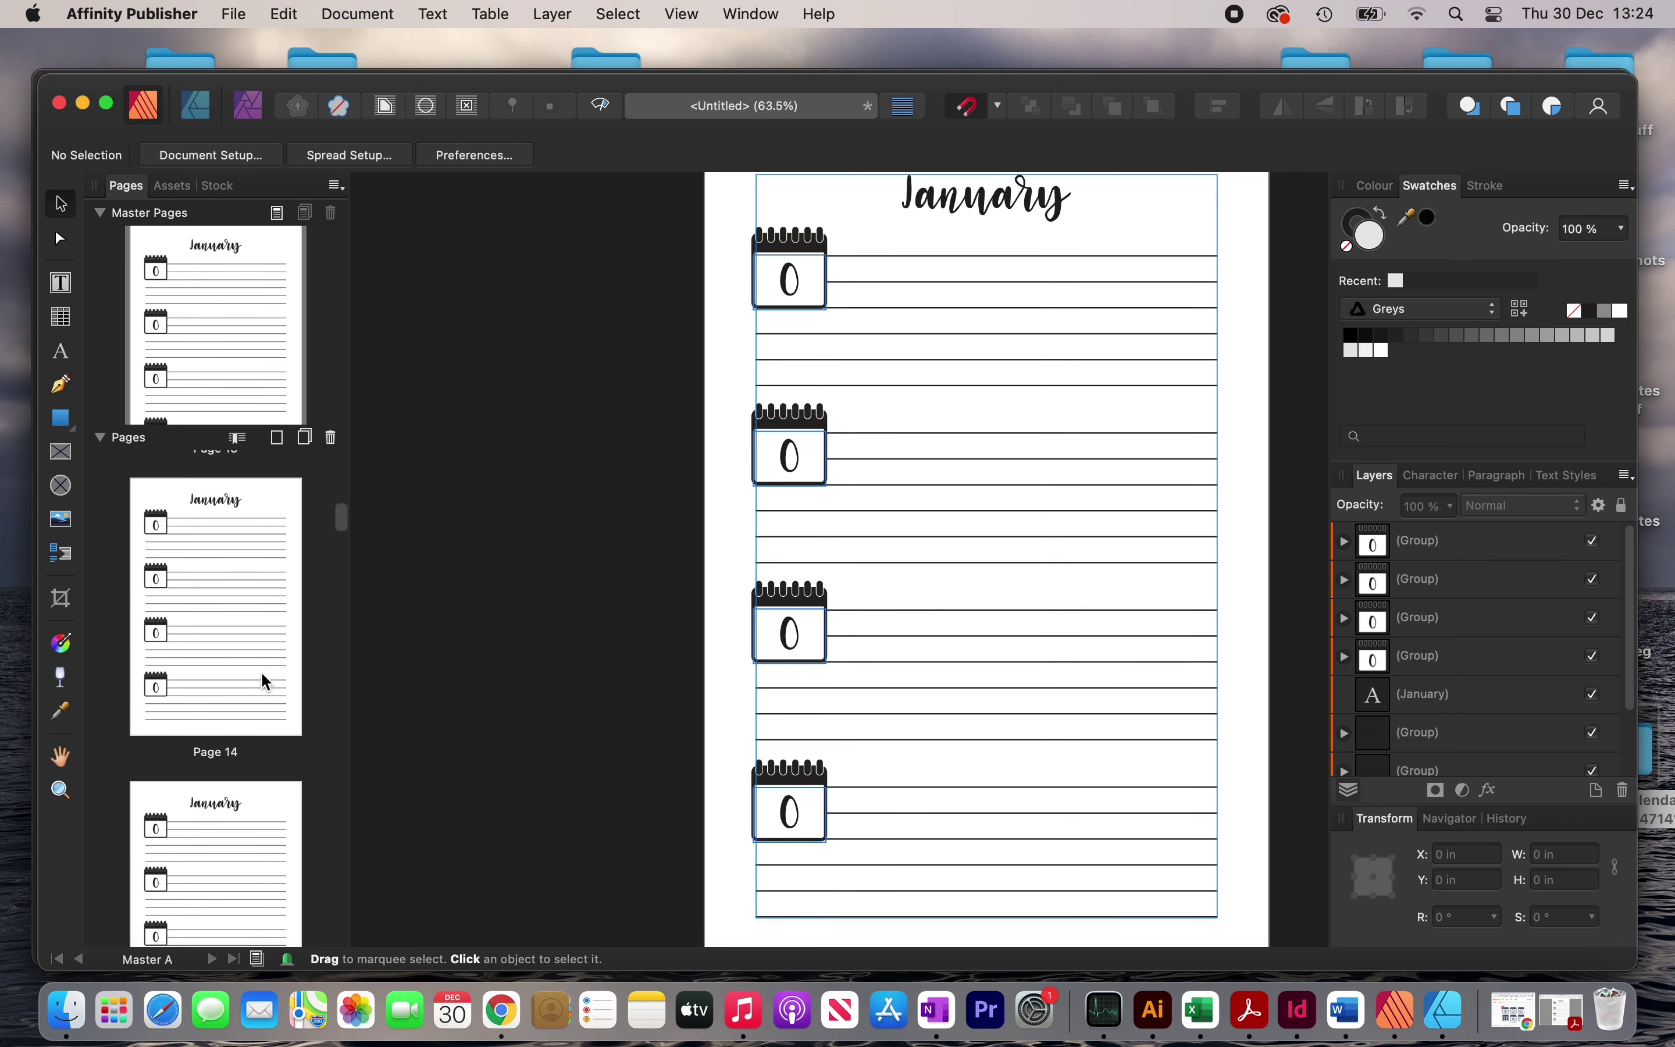
pyautogui.scroll(-8, 266, 682)
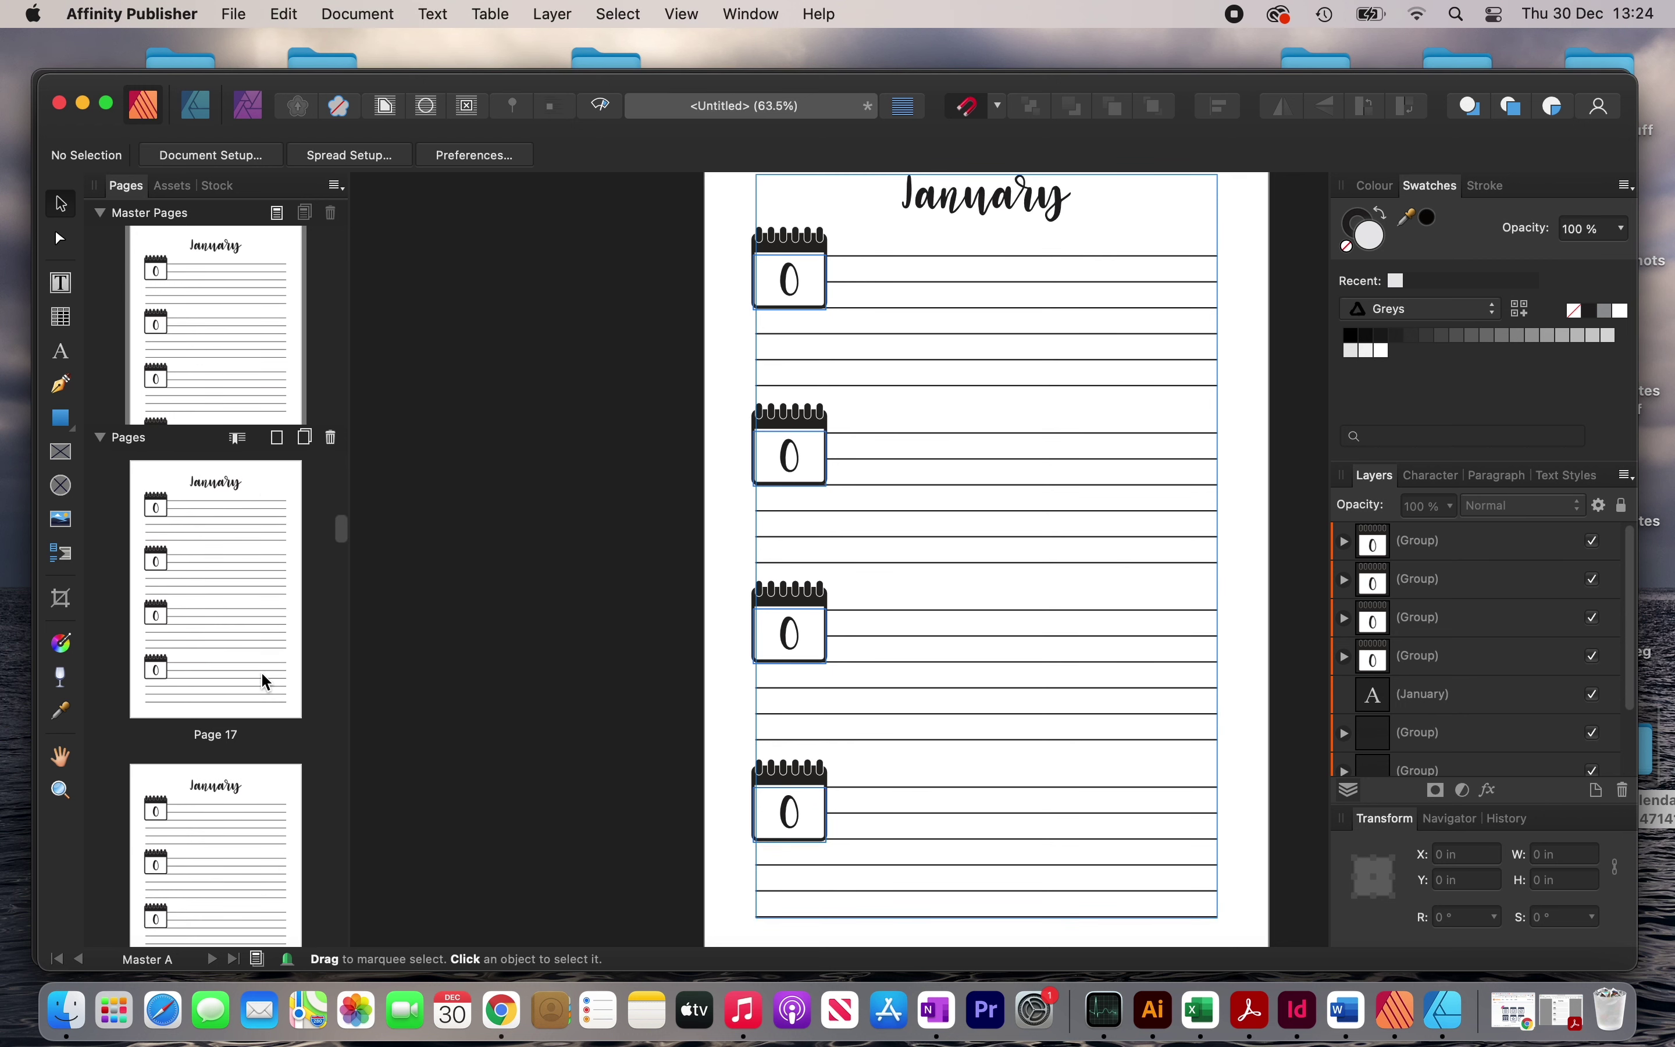
pyautogui.scroll(-6, 262, 683)
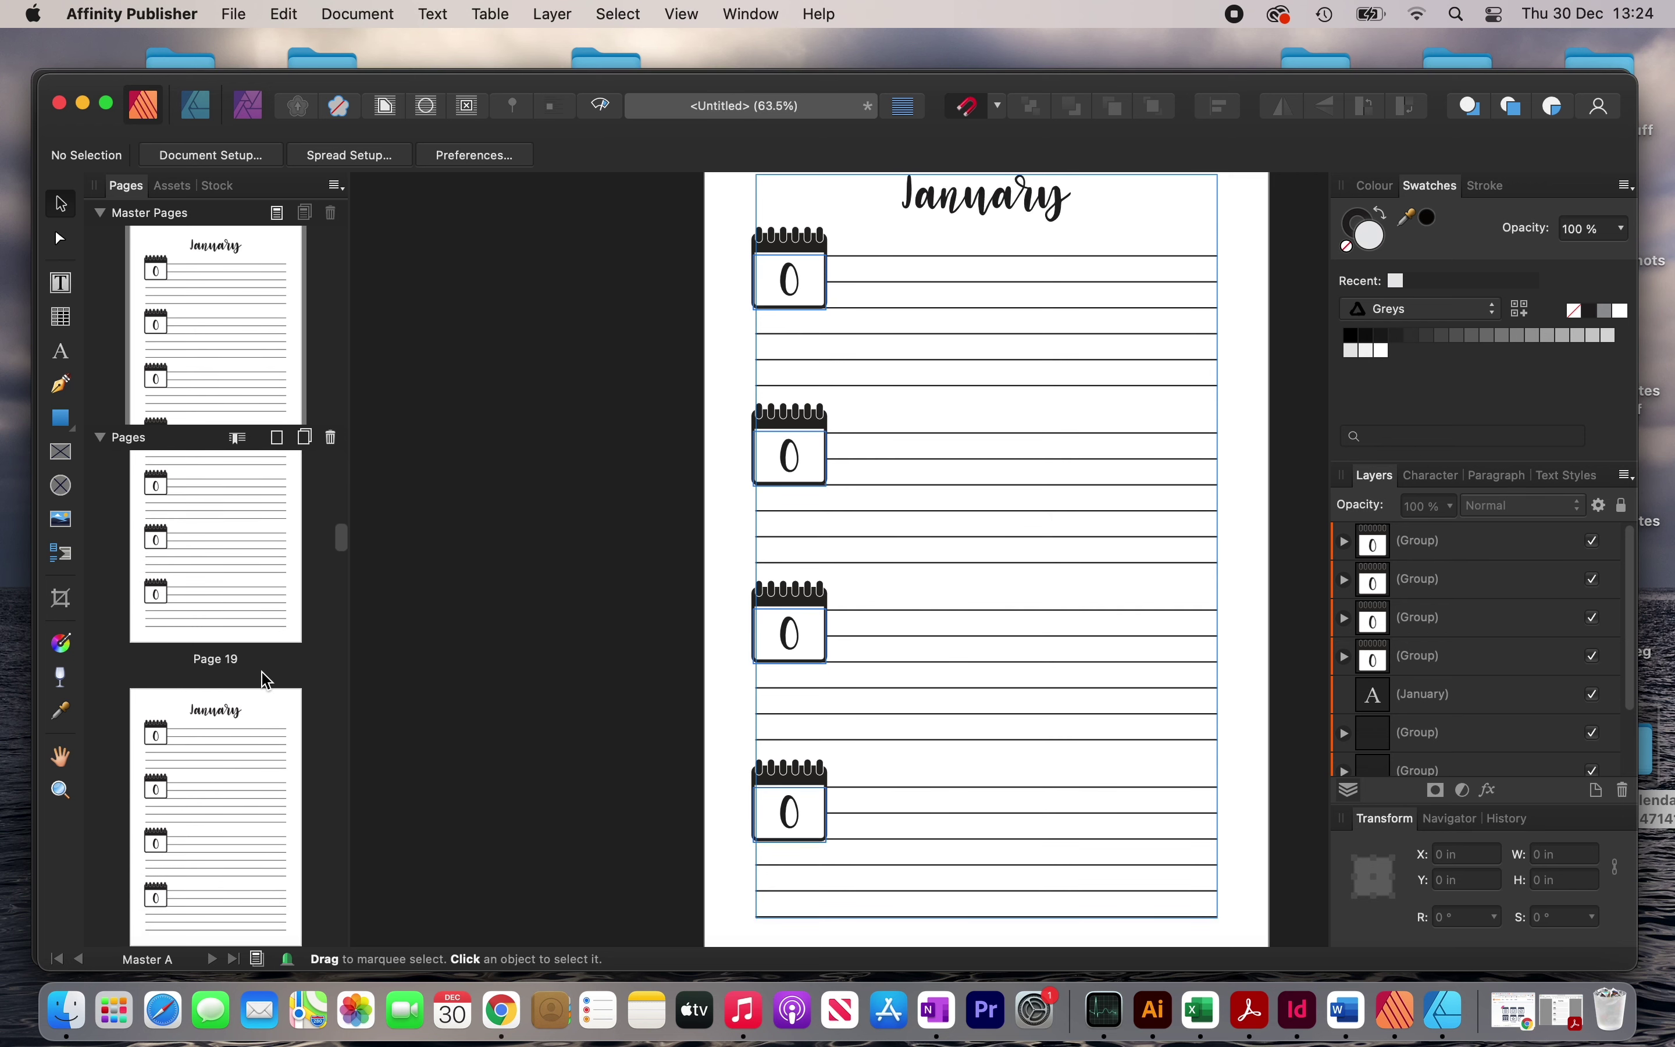
pyautogui.click(251, 579)
pyautogui.keyDown('shift'); pyautogui.click(247, 815); pyautogui.keyUp('shift')
pyautogui.rightClick(250, 826)
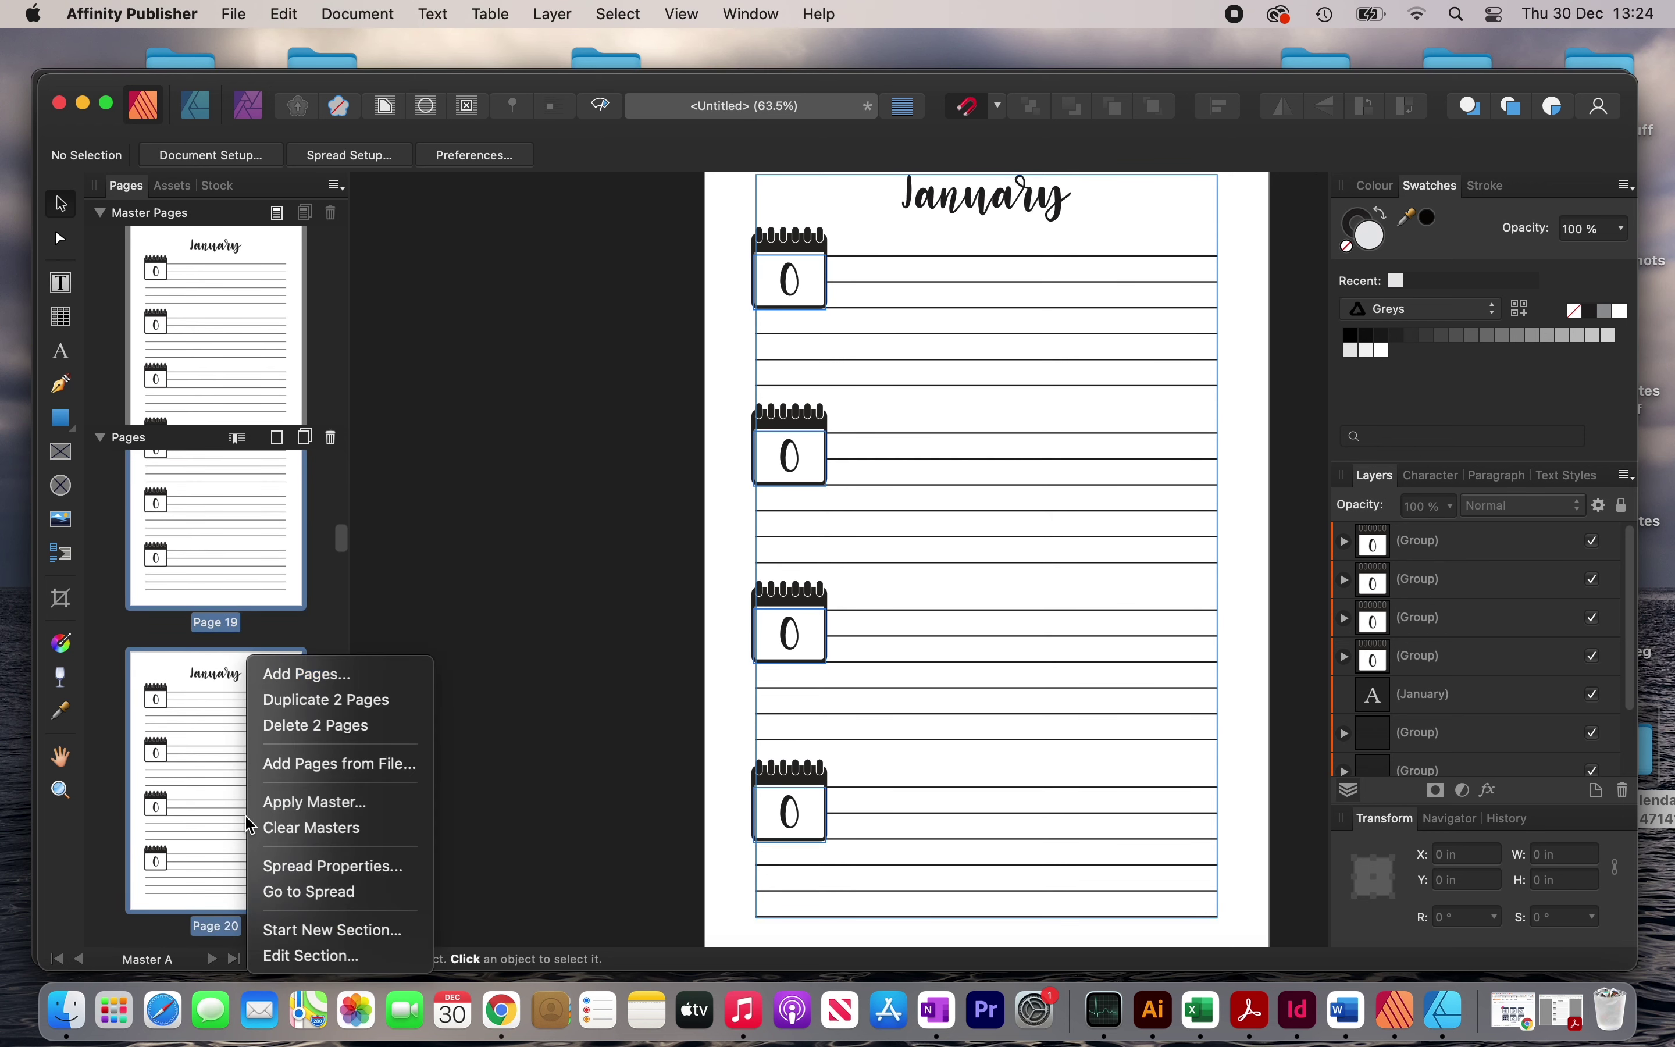
pyautogui.click(302, 830)
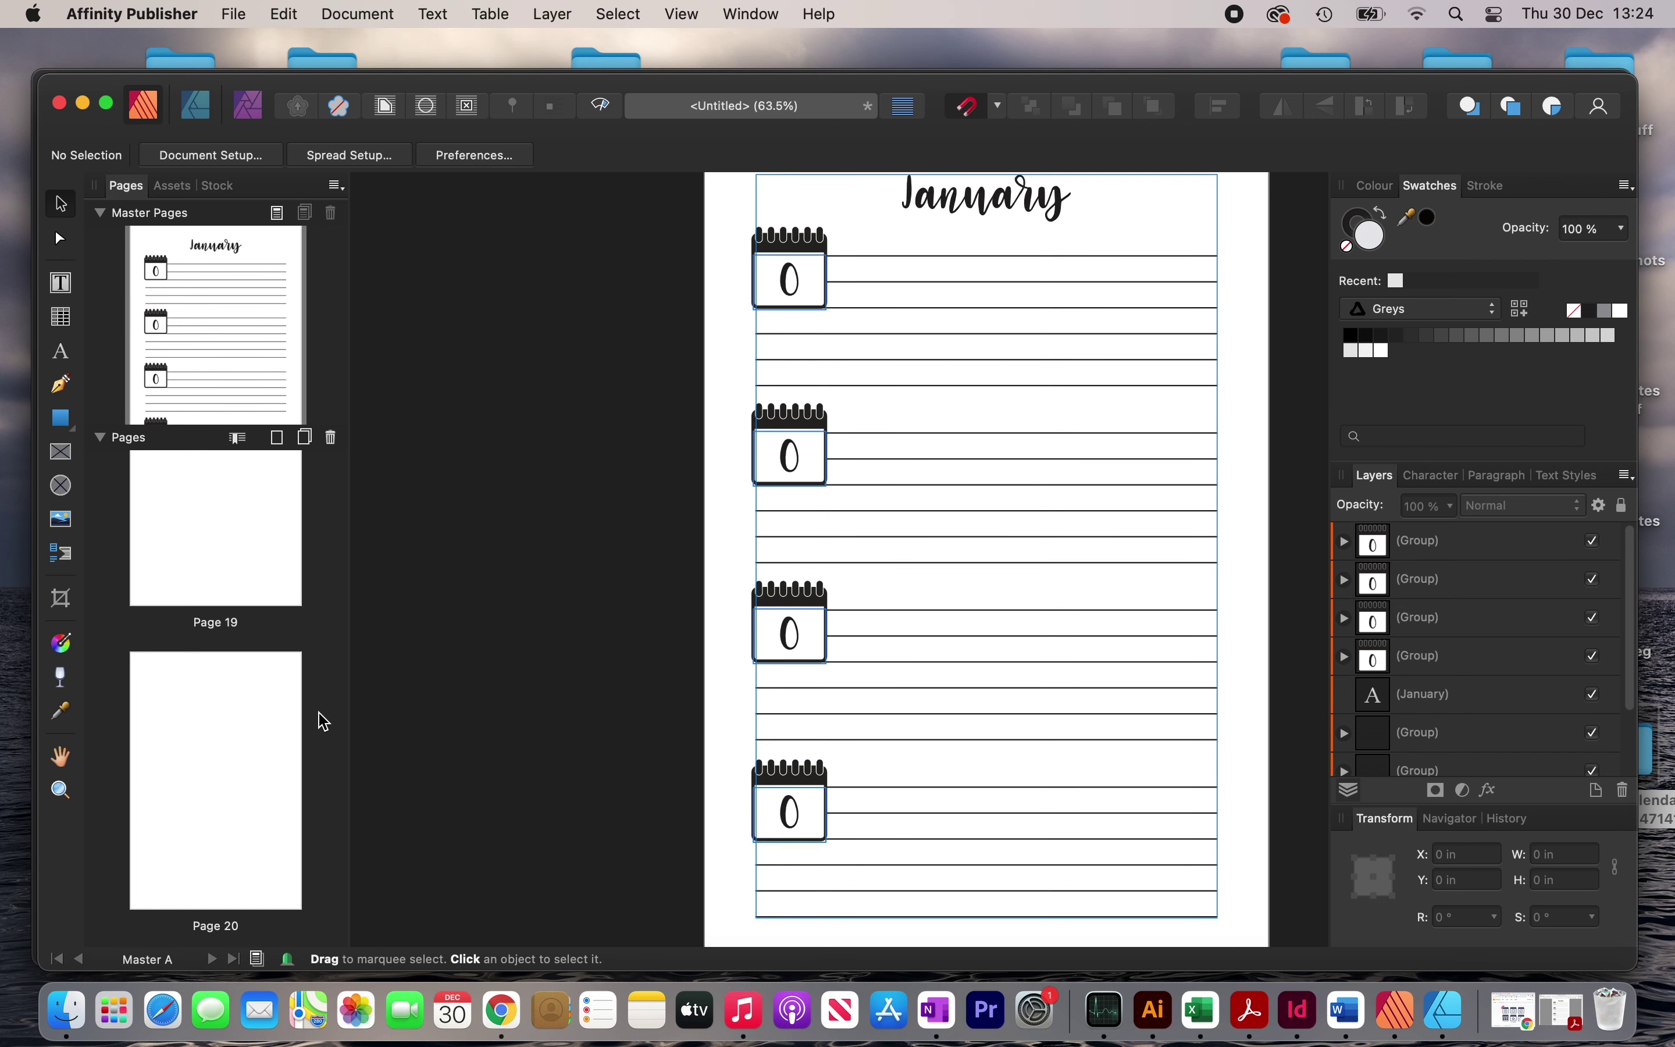
# Change the heading on page 11 to "February" and copy the word.
pyautogui.scroll(20, 216, 527)
pyautogui.click(215, 527)
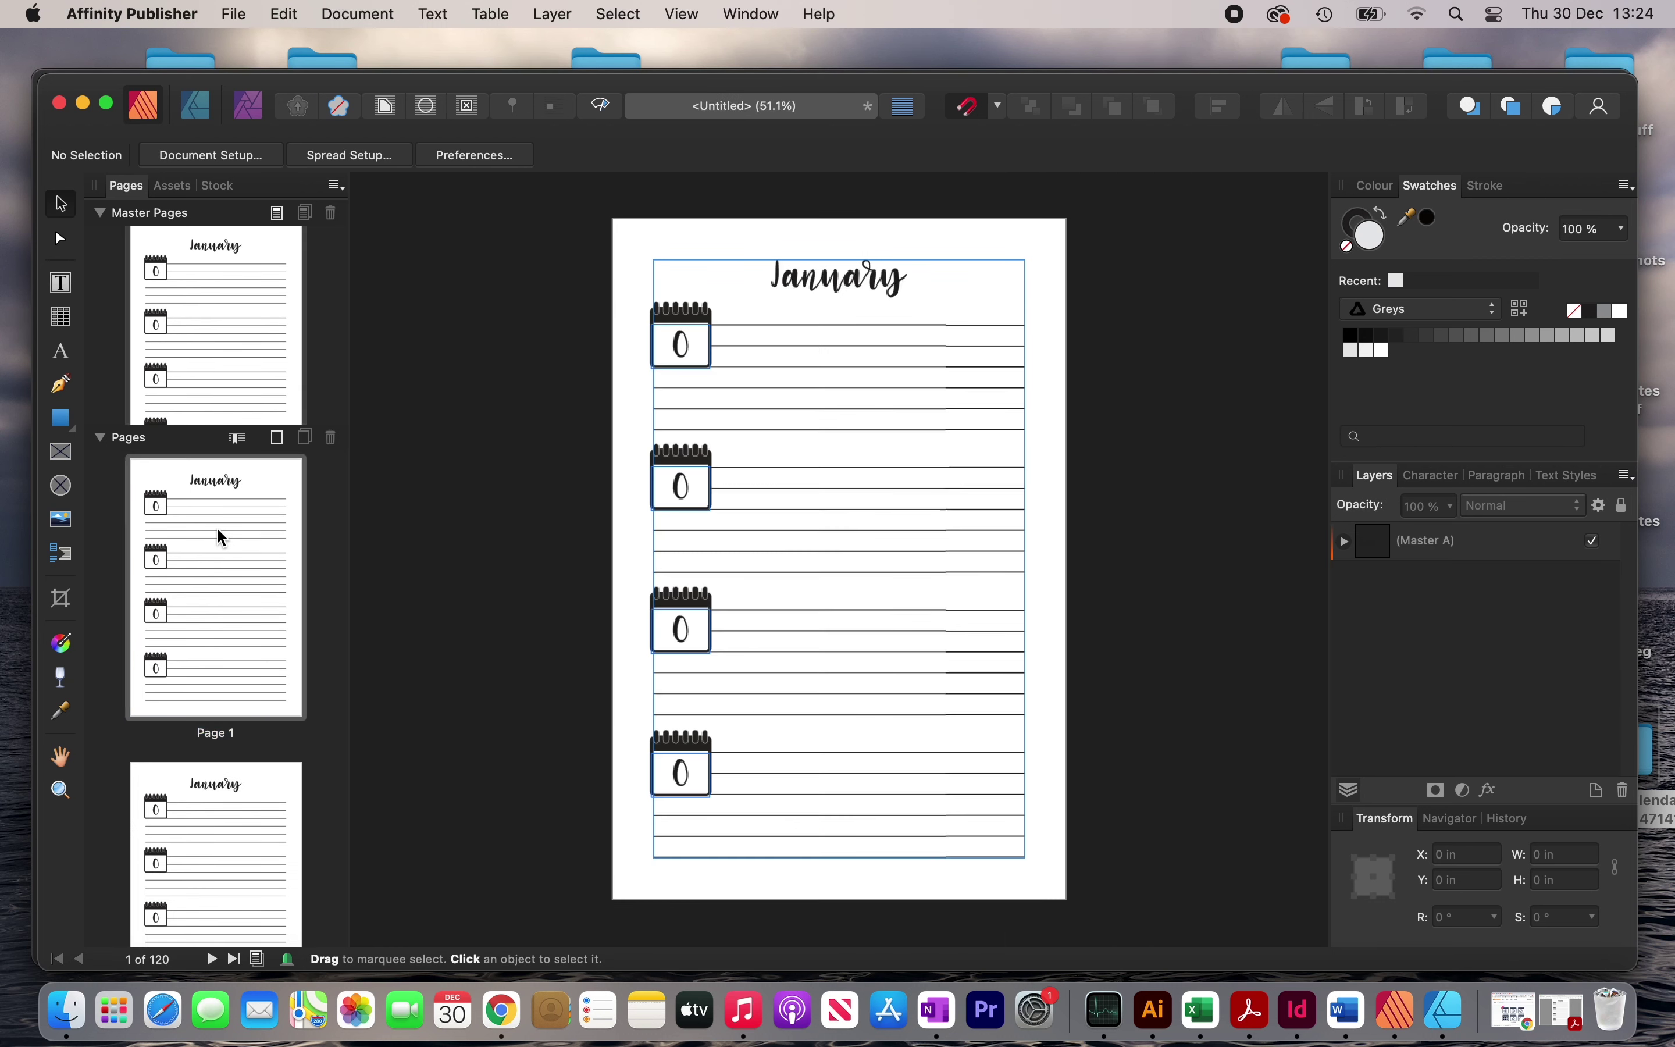
pyautogui.scroll(-10, 677, 509)
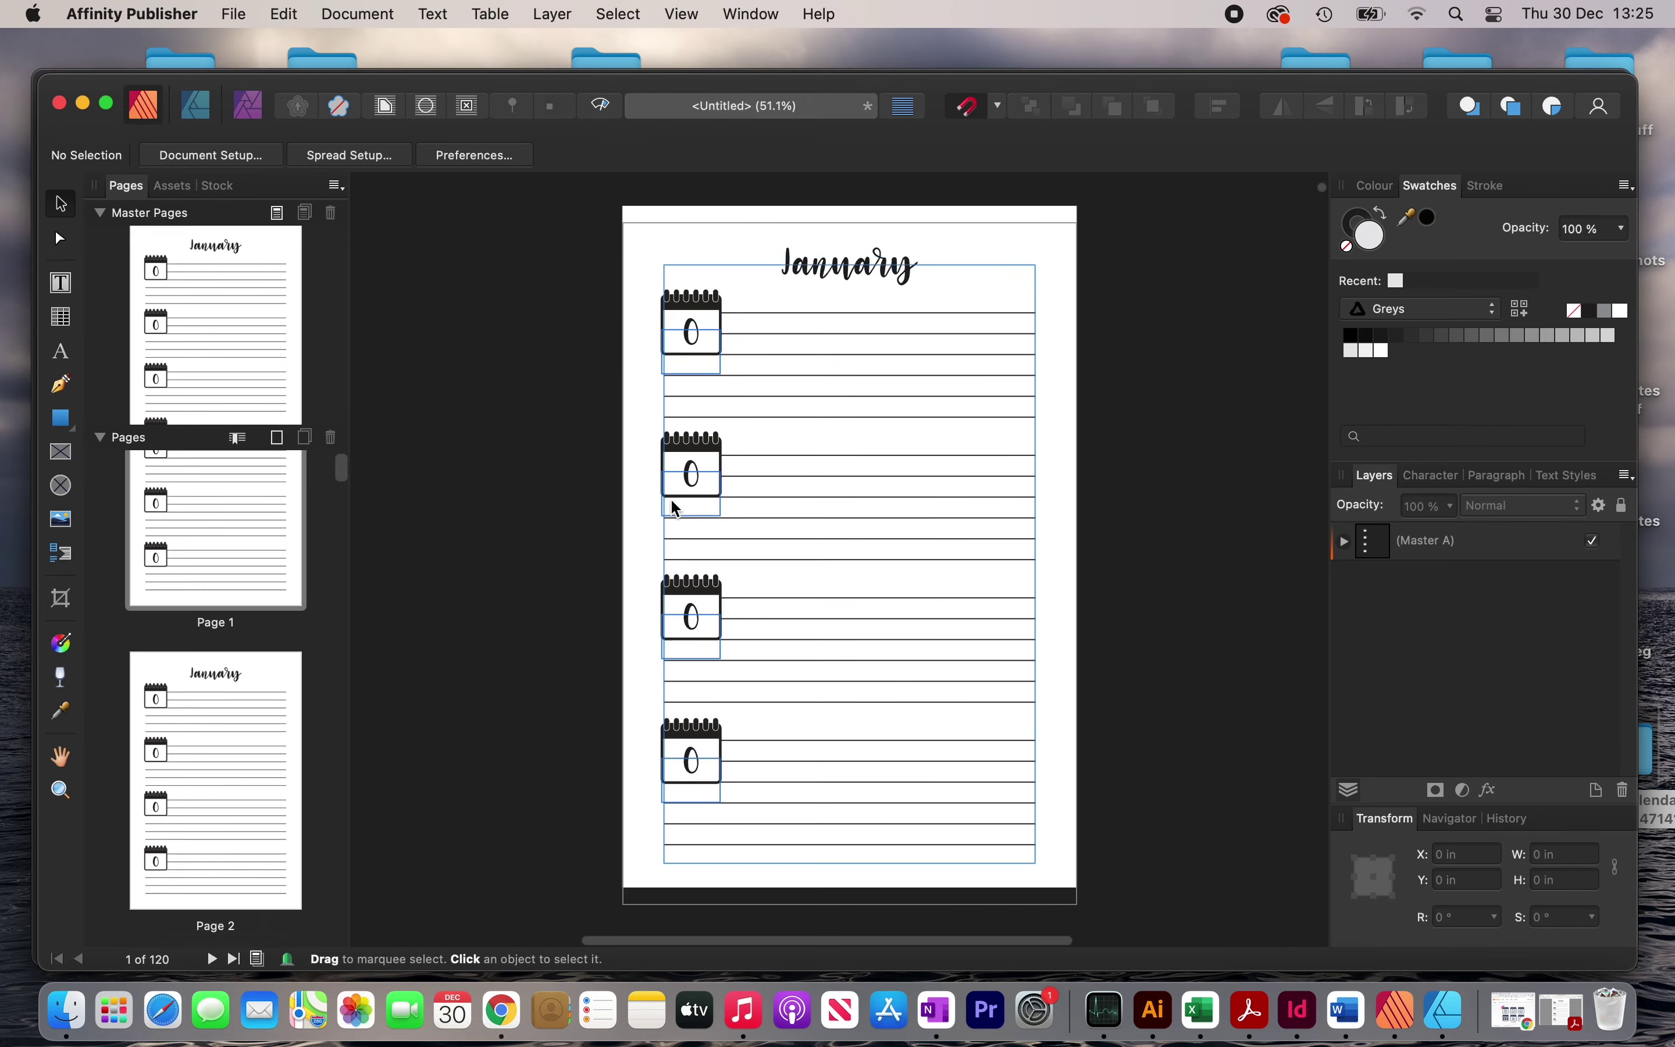
pyautogui.scroll(-20, 677, 509)
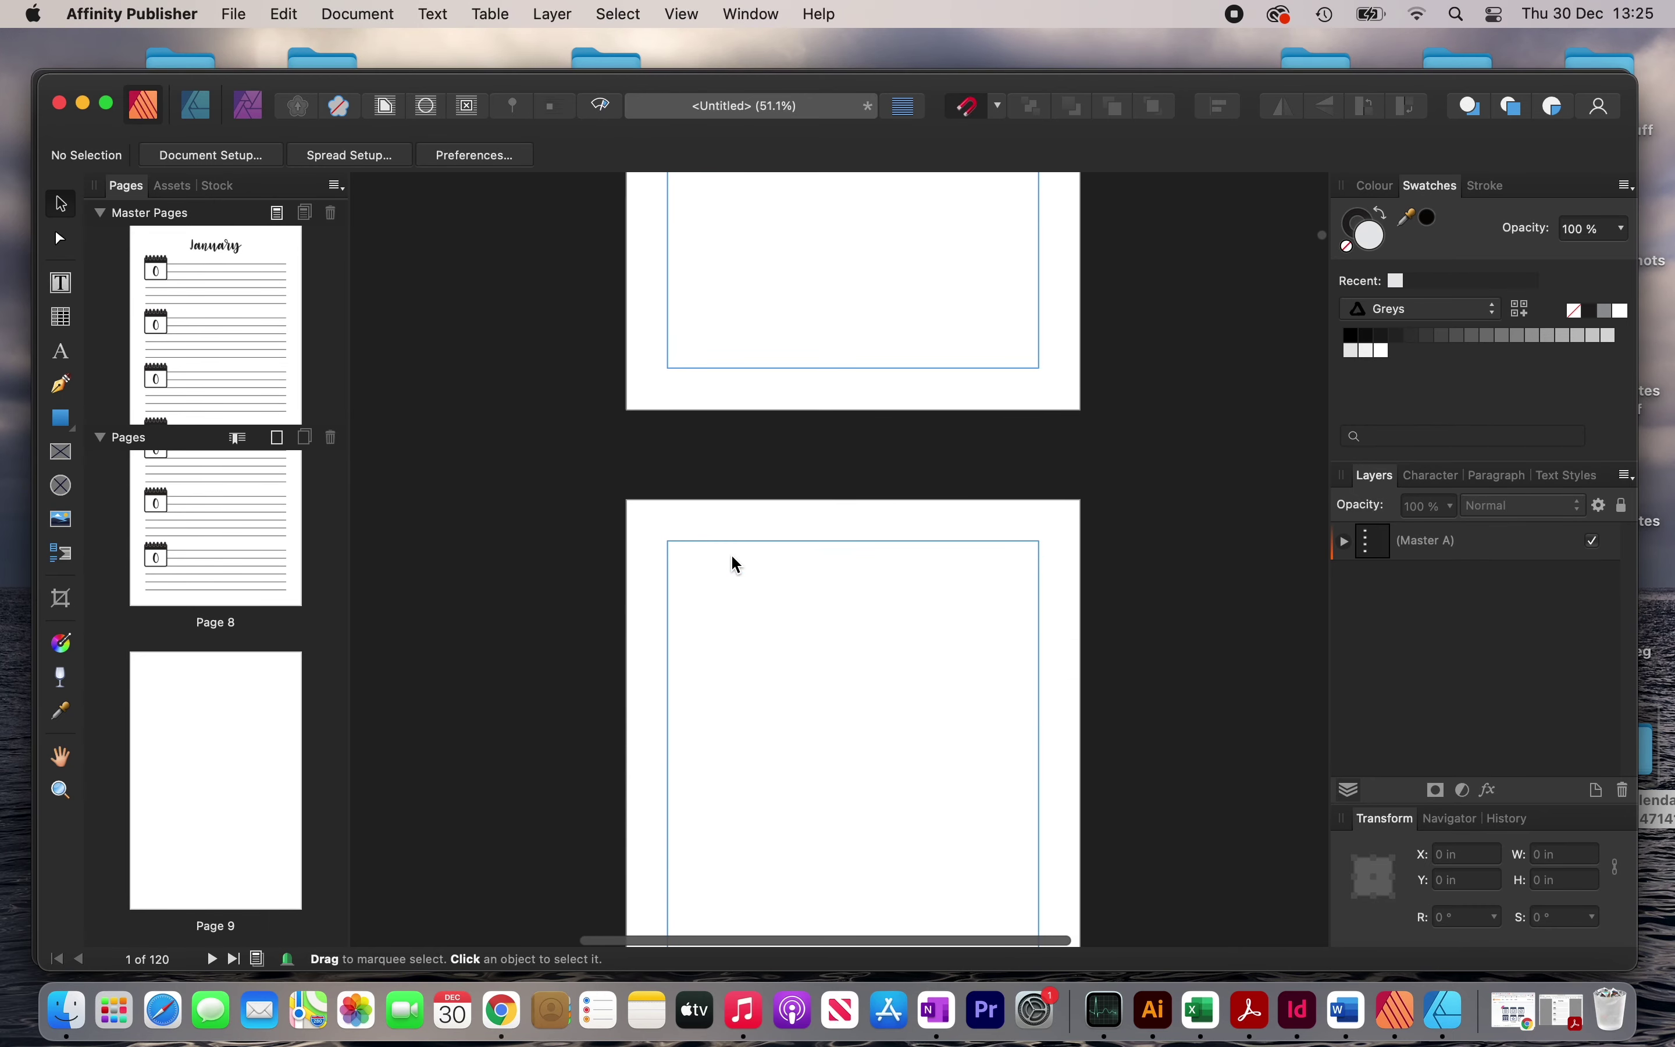
pyautogui.scroll(-5, 737, 564)
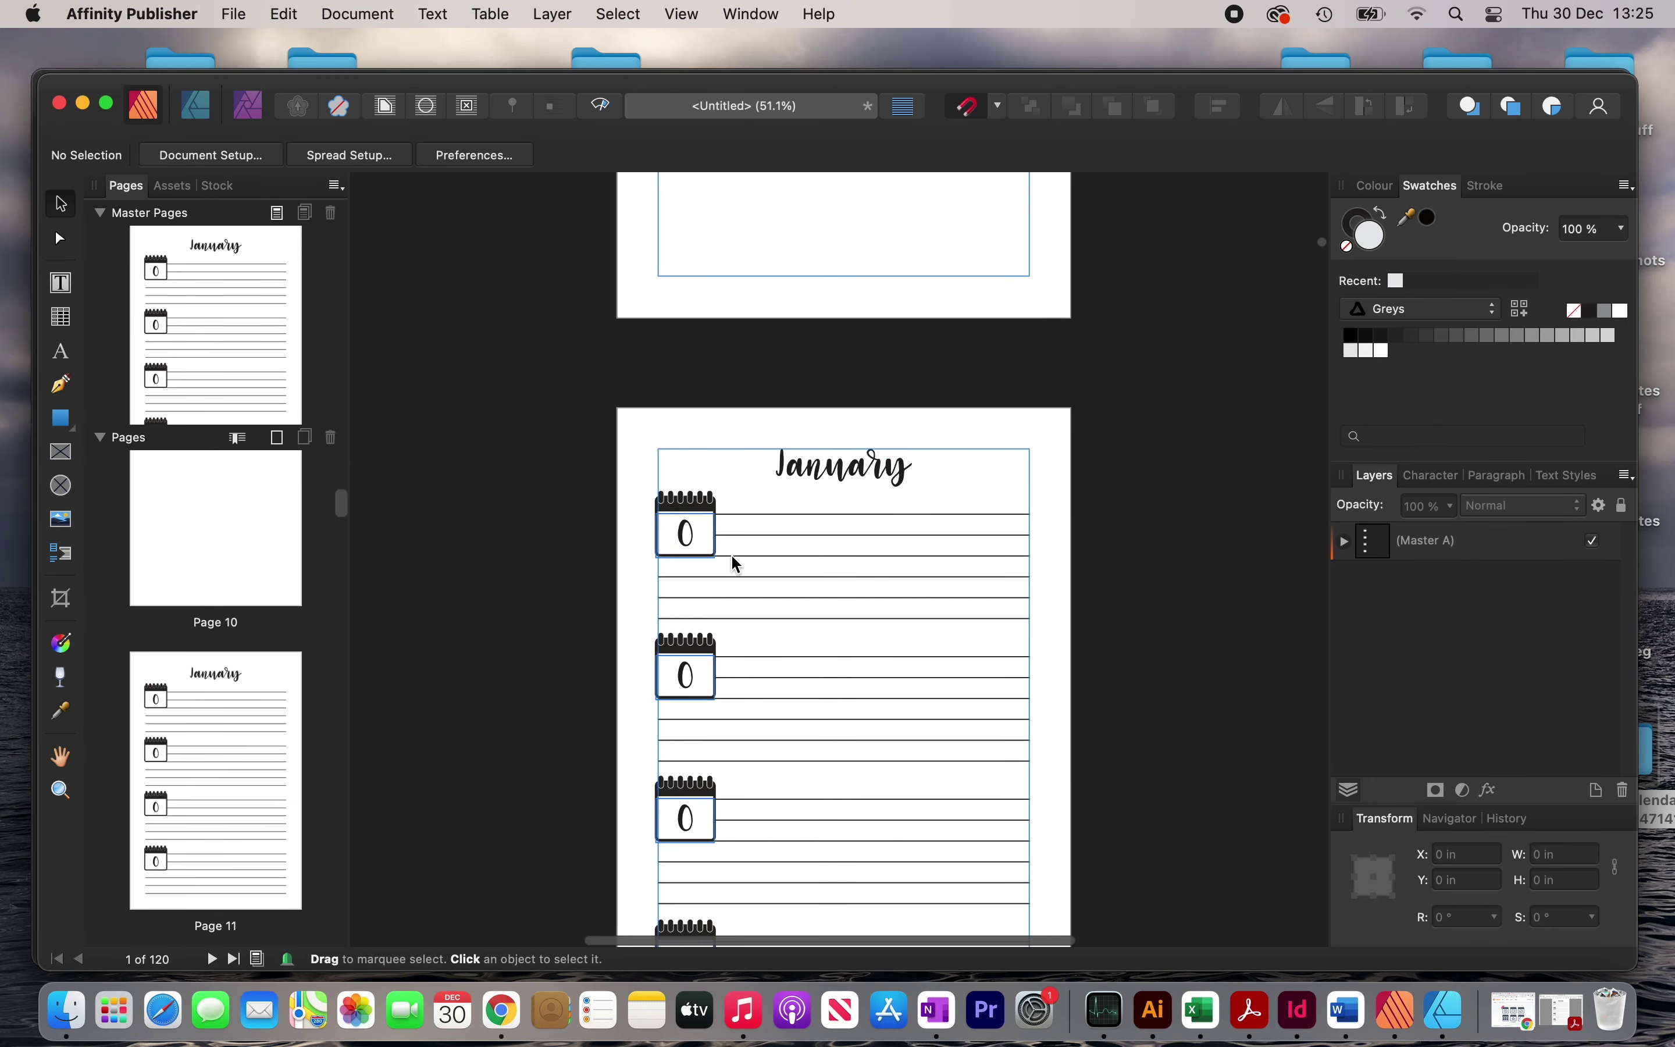
pyautogui.doubleClick(839, 473)
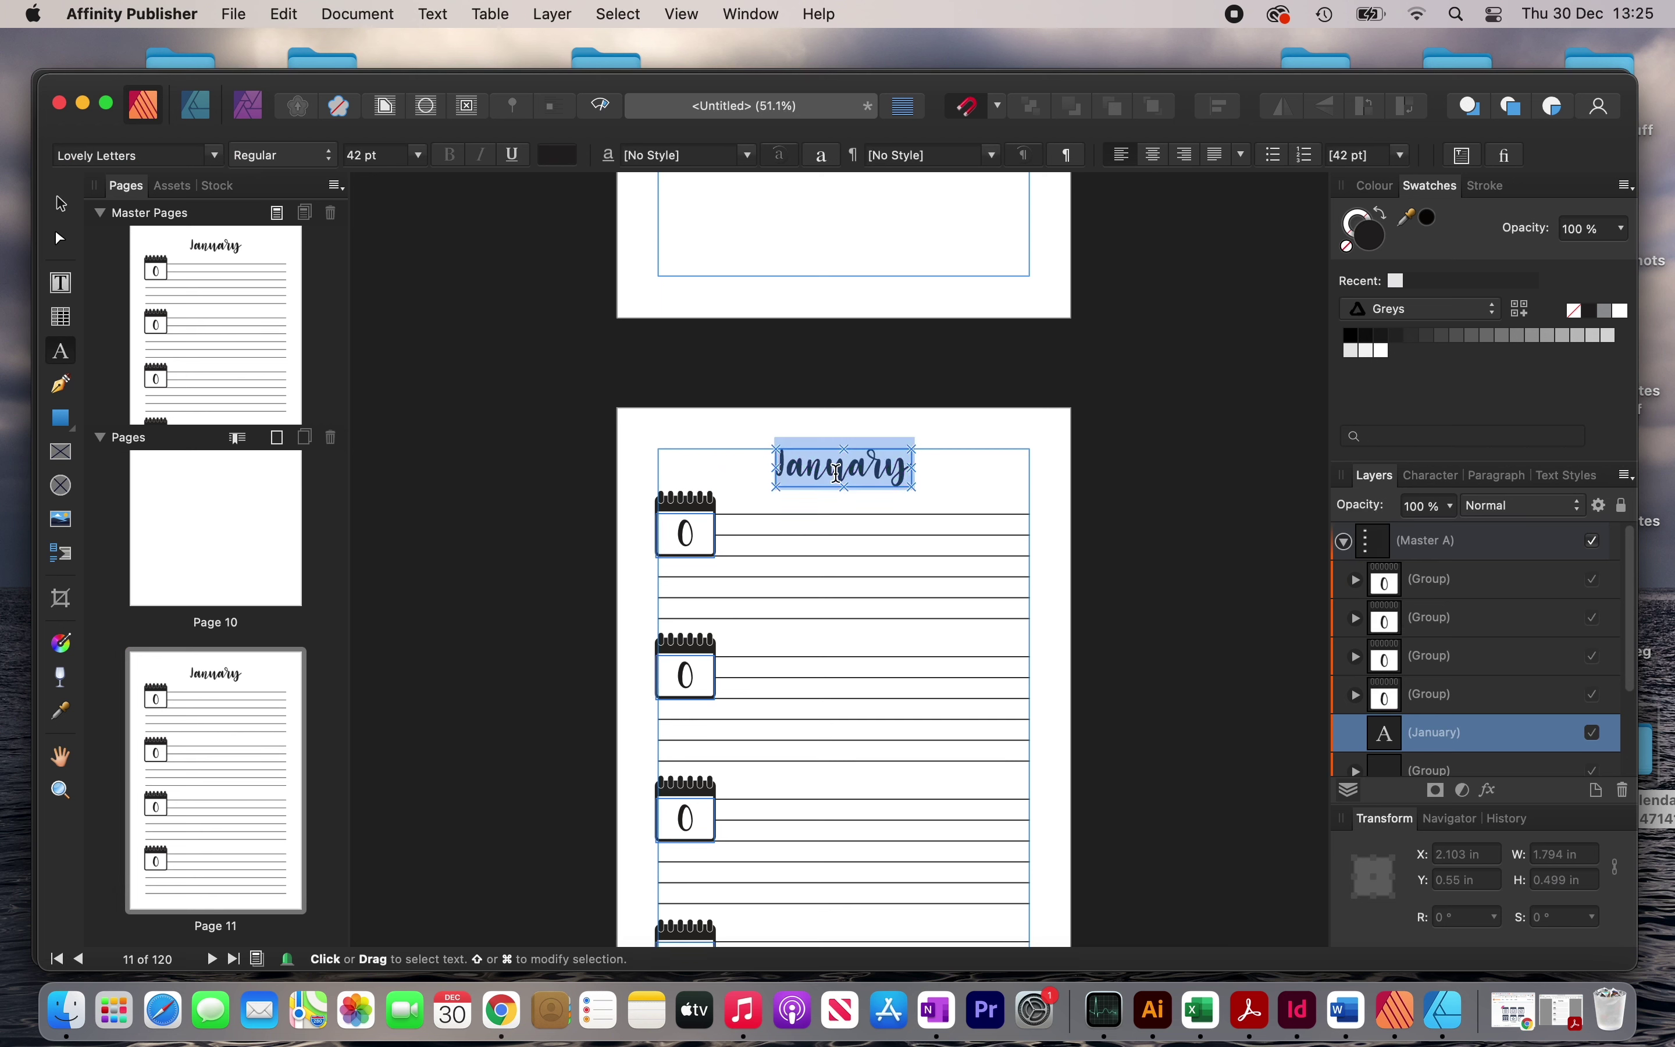
pyautogui.write('Febr')
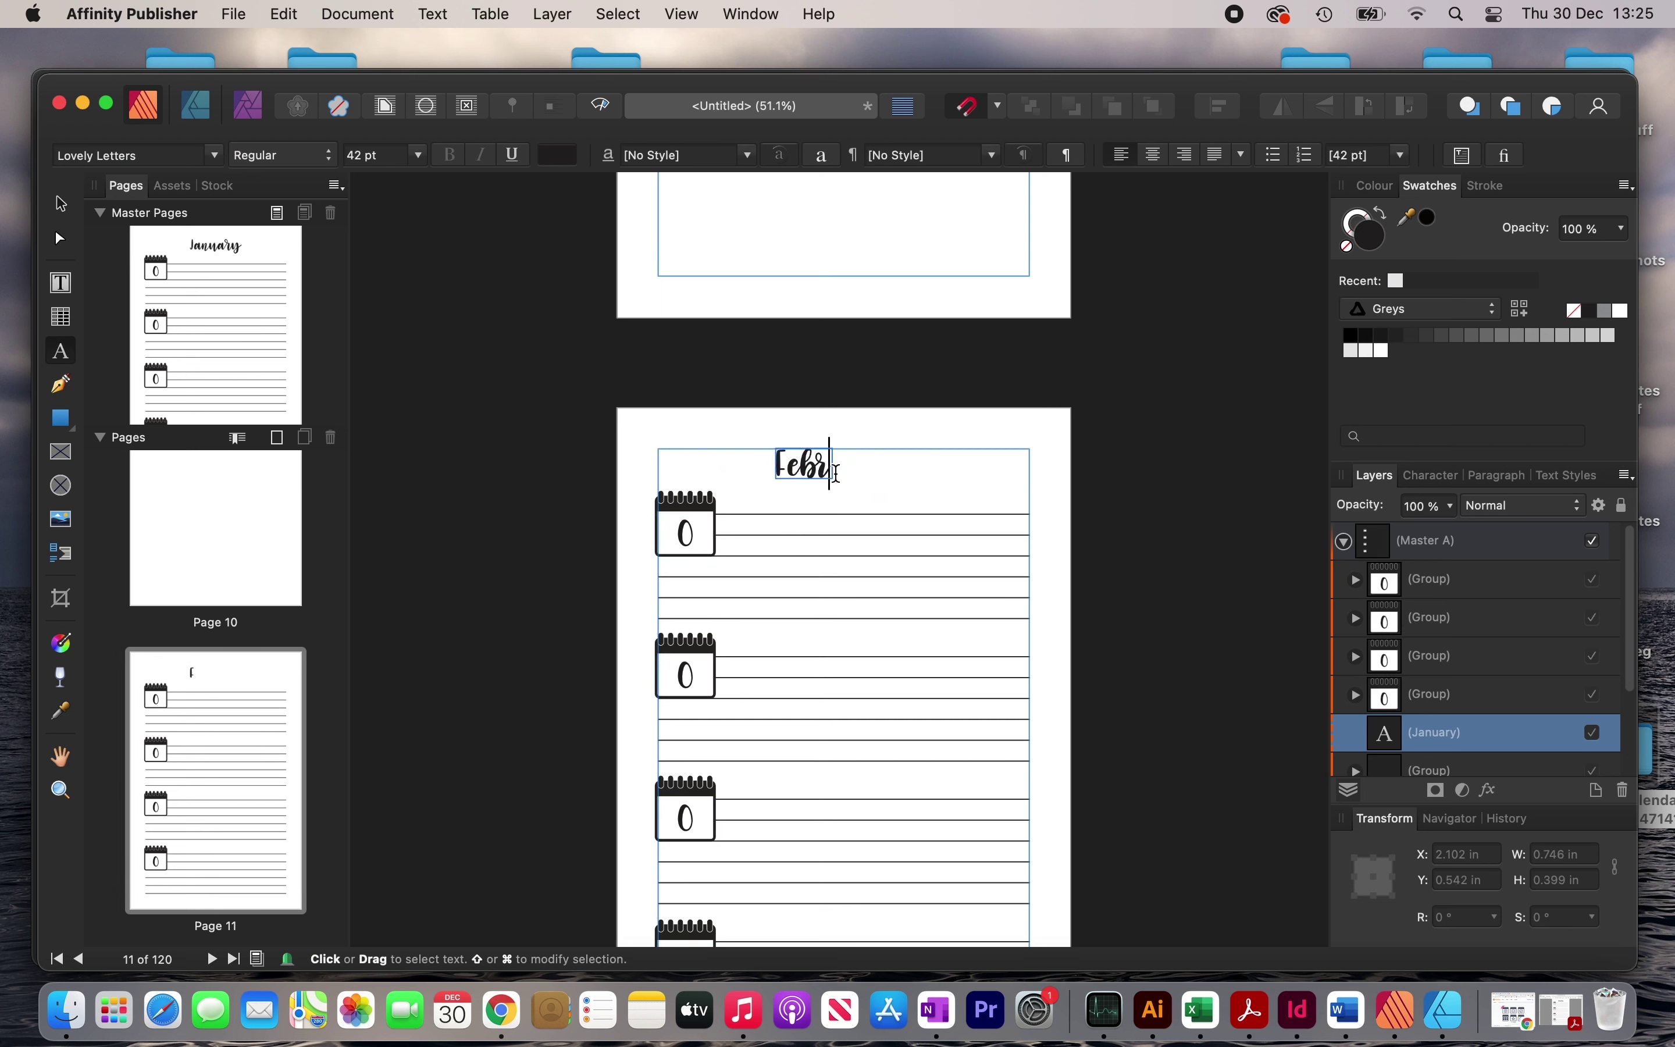
pyautogui.write('uary')
pyautogui.doubleClick(838, 472)
pyautogui.press('super+c')
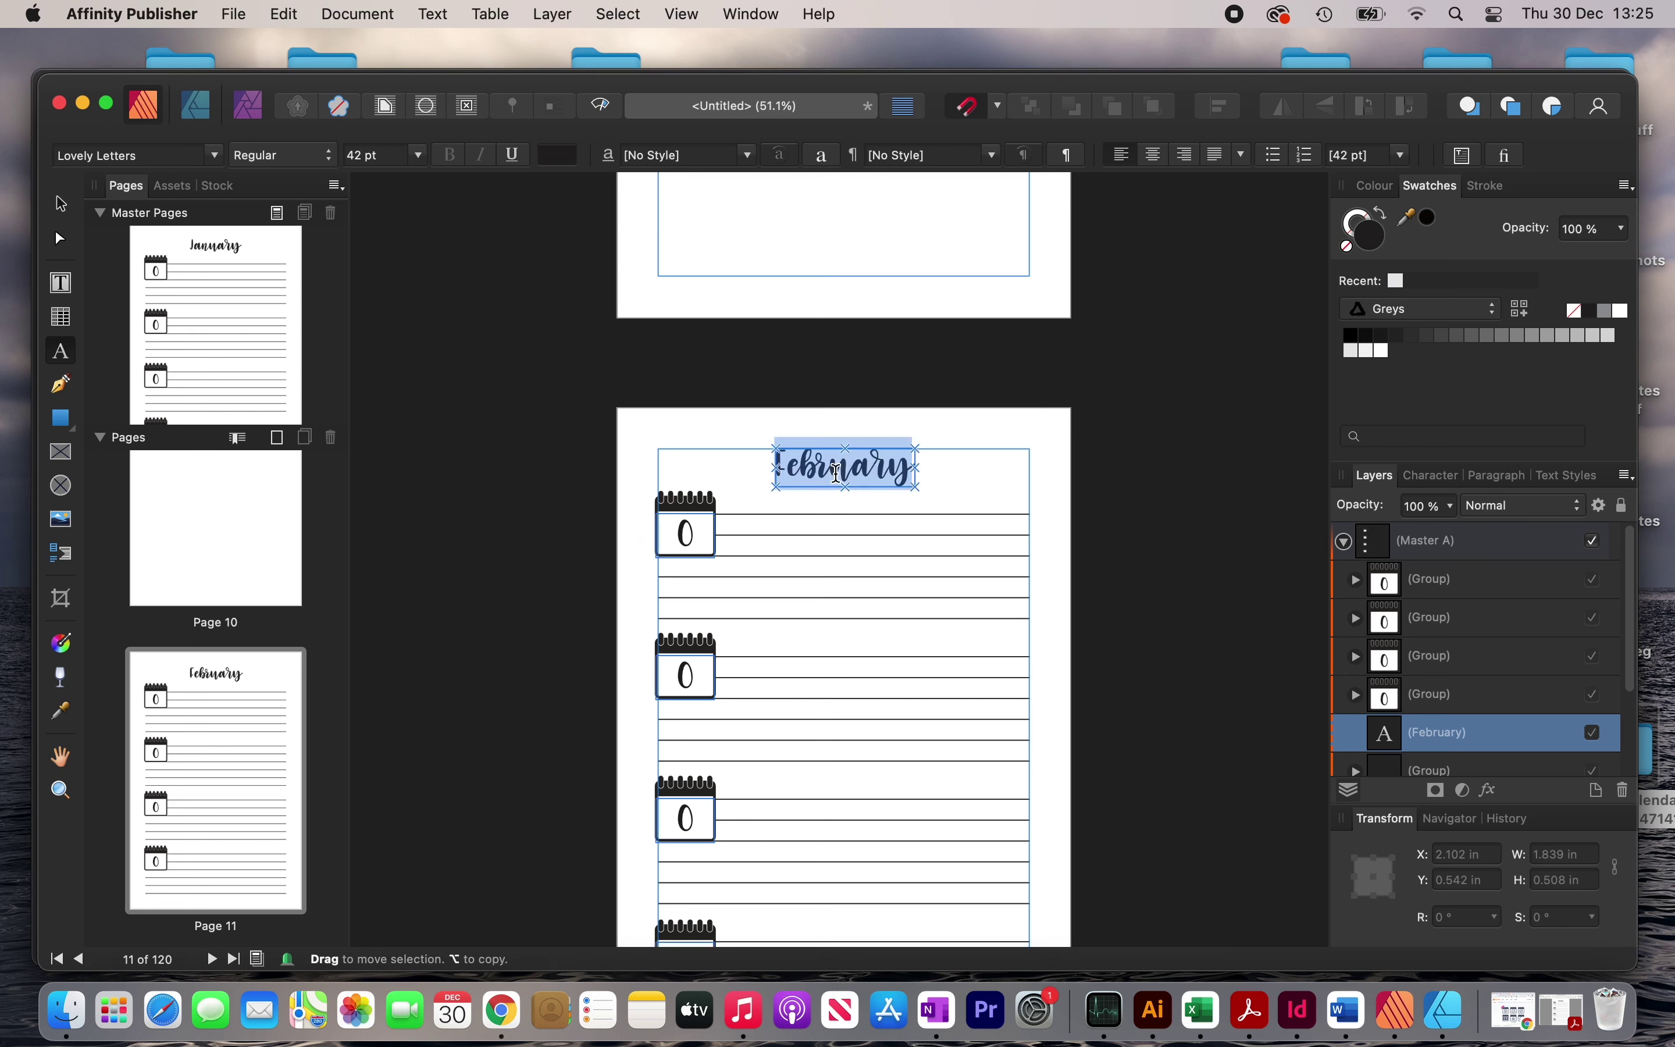
# Replace the "January" heading on page 12 with the copied "February".
pyautogui.scroll(-10, 837, 477)
pyautogui.click(836, 513)
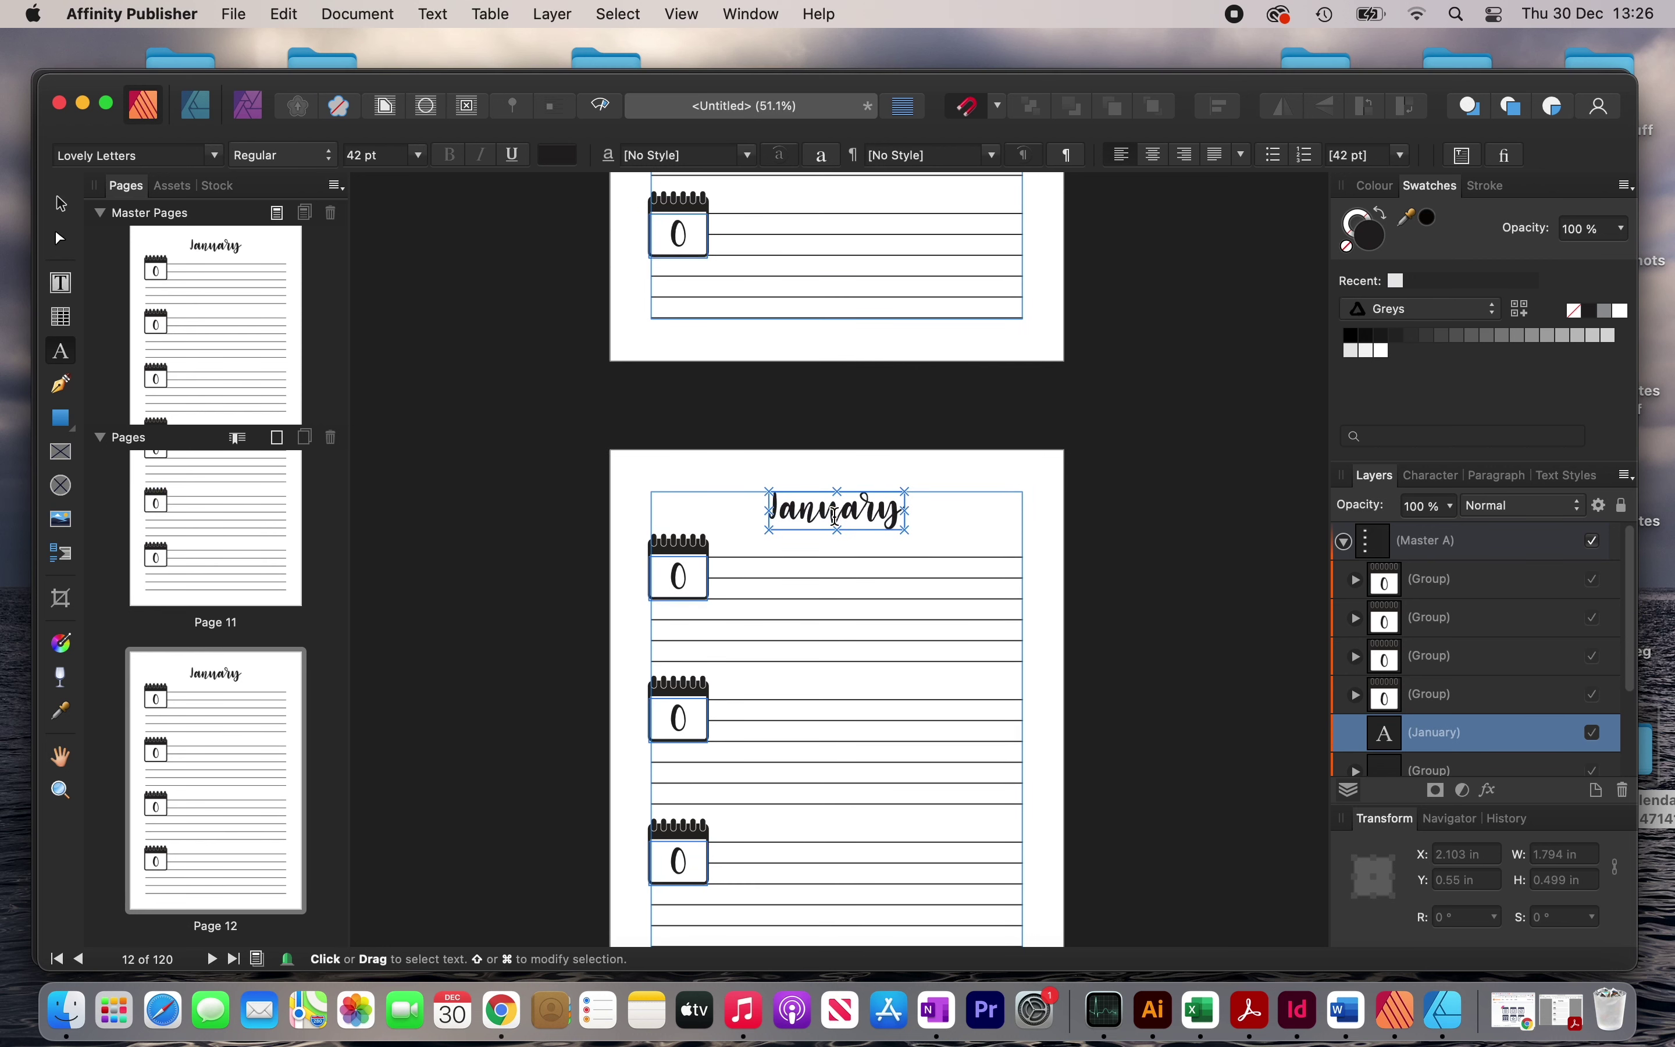
pyautogui.doubleClick(836, 513)
pyautogui.press('super+v')
# Replace the "January" heading on page 13 with the copied "February".
pyautogui.scroll(-1, 833, 516)
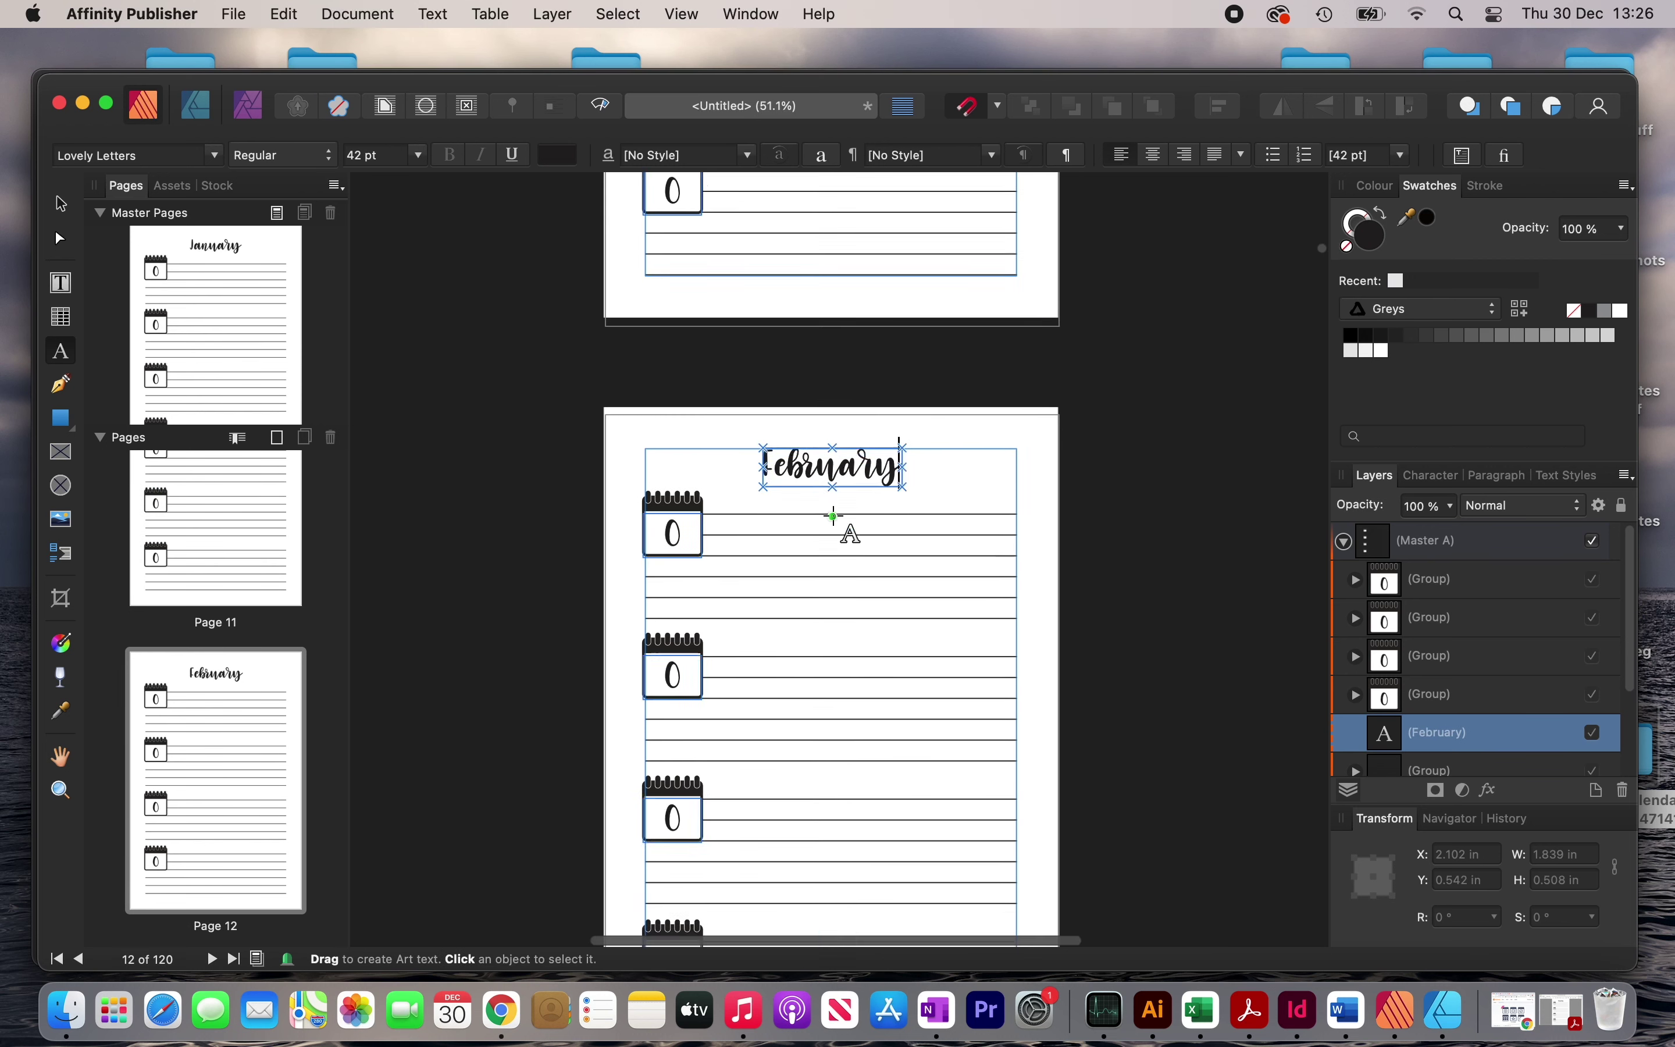
pyautogui.scroll(-10, 834, 516)
pyautogui.doubleClick(825, 613)
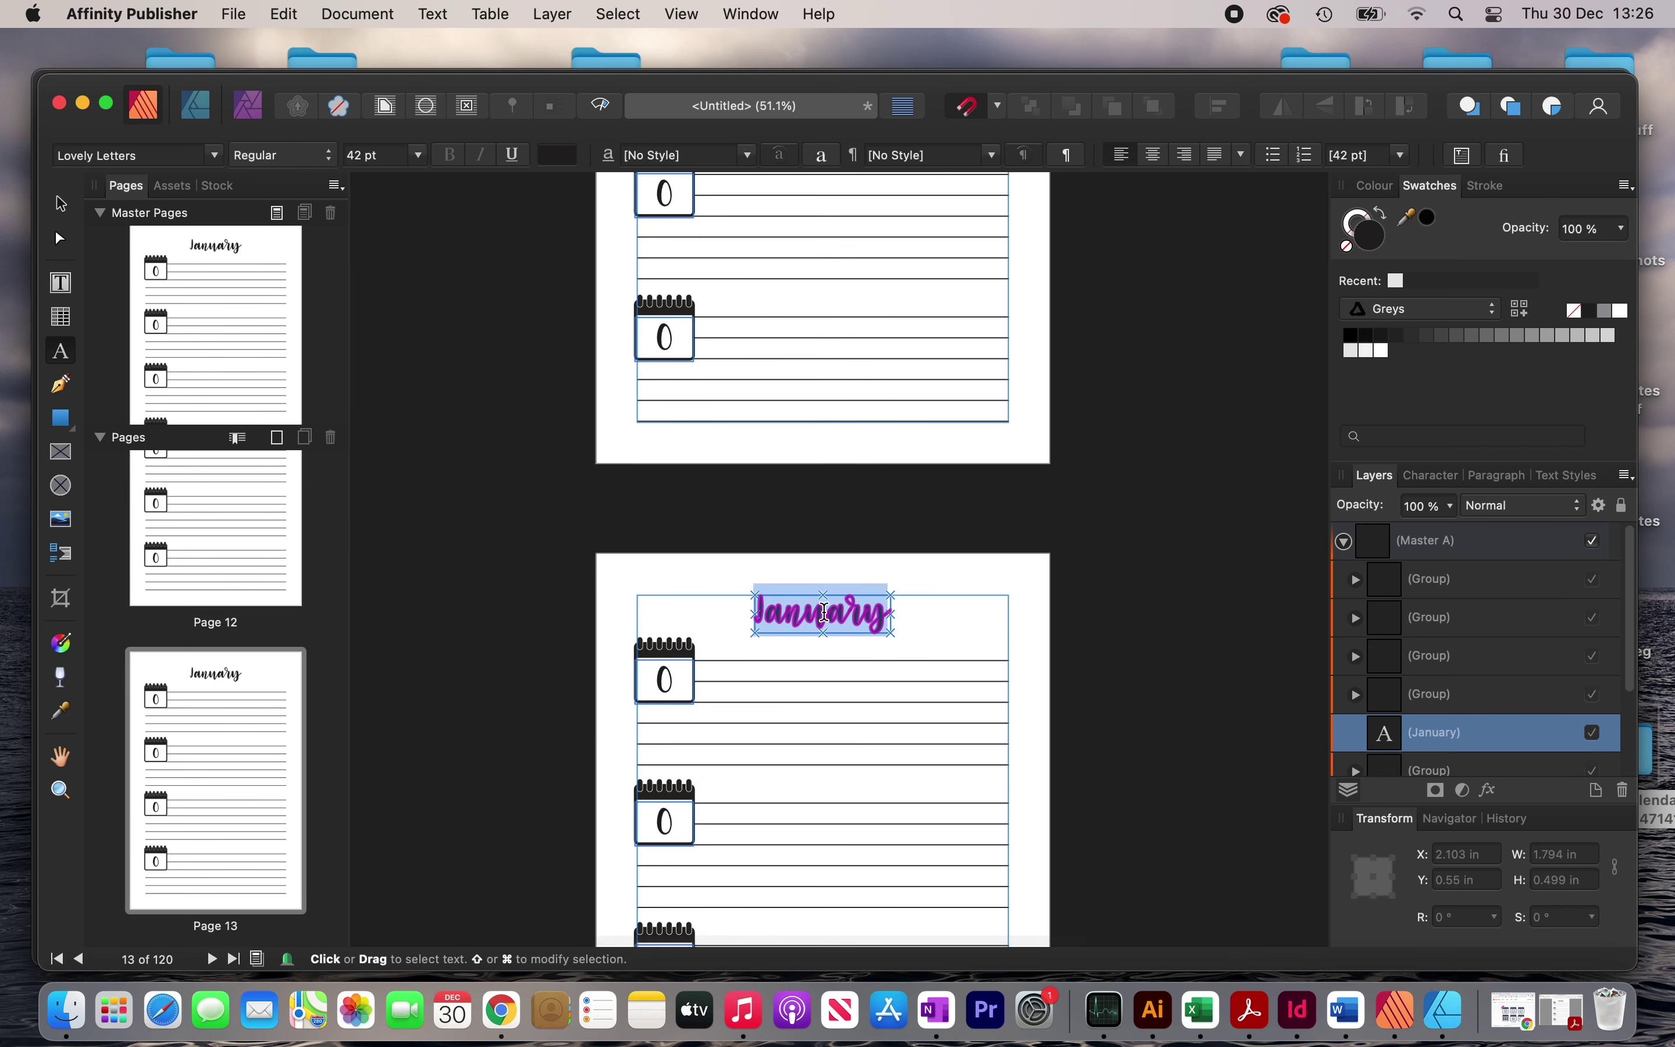
pyautogui.press('super+v')
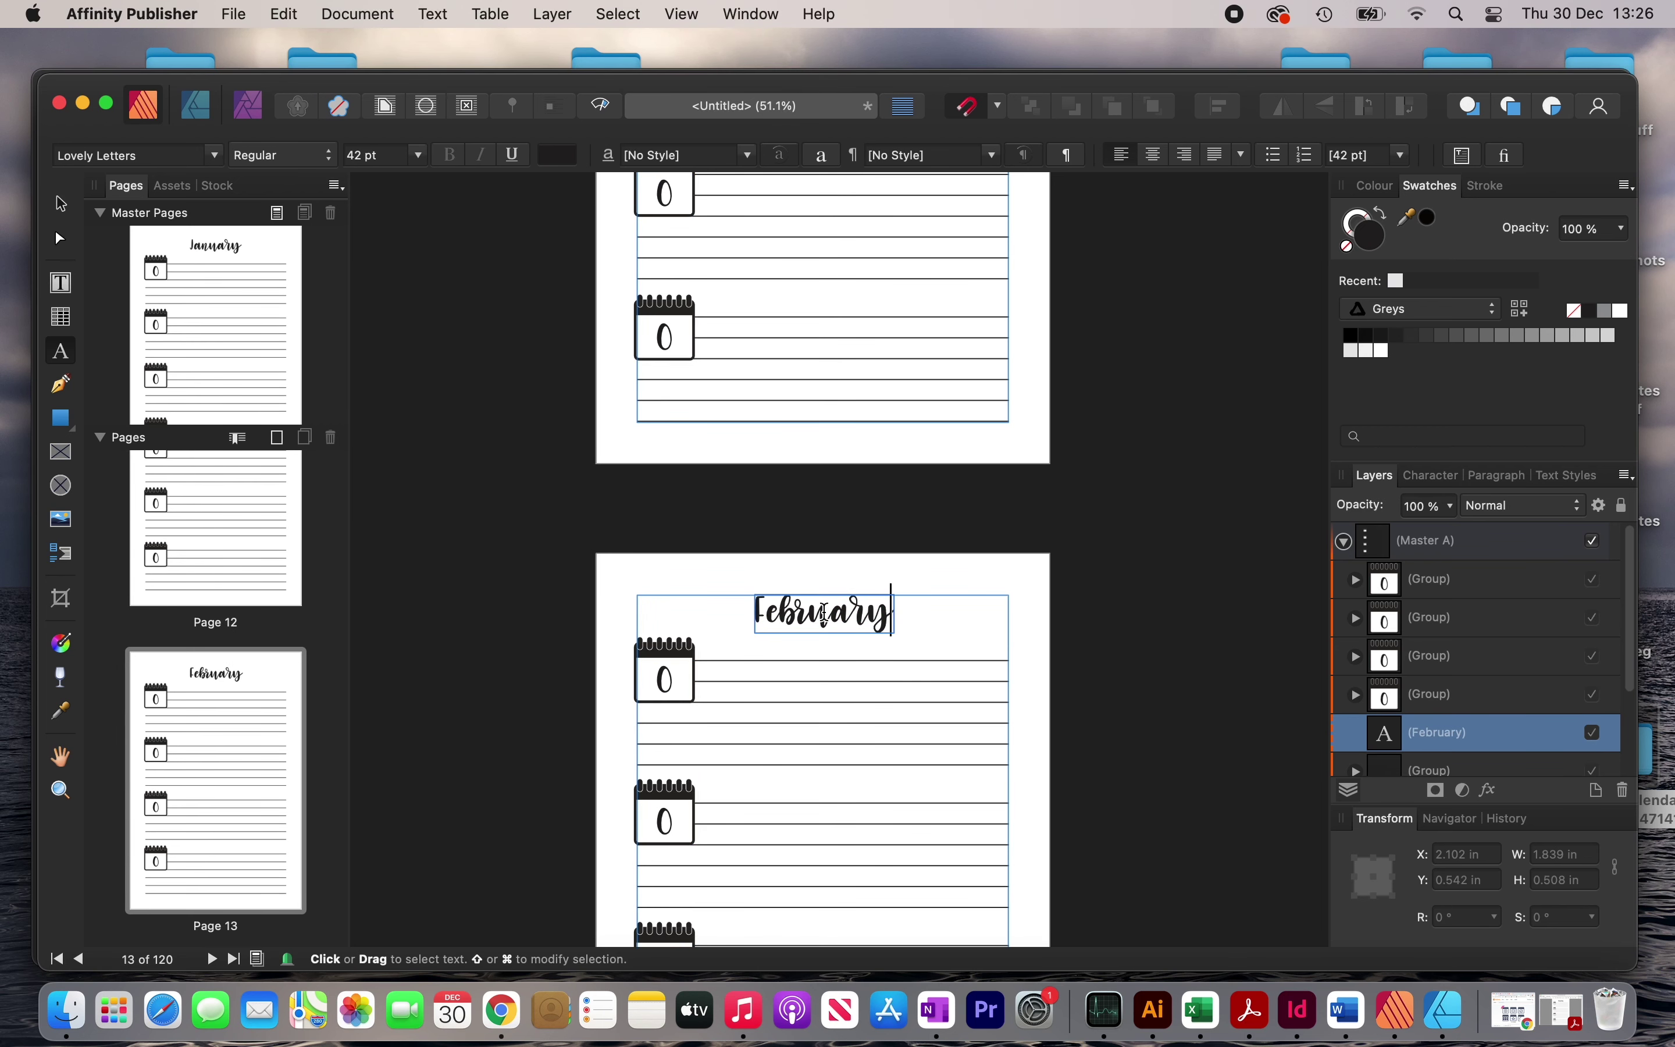
# Number the four calendar icons on page 1 from top to bottom as 1, 2, 3 and 4.
pyautogui.press('super+Home')
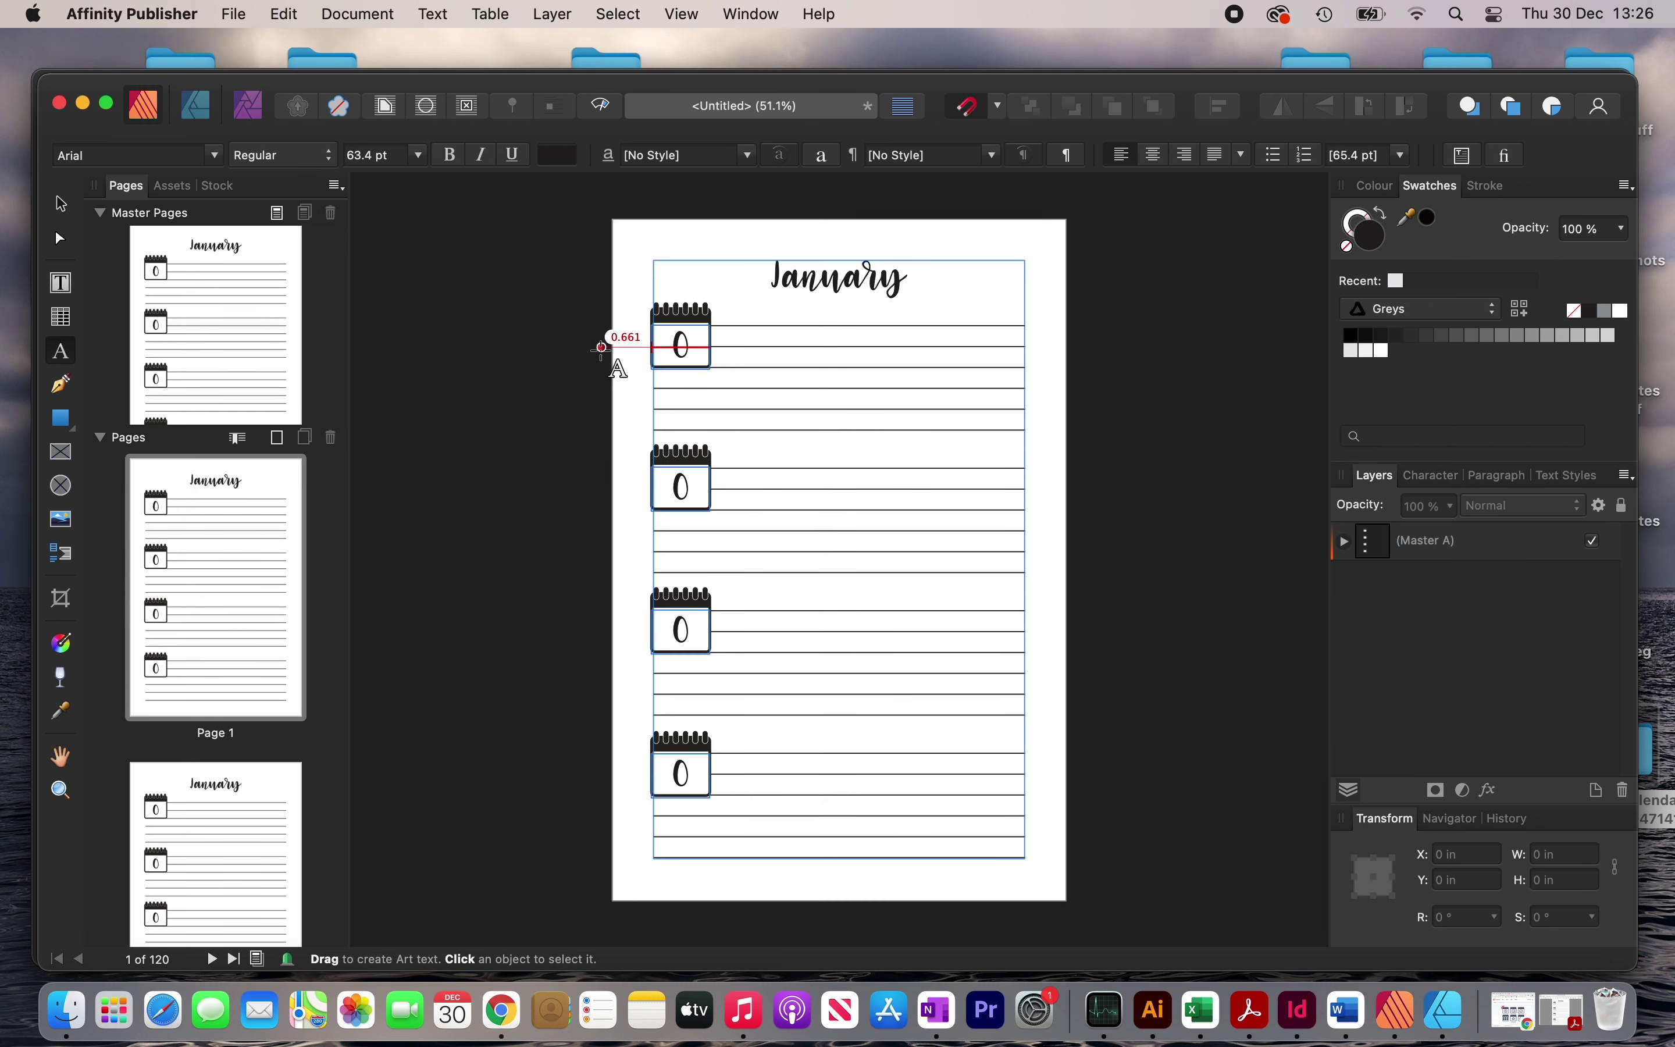
pyautogui.doubleClick(684, 346)
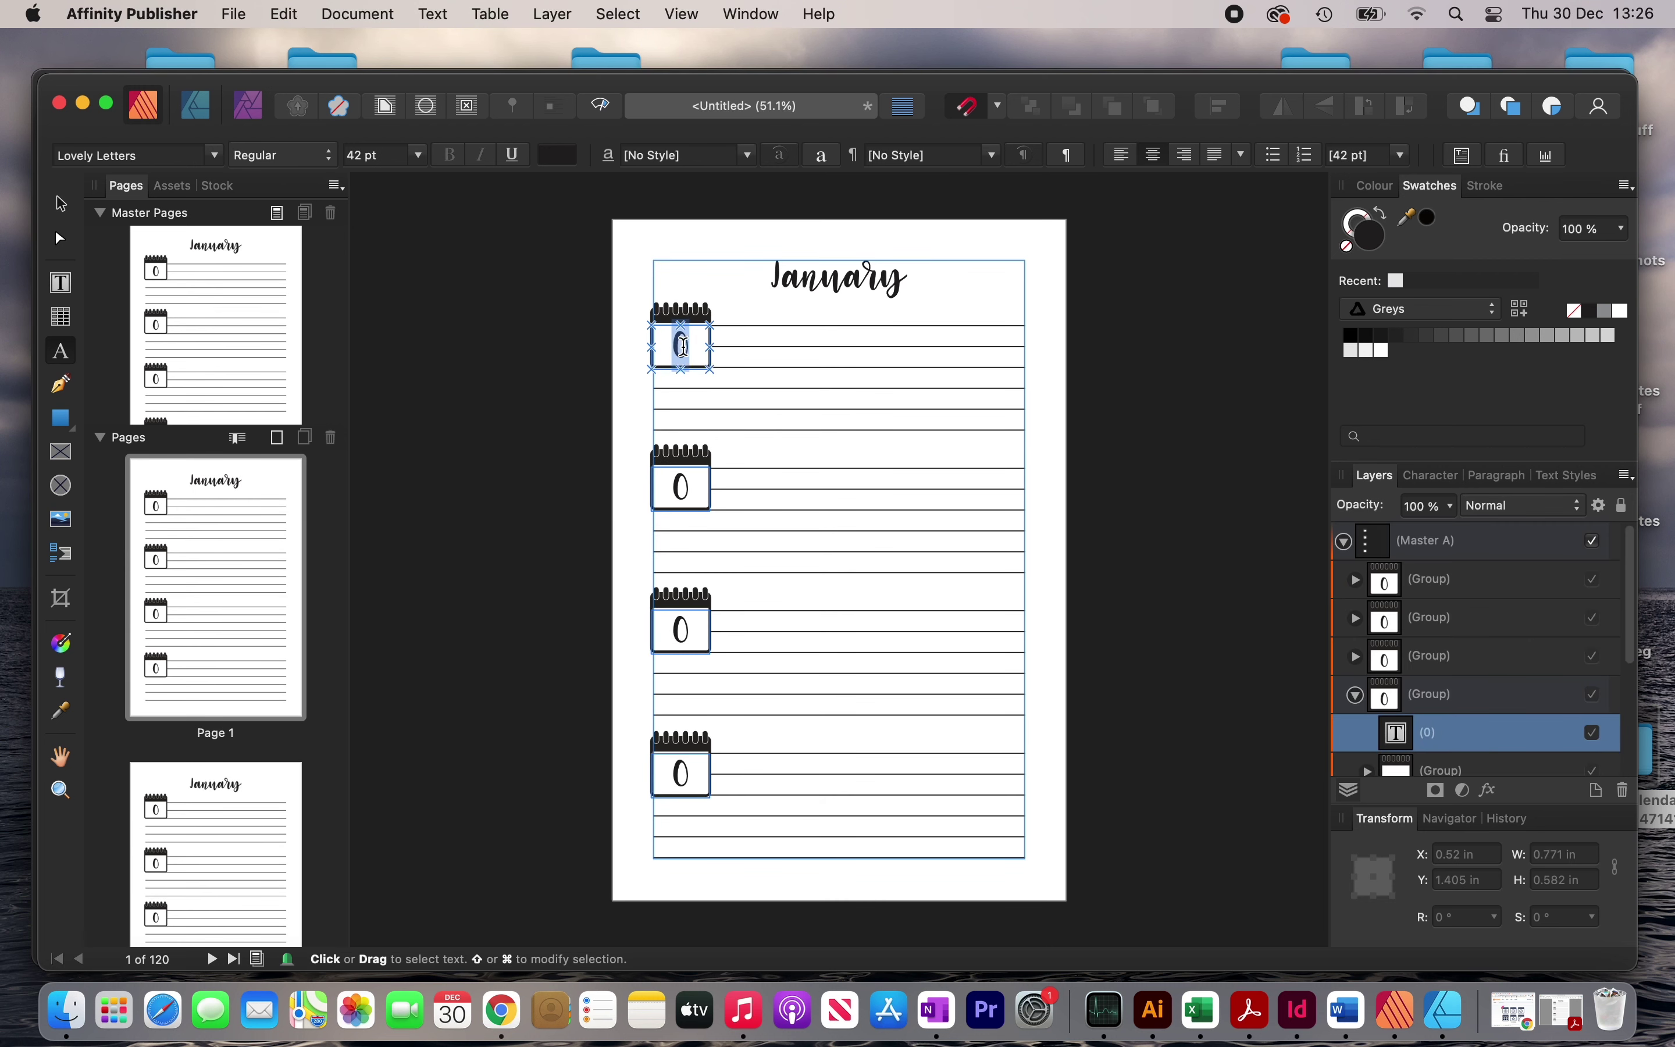
pyautogui.write('1')
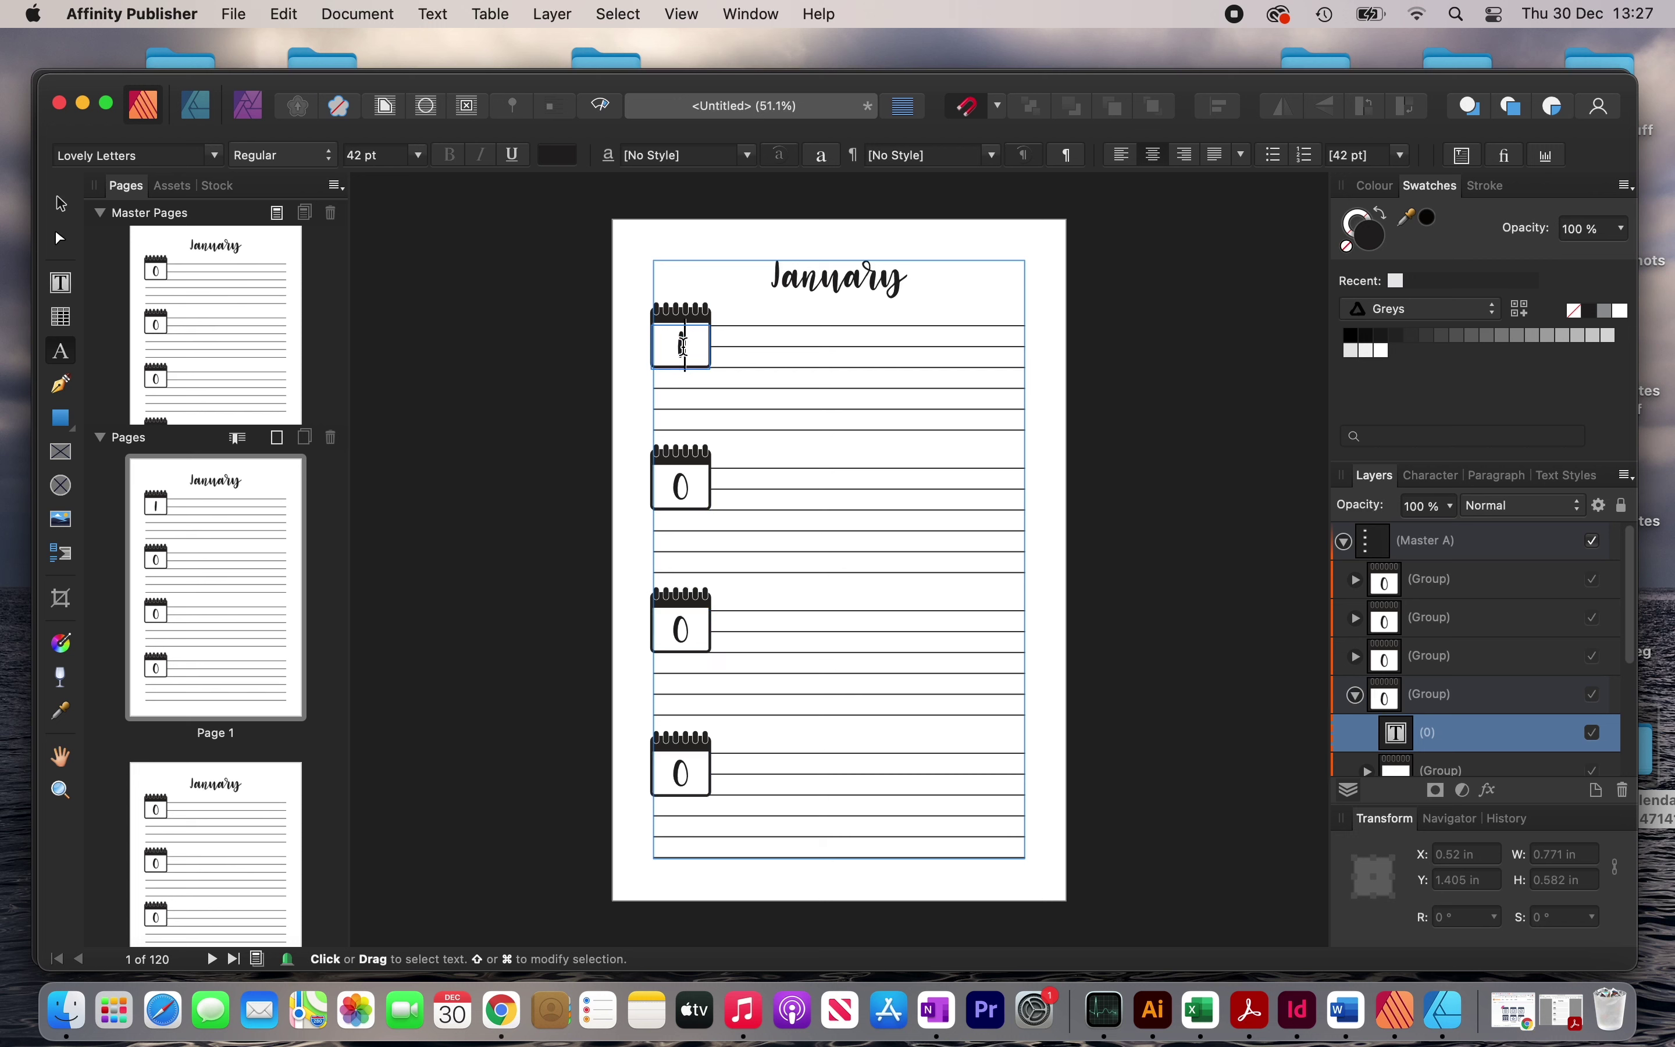
pyautogui.doubleClick(684, 488)
pyautogui.write('22')
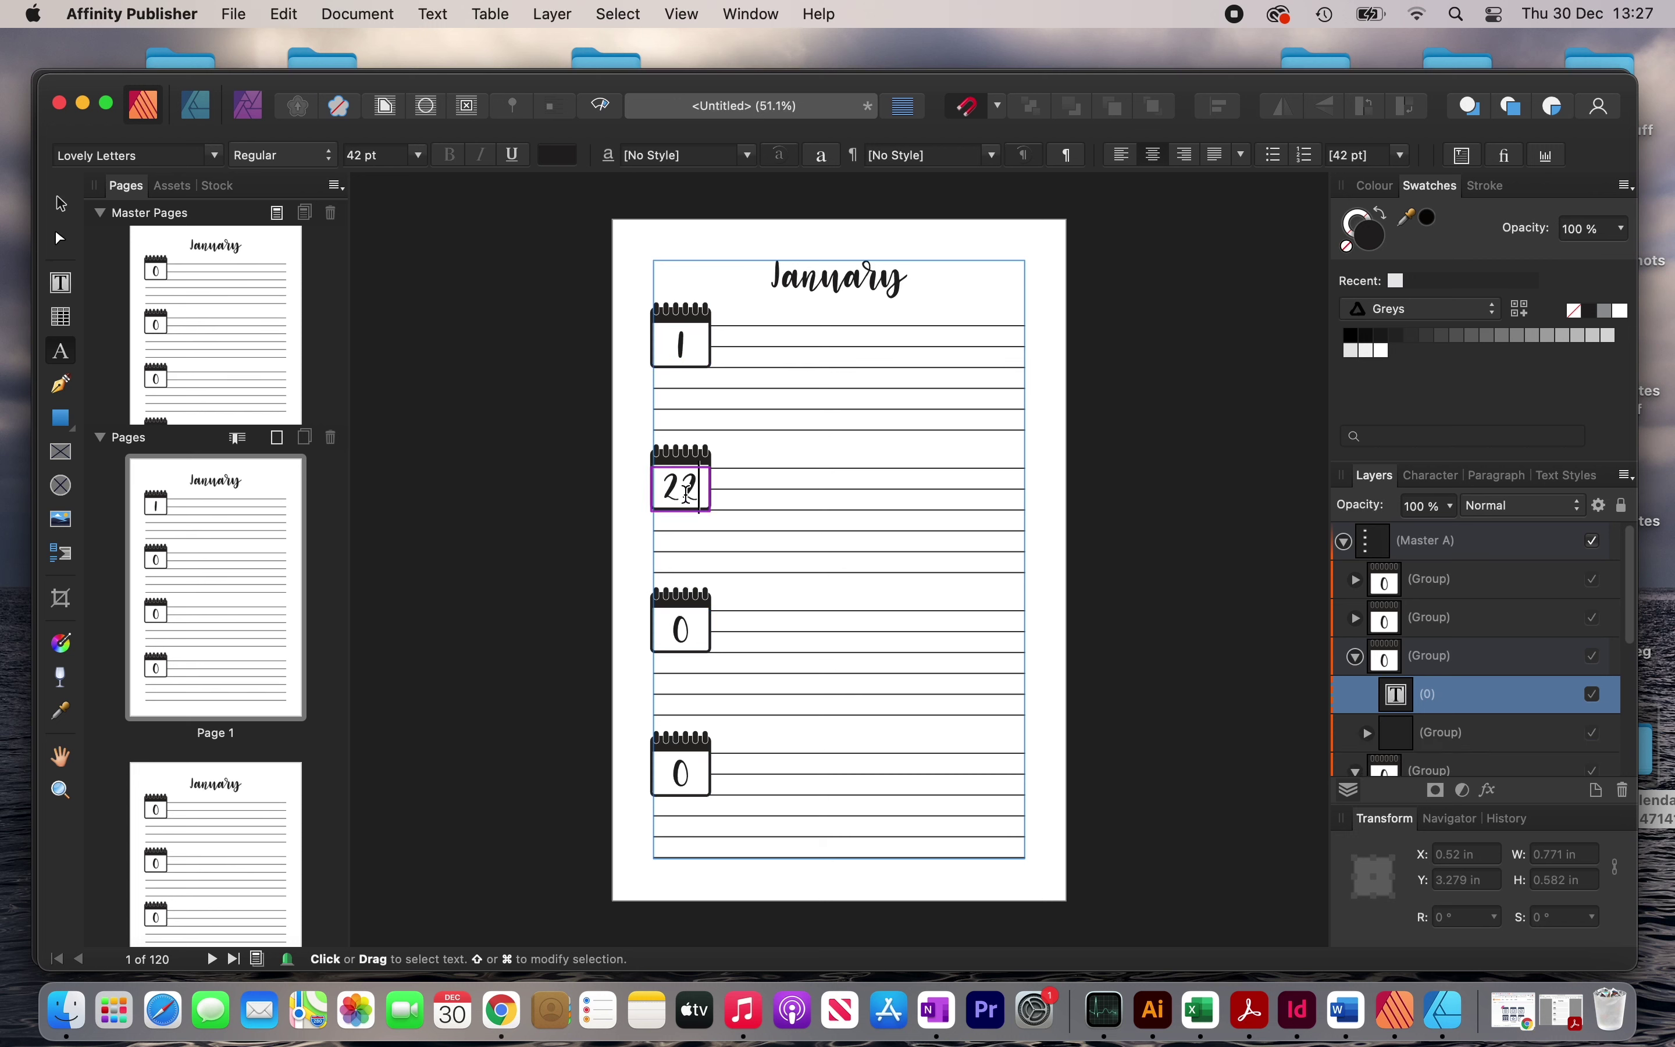
pyautogui.press('BackSpace')
pyautogui.doubleClick(682, 629)
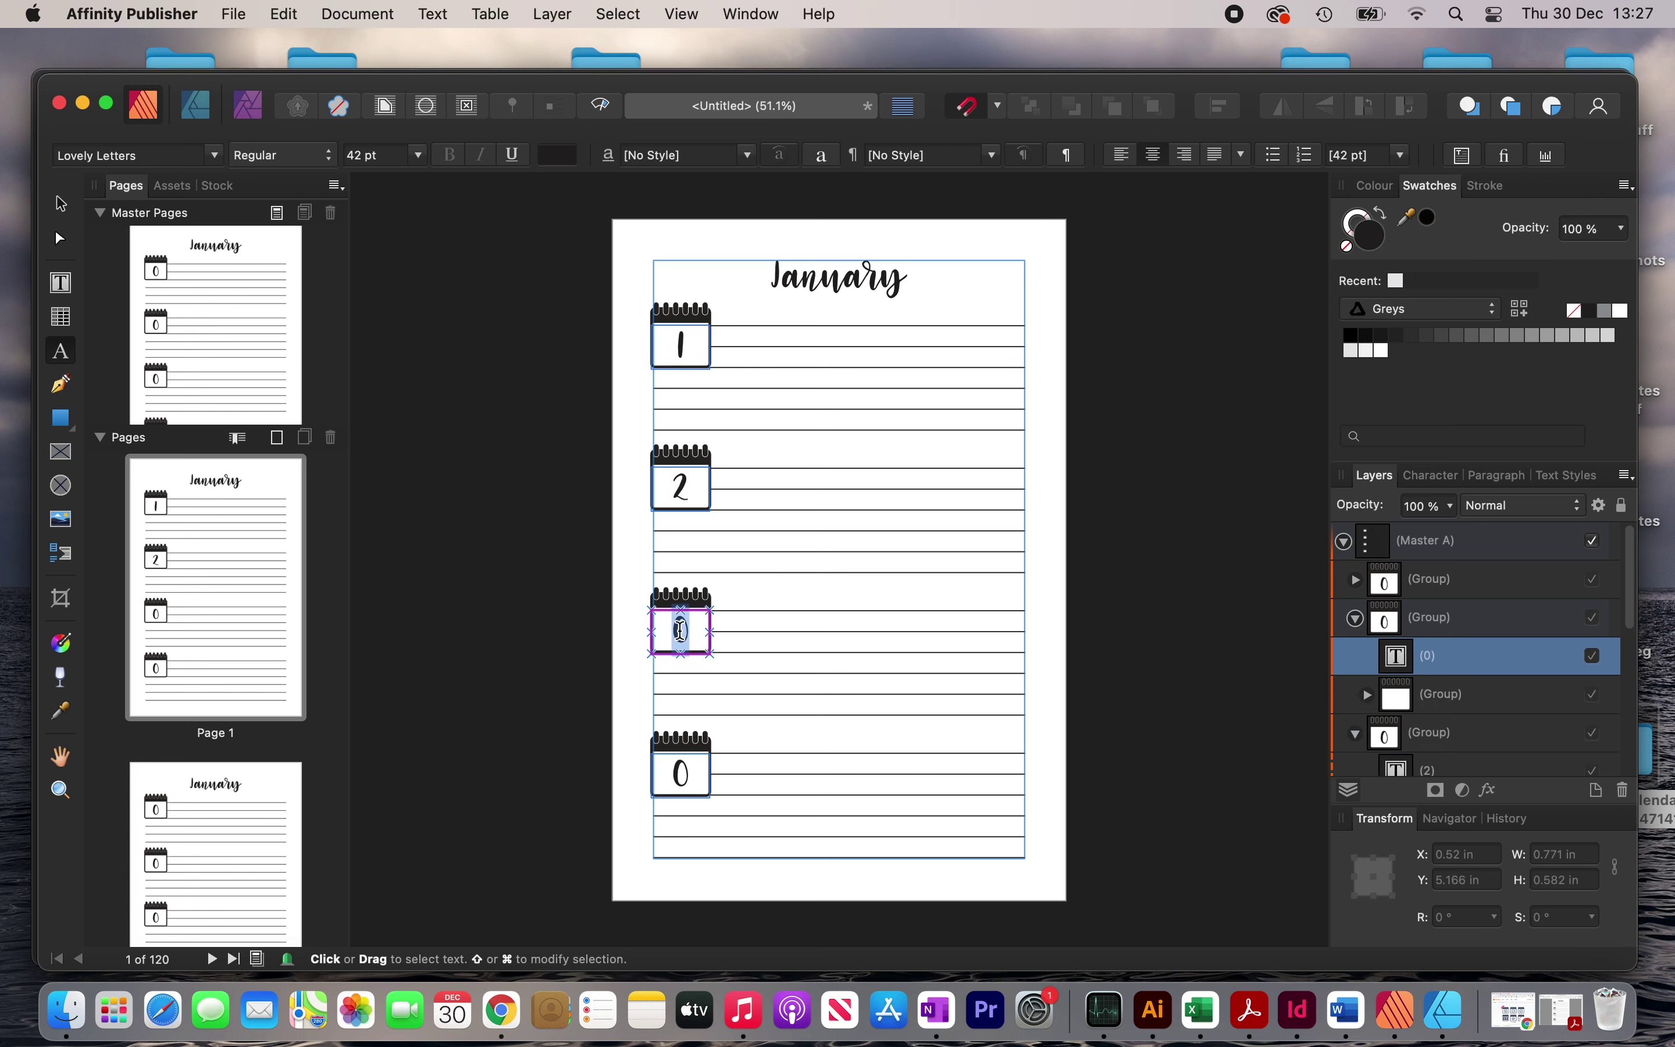
pyautogui.write('3')
pyautogui.doubleClick(680, 760)
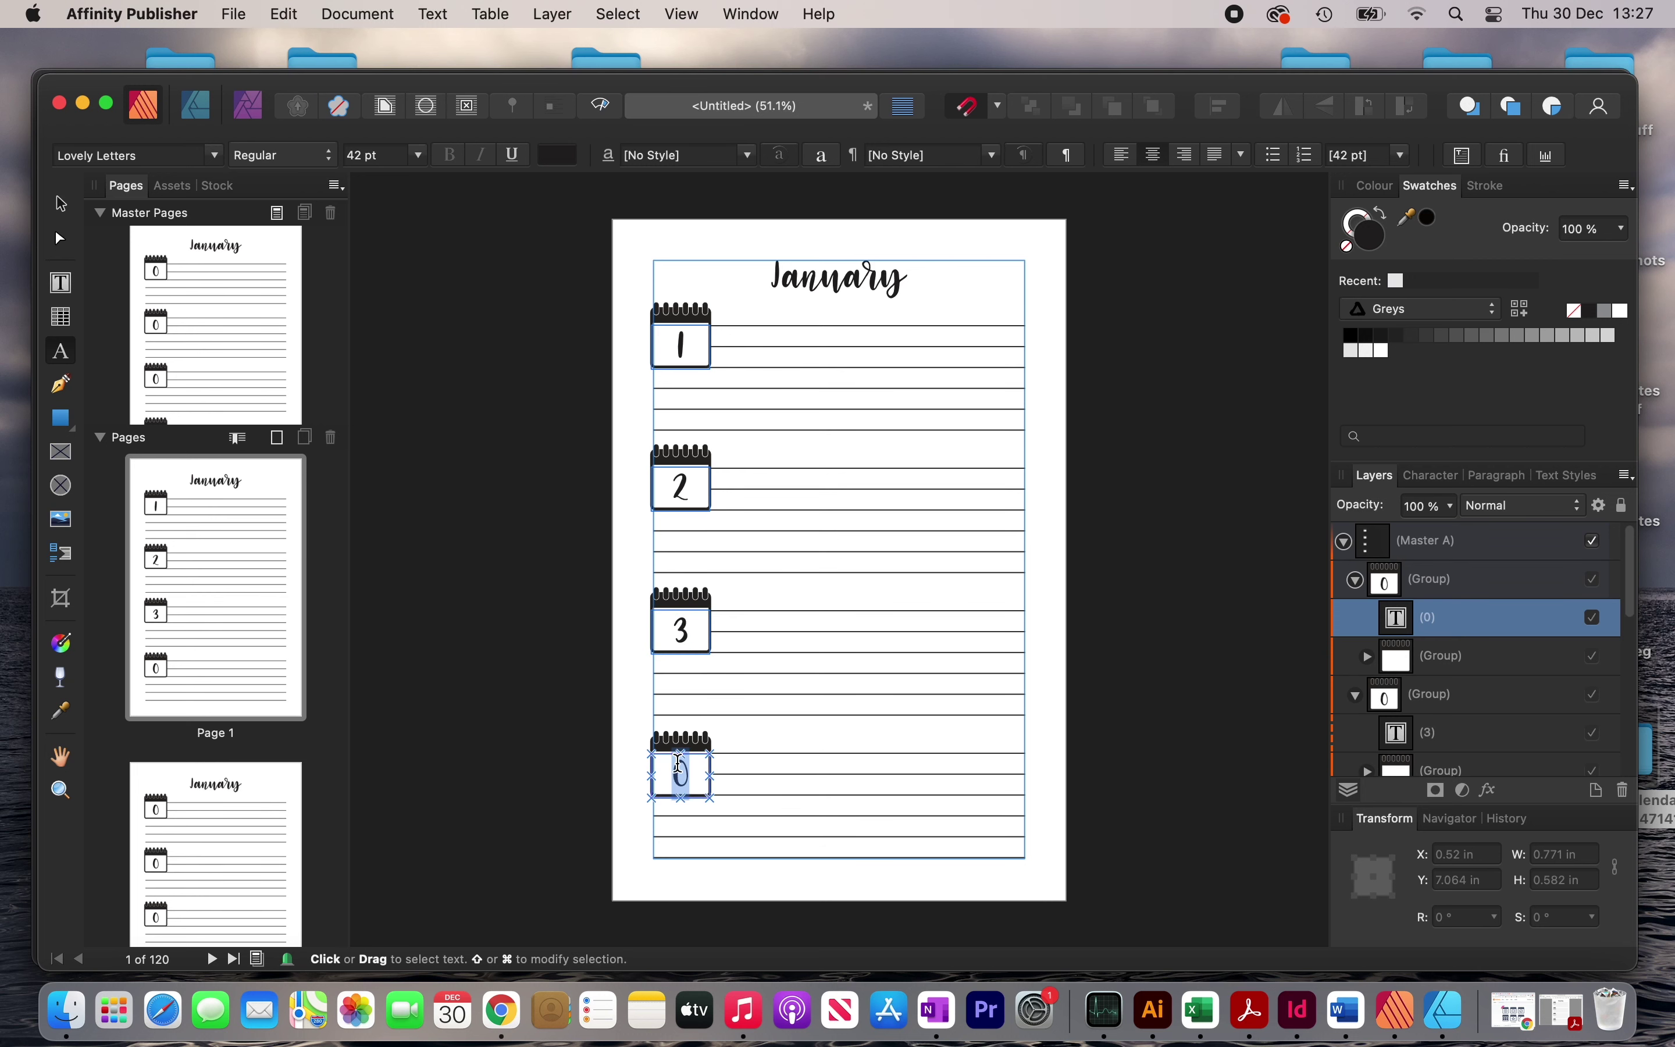
pyautogui.write('4')
# Number the first three calendar icons on page 8 as 29, 30 and 31.
pyautogui.scroll(-5, 676, 762)
pyautogui.scroll(-5, 682, 754)
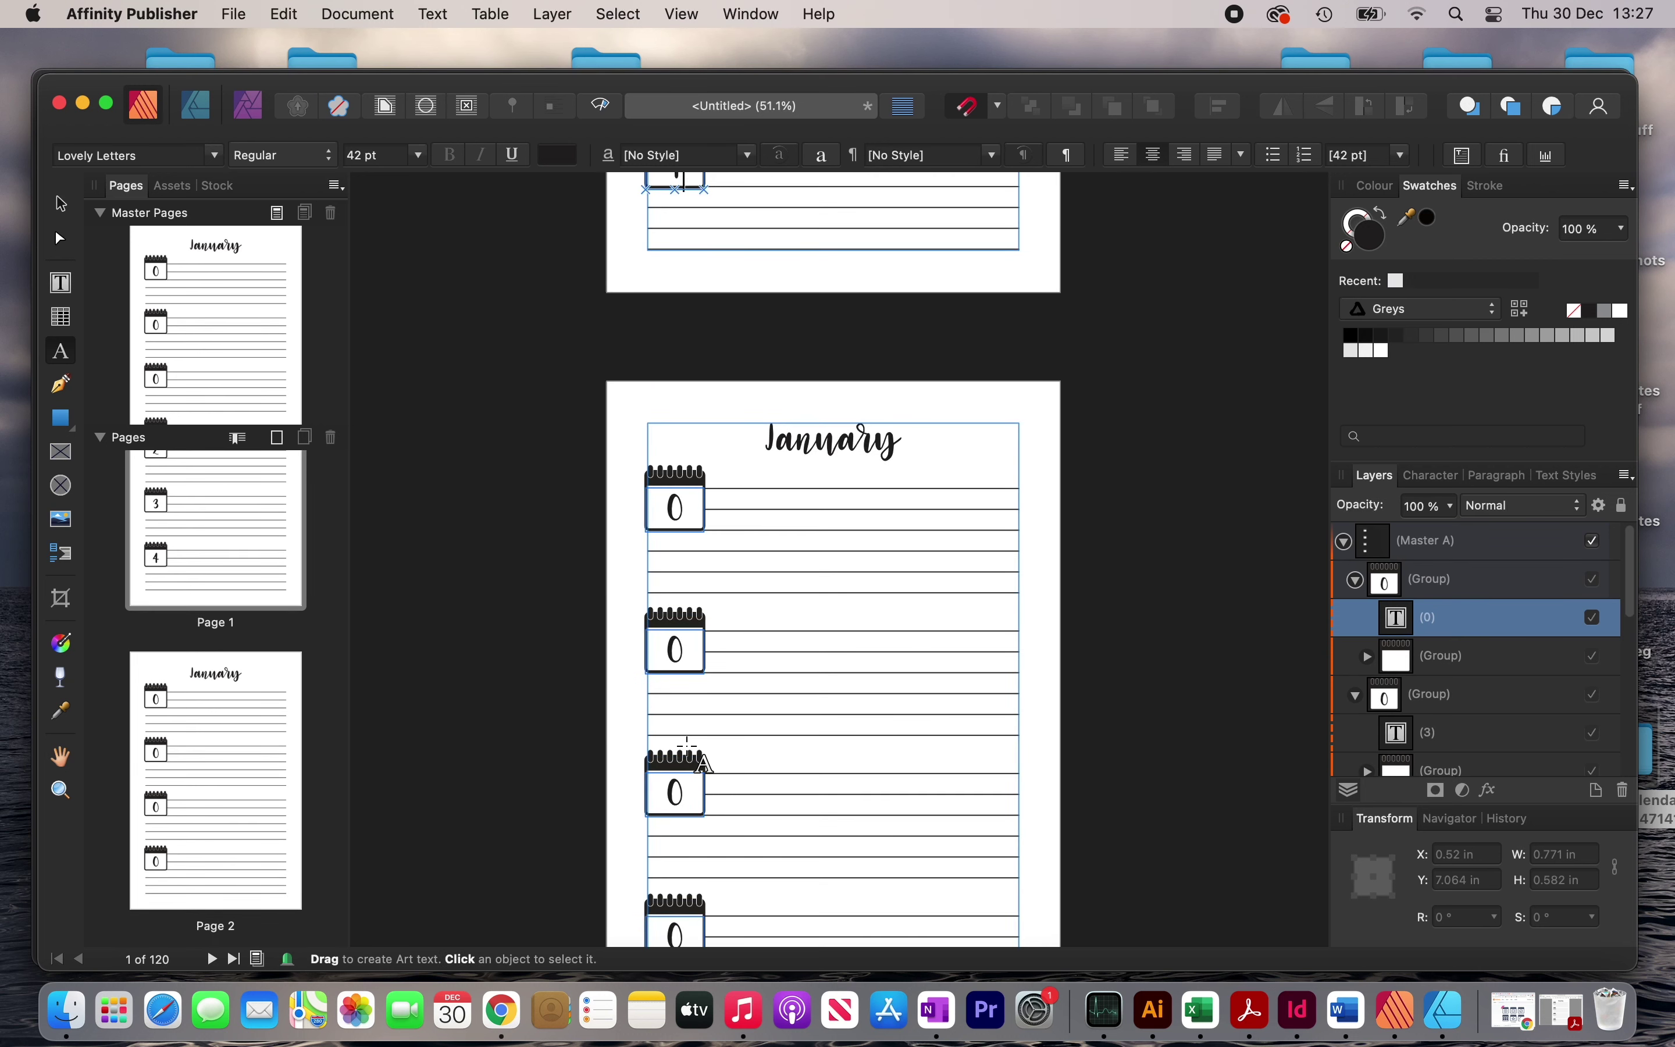
pyautogui.scroll(-15, 687, 744)
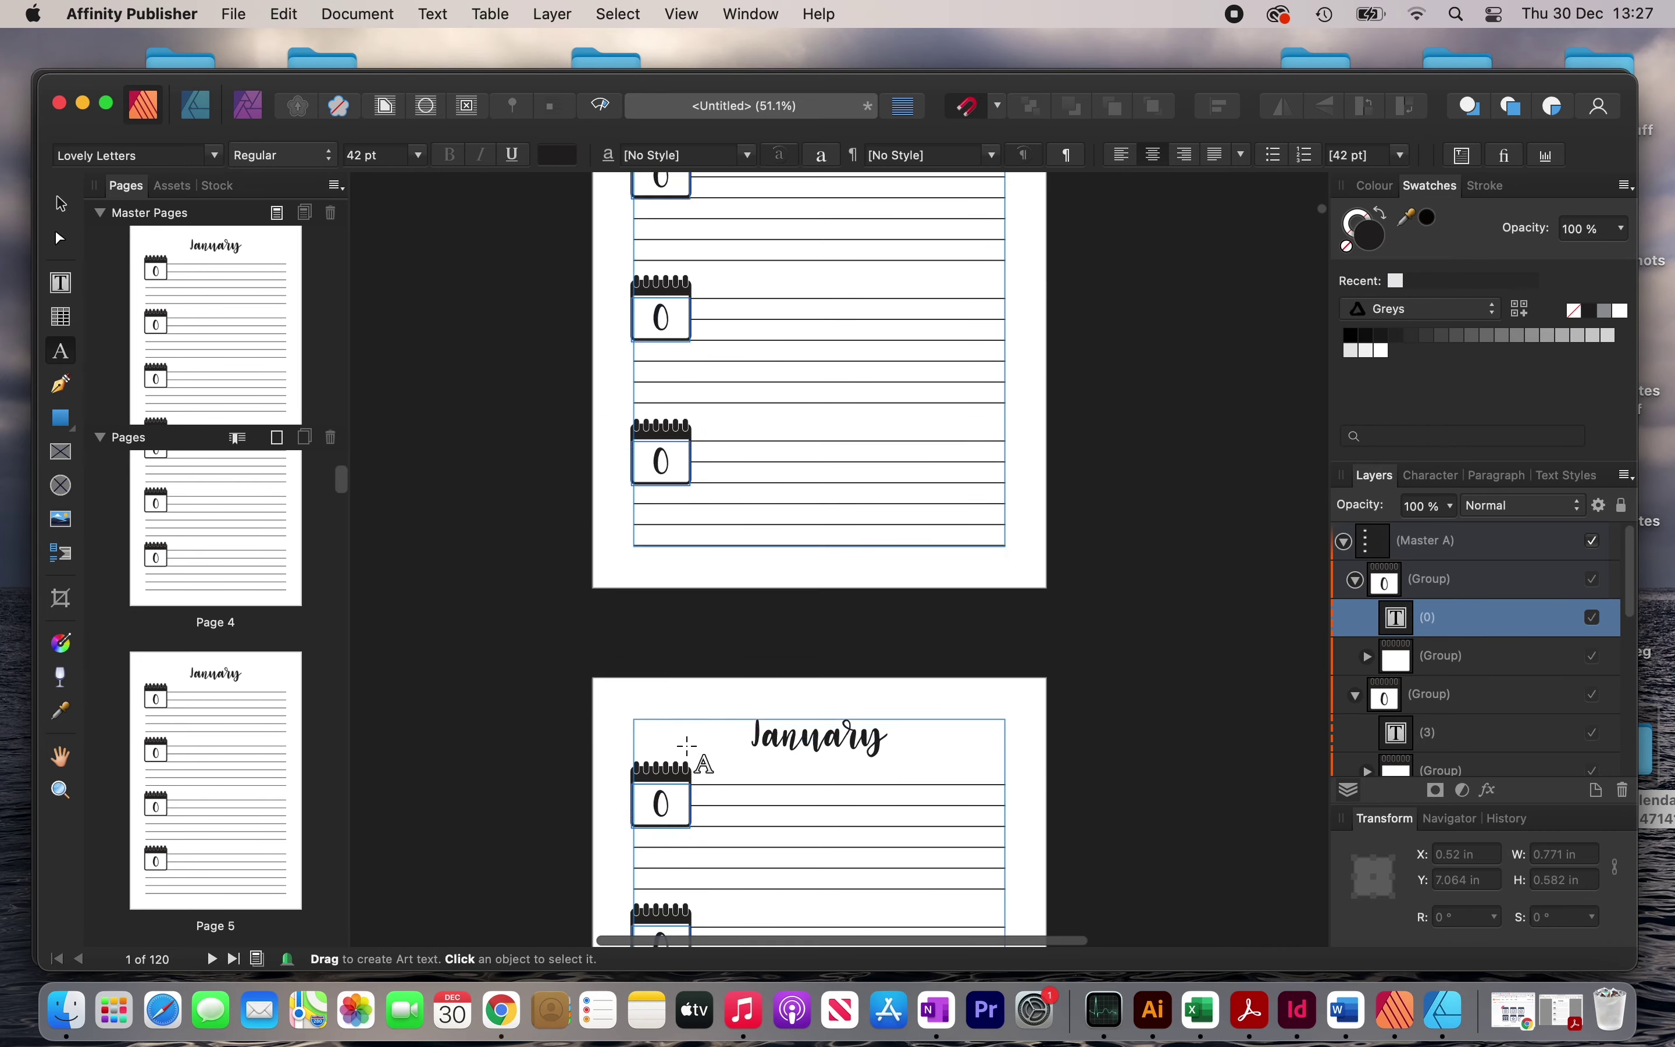
pyautogui.scroll(-10, 687, 745)
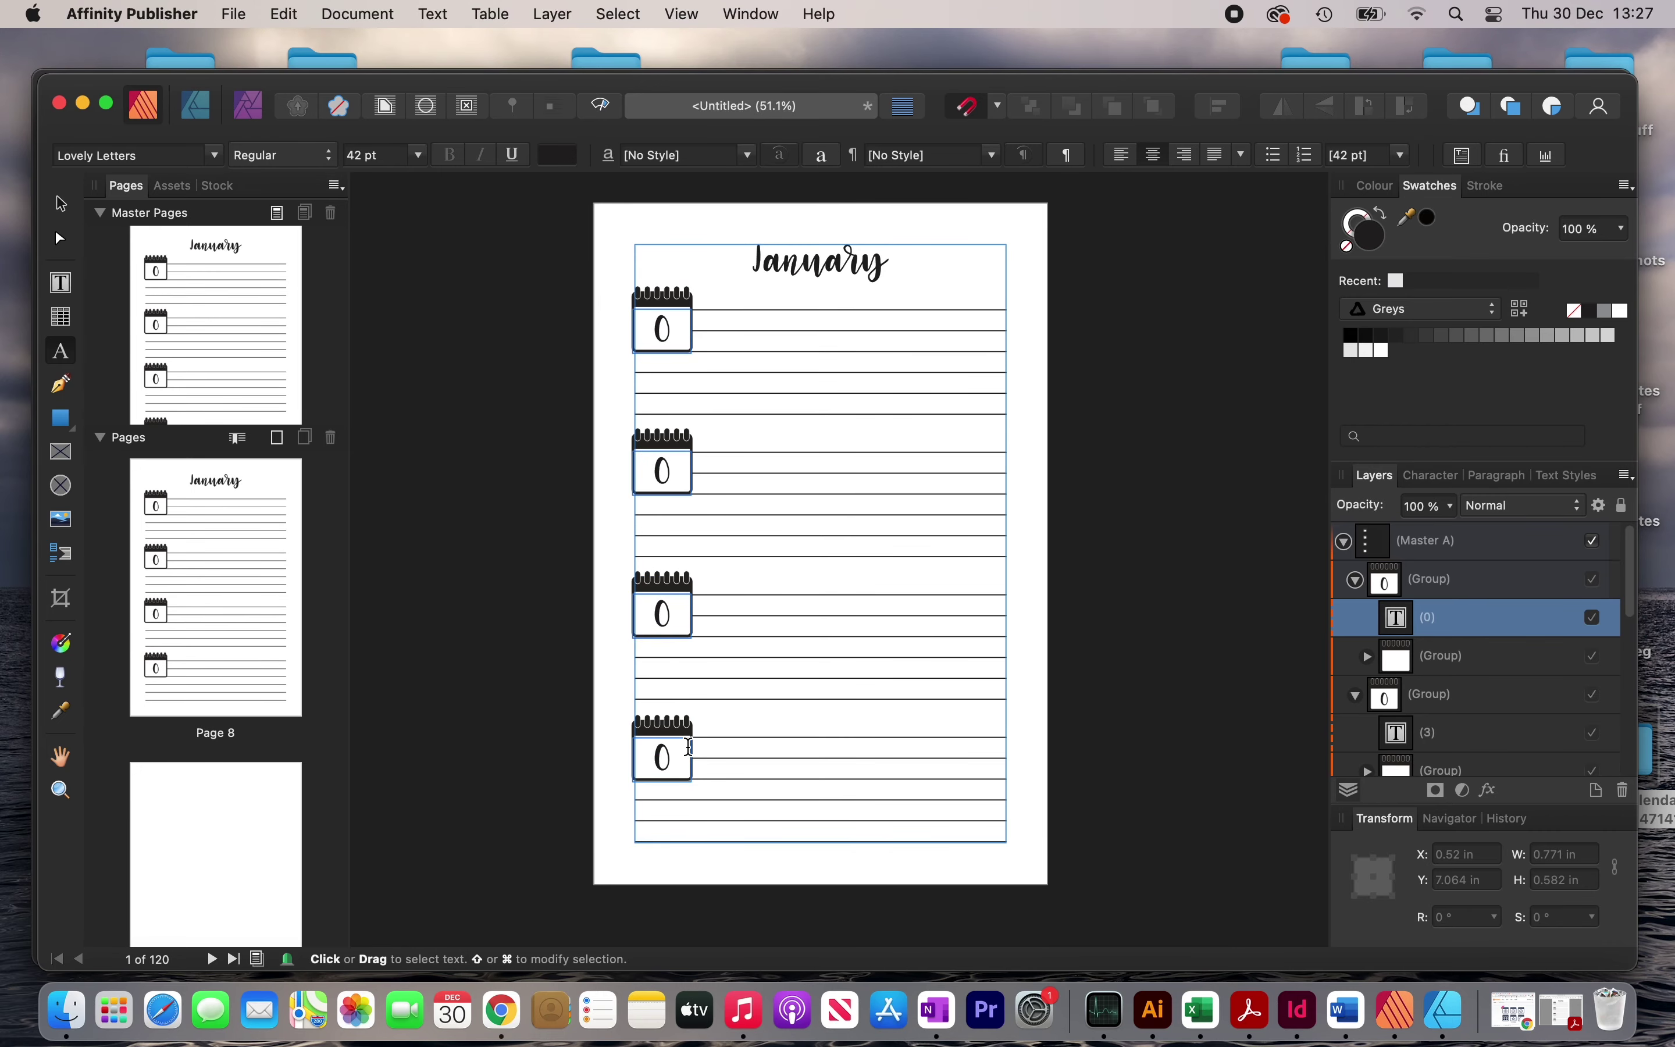
pyautogui.doubleClick(666, 329)
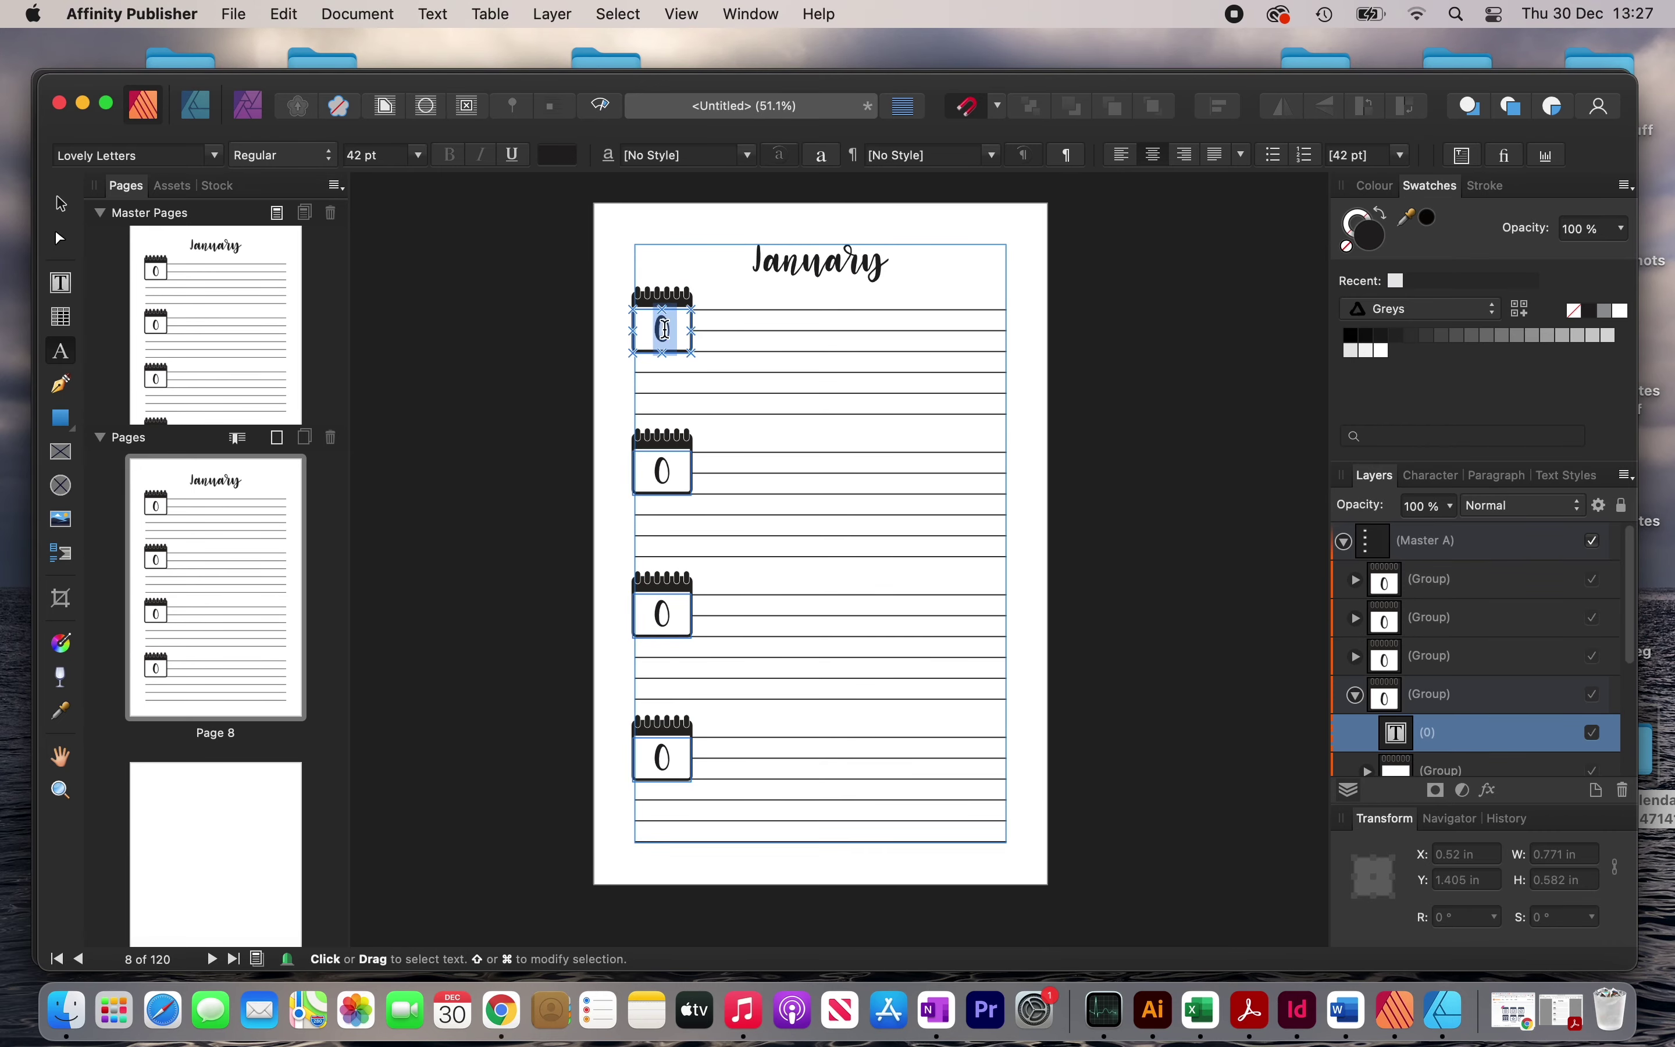
pyautogui.write('29')
pyautogui.doubleClick(659, 471)
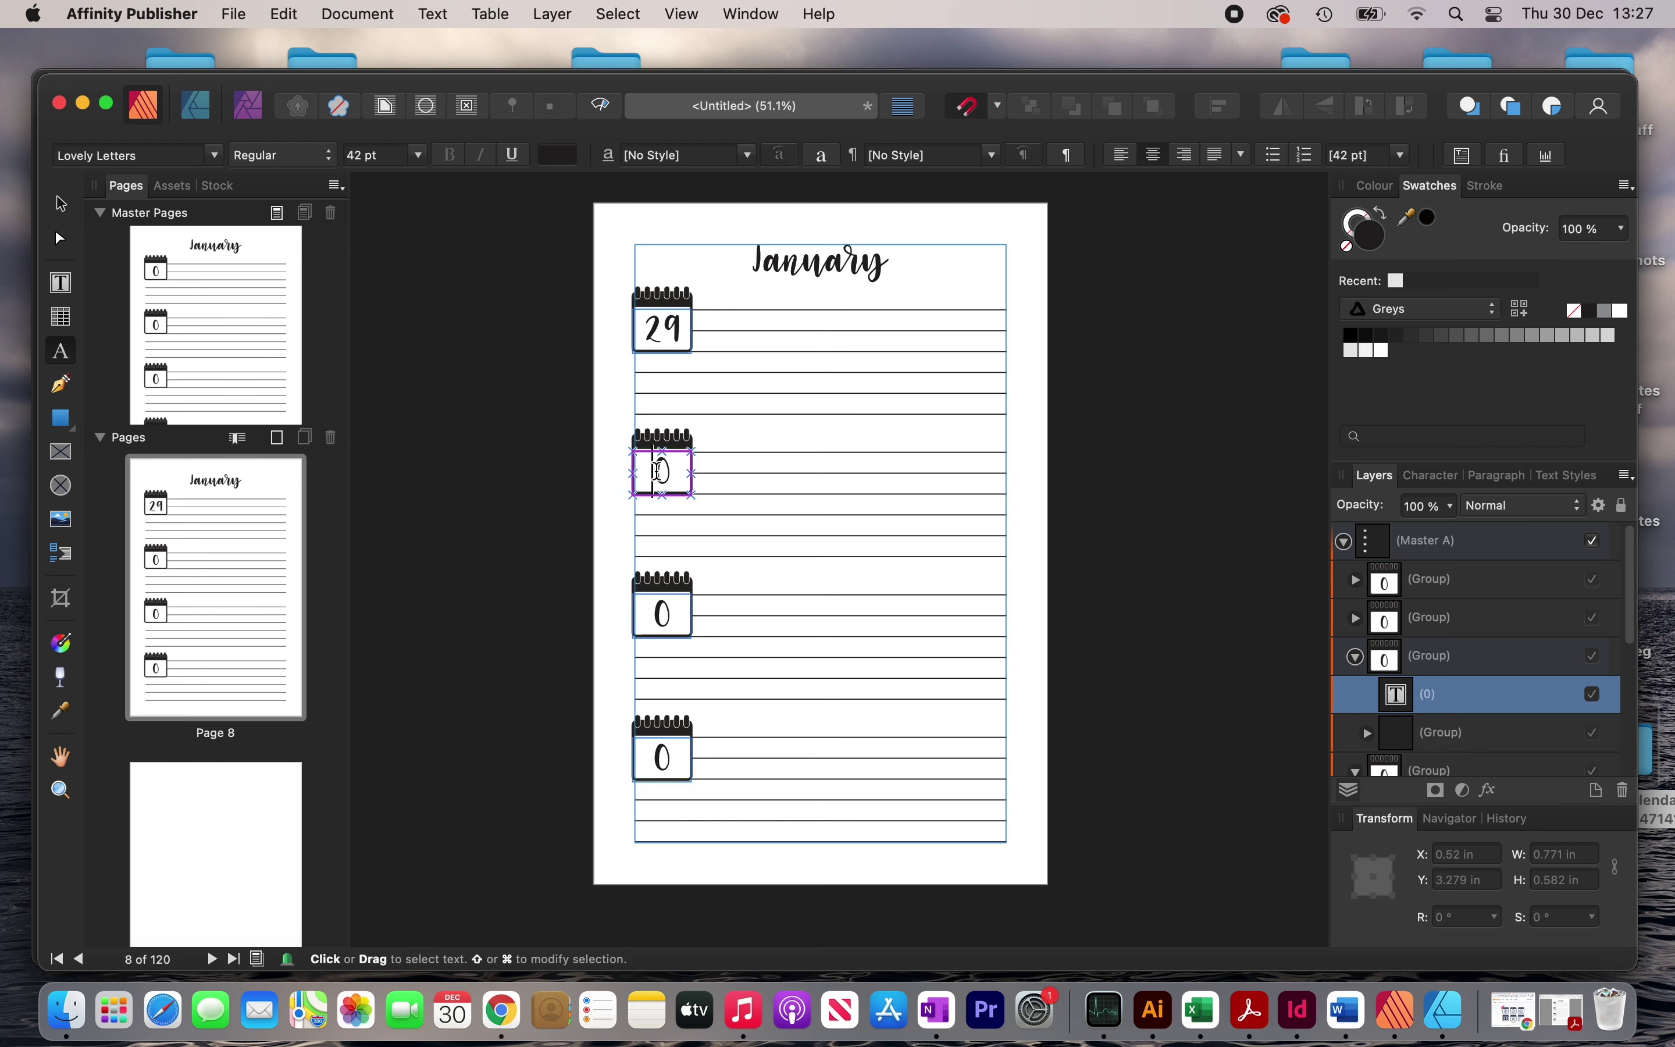
pyautogui.write('30')
pyautogui.scroll(-1, 661, 478)
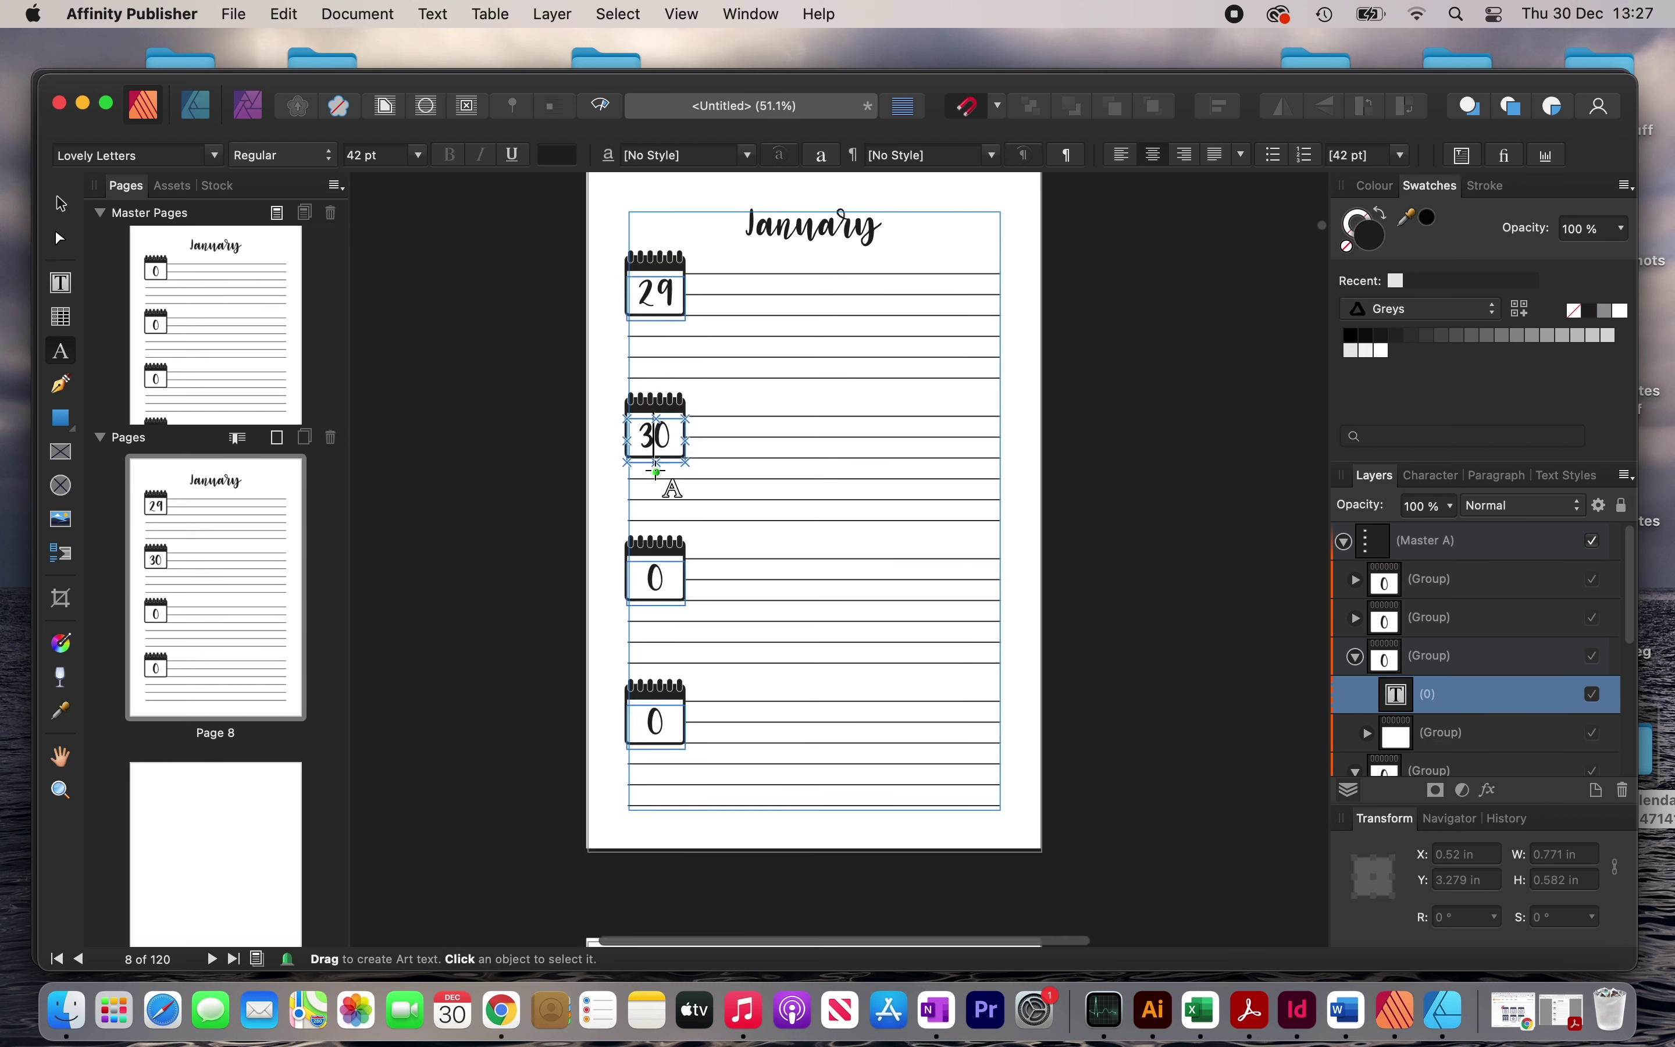
pyautogui.doubleClick(652, 572)
pyautogui.write('31')
# Replace the 0 in the last calendar icon on page 8 with "X" and return to the full-page view.
pyautogui.scroll(-2, 654, 568)
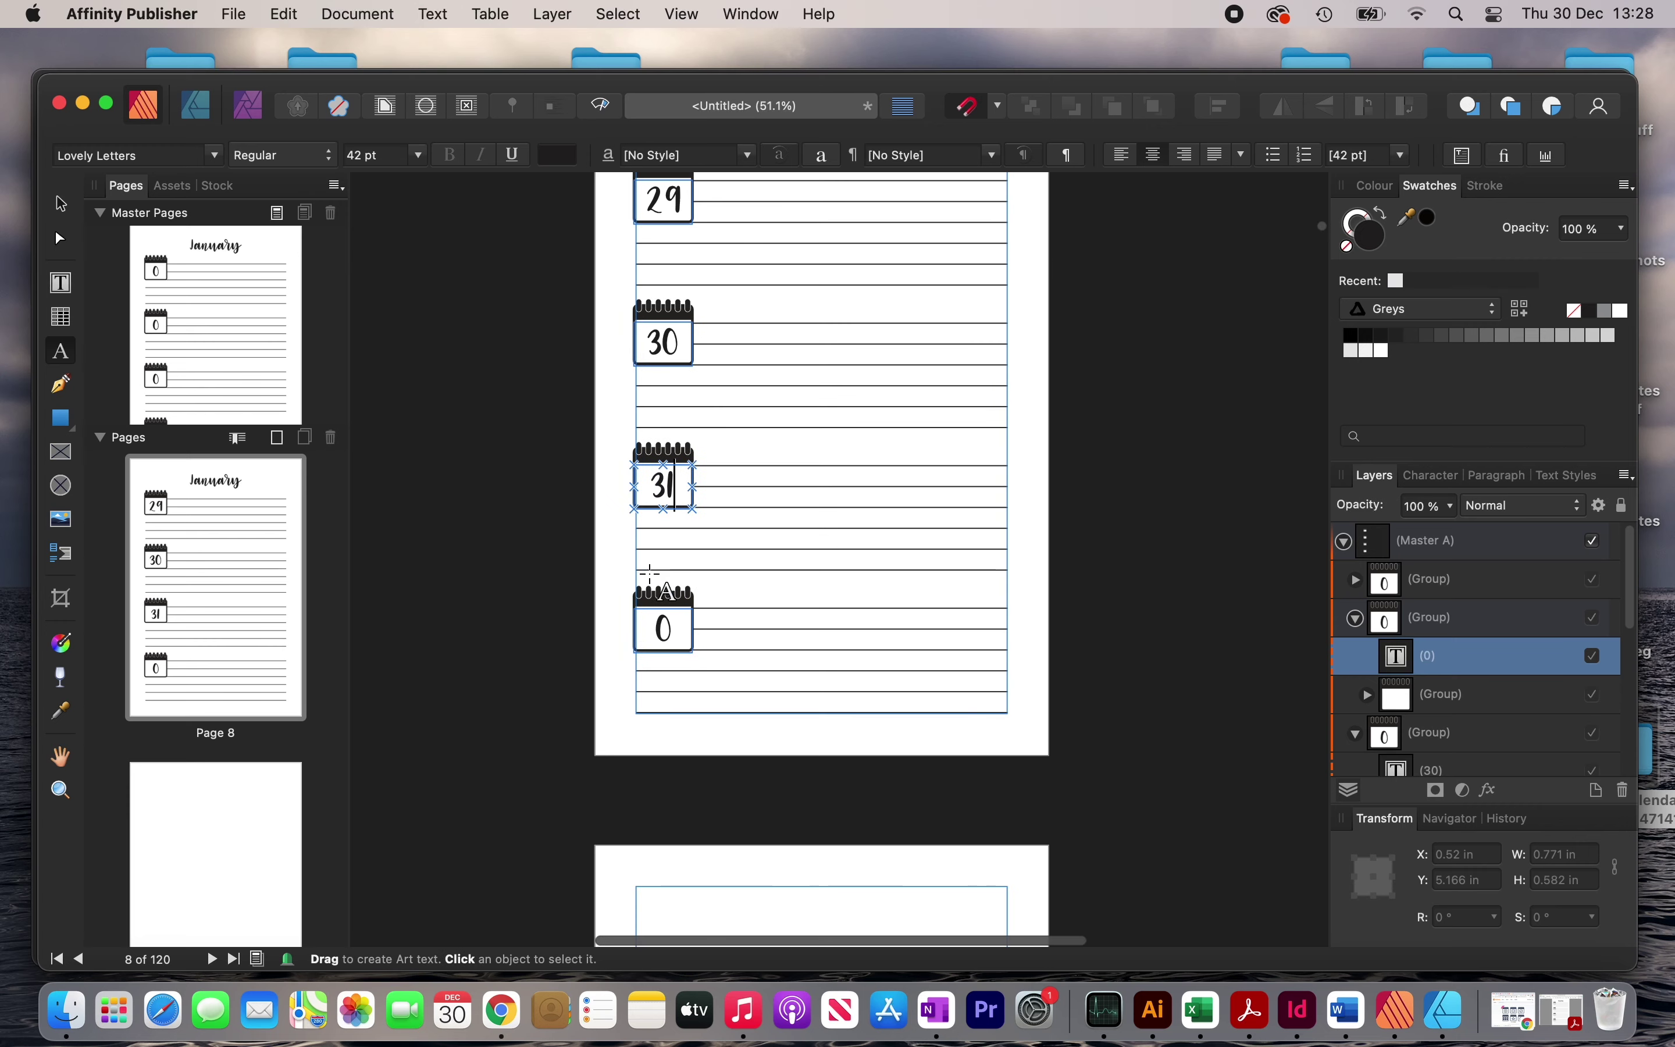
pyautogui.scroll(3, 676, 400)
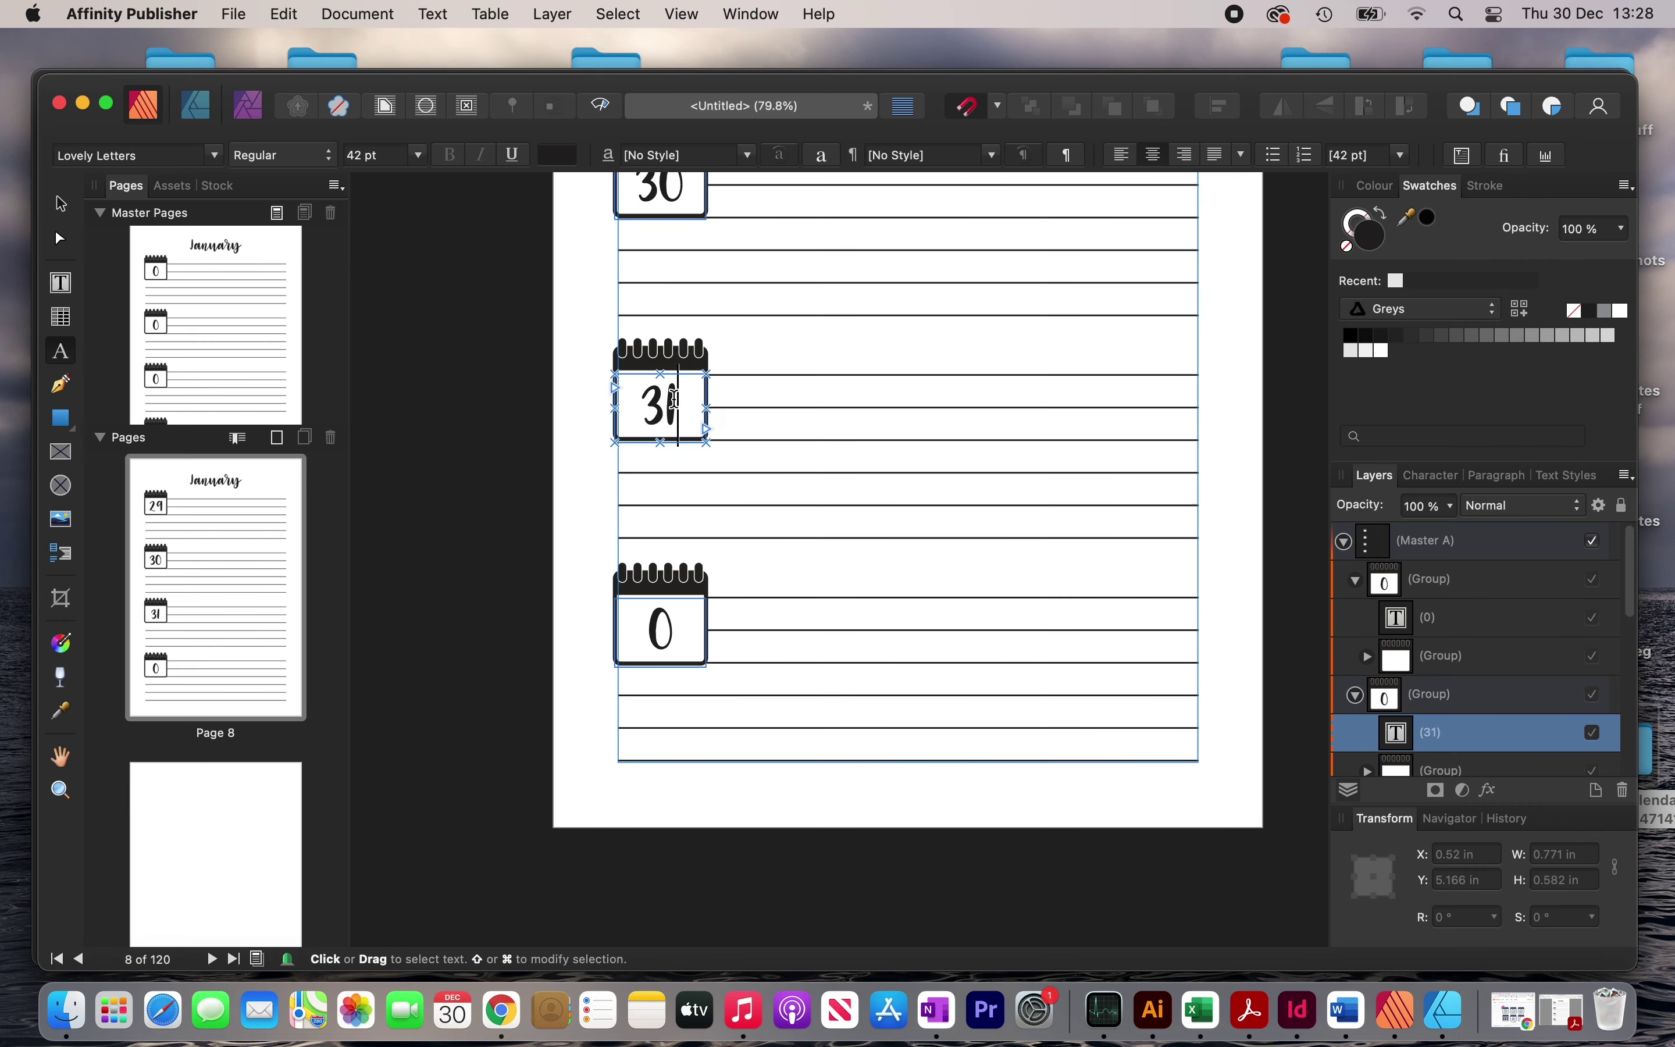
pyautogui.click(659, 621)
pyautogui.doubleClick(659, 621)
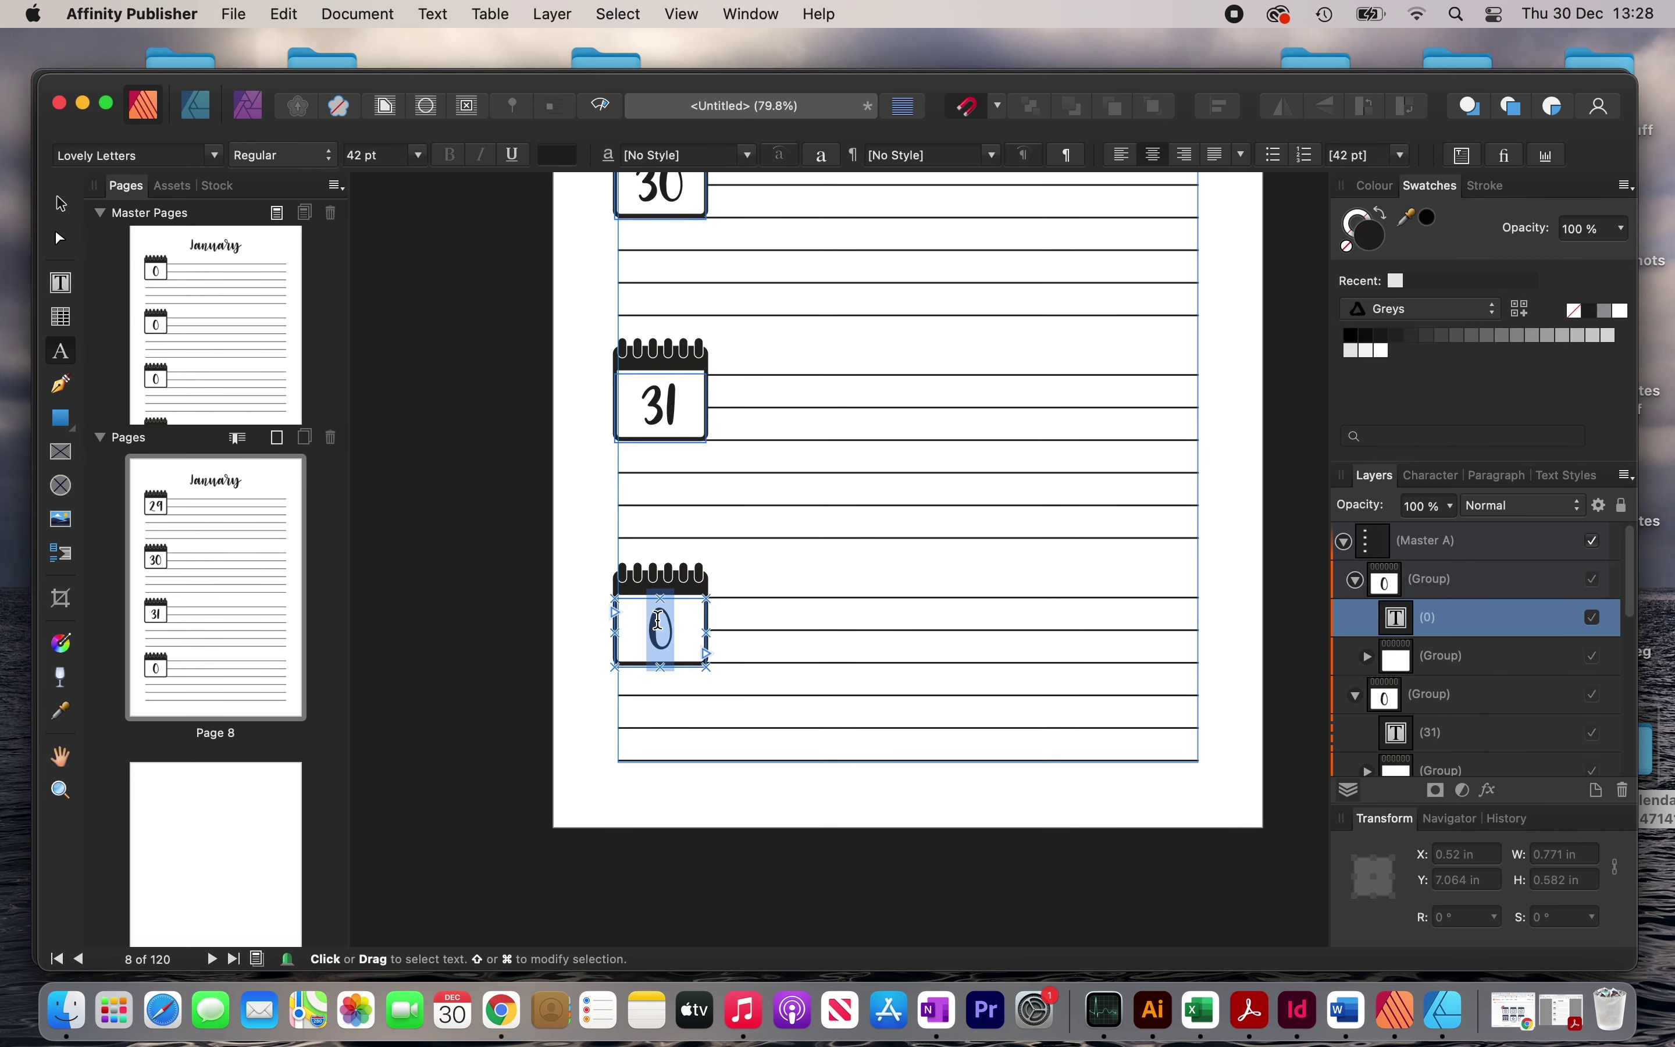
pyautogui.write('X')
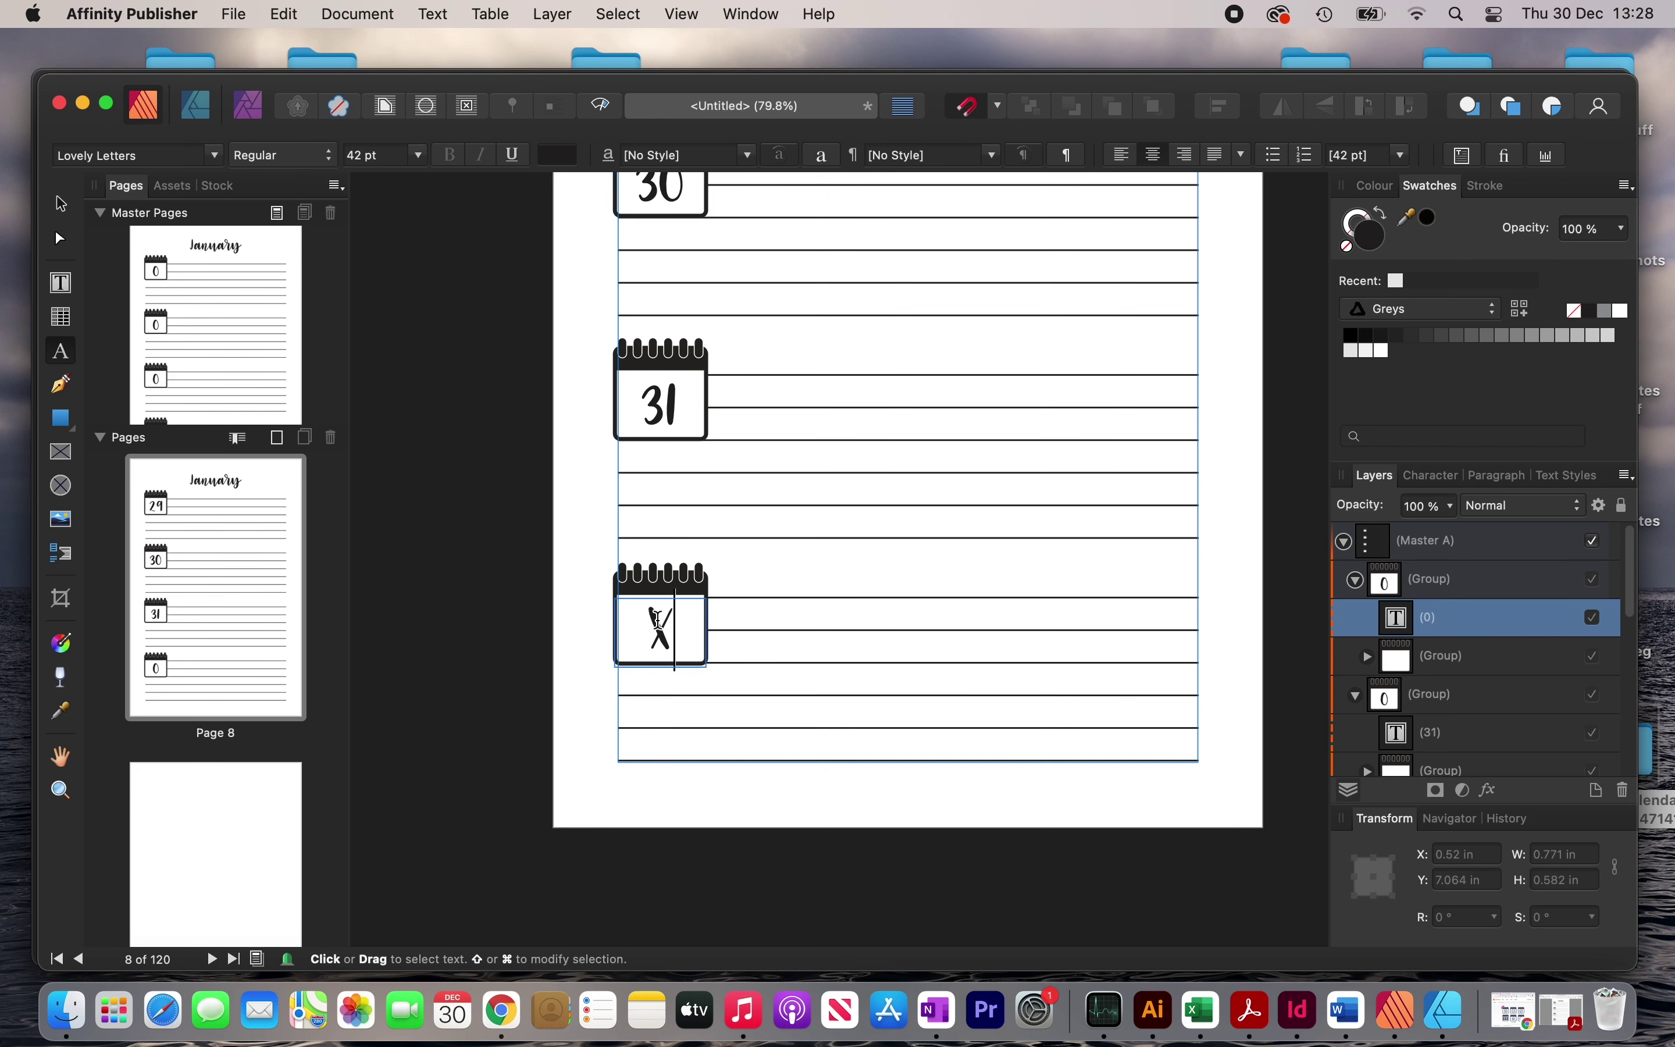
pyautogui.click(76, 204)
pyautogui.press('Escape')
pyautogui.press('super+0')
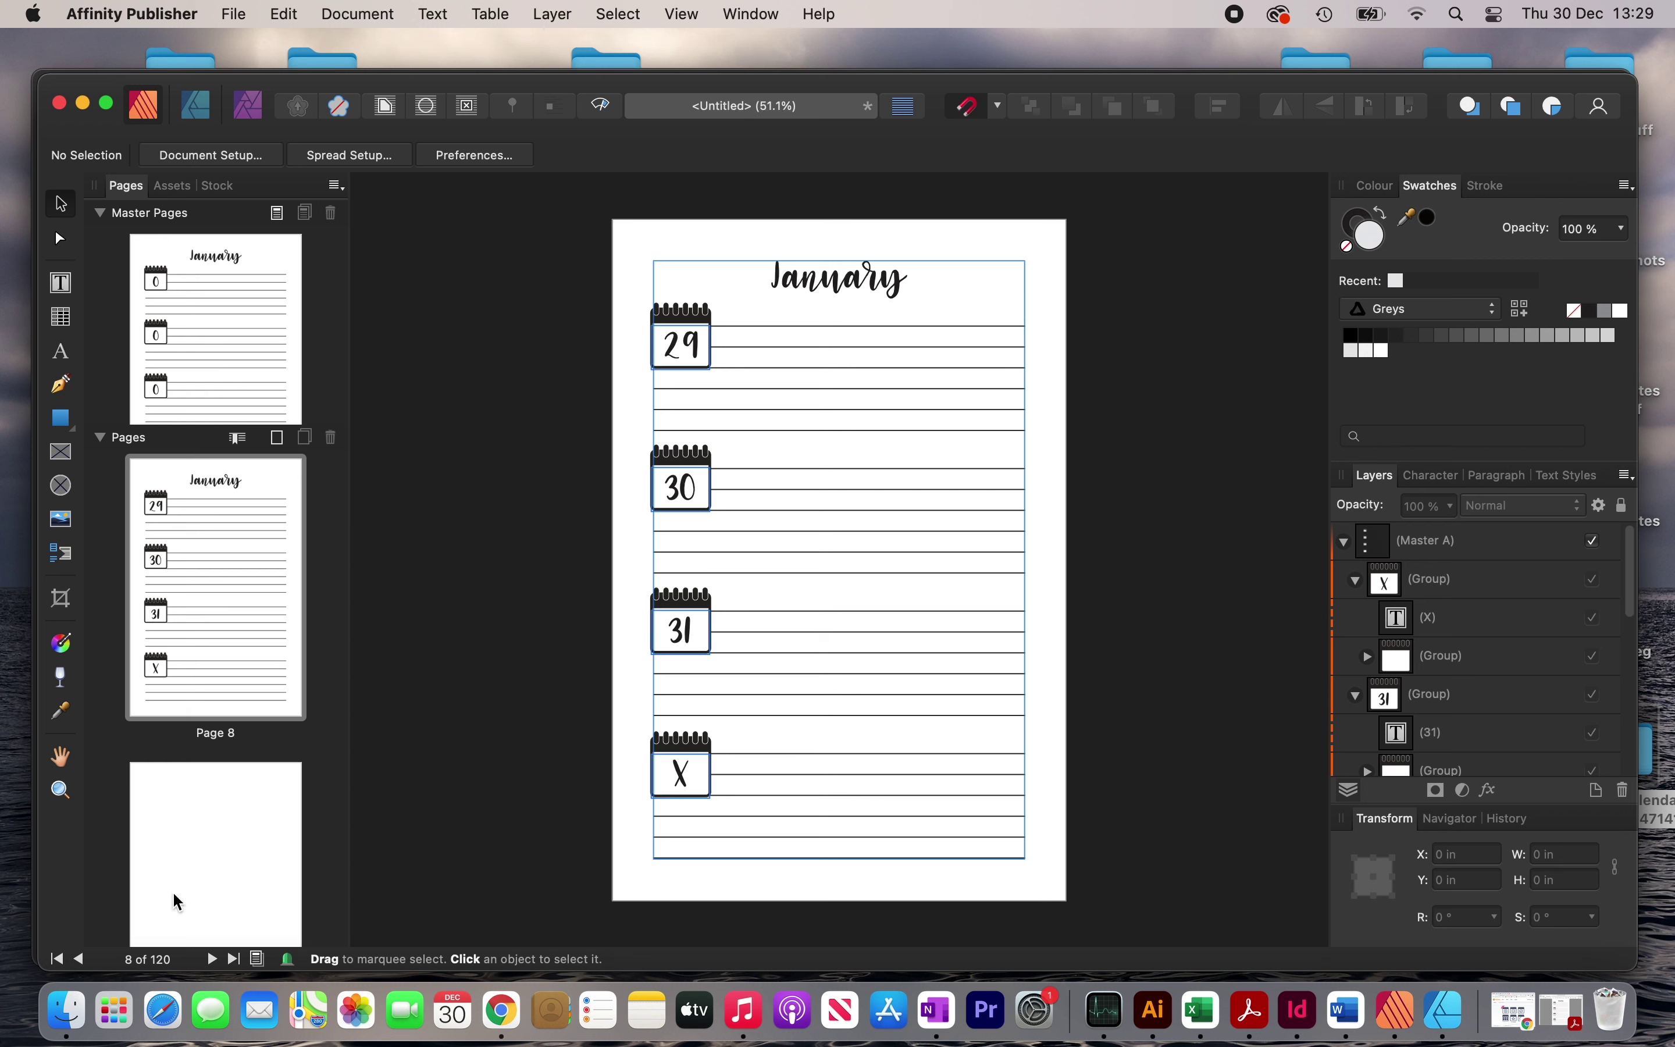
# Delete all four calendar icons from Master B, keeping its heading and ruled lines.
pyautogui.scroll(-3, 205, 834)
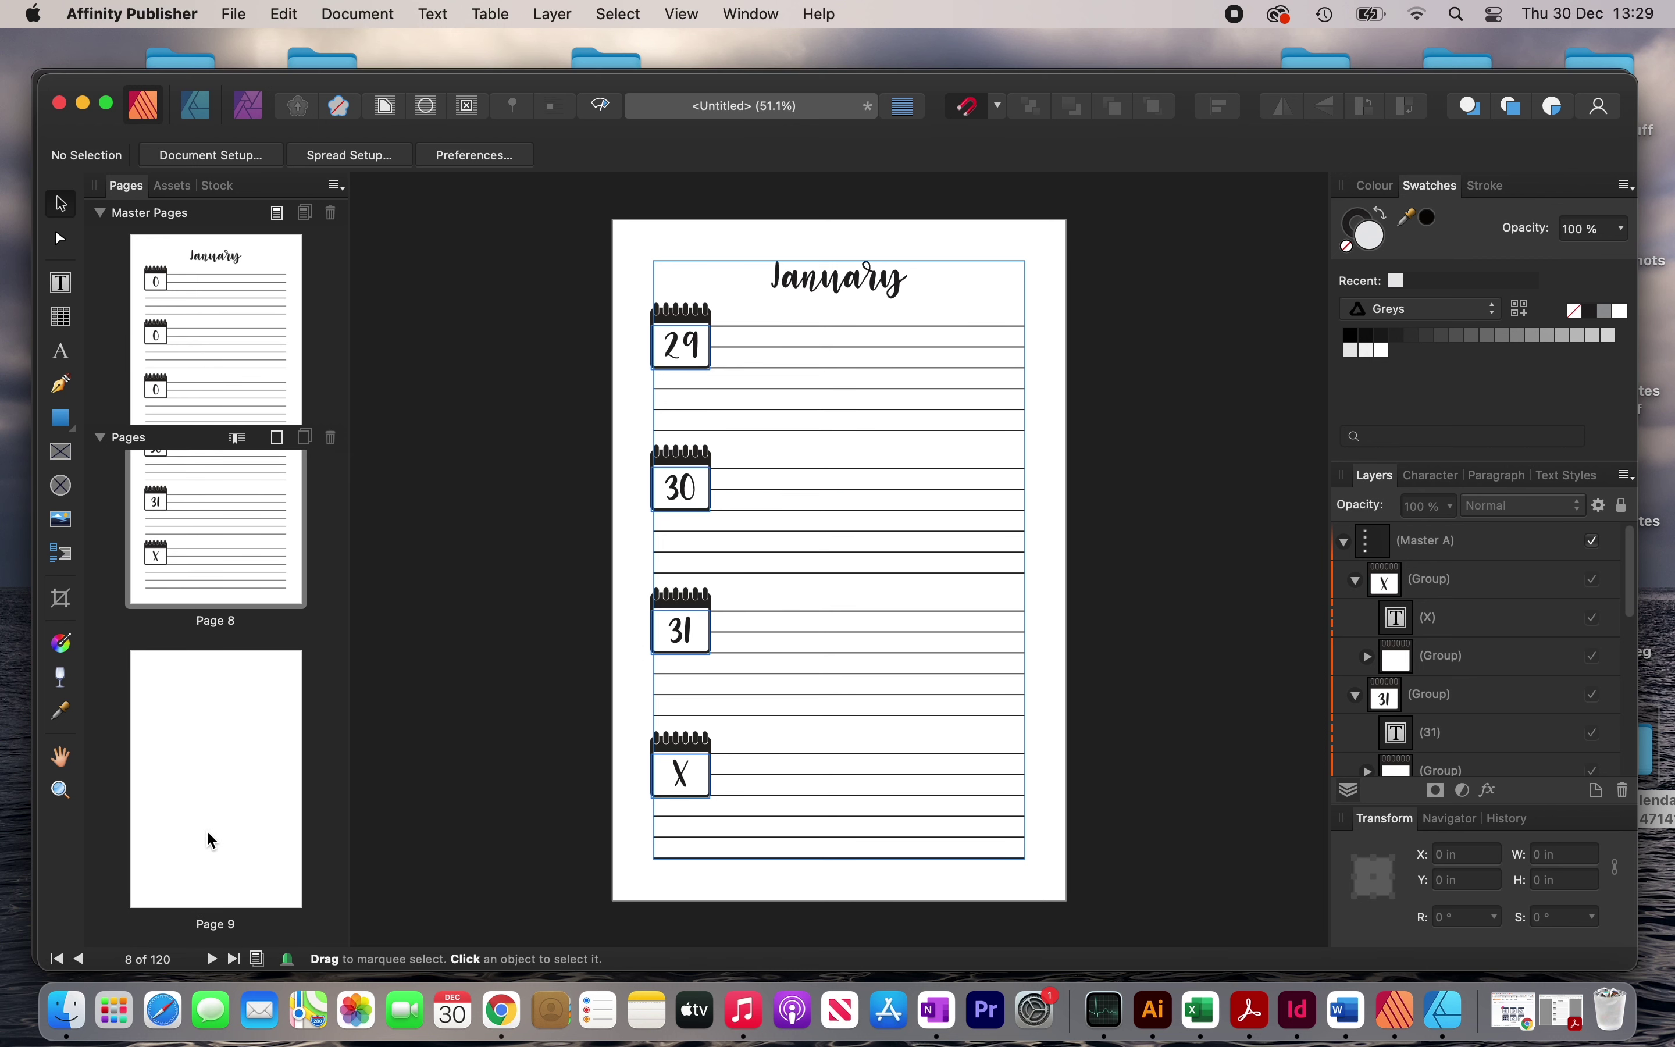
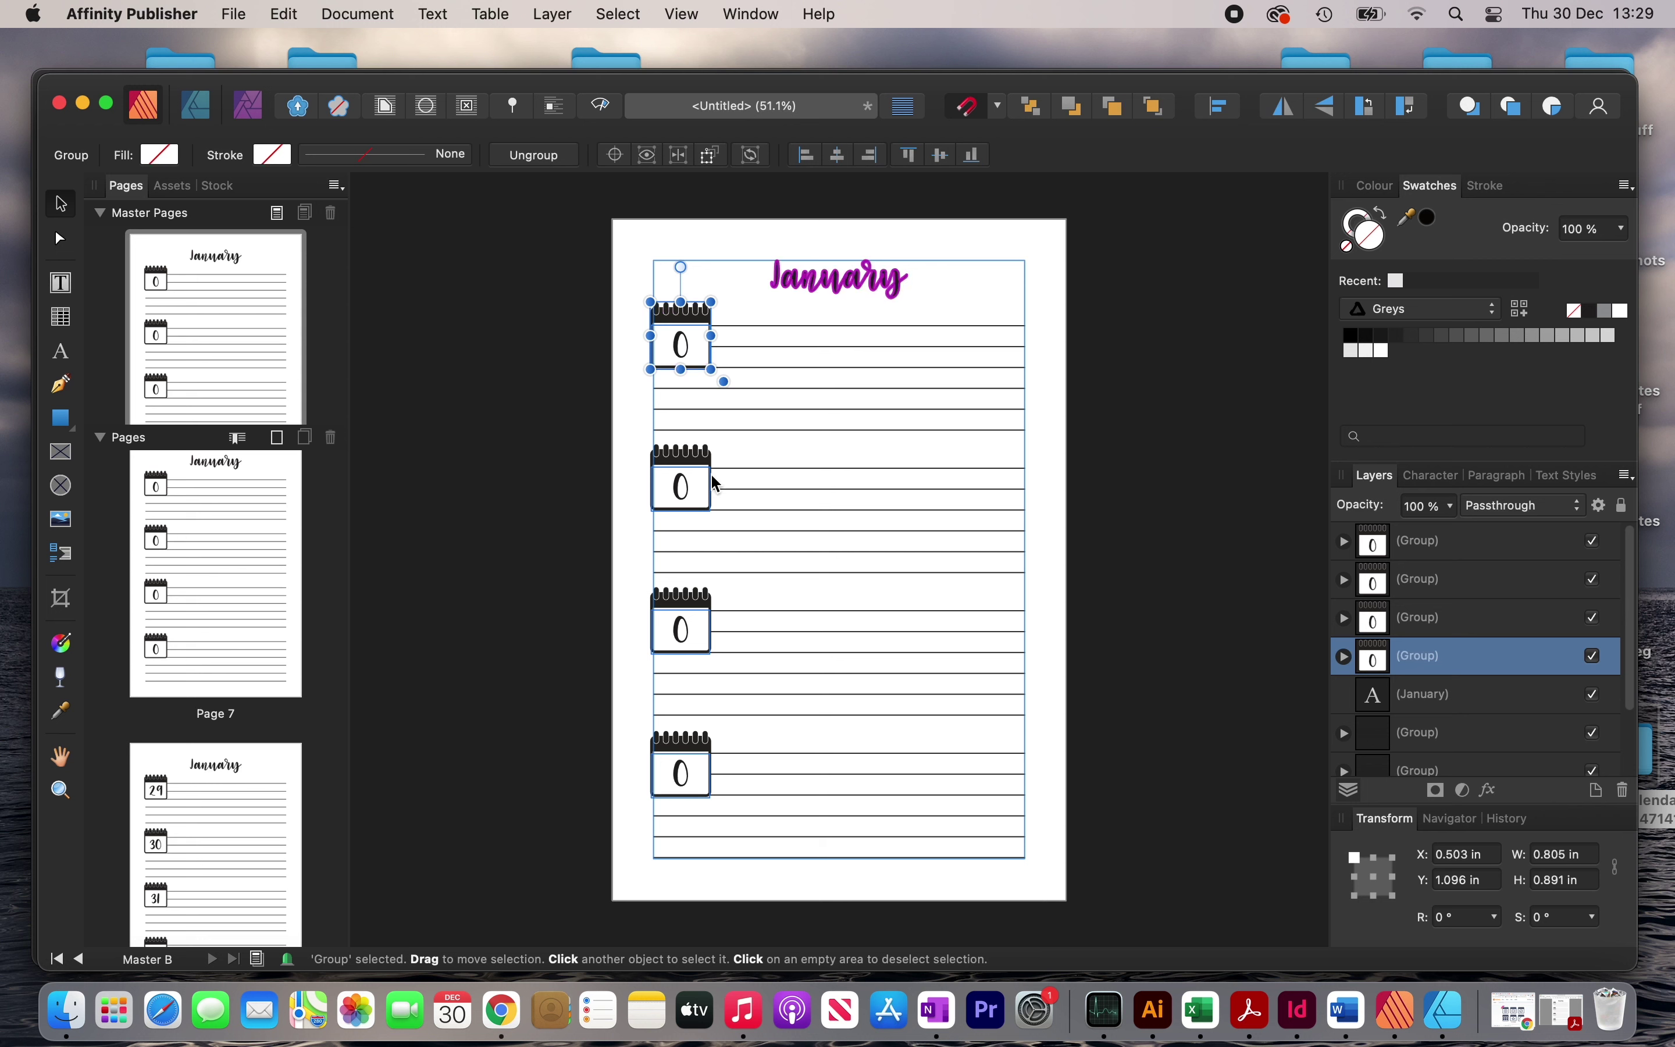
pyautogui.keyDown('shift'); pyautogui.click(706, 485); pyautogui.keyUp('shift')
pyautogui.press('Delete')
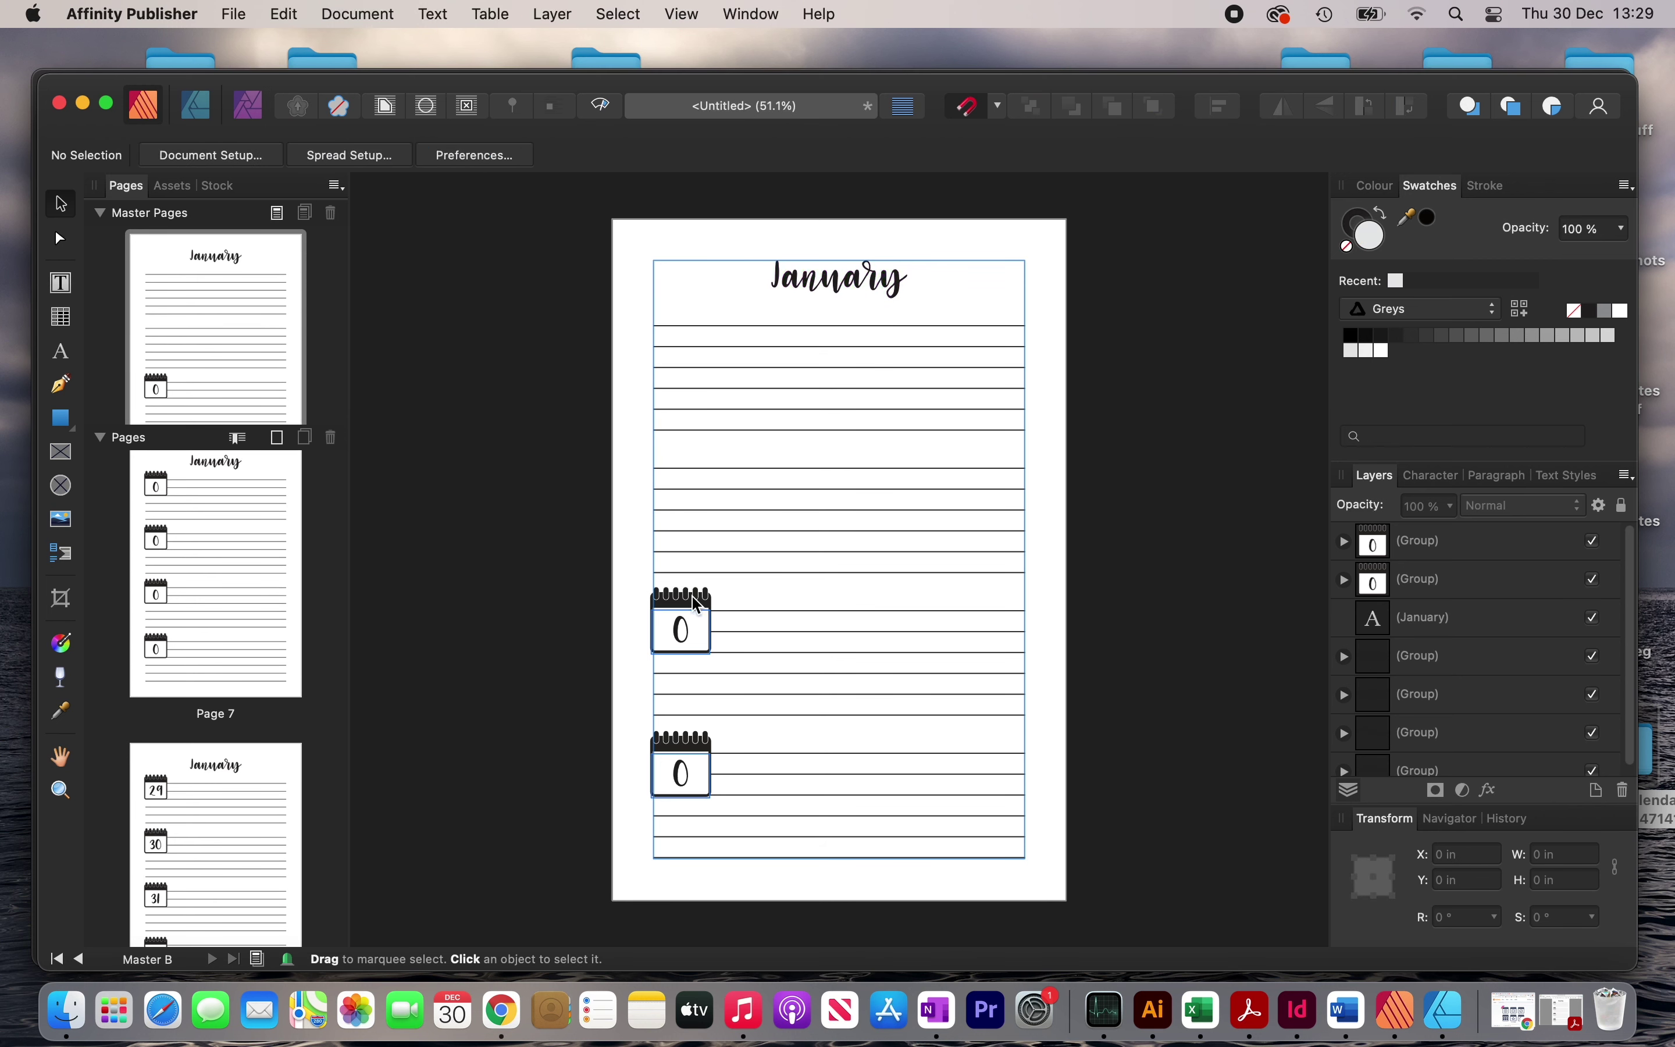
pyautogui.click(692, 599)
pyautogui.keyDown('shift'); pyautogui.click(685, 745); pyautogui.keyUp('shift')
pyautogui.press('Delete')
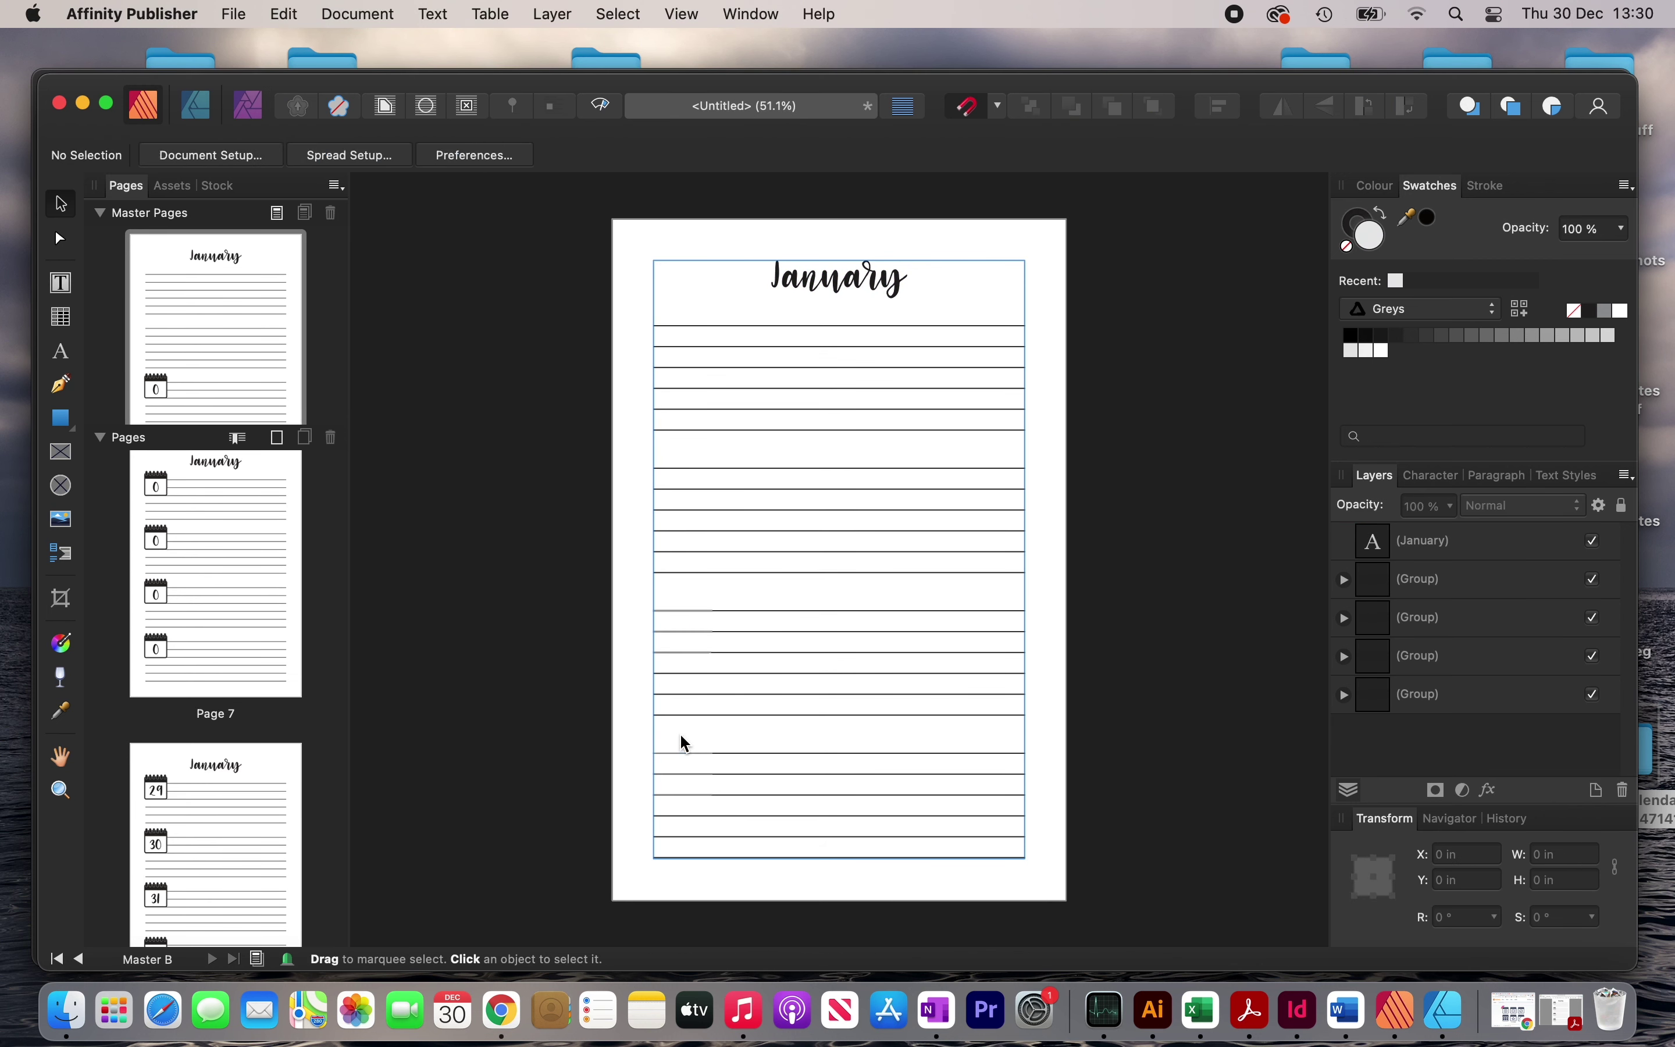
# Change the "January" heading on Master B to "Gift ideas/Notes".
pyautogui.click(805, 288)
pyautogui.doubleClick(803, 283)
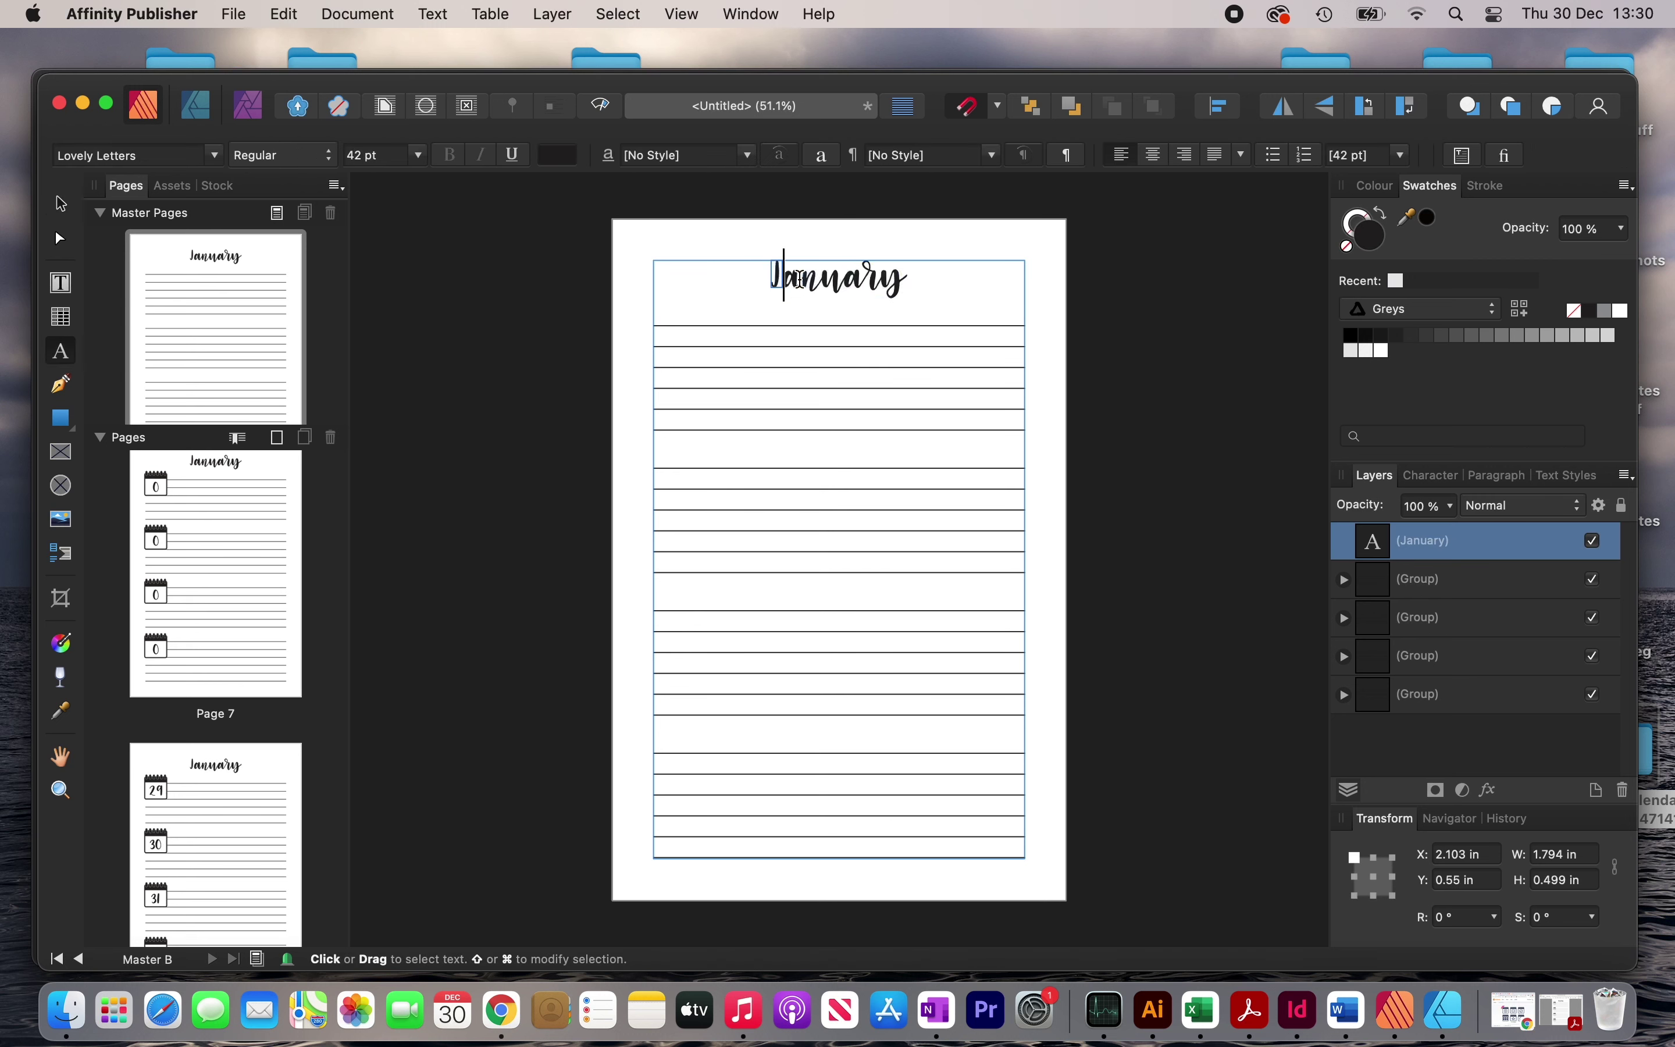
pyautogui.write('Gift ideas/Notes')
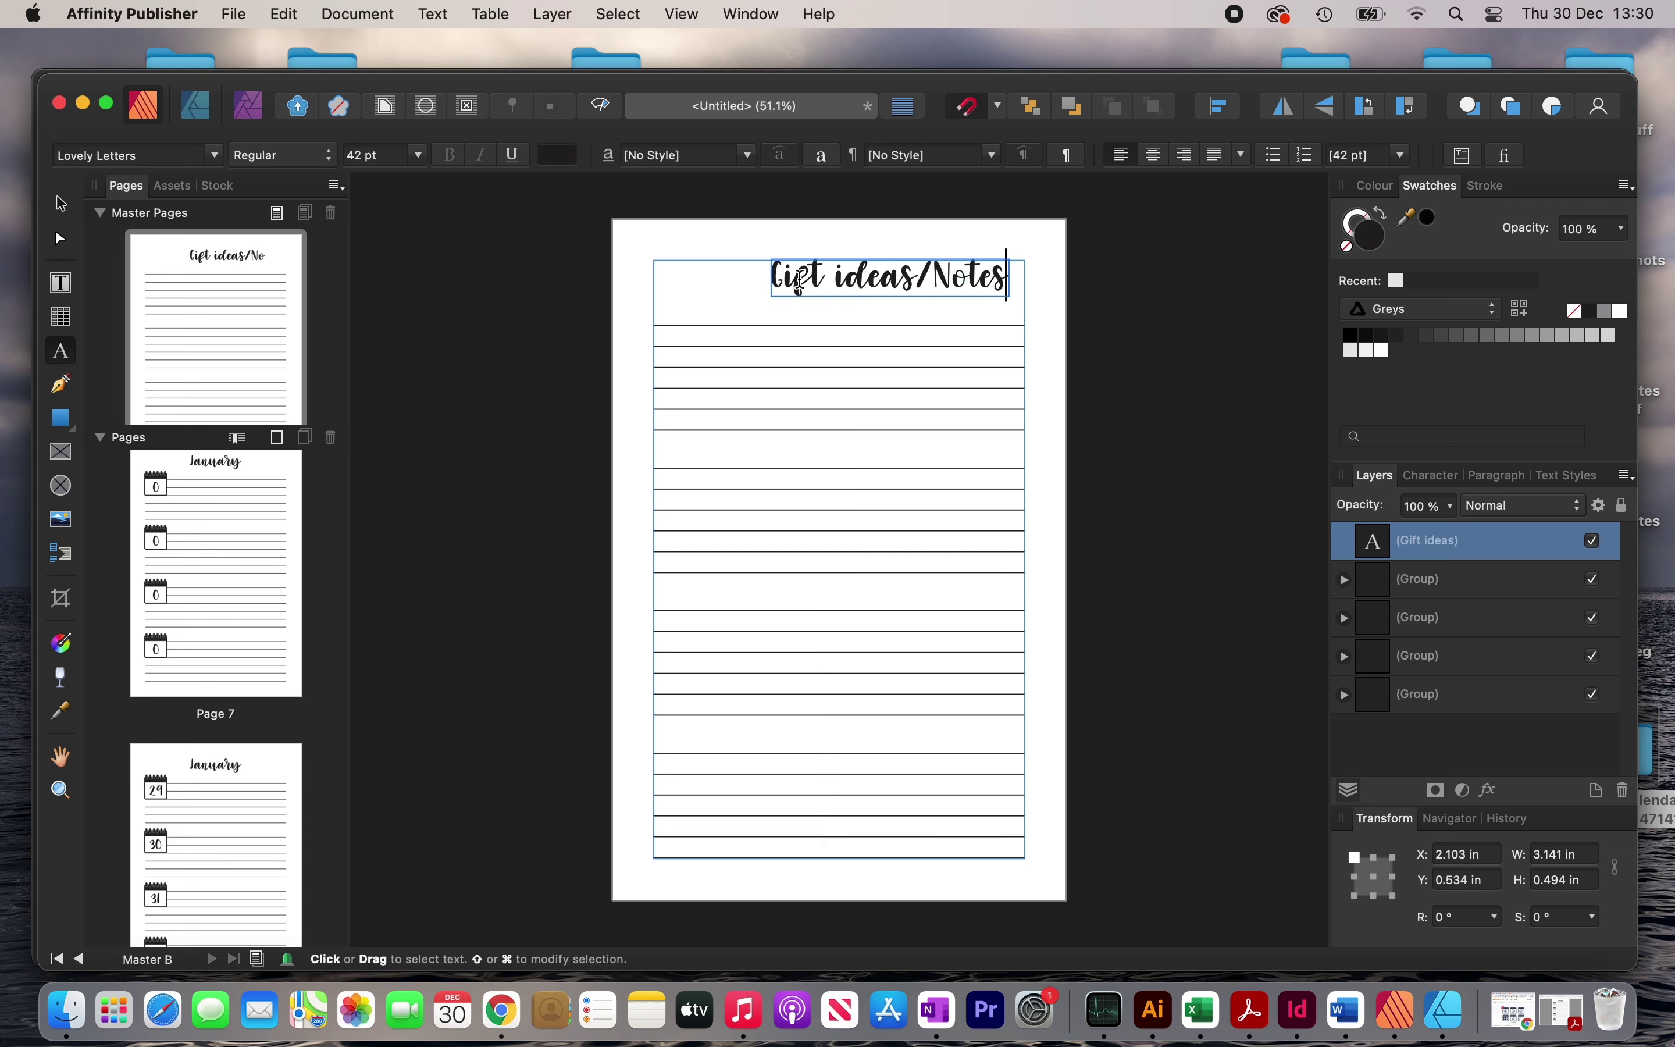
pyautogui.press('Escape')
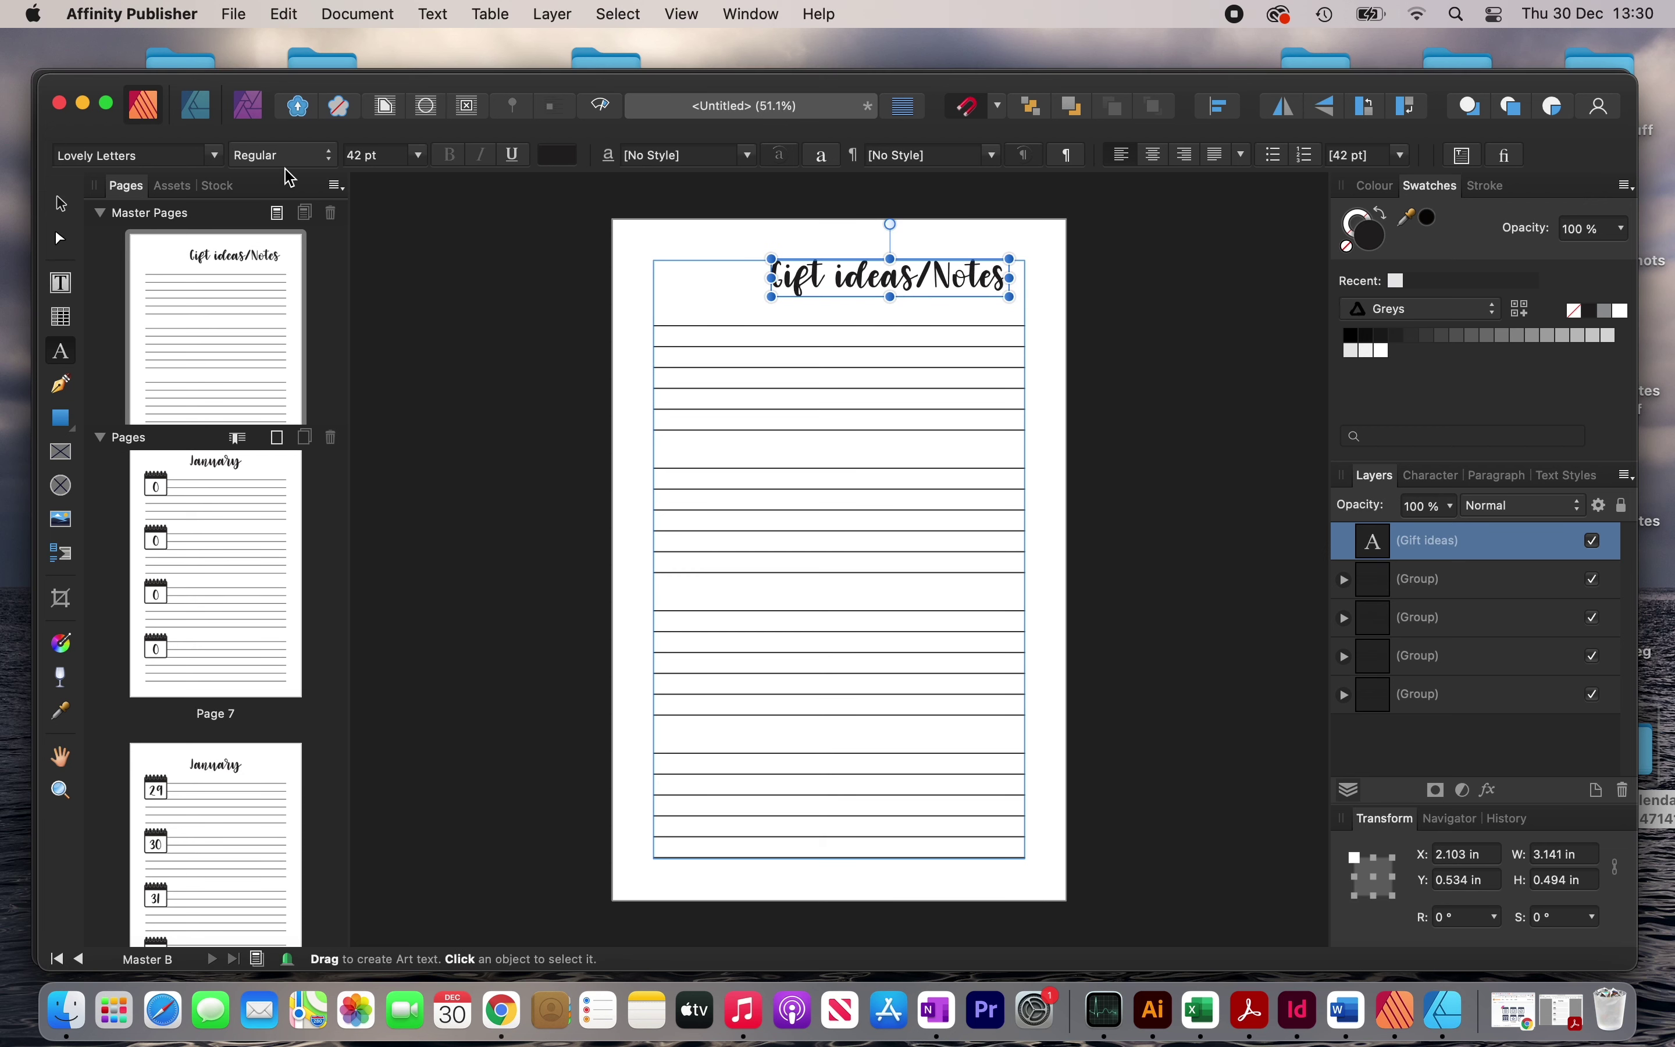
# Centre the "Gift ideas/Notes" heading horizontally on Master B.
pyautogui.click(61, 203)
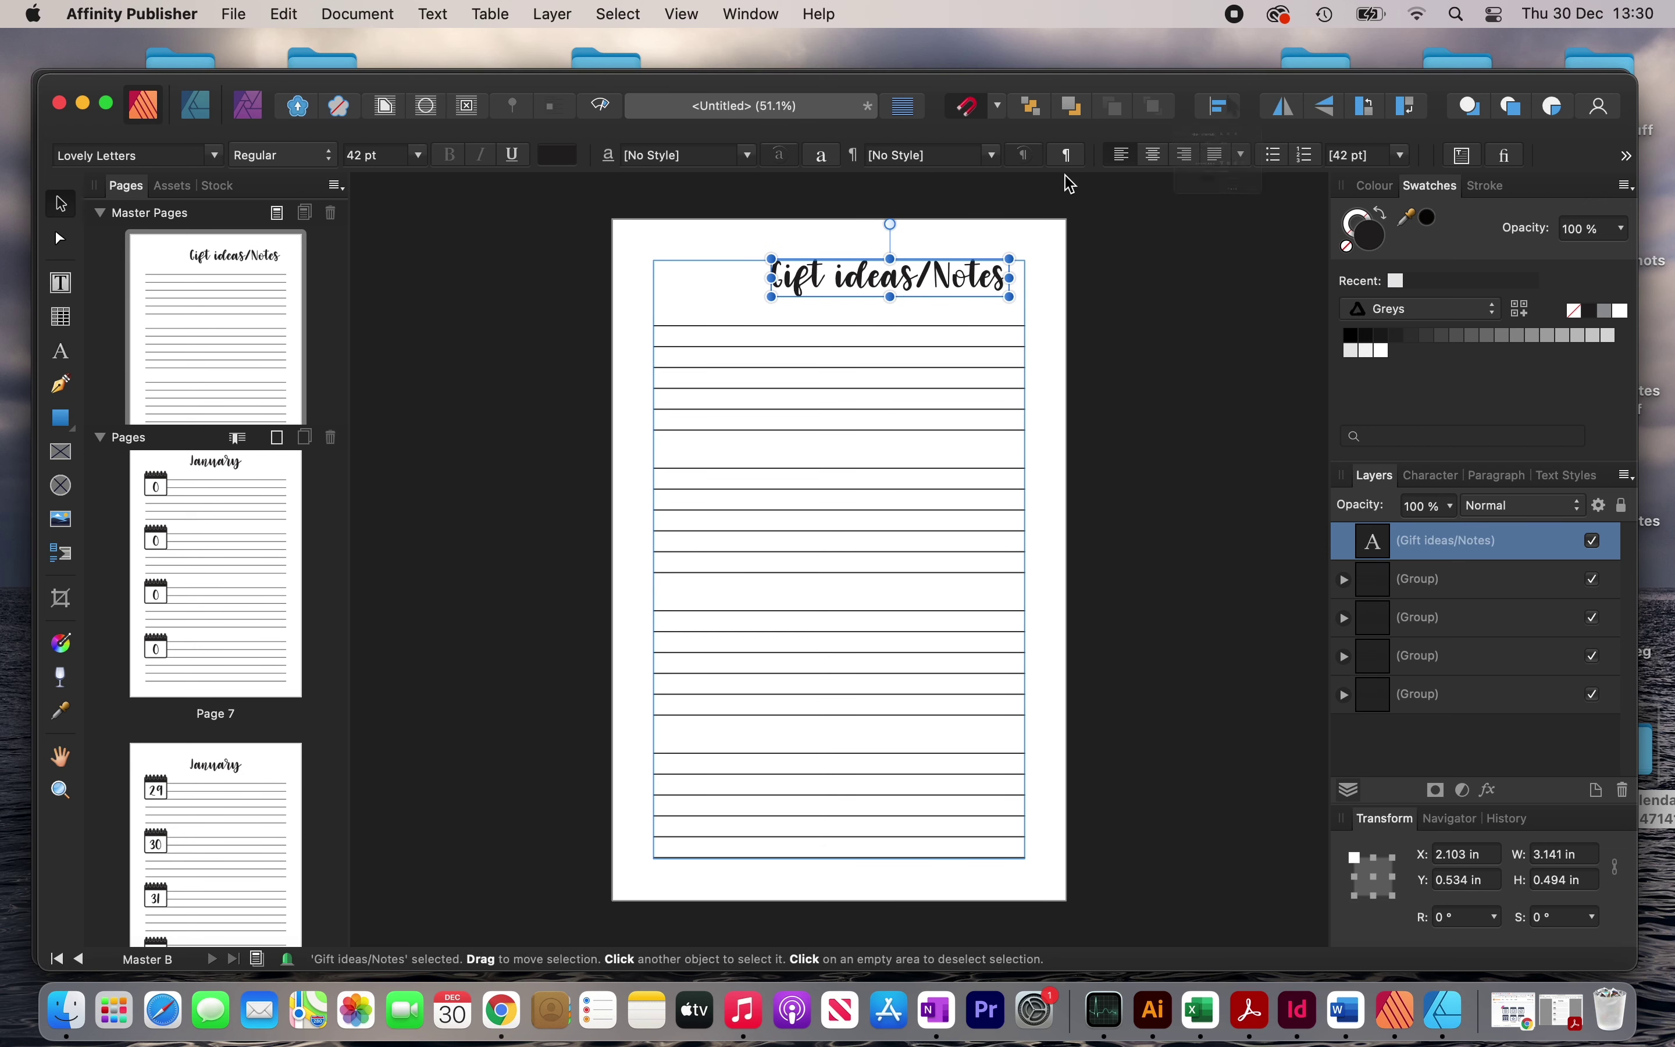
pyautogui.click(1220, 105)
pyautogui.click(1270, 176)
pyautogui.click(1124, 523)
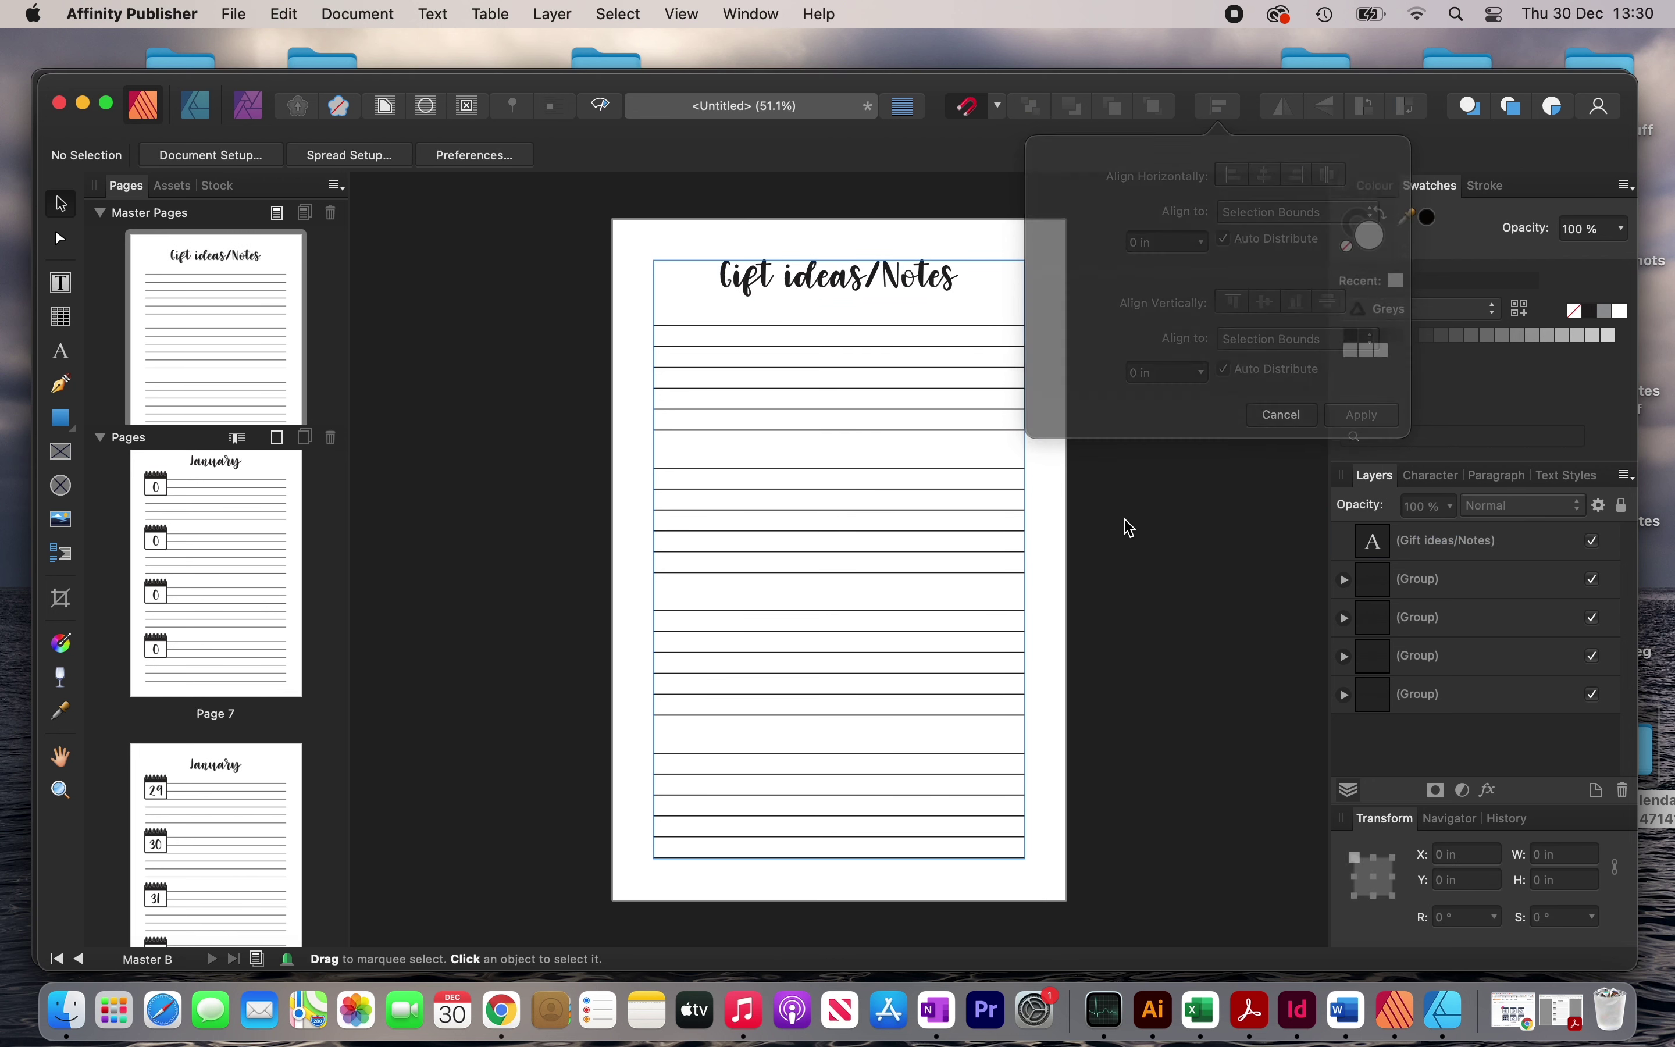
# Try grouping the four blocks of ruled lines on Master B into one object.
pyautogui.scroll(-1, 619, 281)
pyautogui.moveTo(619, 282); pyautogui.dragTo(1080, 871)
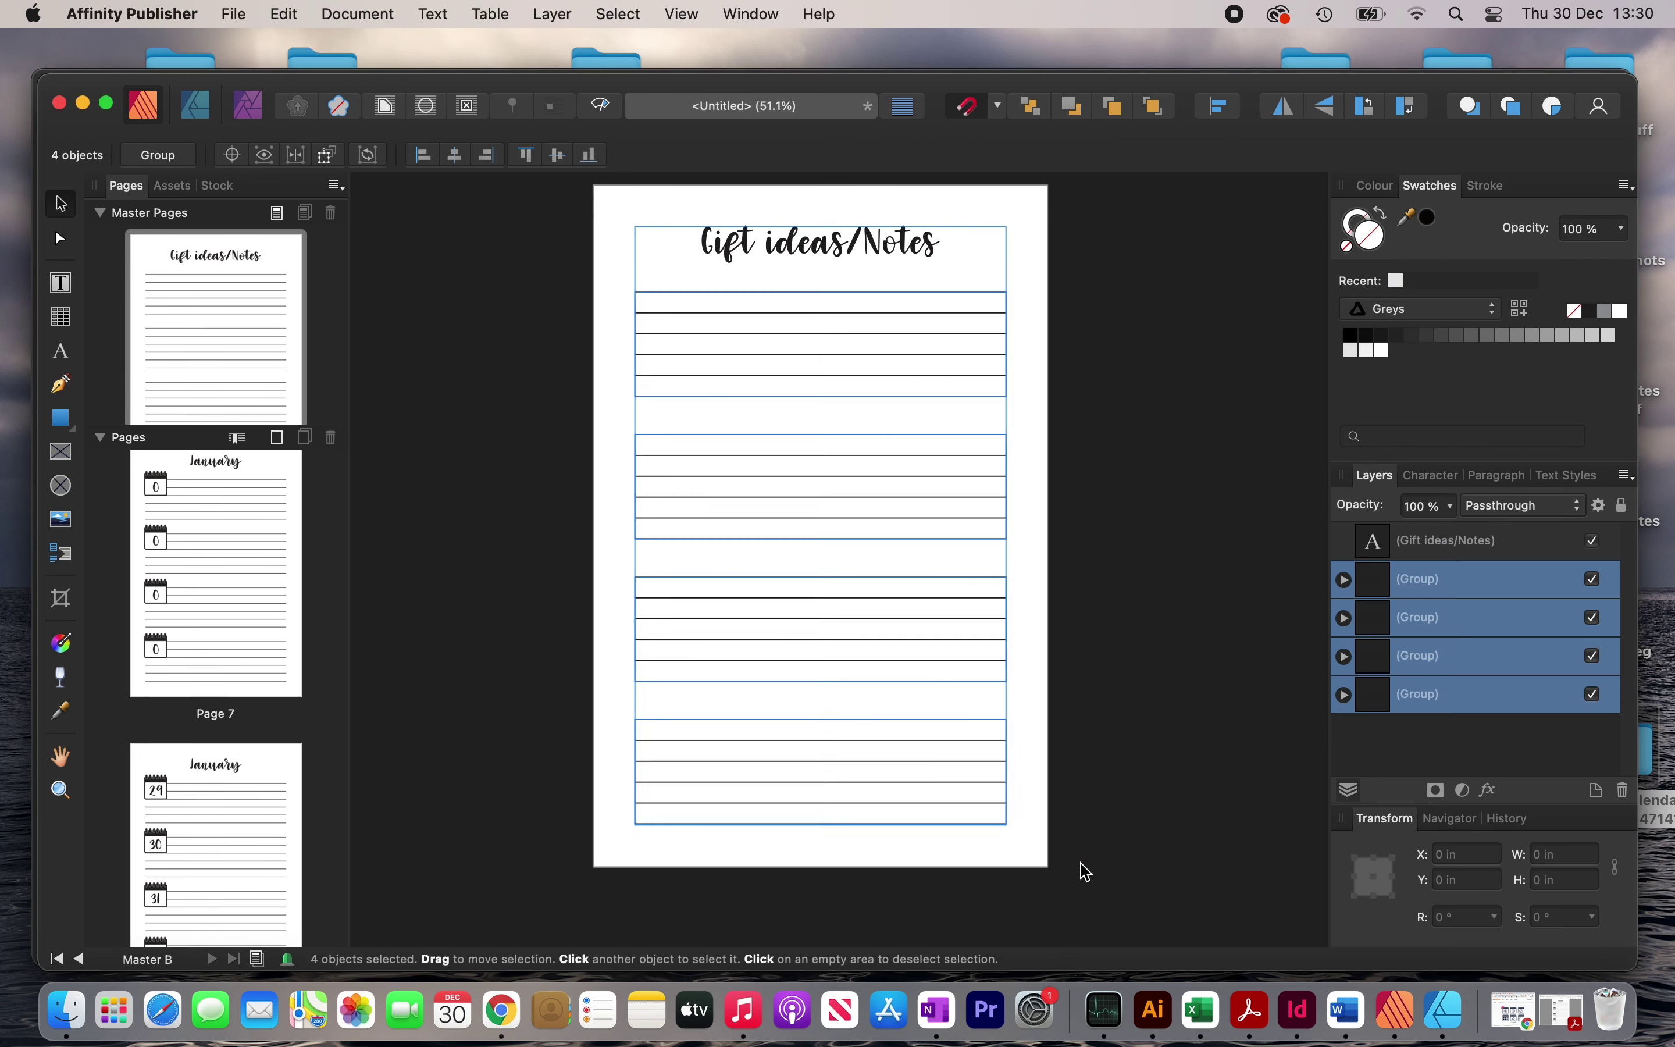
pyautogui.hotkey('ctrl', 'g')
pyautogui.click(1047, 727)
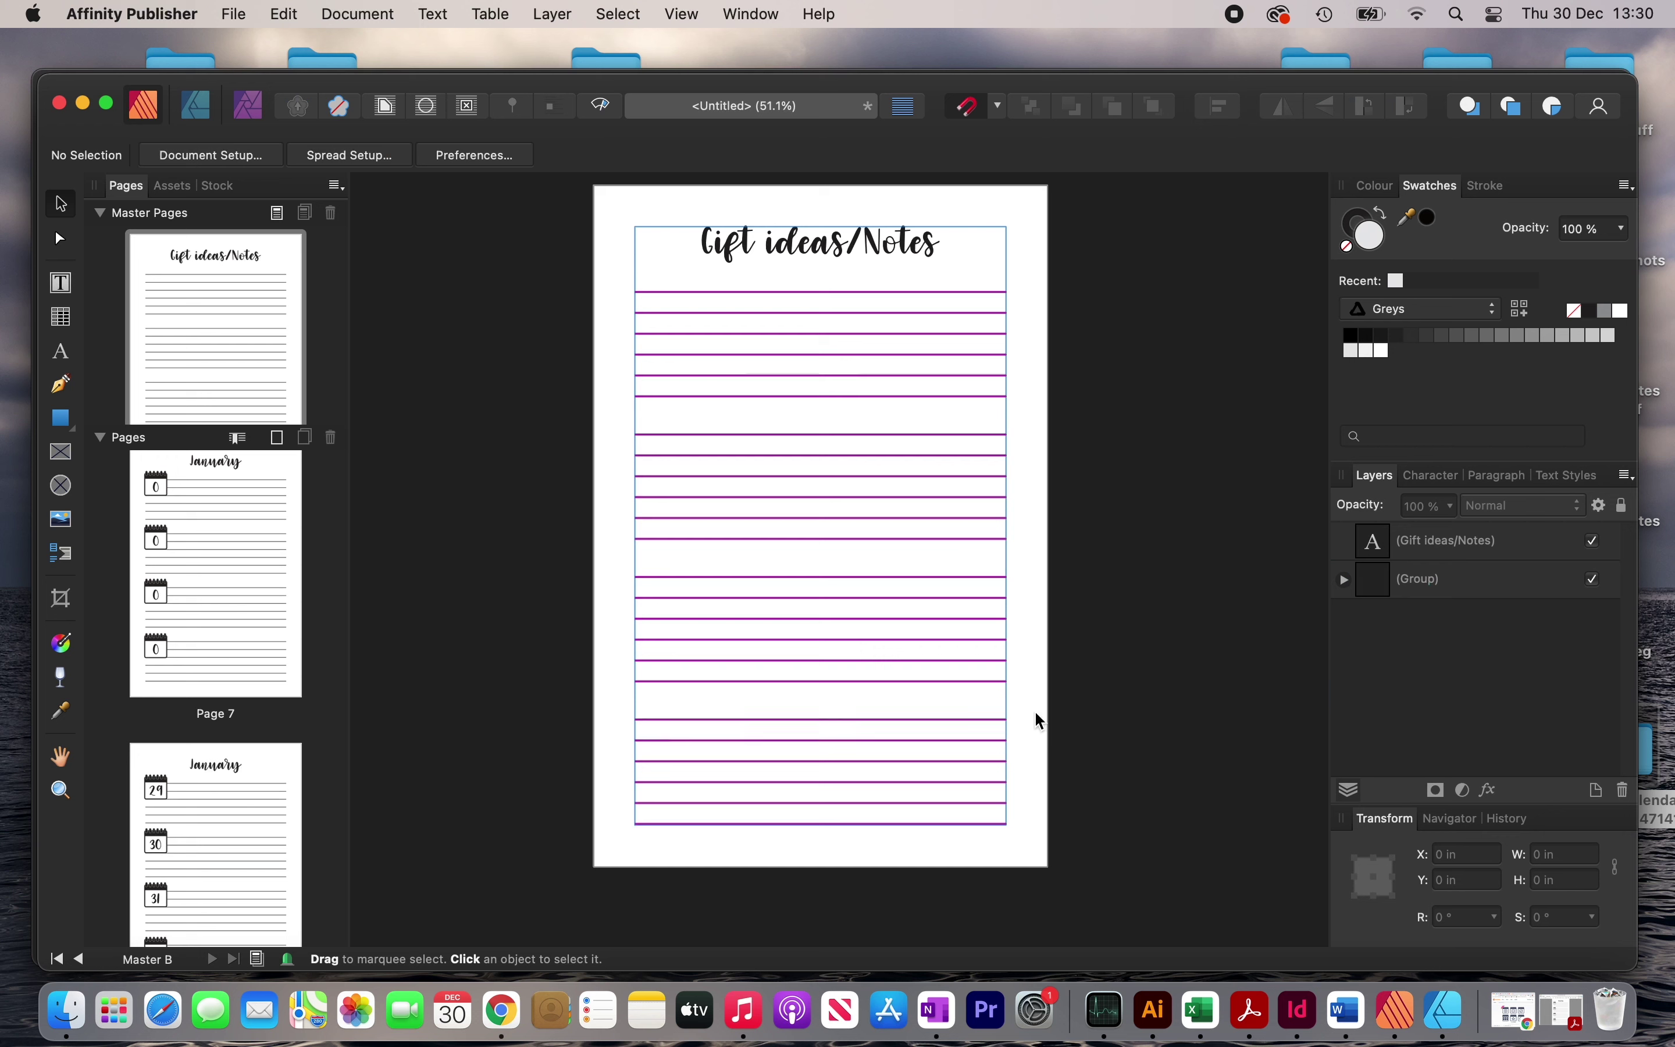
pyautogui.press('super+z')
# Duplicate the second block of ruled lines on Master B and place the copy between the second and third blocks.
pyautogui.scroll(1, 618, 279)
pyautogui.moveTo(640, 450); pyautogui.dragTo(1088, 585)
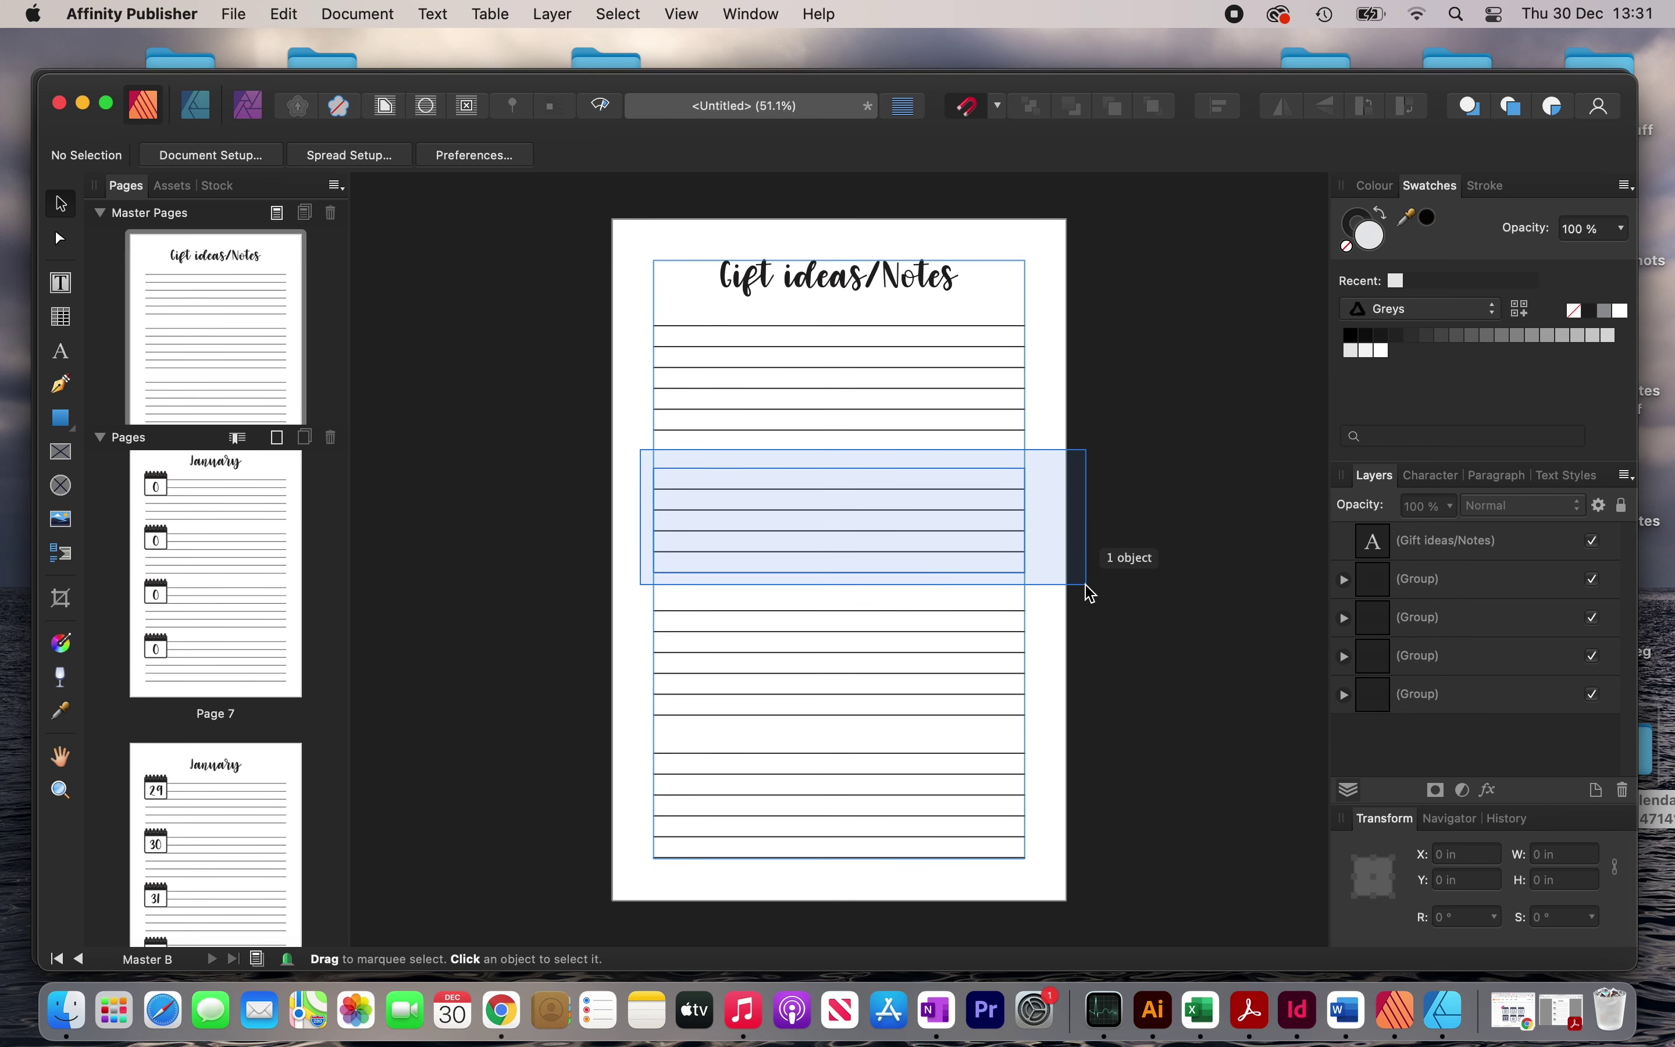
pyautogui.moveTo(933, 466); pyautogui.dragTo(936, 544)
pyautogui.click(615, 487)
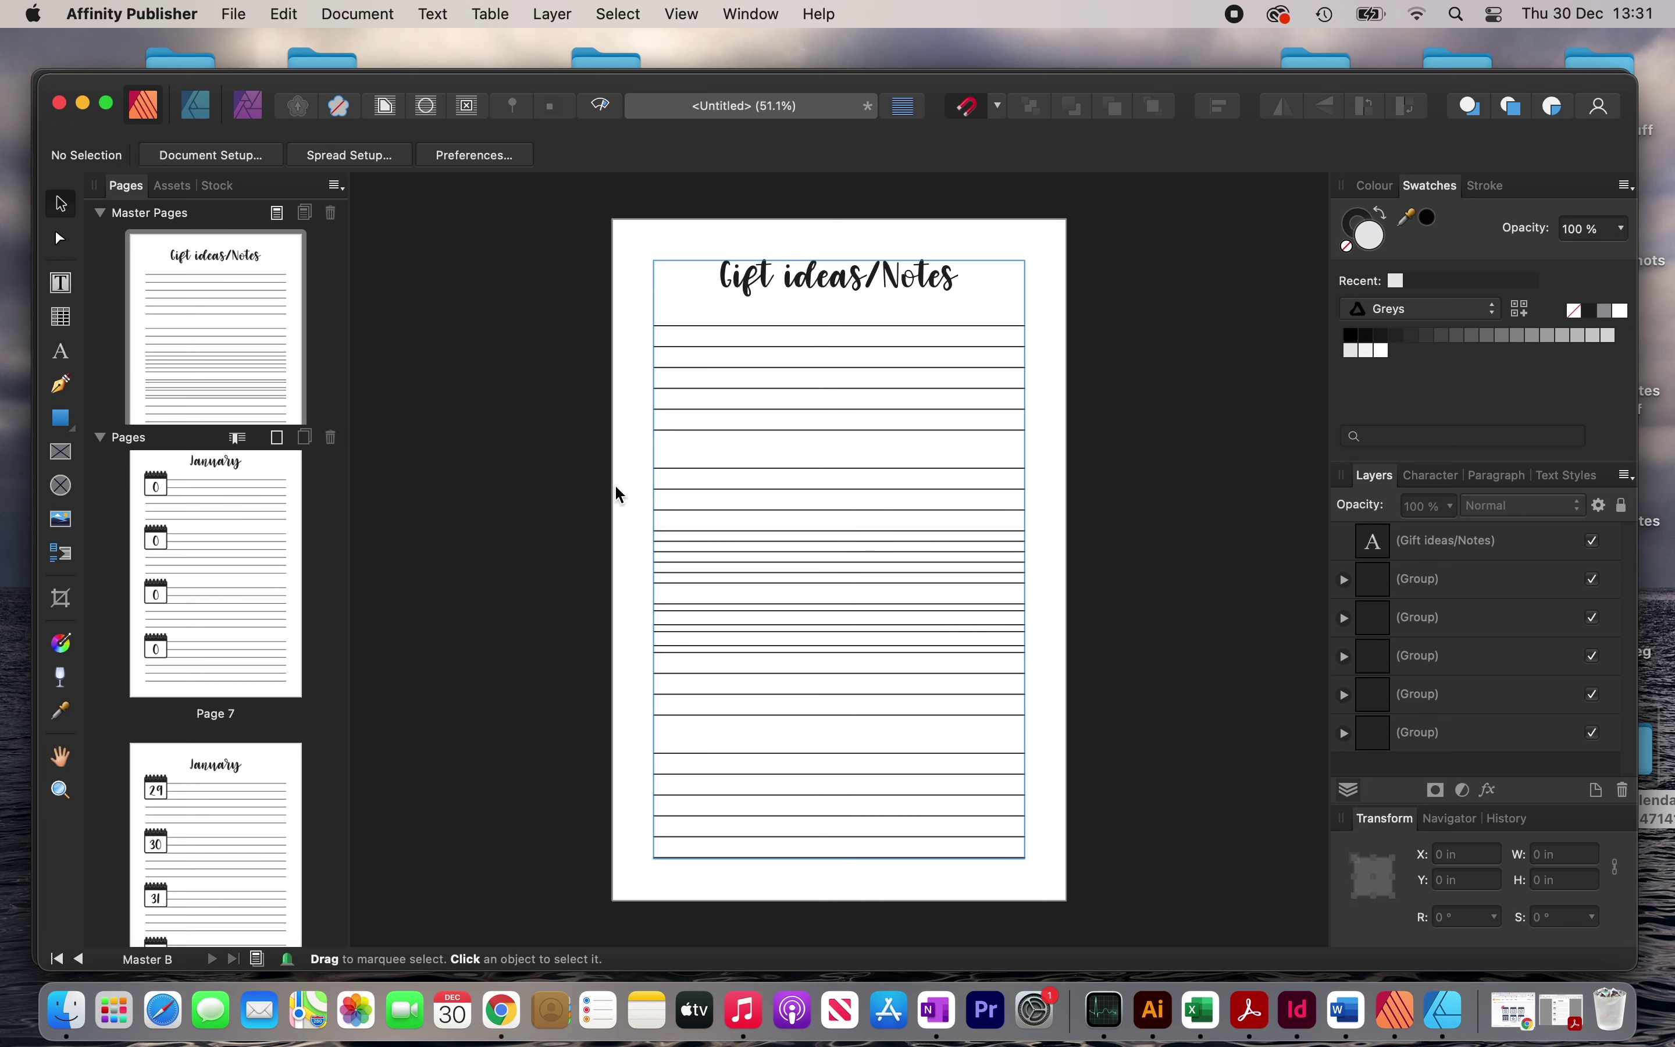
# Ungroup the five blocks of ruled lines on Master B and space all the lines vertically 0.7 cm apart.
pyautogui.moveTo(637, 316); pyautogui.dragTo(1109, 887)
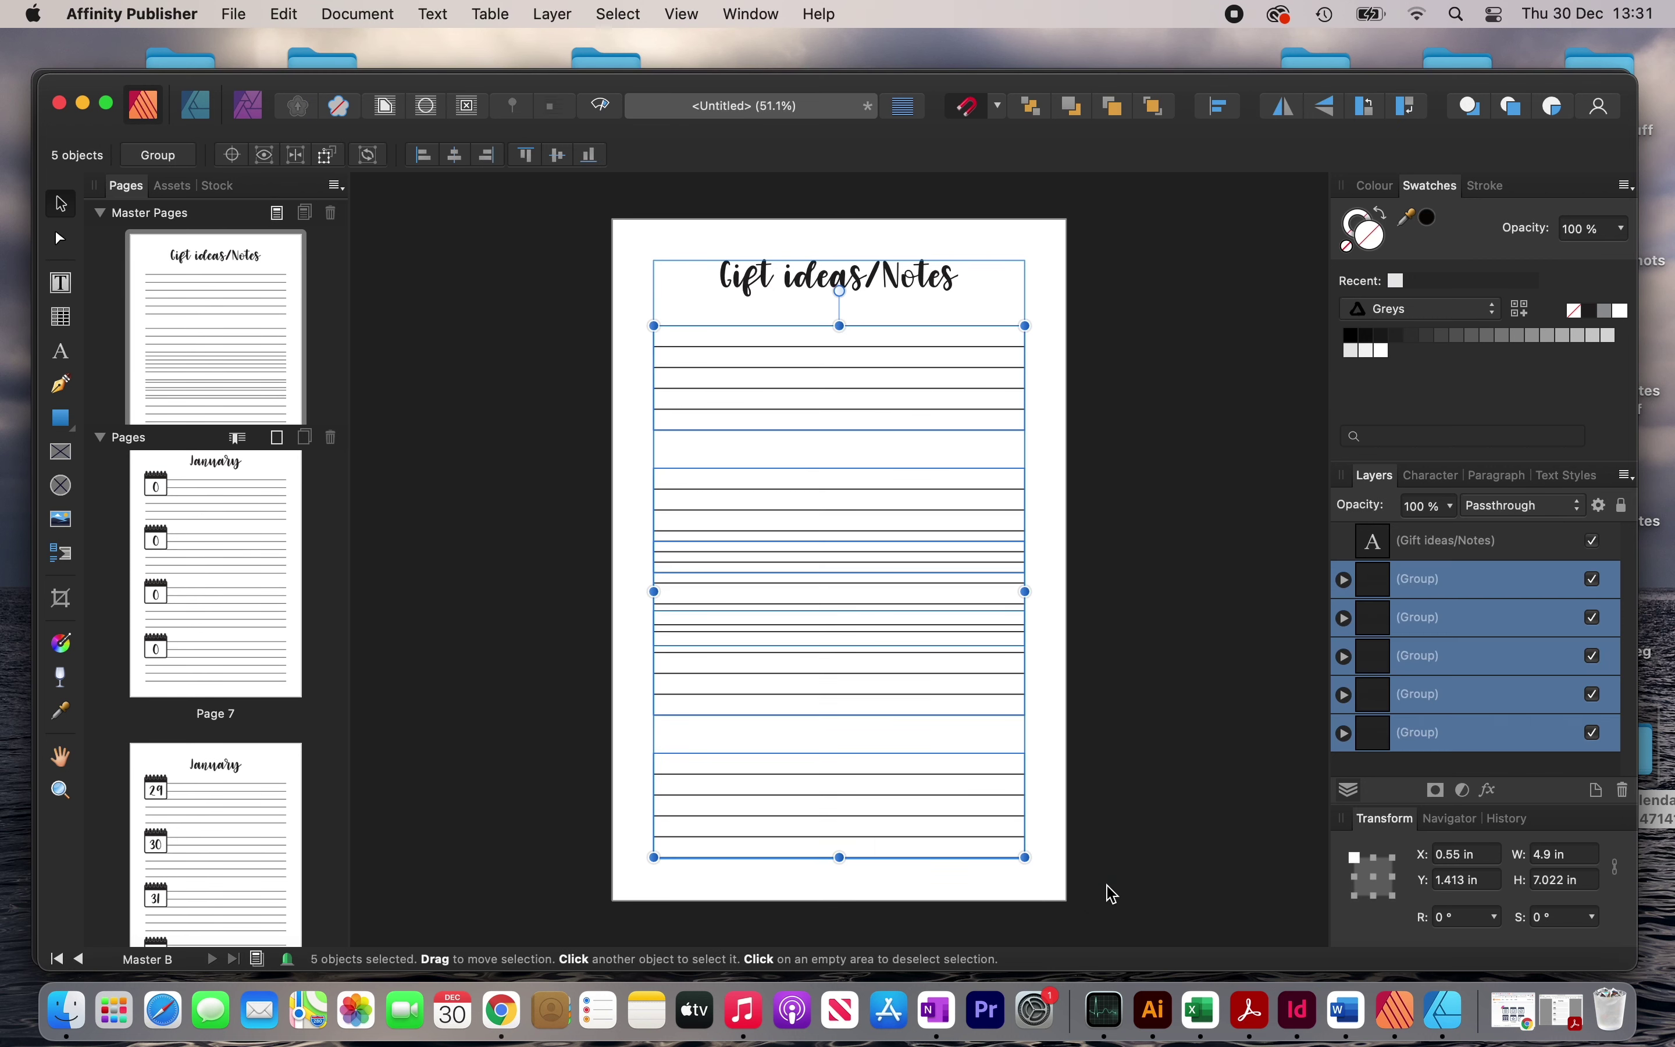
pyautogui.click(1222, 109)
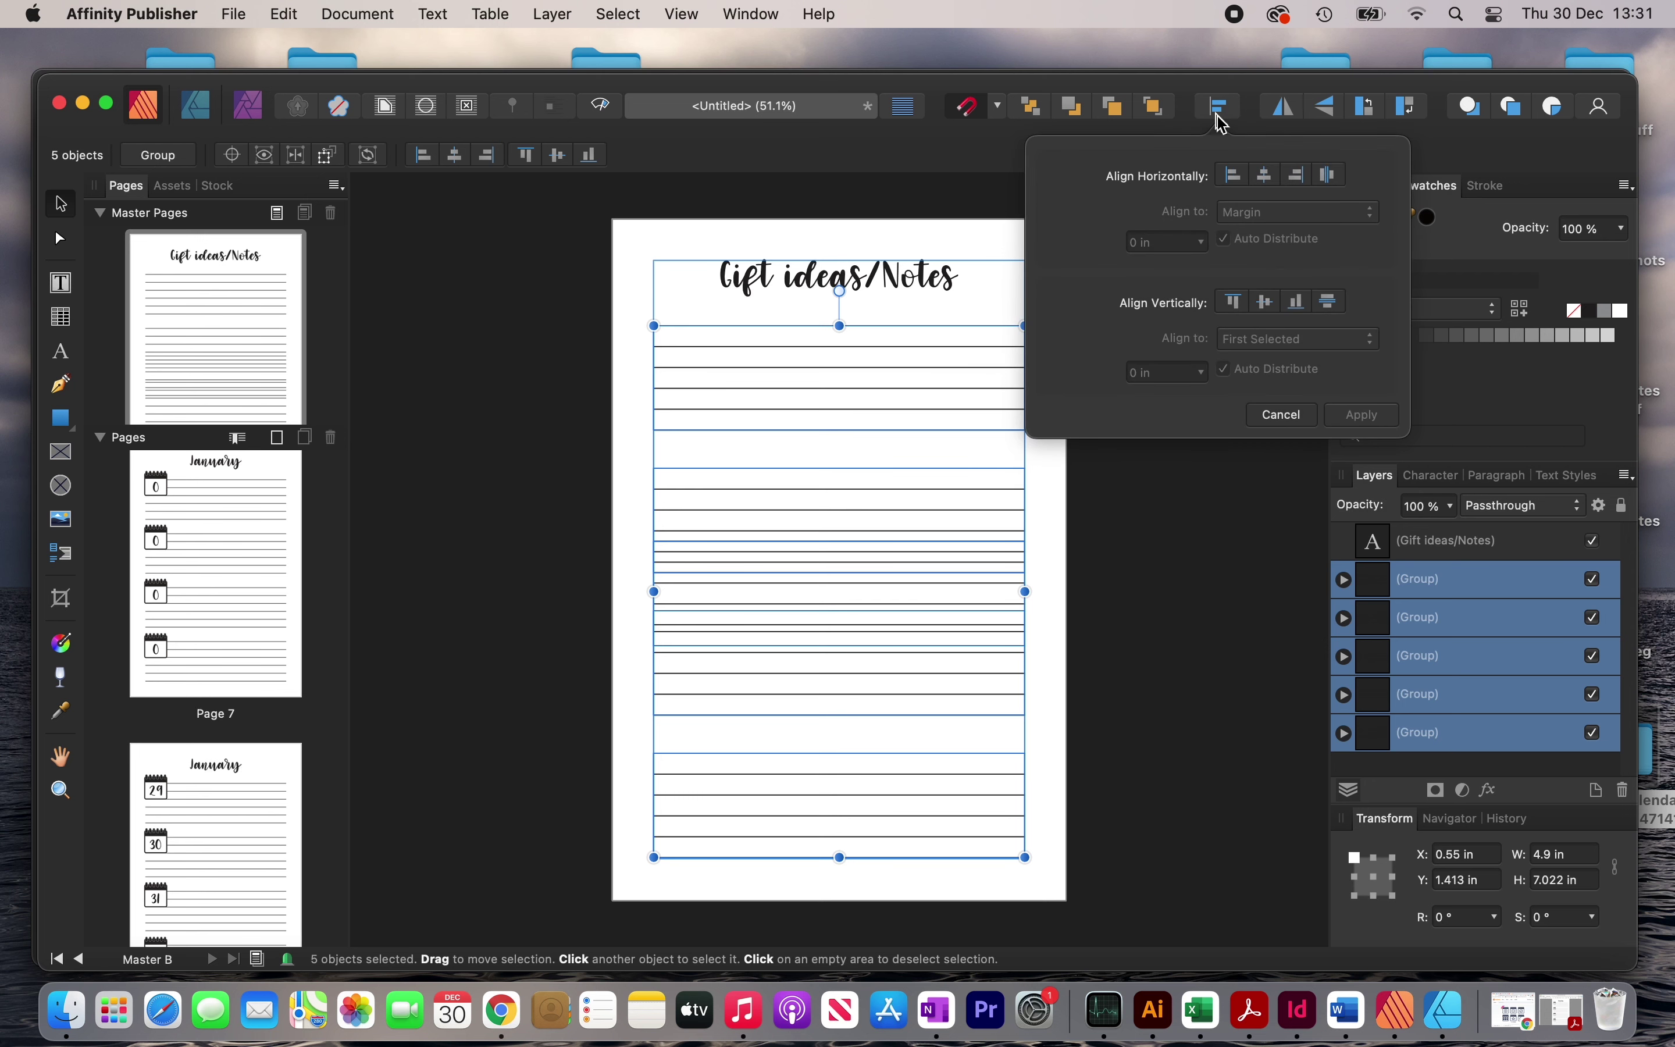
pyautogui.click(1332, 305)
pyautogui.click(1168, 373)
pyautogui.press('BackSpace')
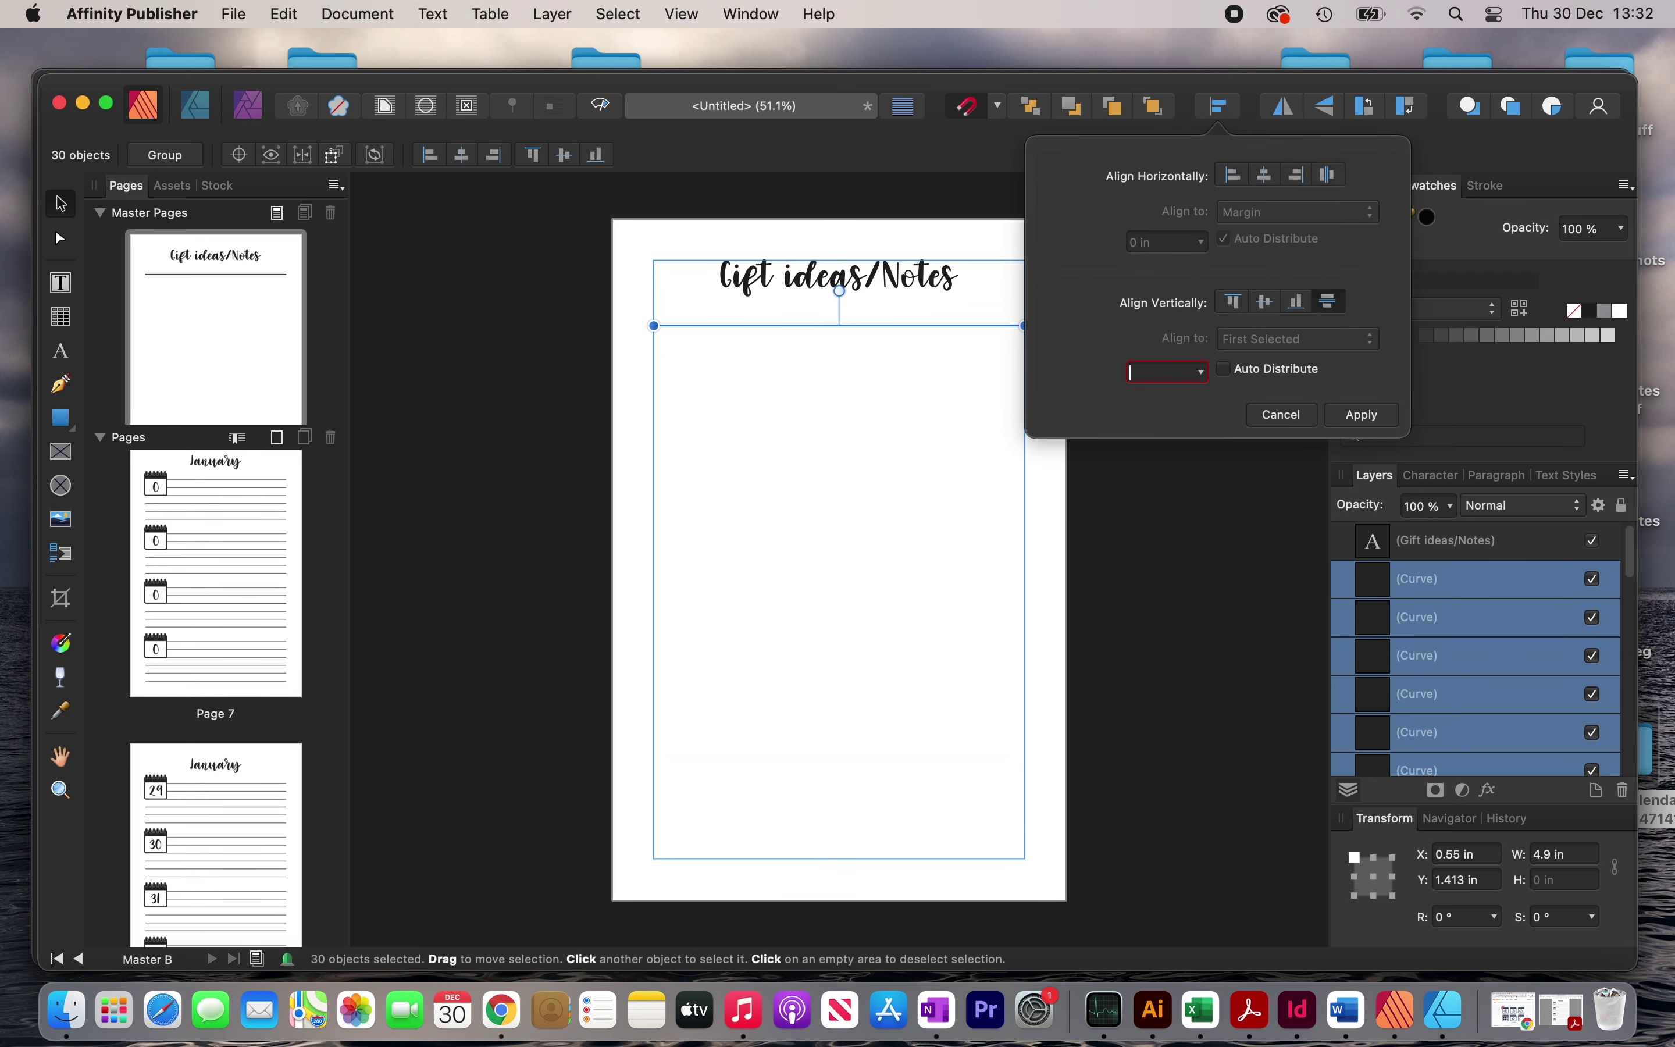
pyautogui.write('0.7cm')
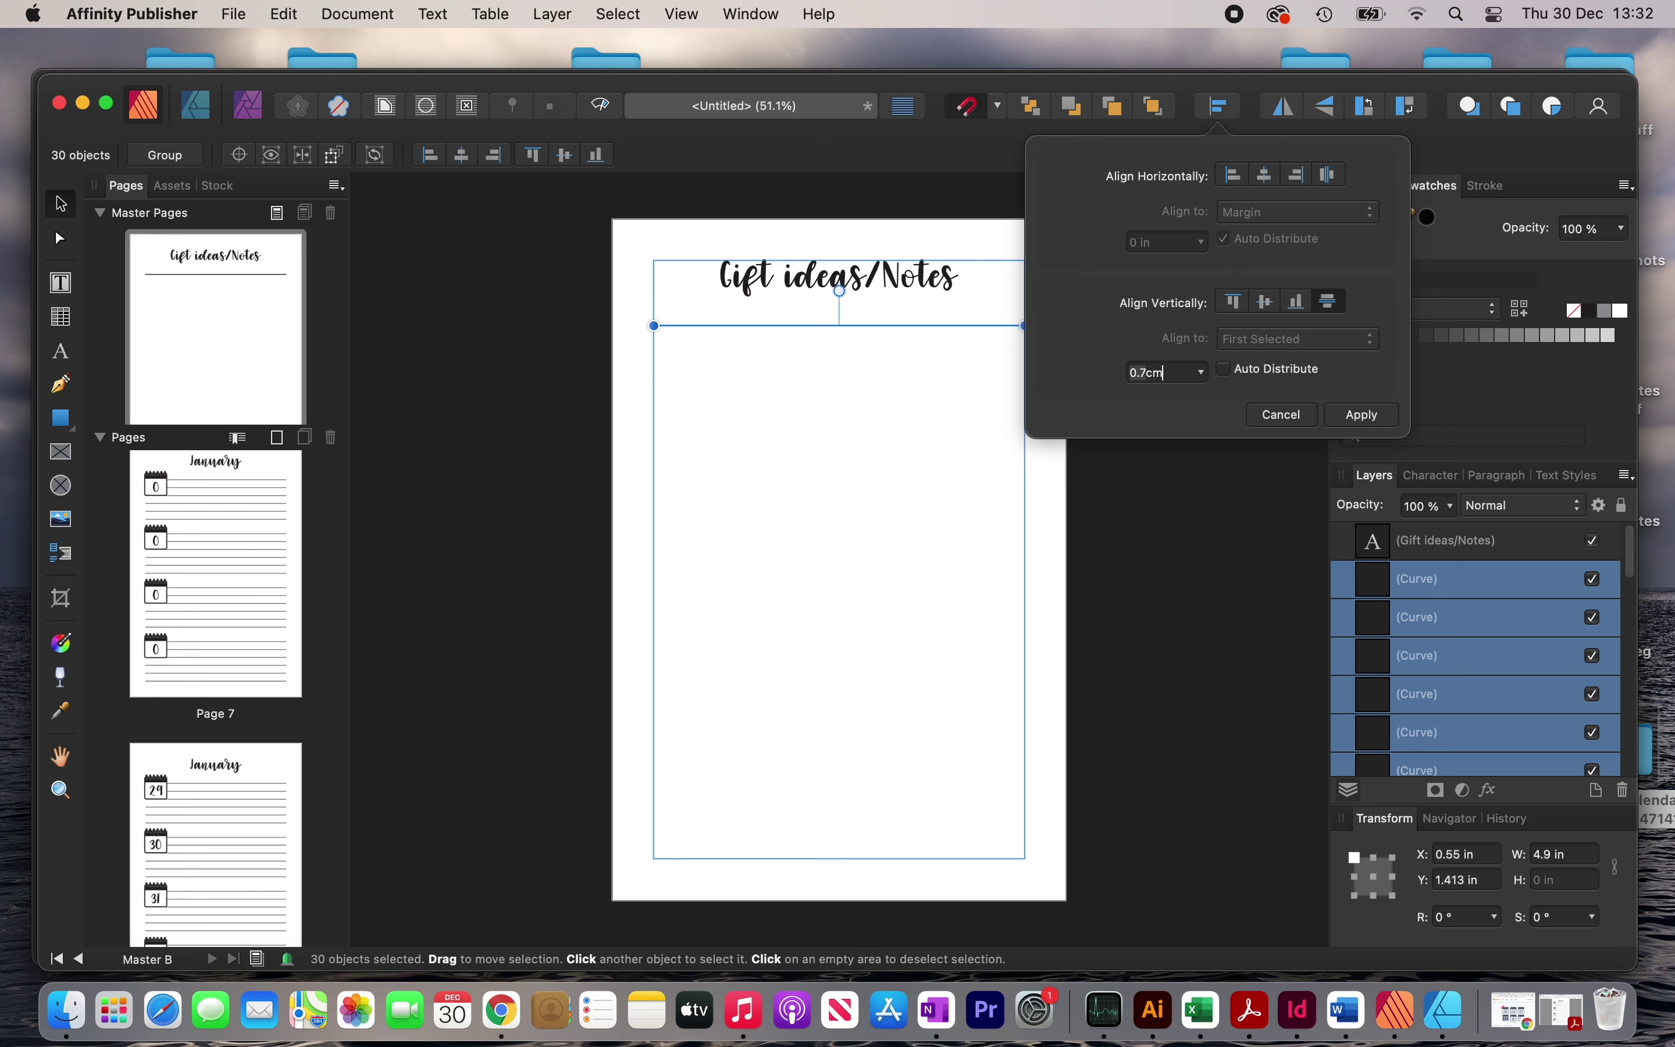
pyautogui.click(1337, 309)
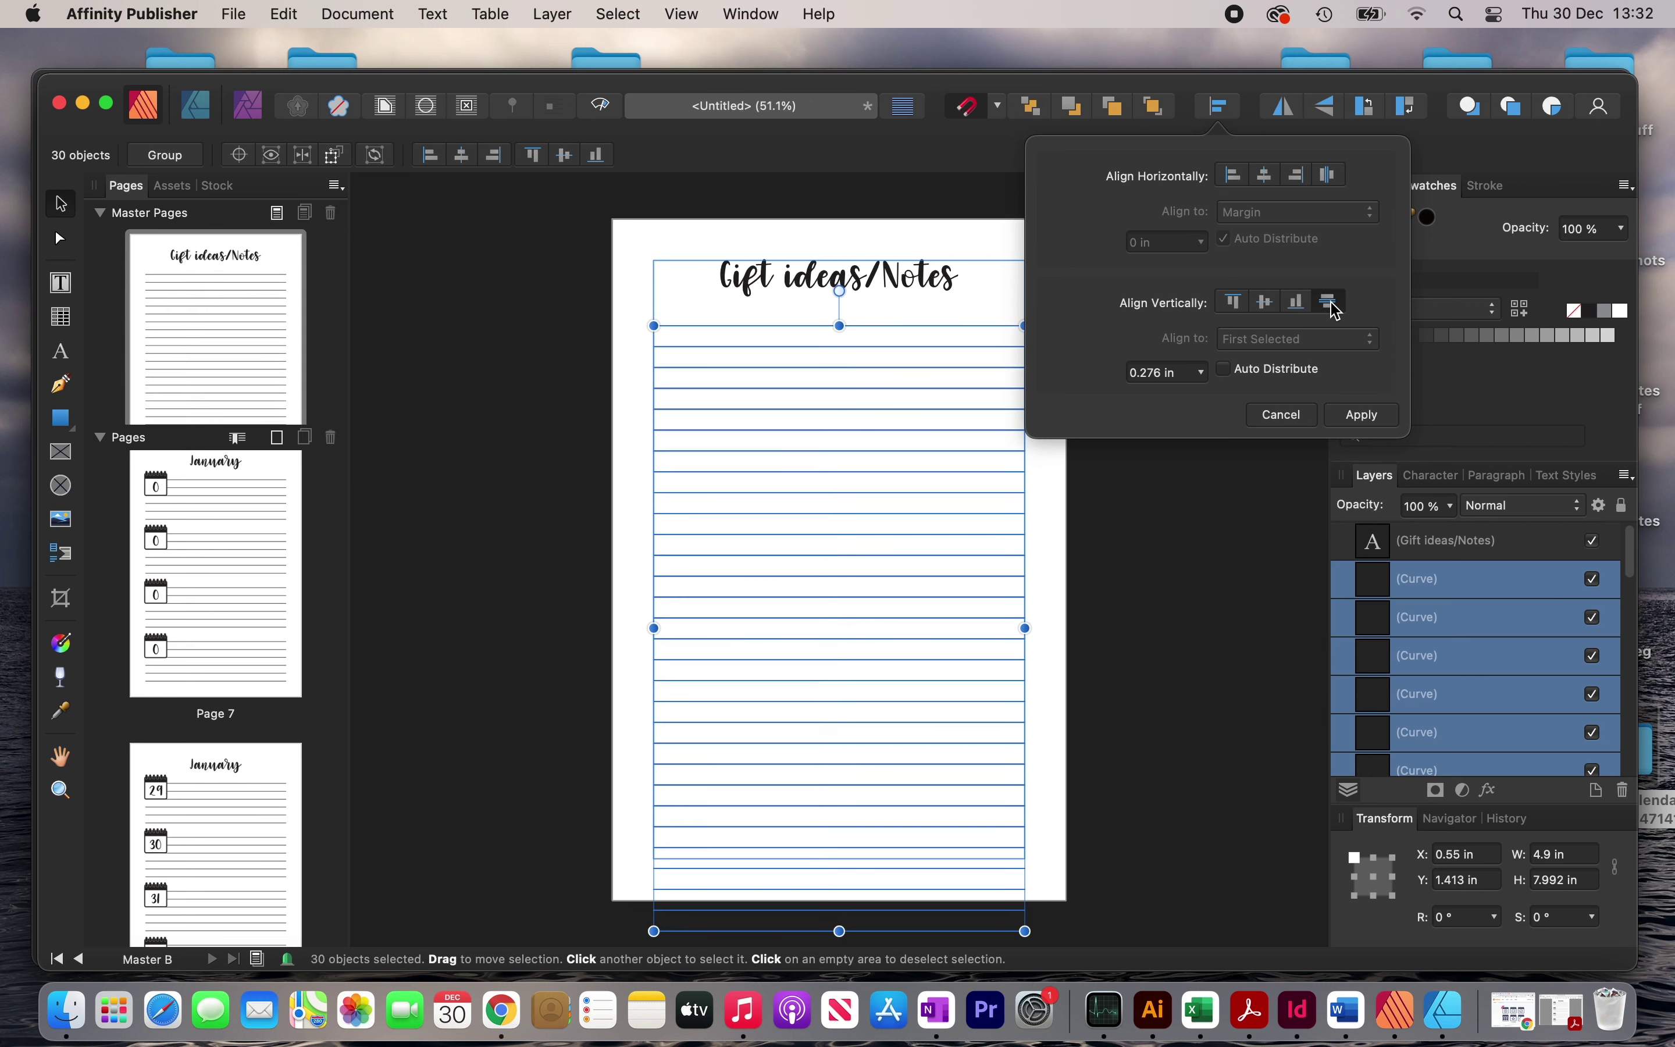
pyautogui.click(1358, 424)
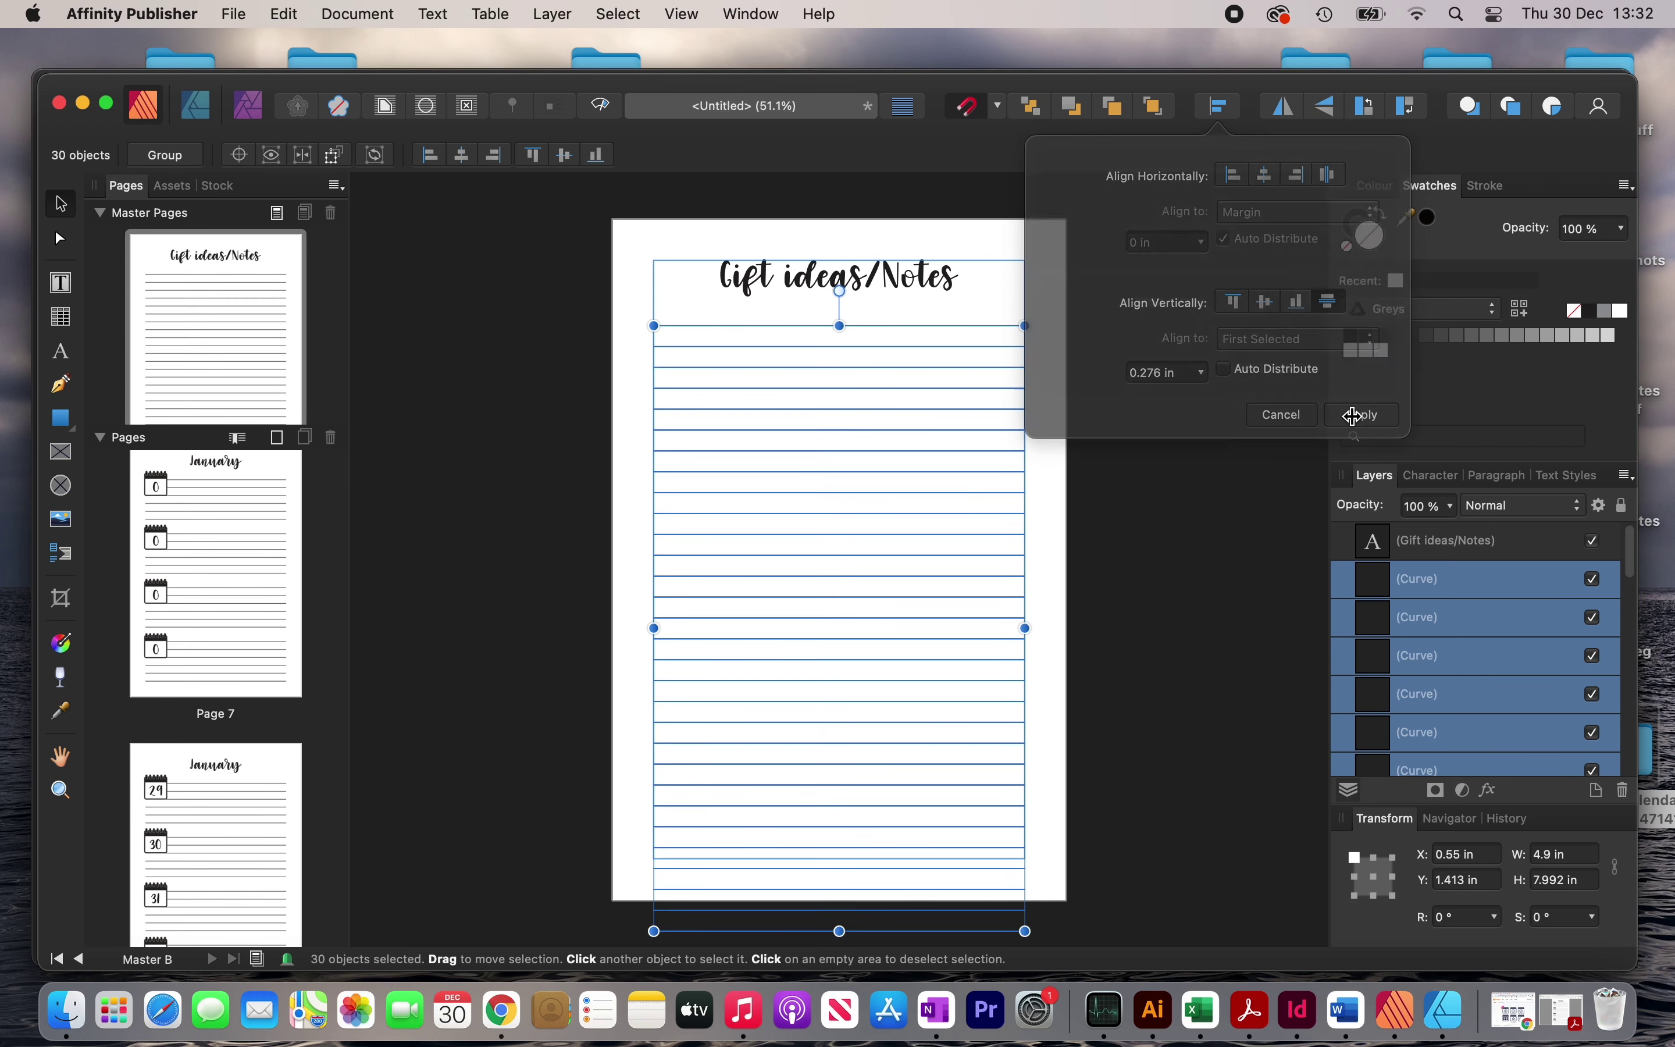
# Delete the ruled lines that fall below the bottom margin on Master B.
pyautogui.scroll(-2, 1089, 726)
pyautogui.click(626, 848)
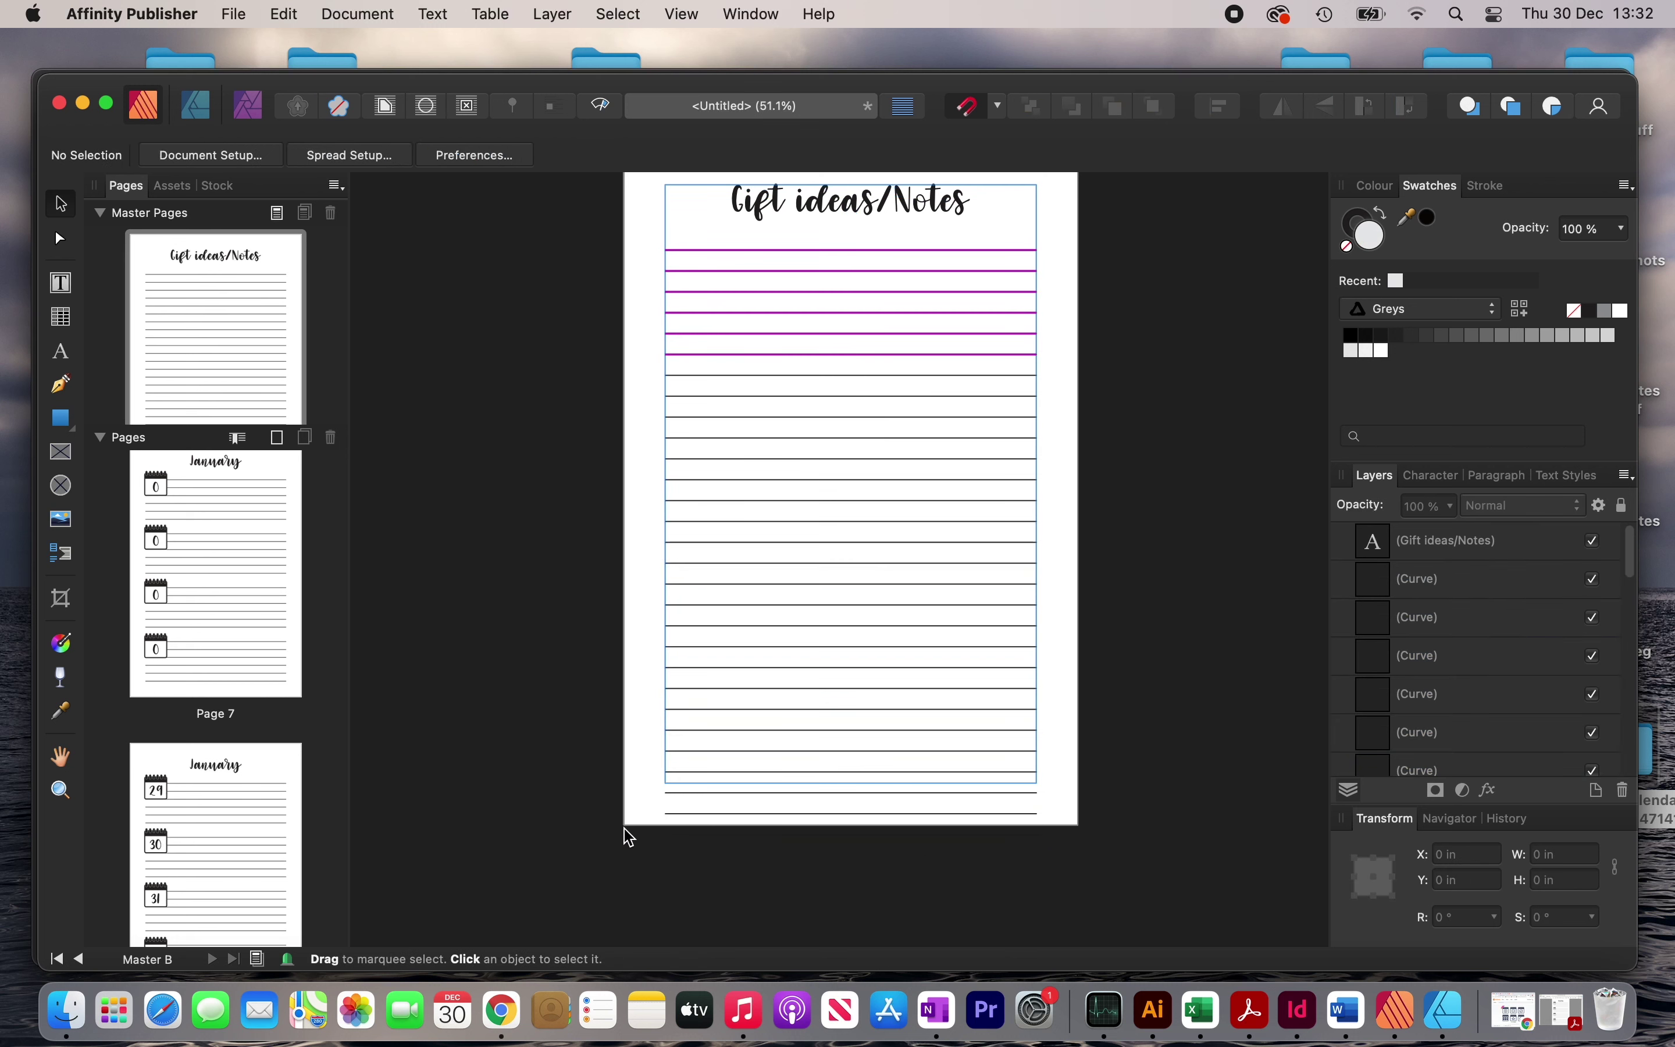
pyautogui.moveTo(654, 779); pyautogui.dragTo(1170, 923)
pyautogui.click(1168, 922)
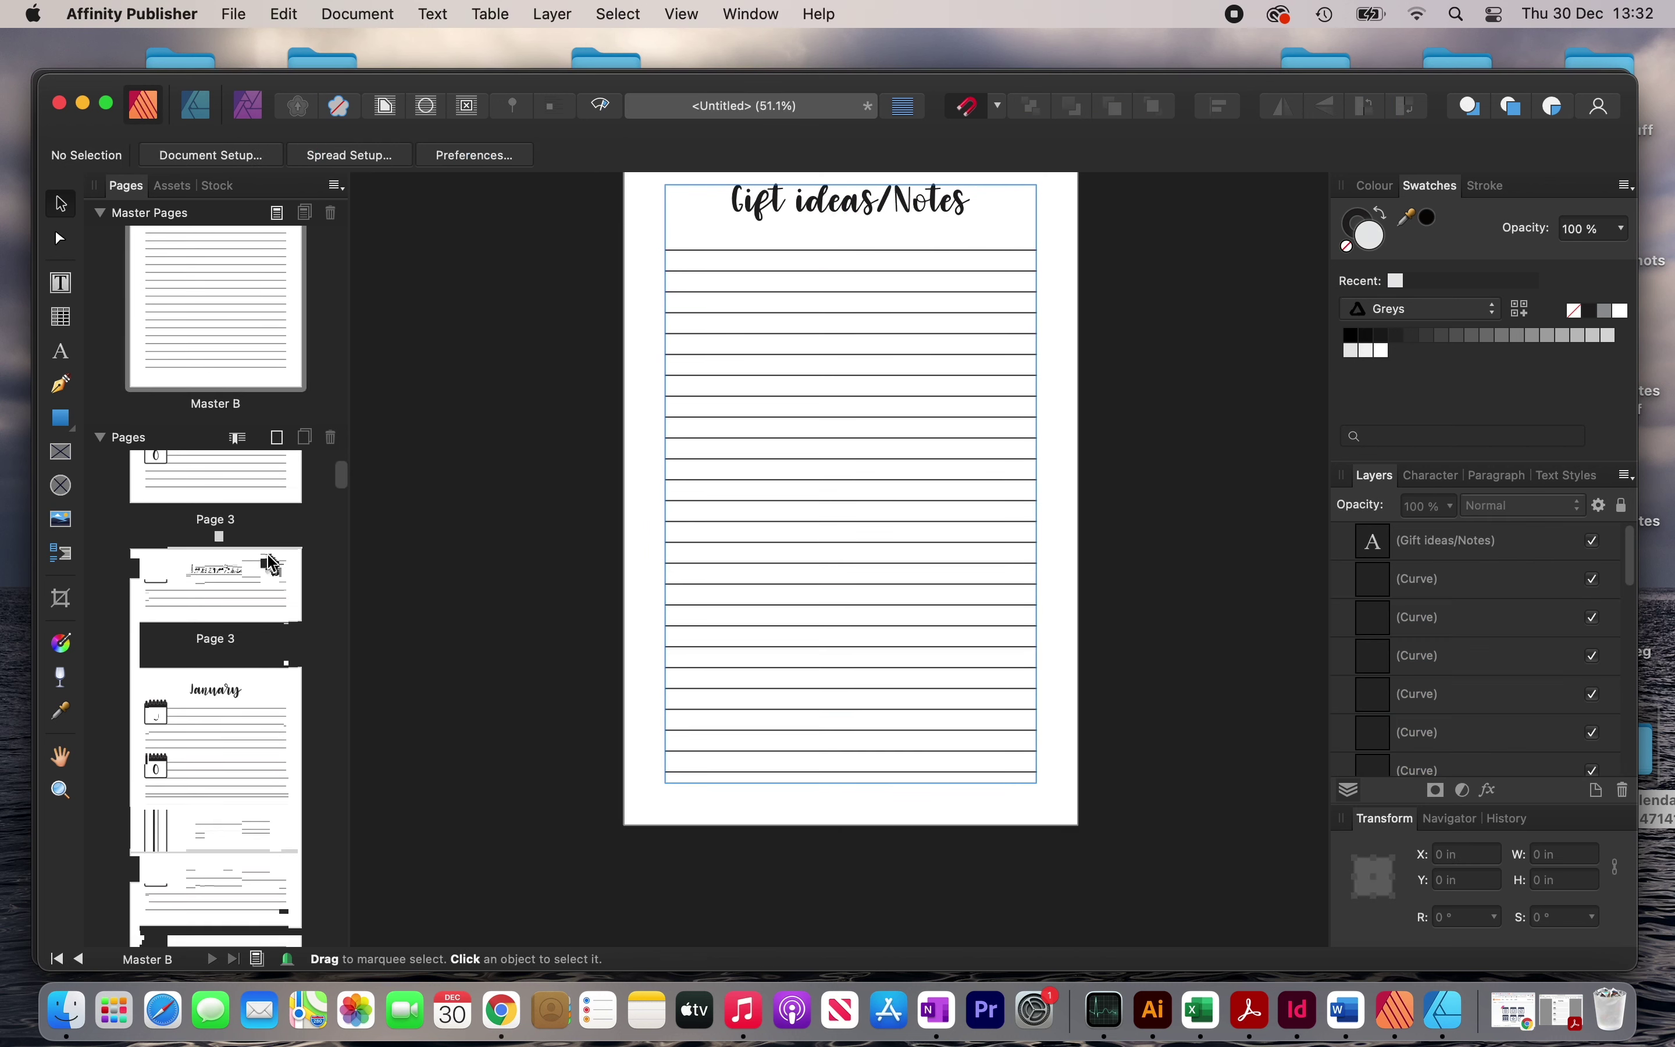
# Apply Master B to the blank pages 9-10 after January, replacing the existing master.
pyautogui.scroll(-15, 268, 554)
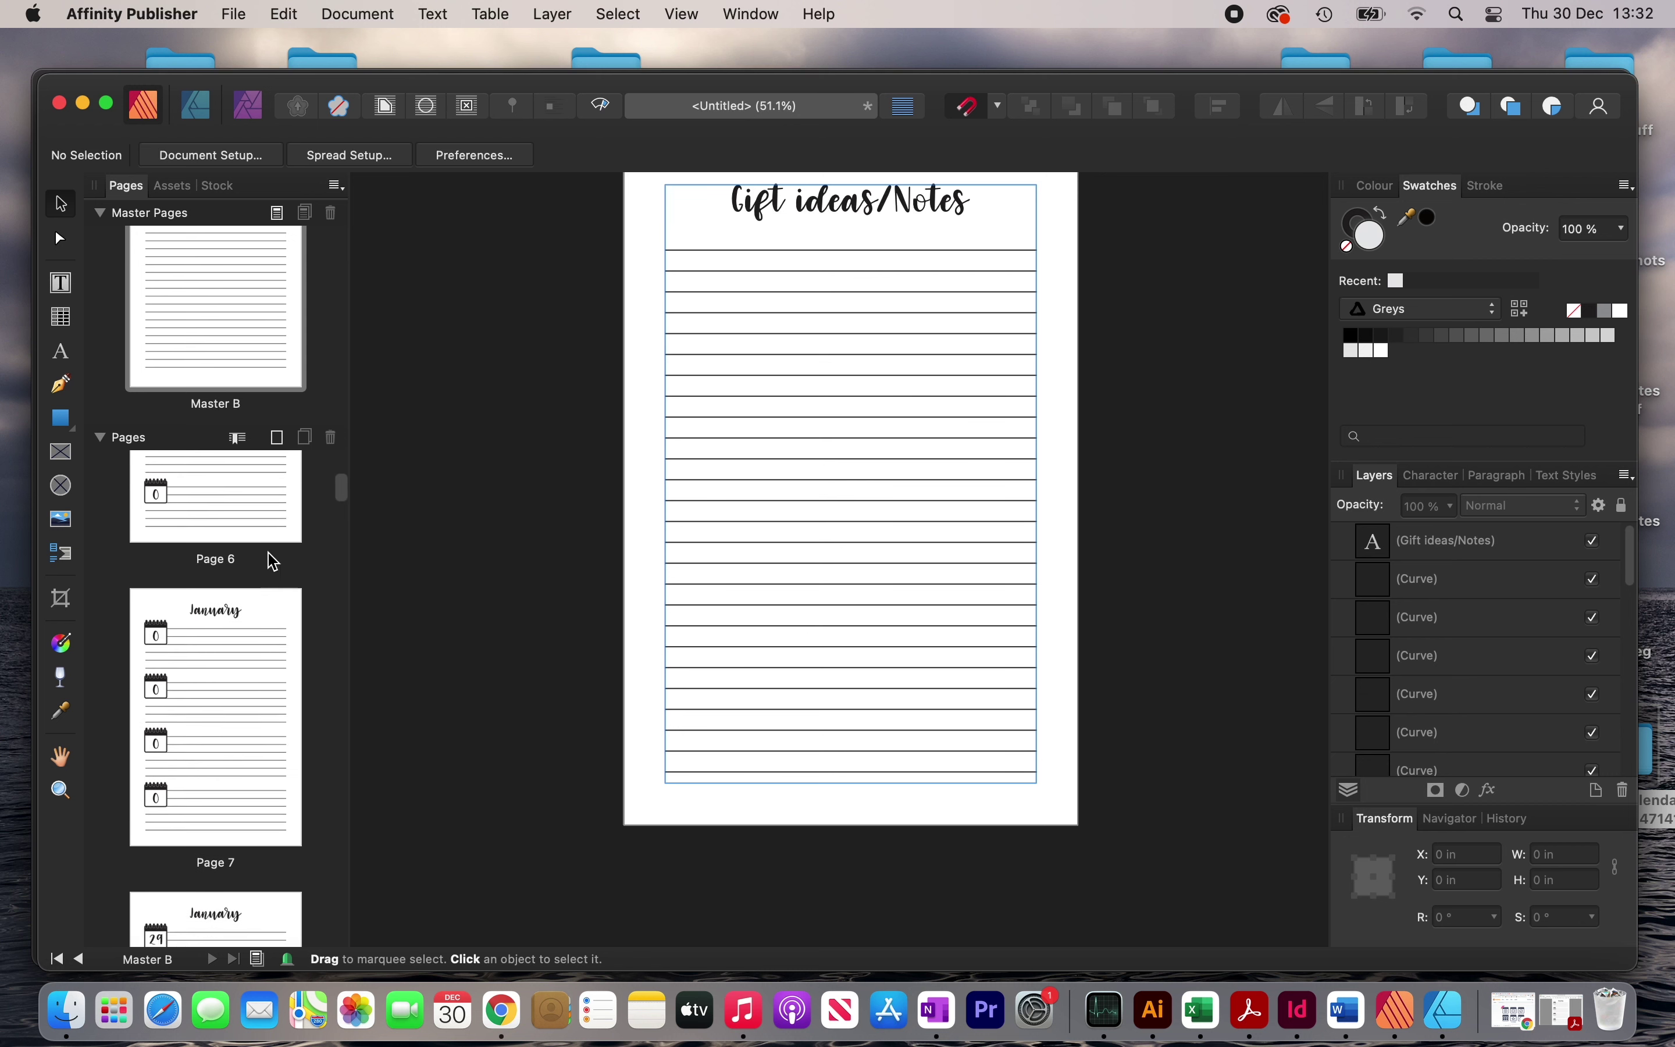
pyautogui.scroll(-5, 272, 562)
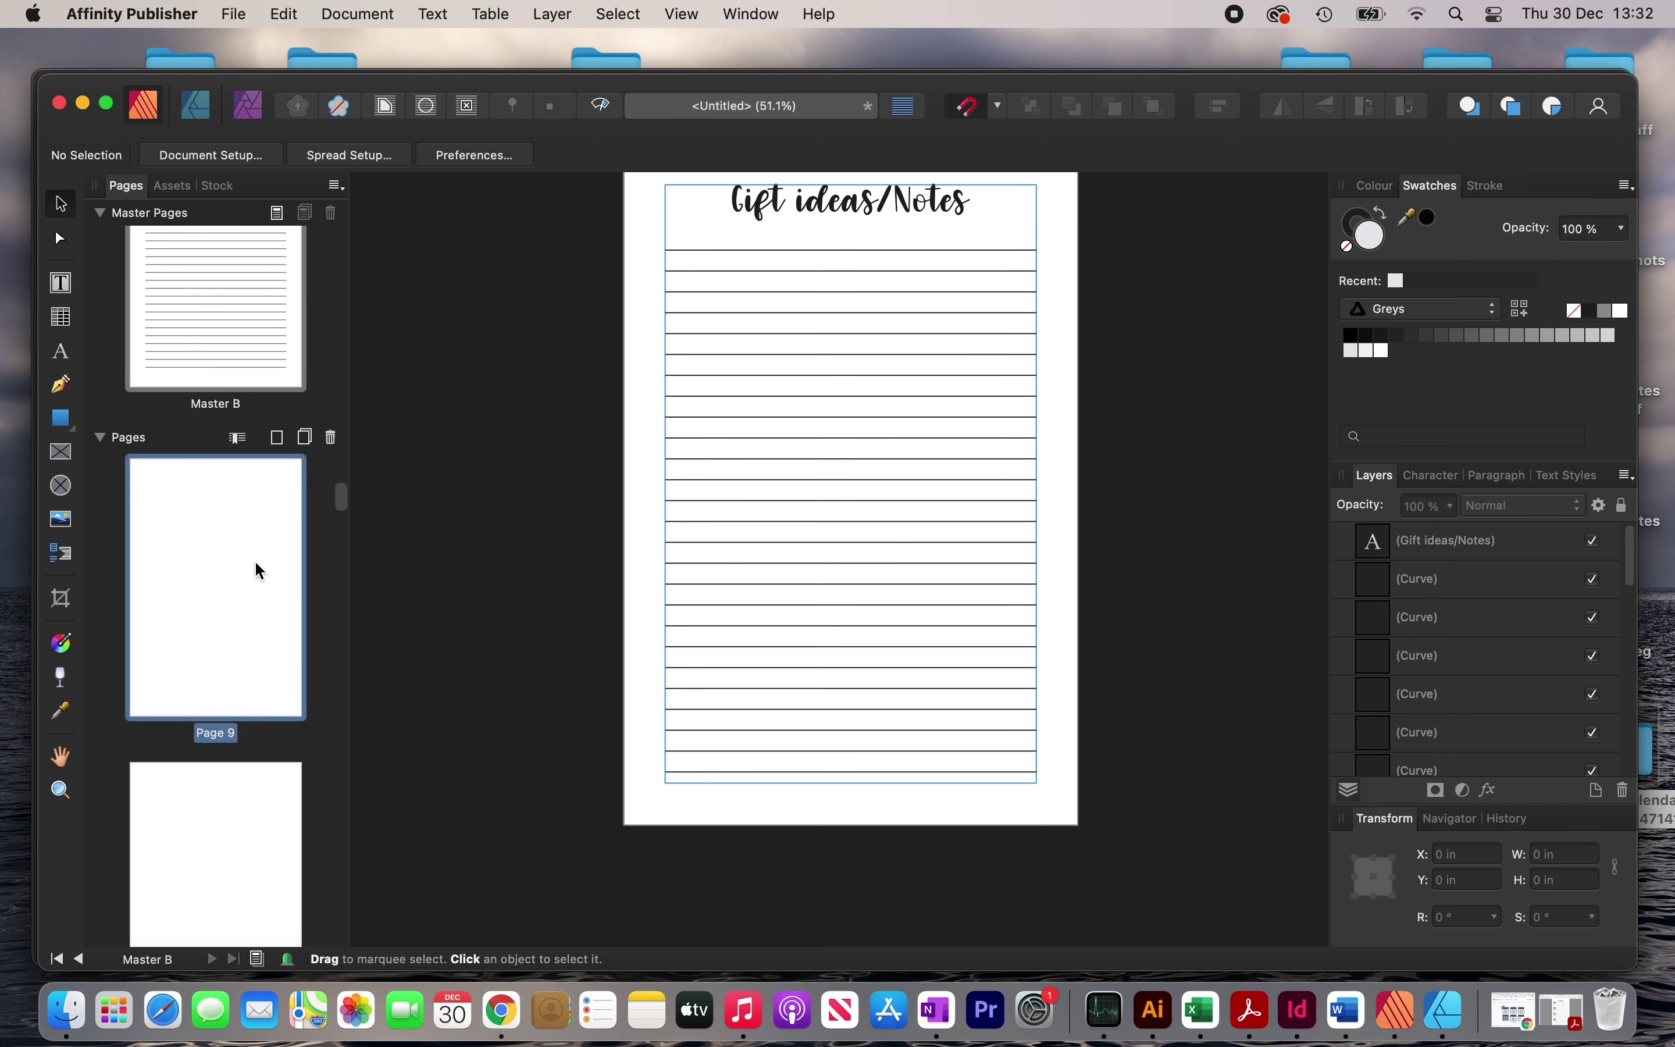
pyautogui.click(291, 609)
pyautogui.keyDown('shift'); pyautogui.click(264, 777); pyautogui.keyUp('shift')
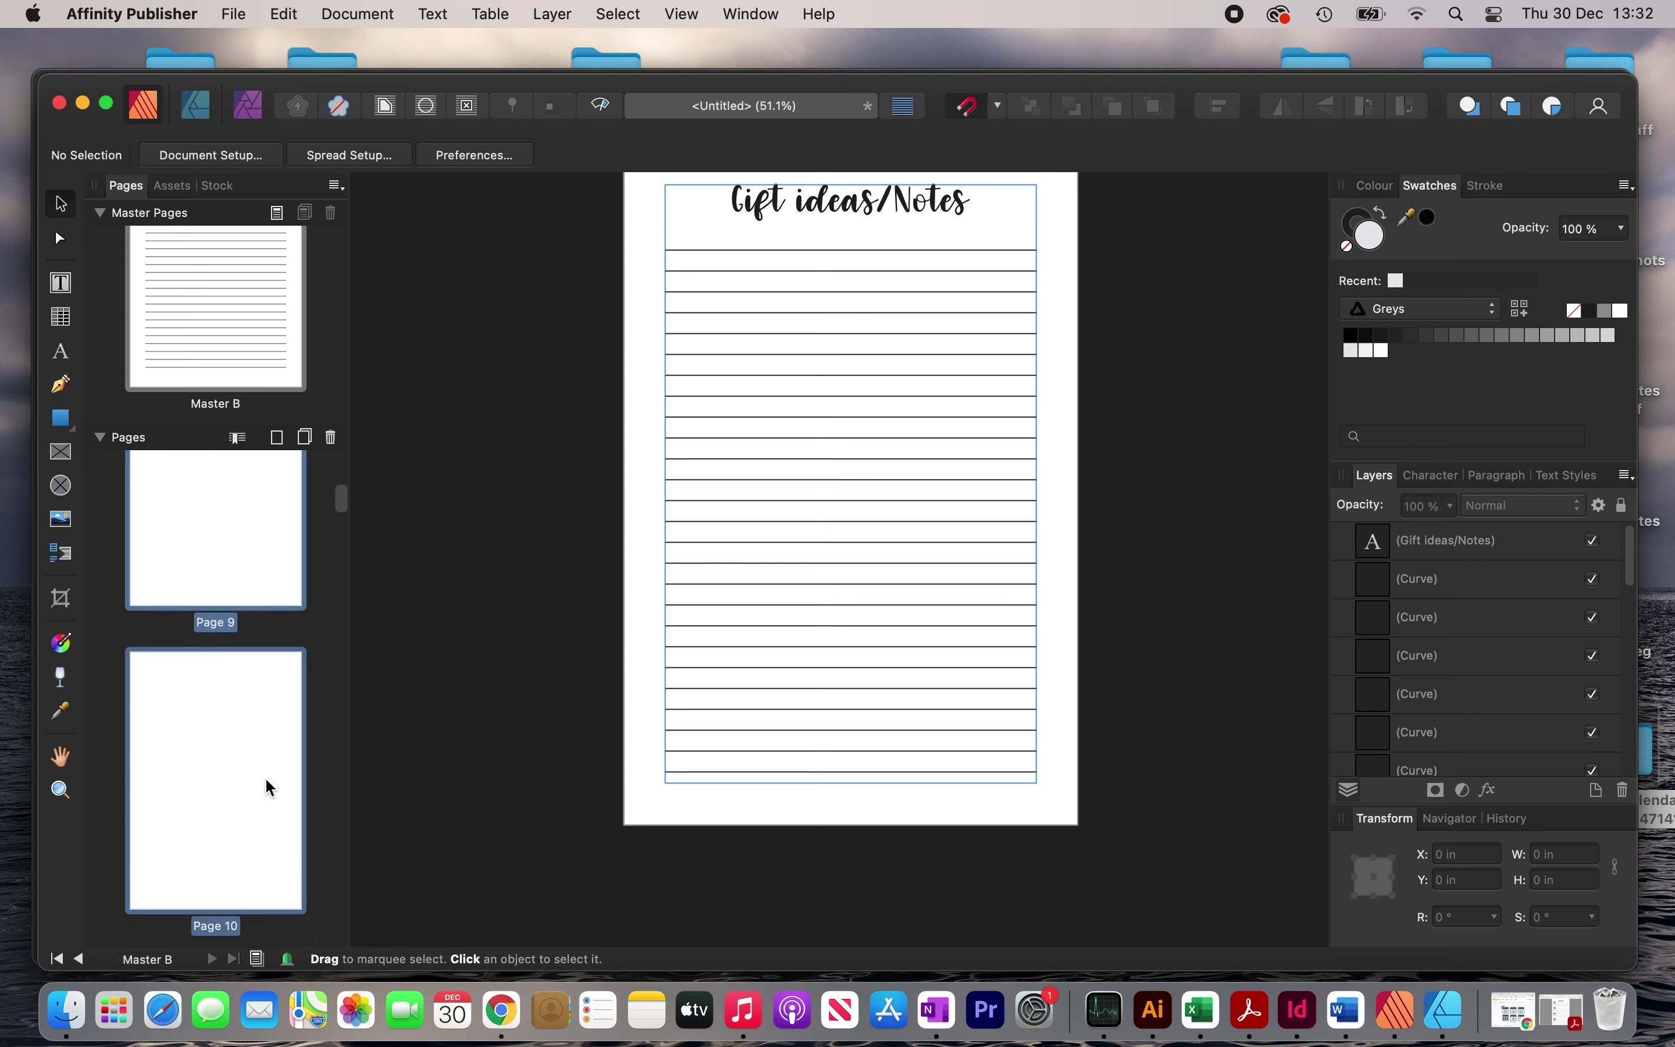
pyautogui.rightClick(243, 763)
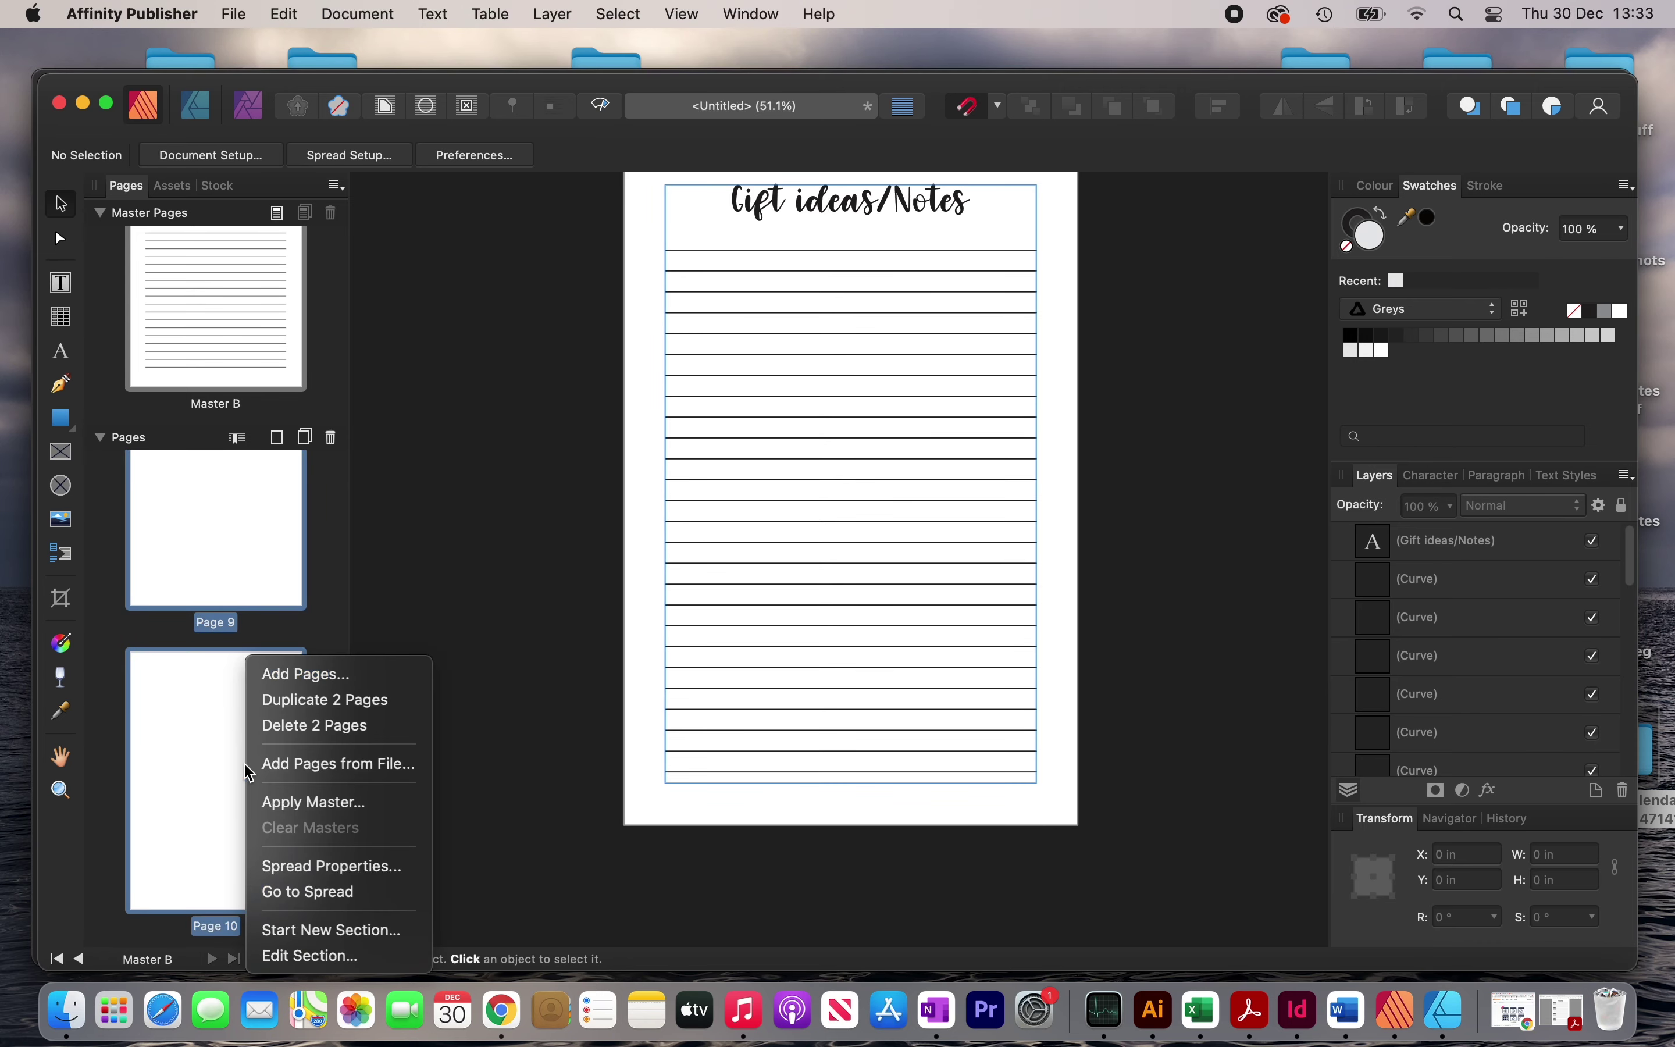
pyautogui.click(315, 802)
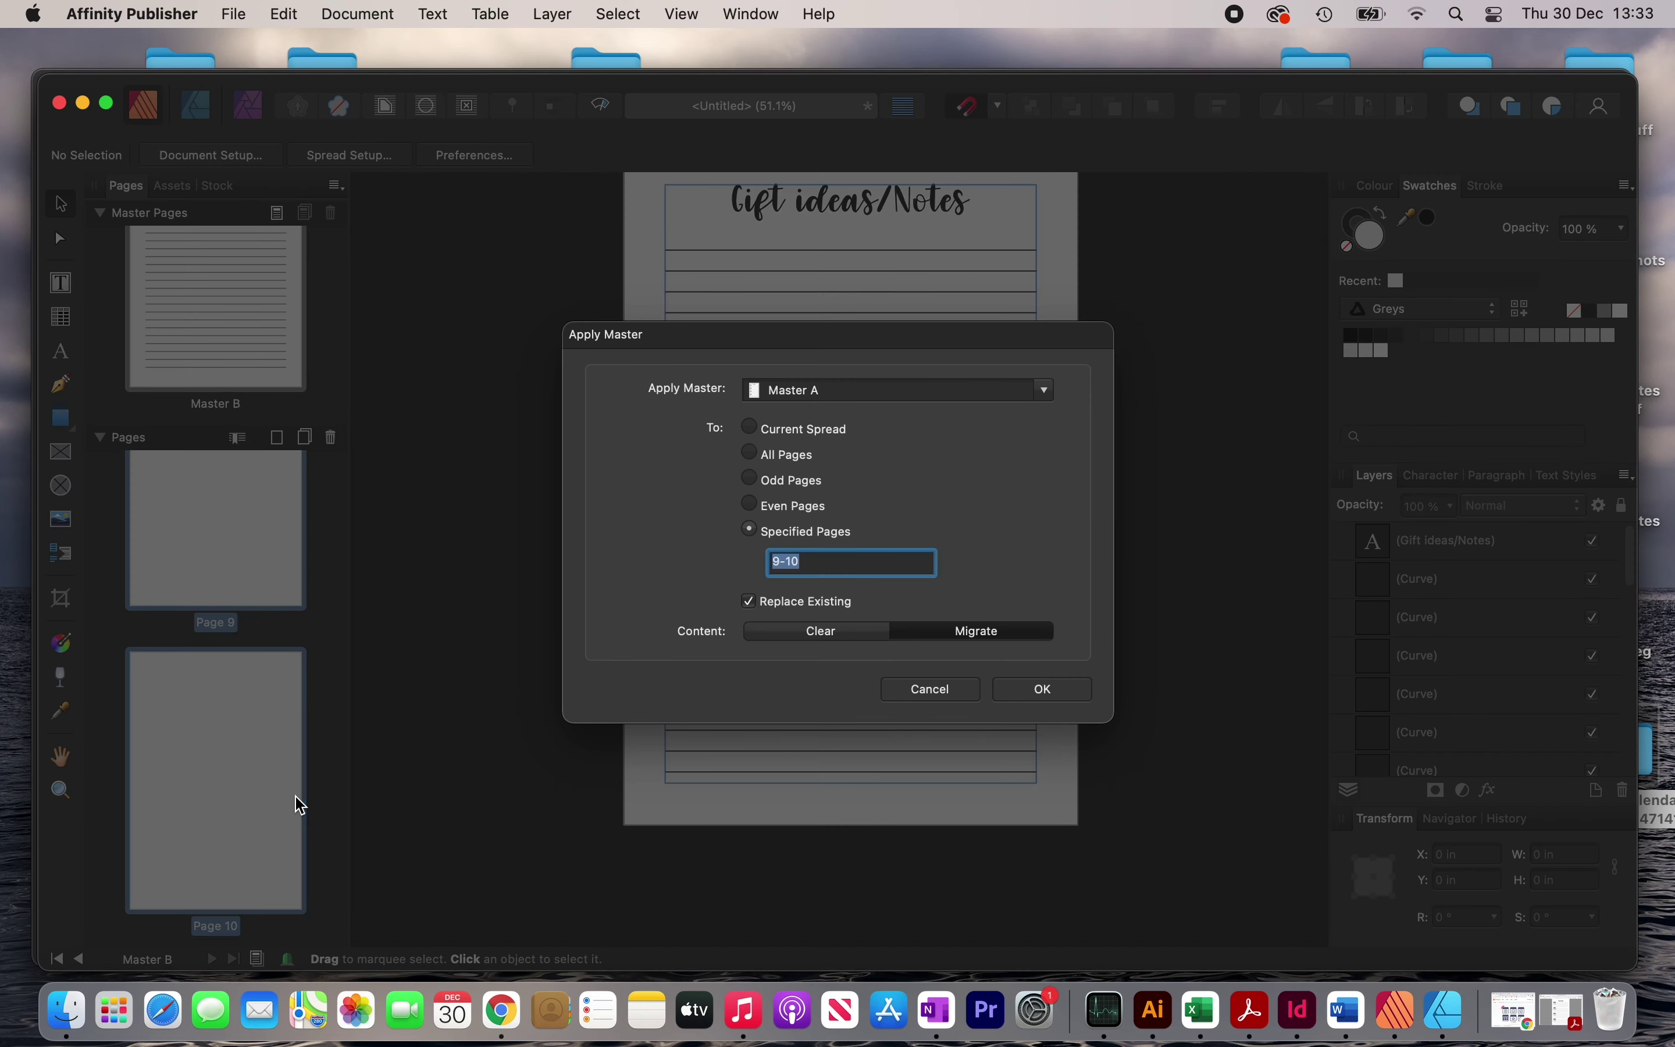
pyautogui.click(846, 404)
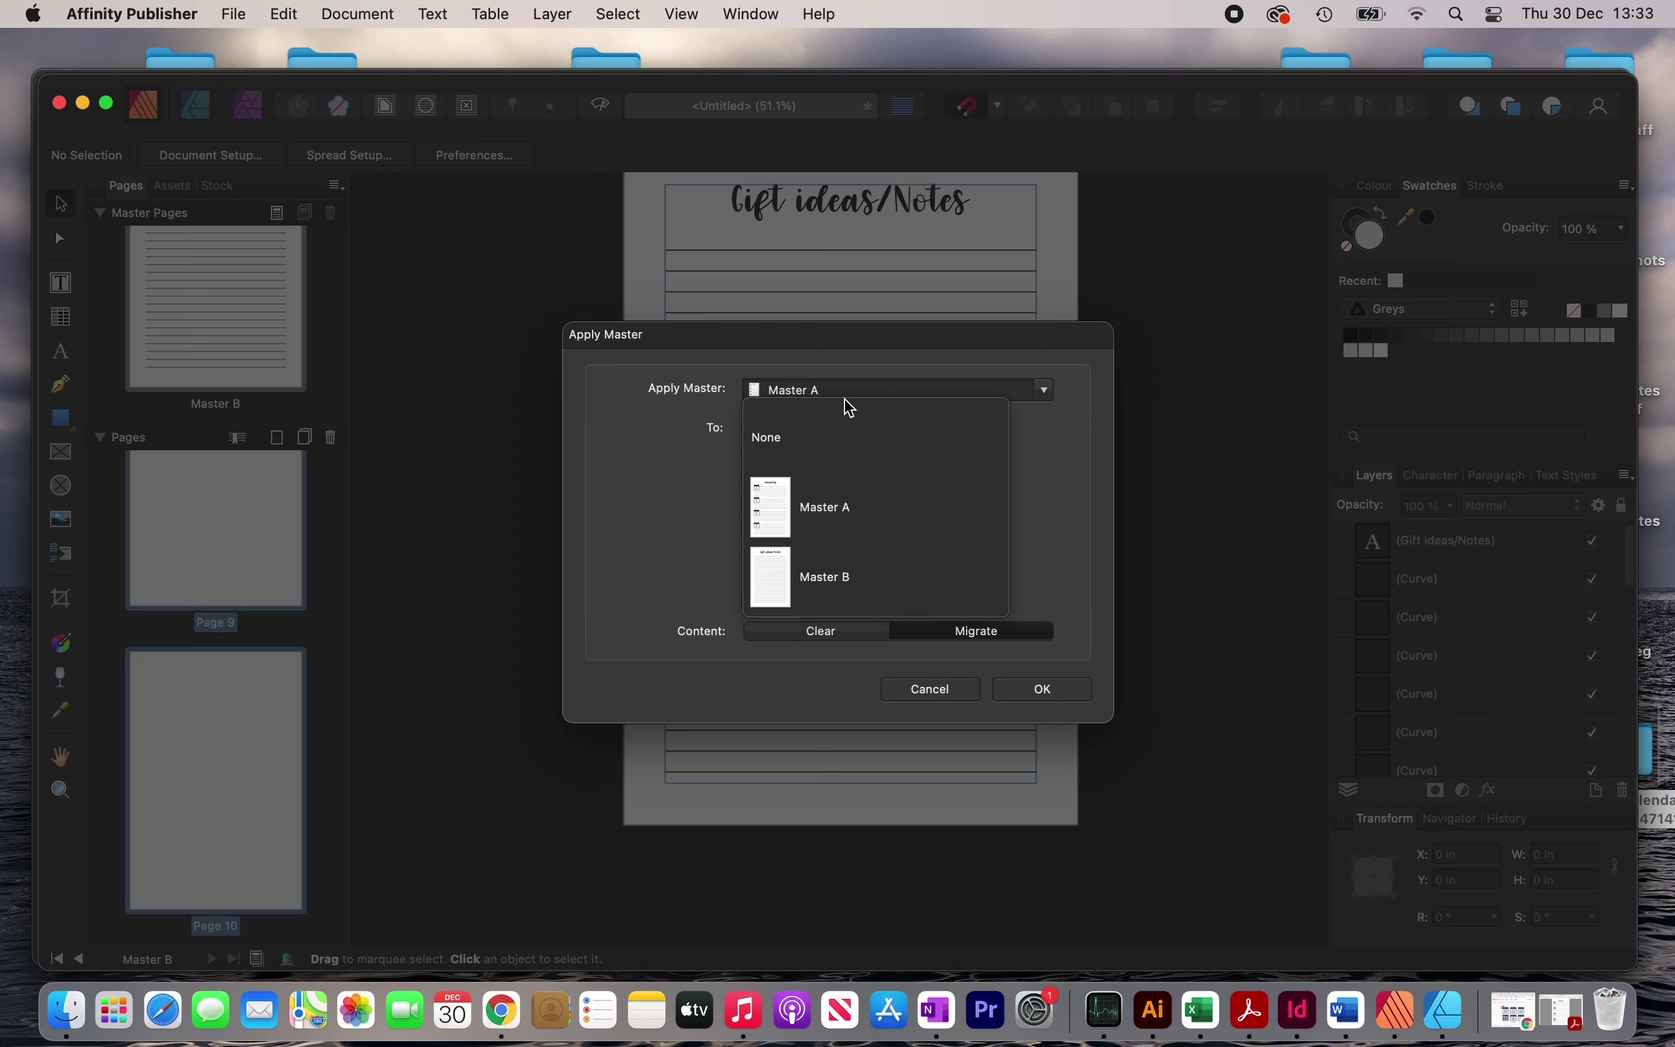
pyautogui.click(852, 574)
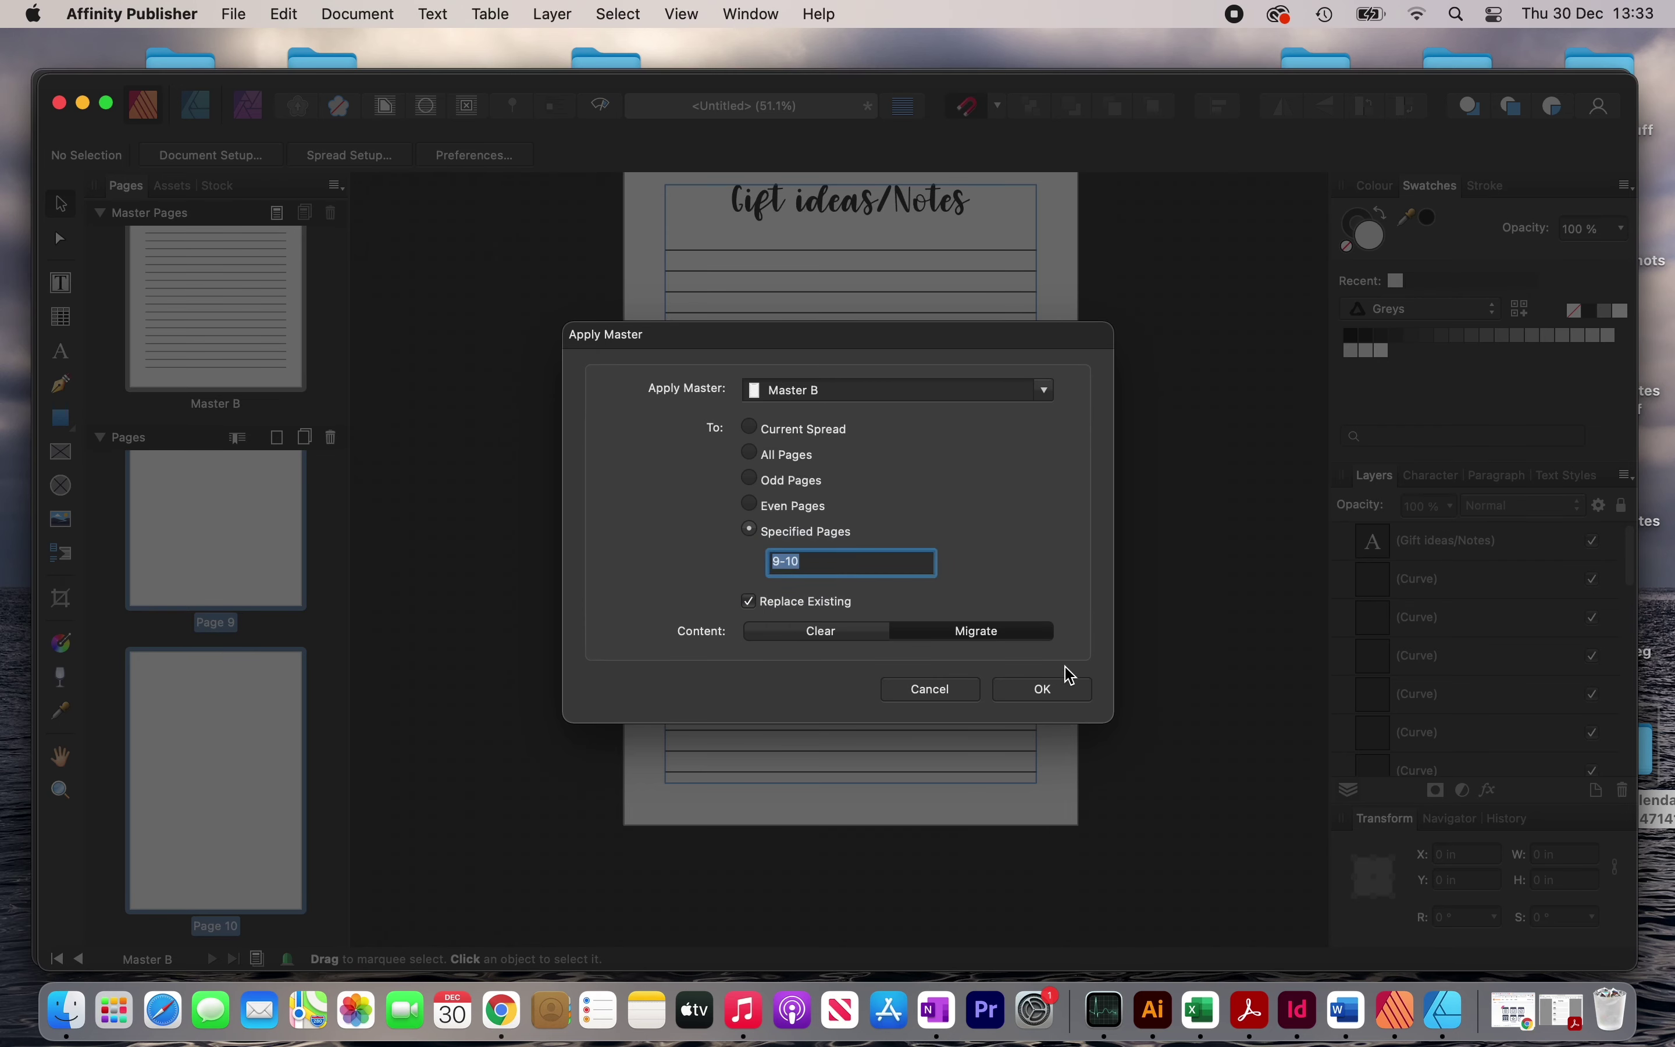
pyautogui.click(1062, 695)
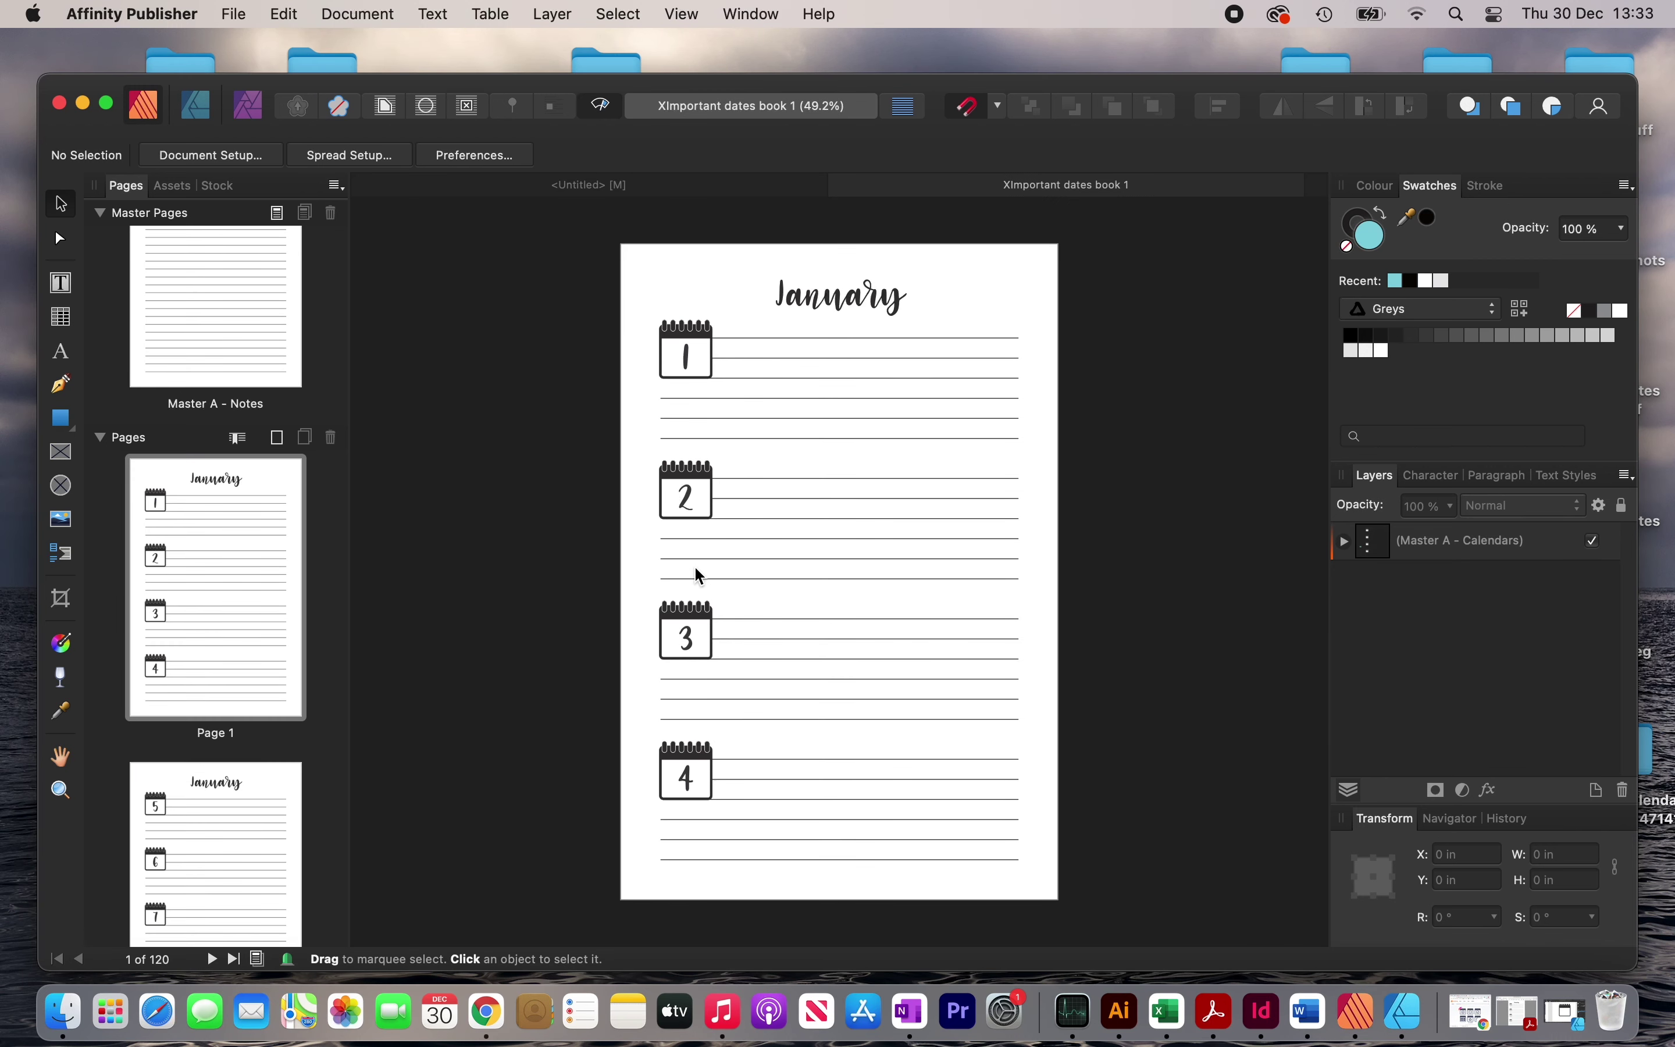
# Review the January to March pages, the gift ideas/notes pages and the calendar master in XImportant dates book 1.
pyautogui.scroll(-15, 695, 567)
pyautogui.scroll(-20, 698, 573)
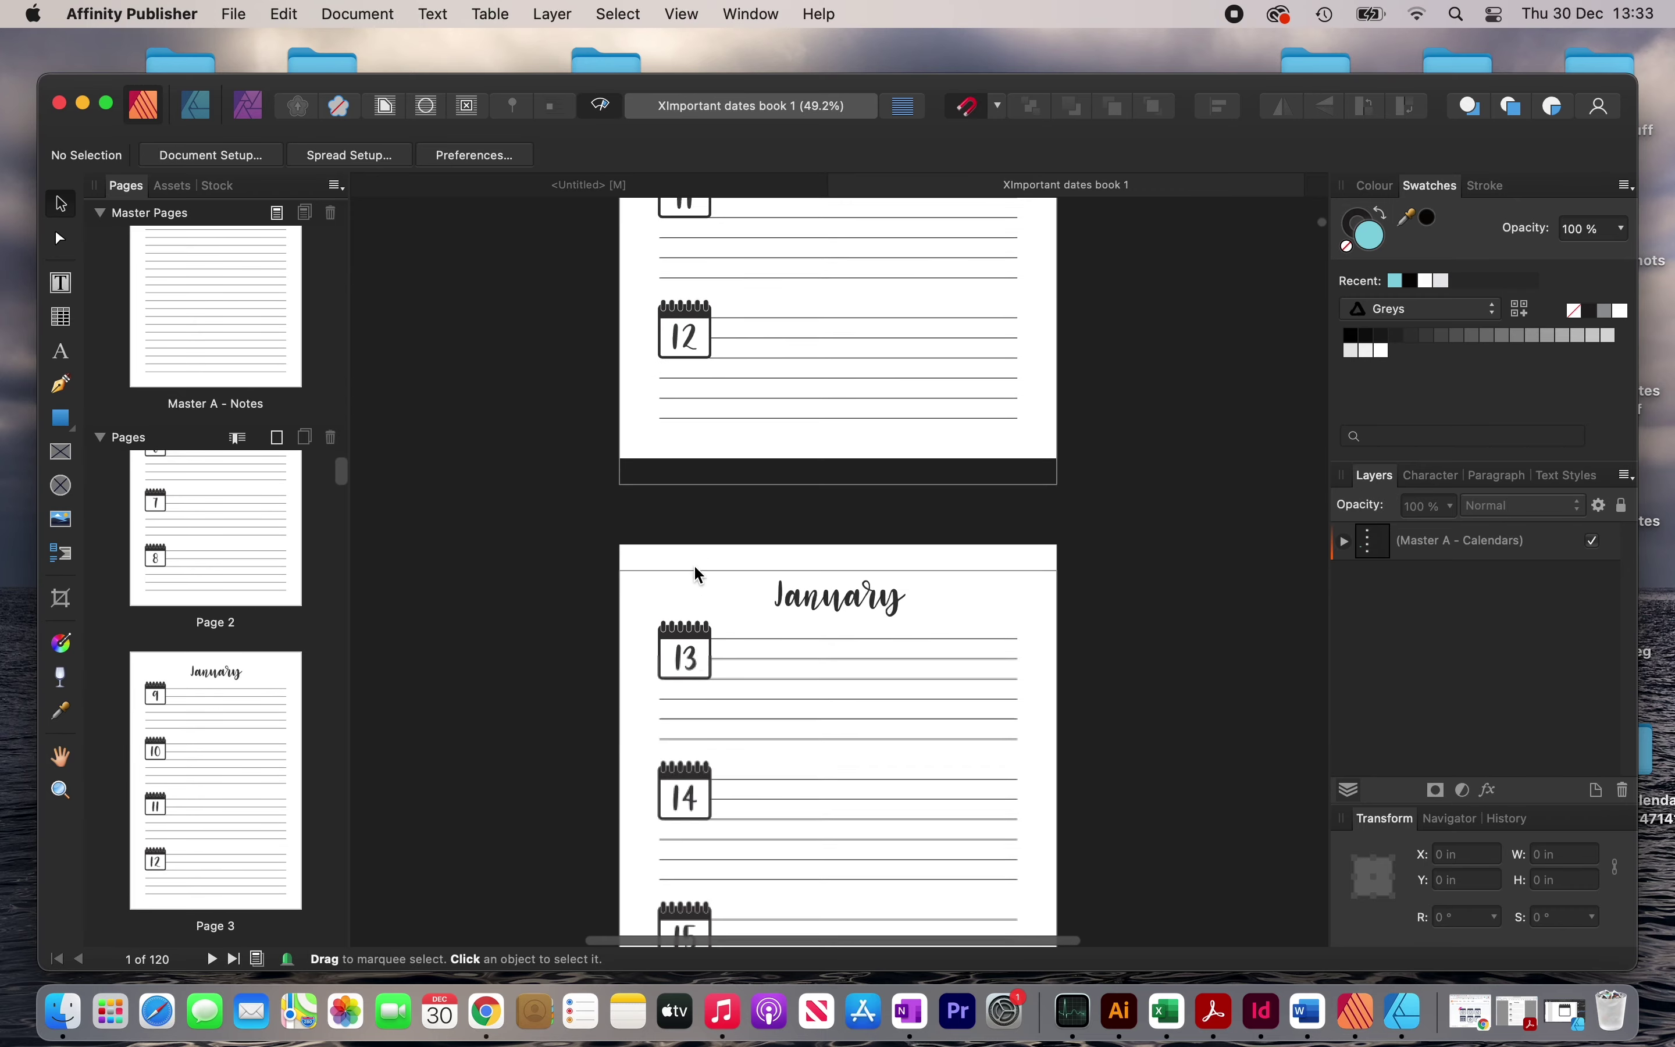
pyautogui.scroll(-12, 697, 571)
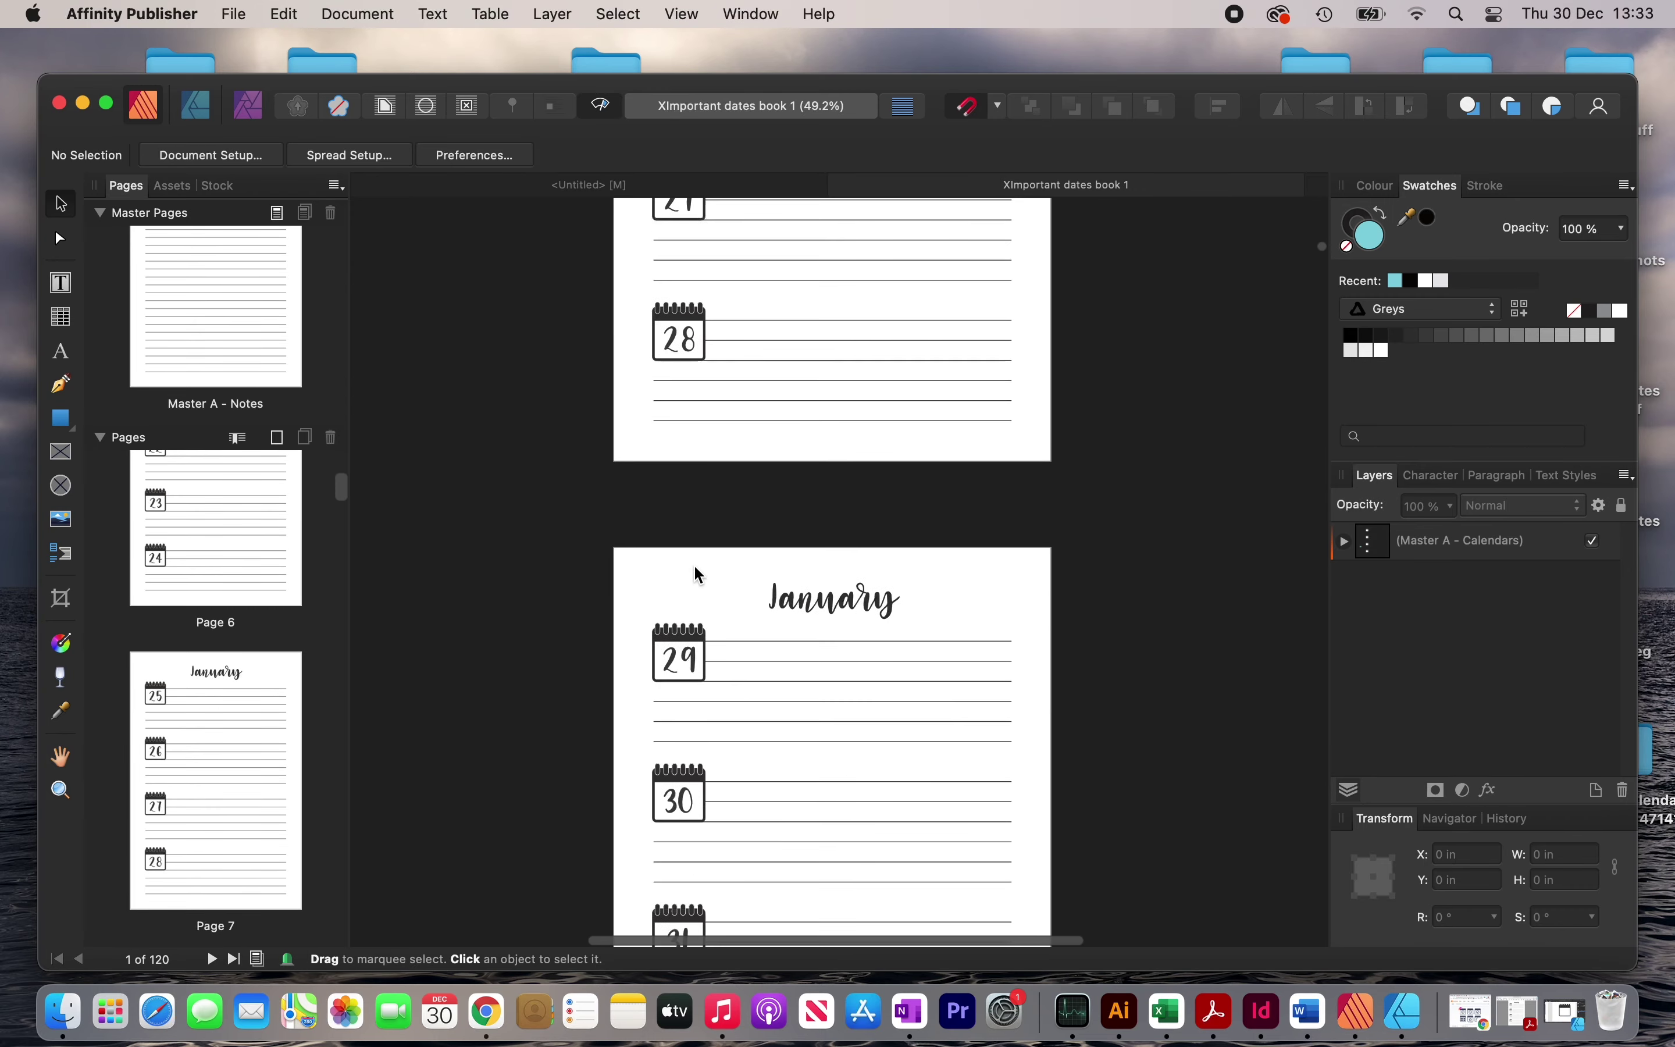
pyautogui.scroll(-12, 717, 558)
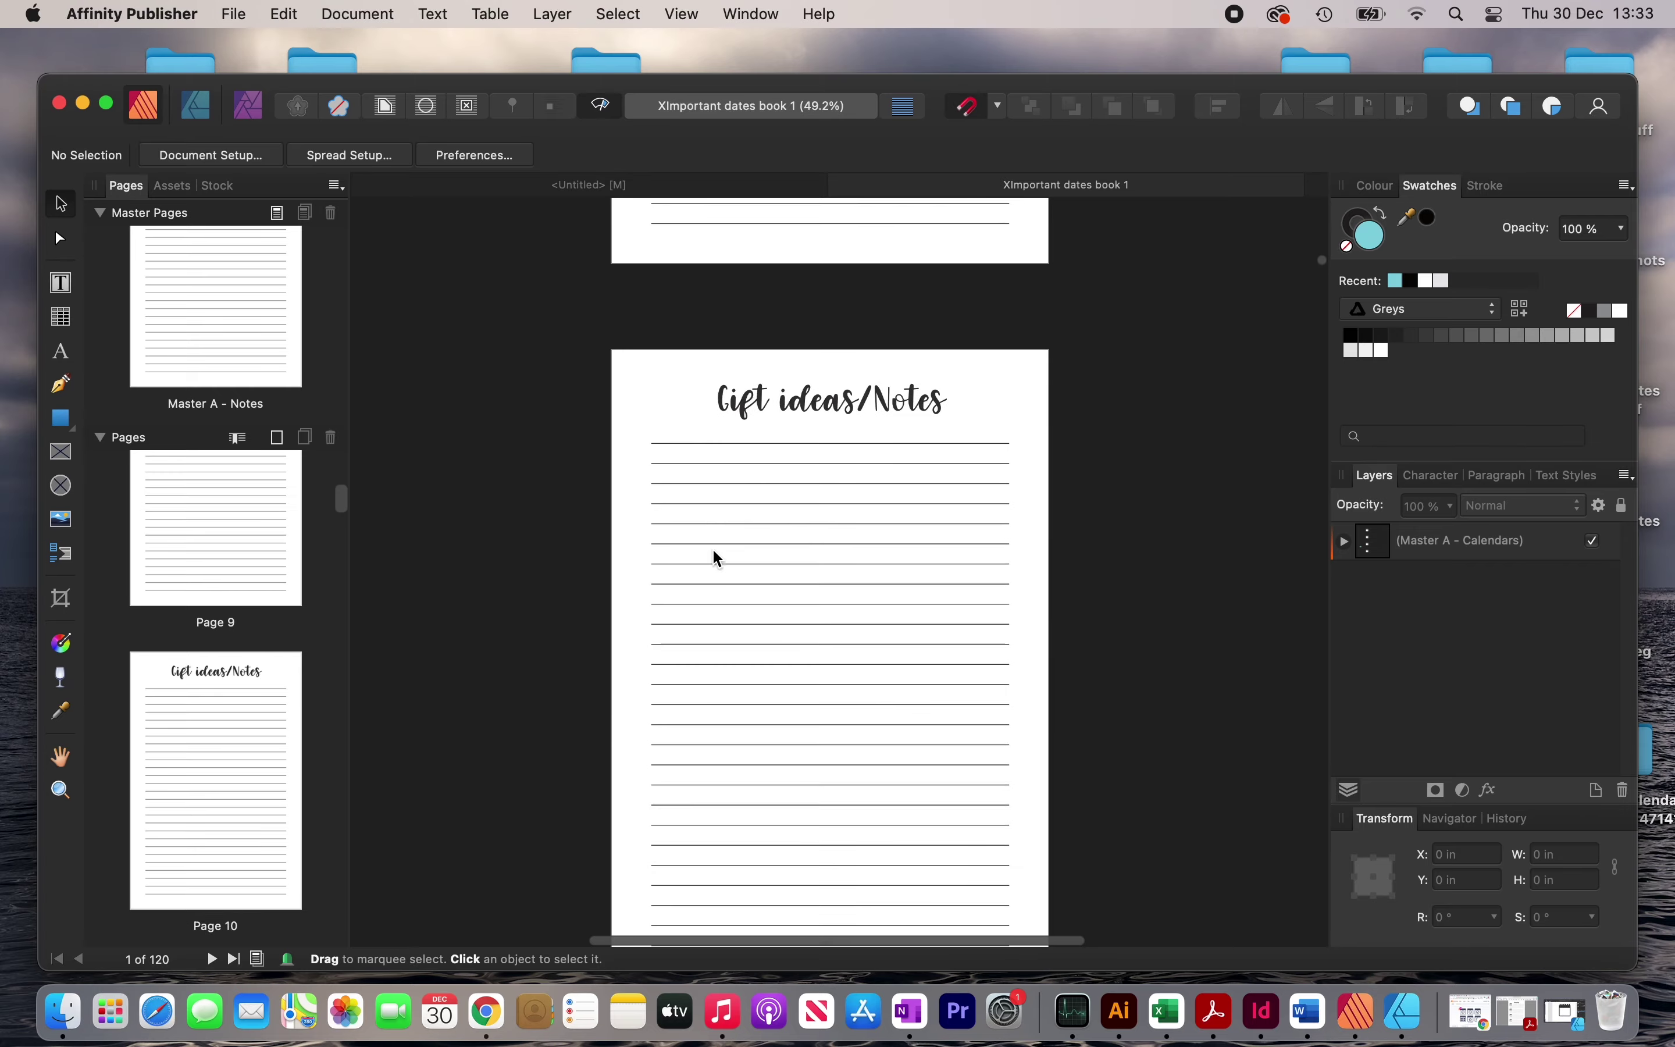
pyautogui.scroll(-20, 717, 559)
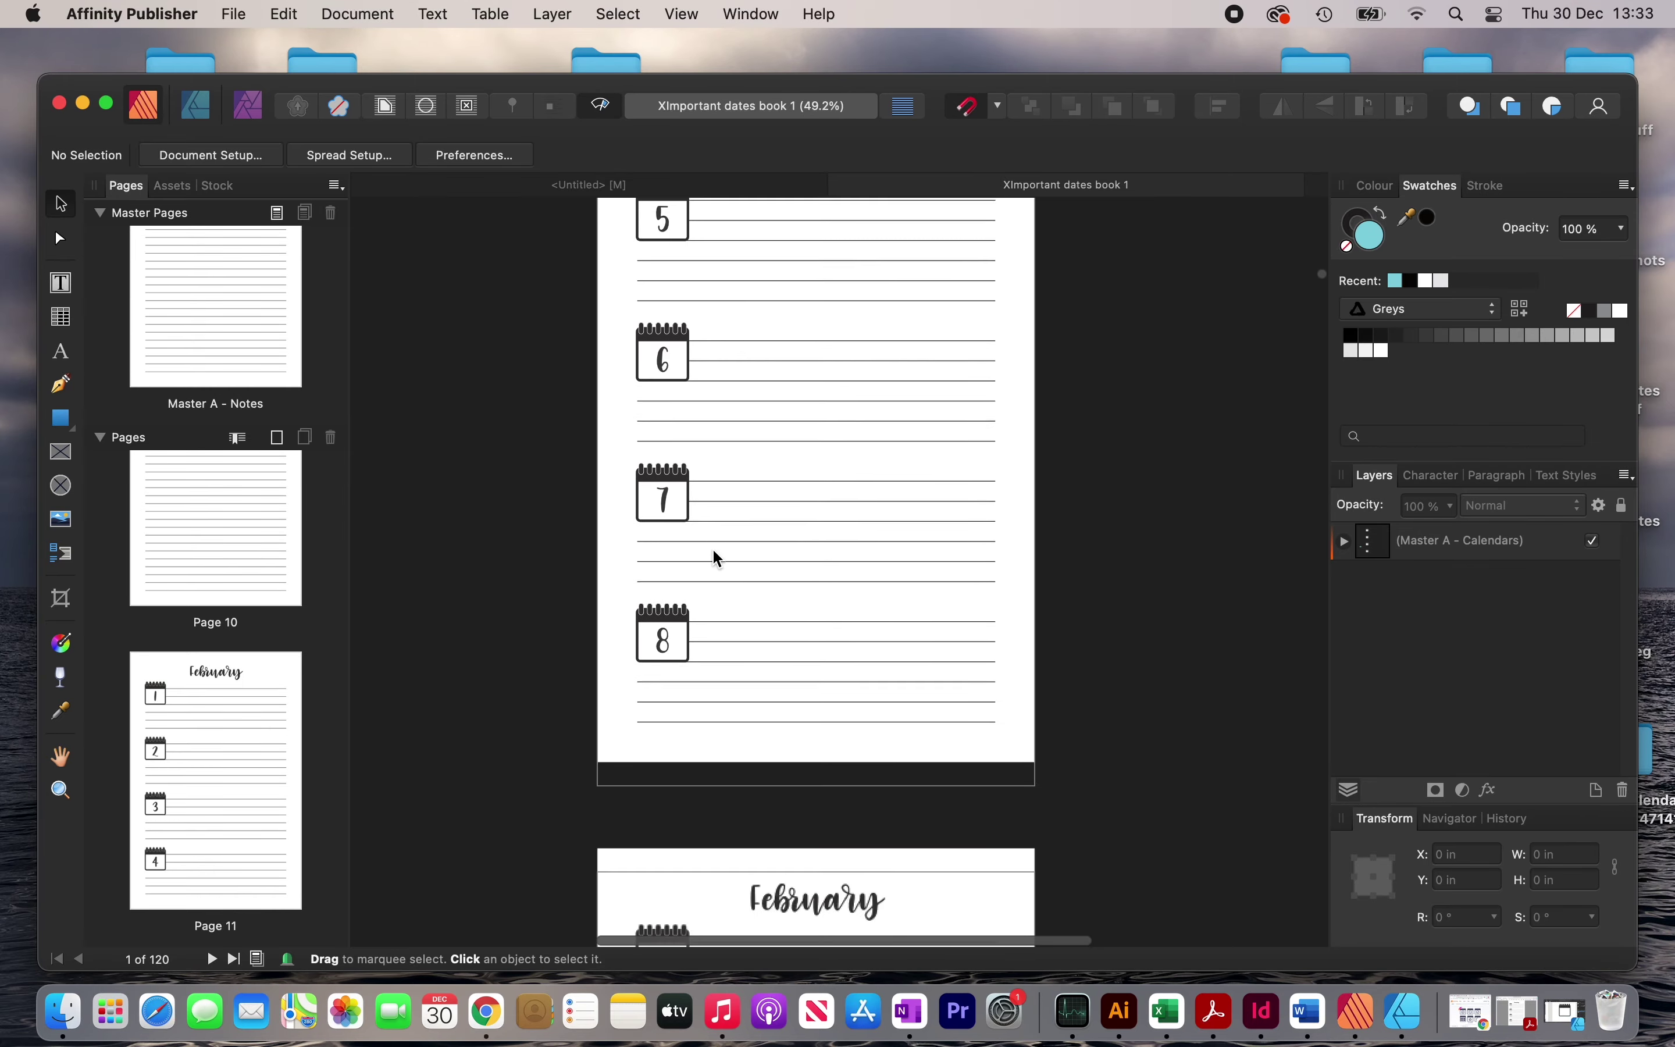
pyautogui.scroll(-20, 717, 556)
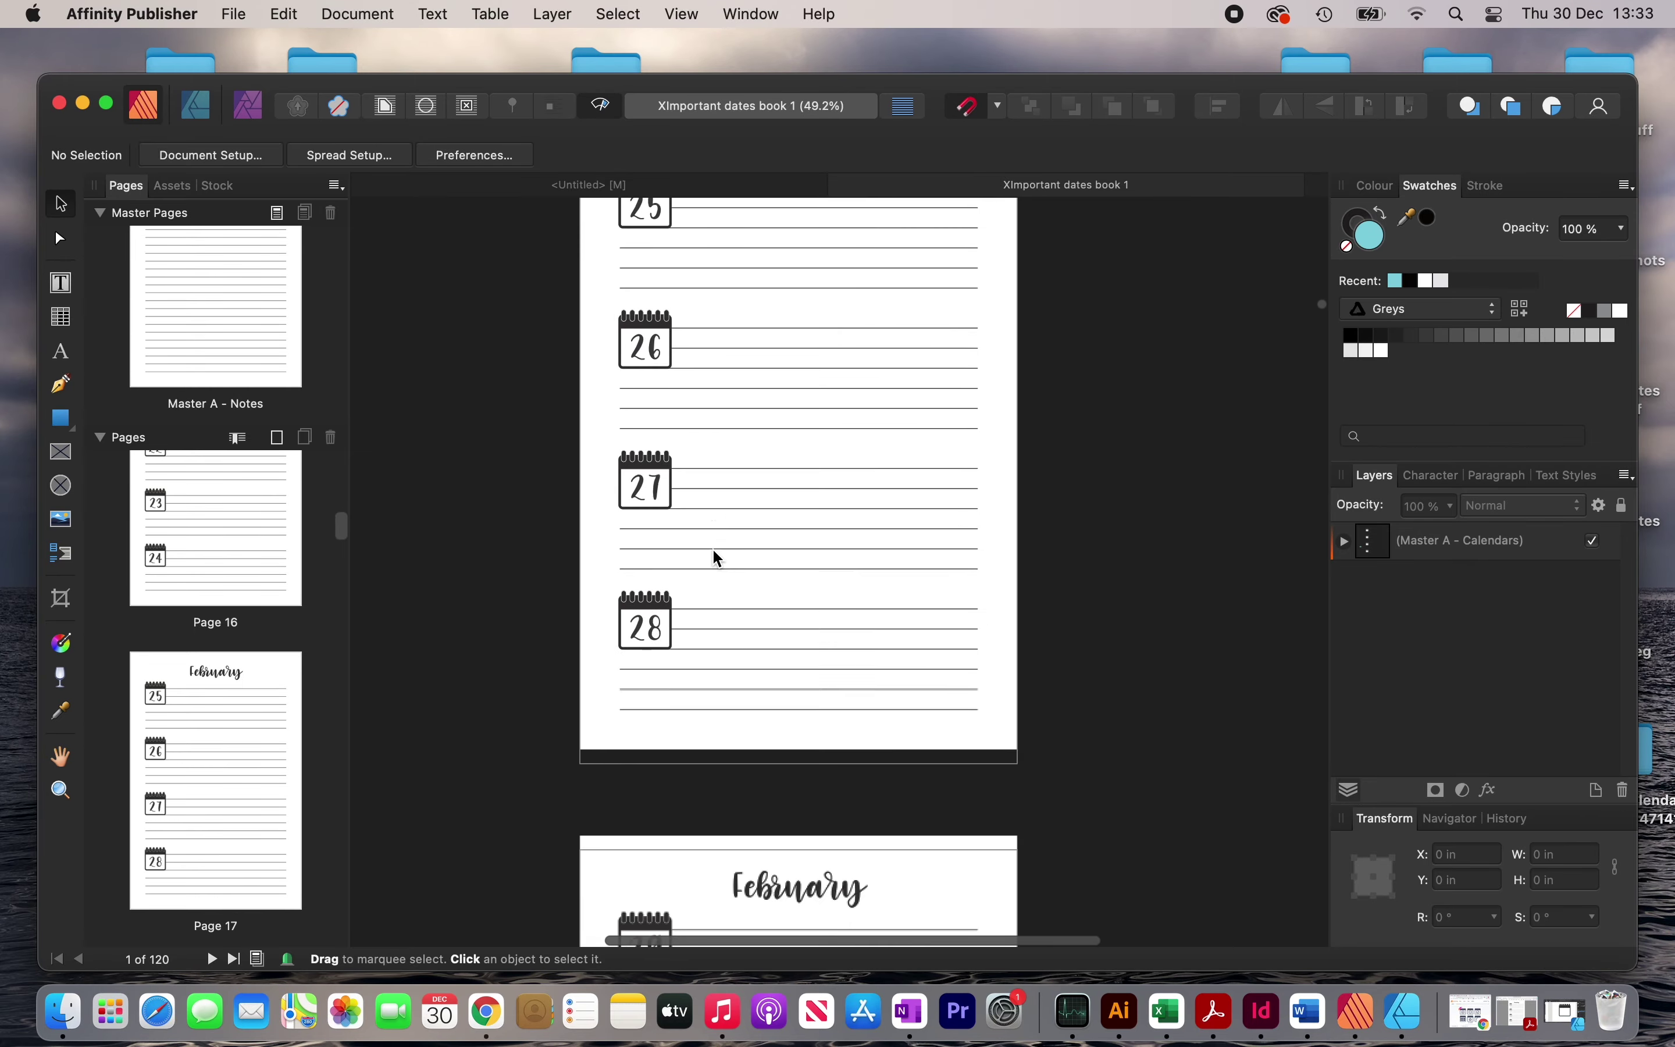
pyautogui.scroll(-20, 717, 558)
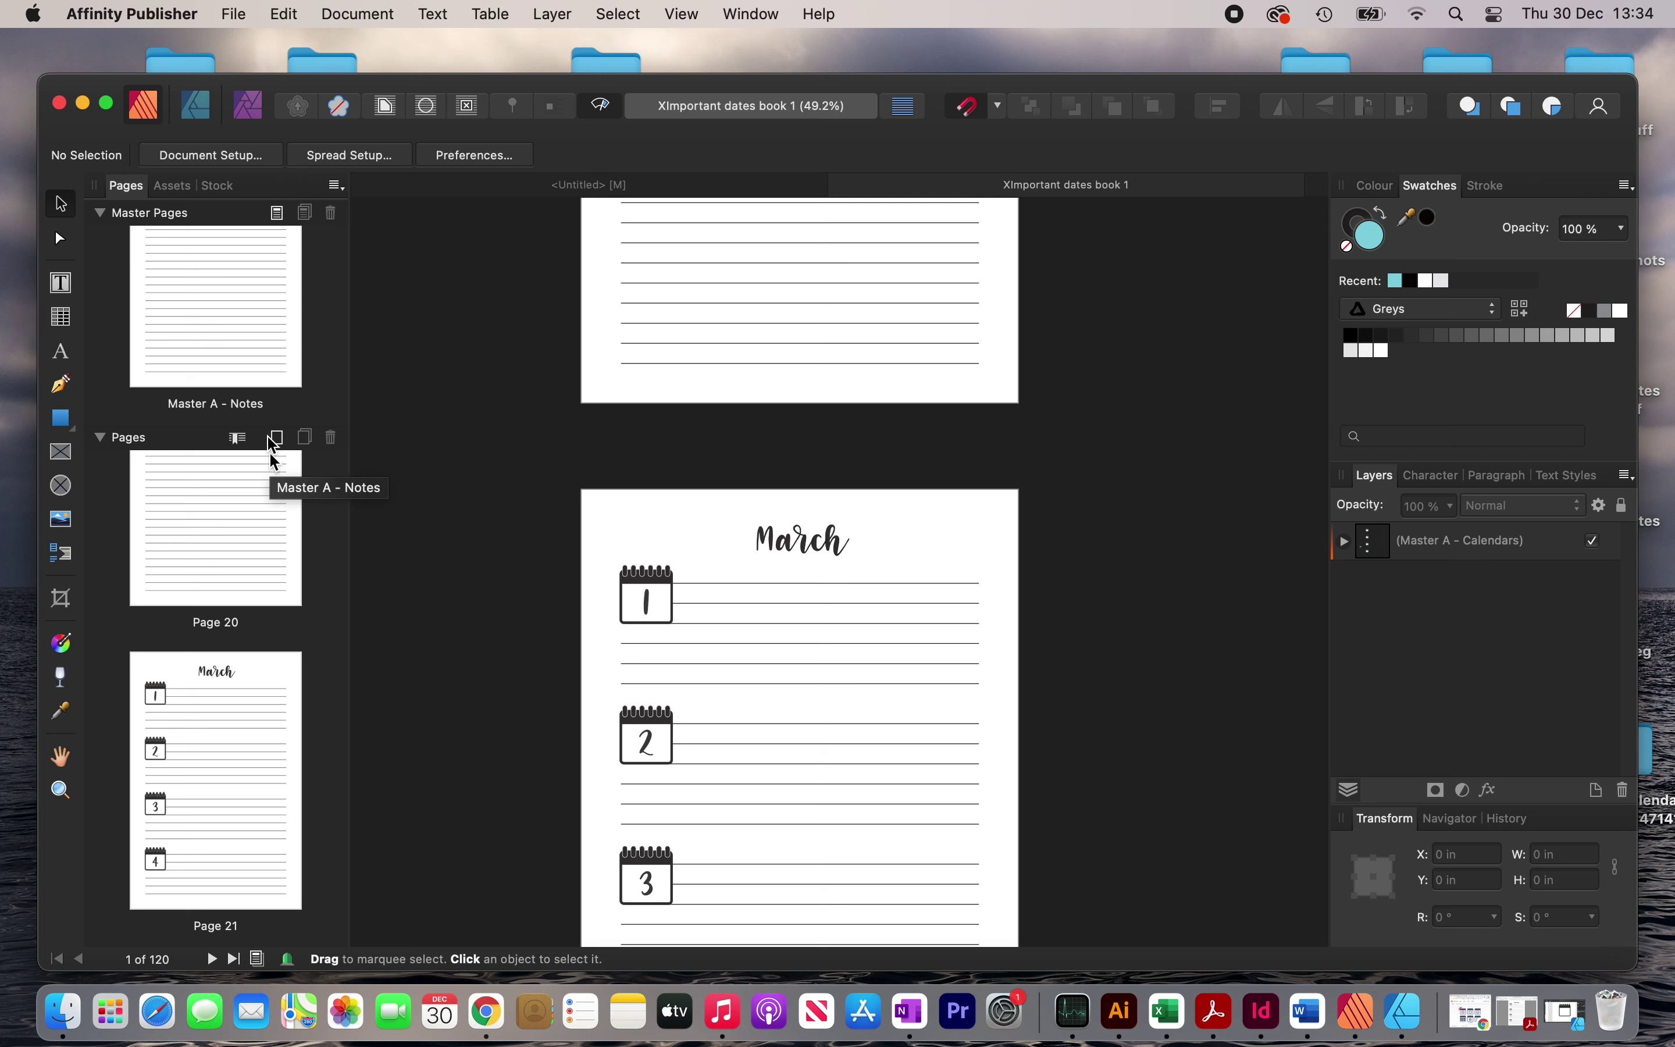
pyautogui.scroll(-3, 262, 357)
pyautogui.doubleClick(262, 356)
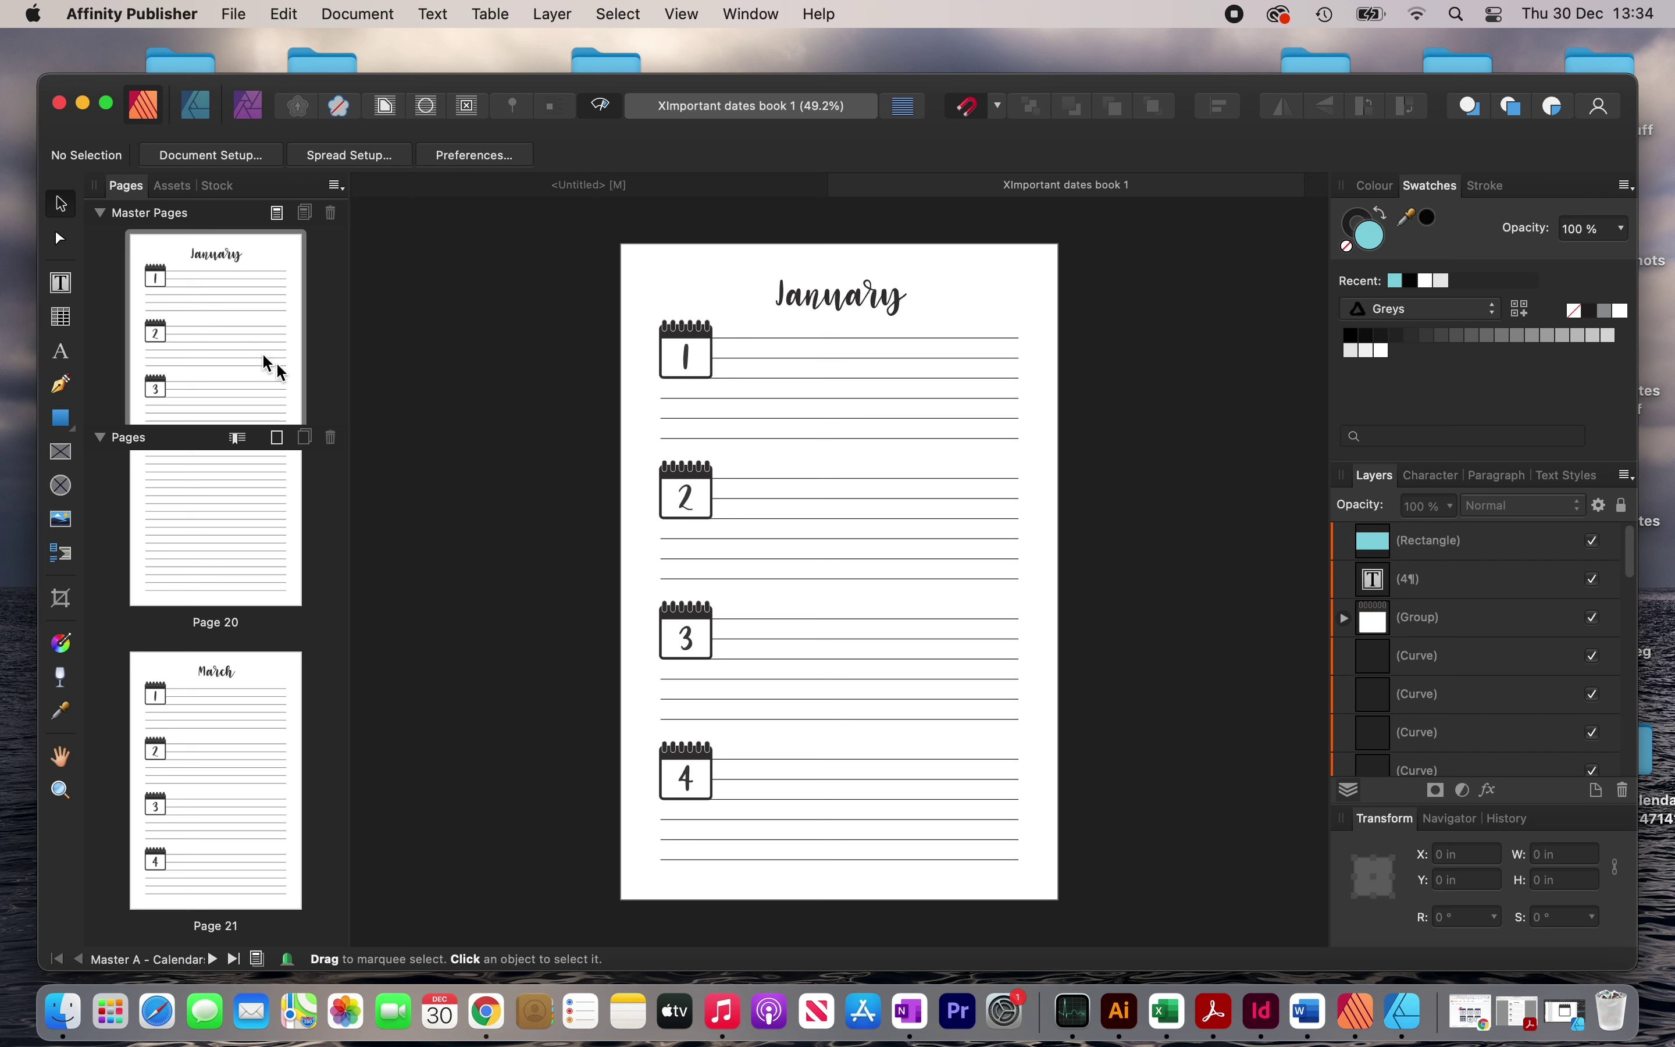
# Switch to OneNote to read the Interior Quality check list, and return to Affinity Publisher.
pyautogui.press('super+Tab')
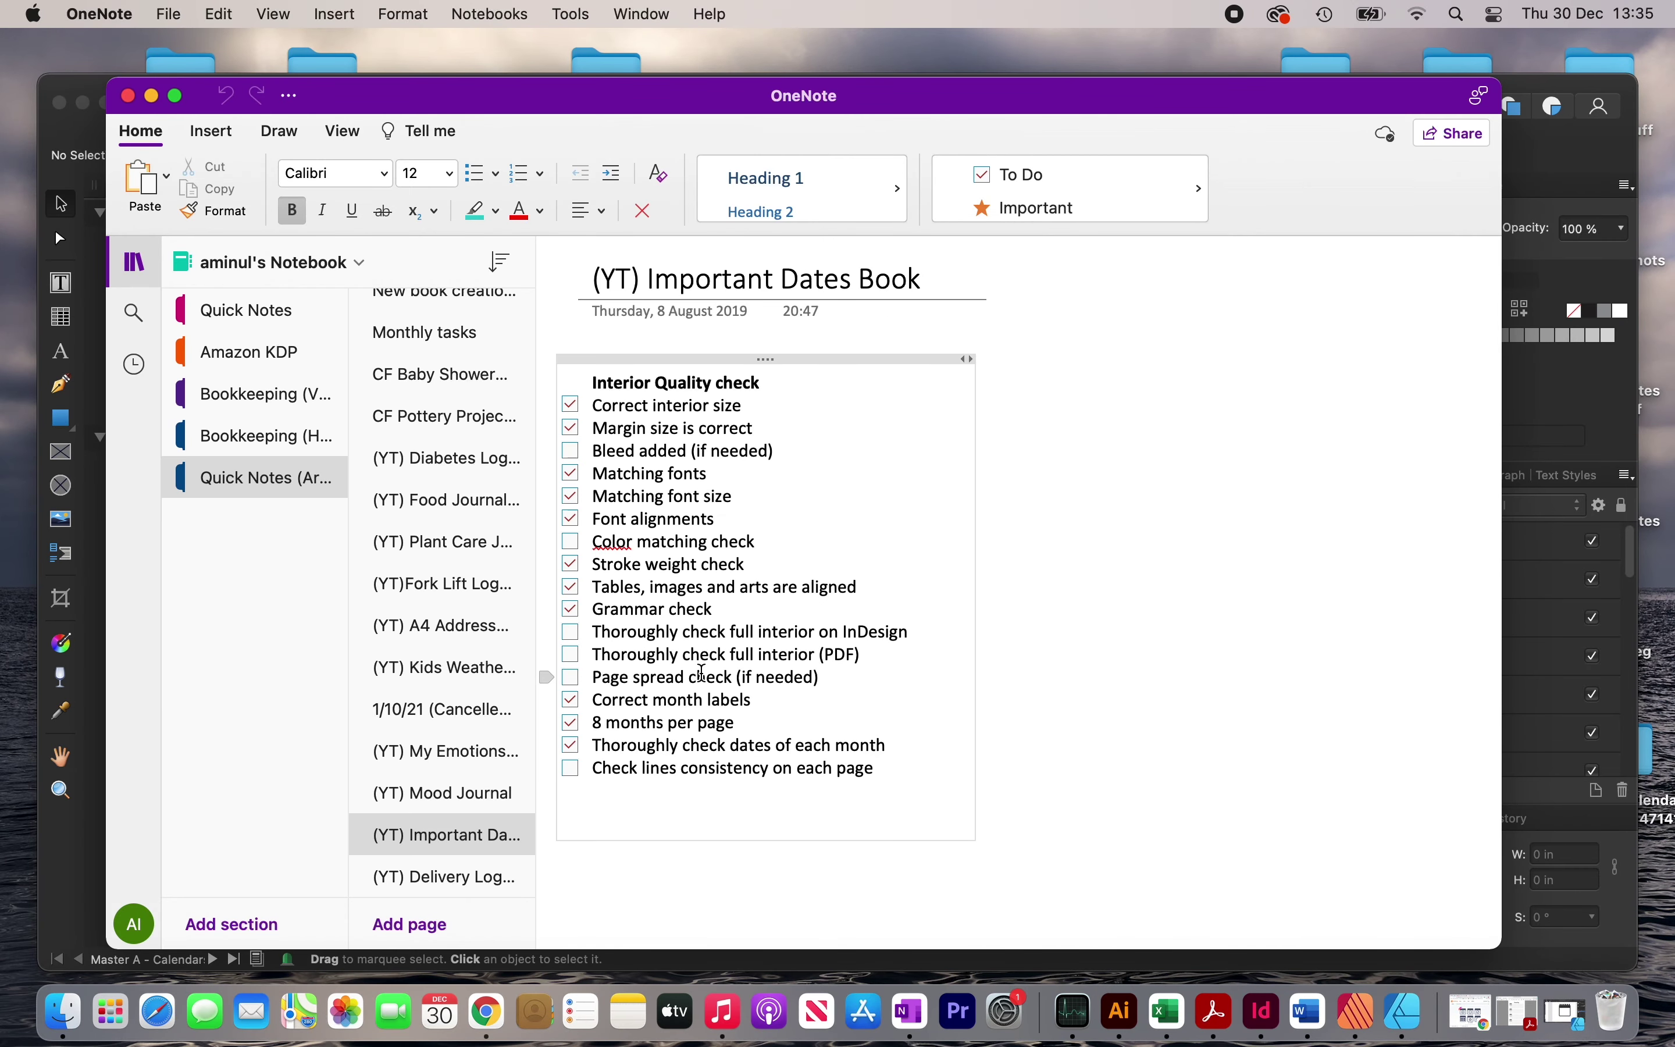
pyautogui.press('super+Tab')
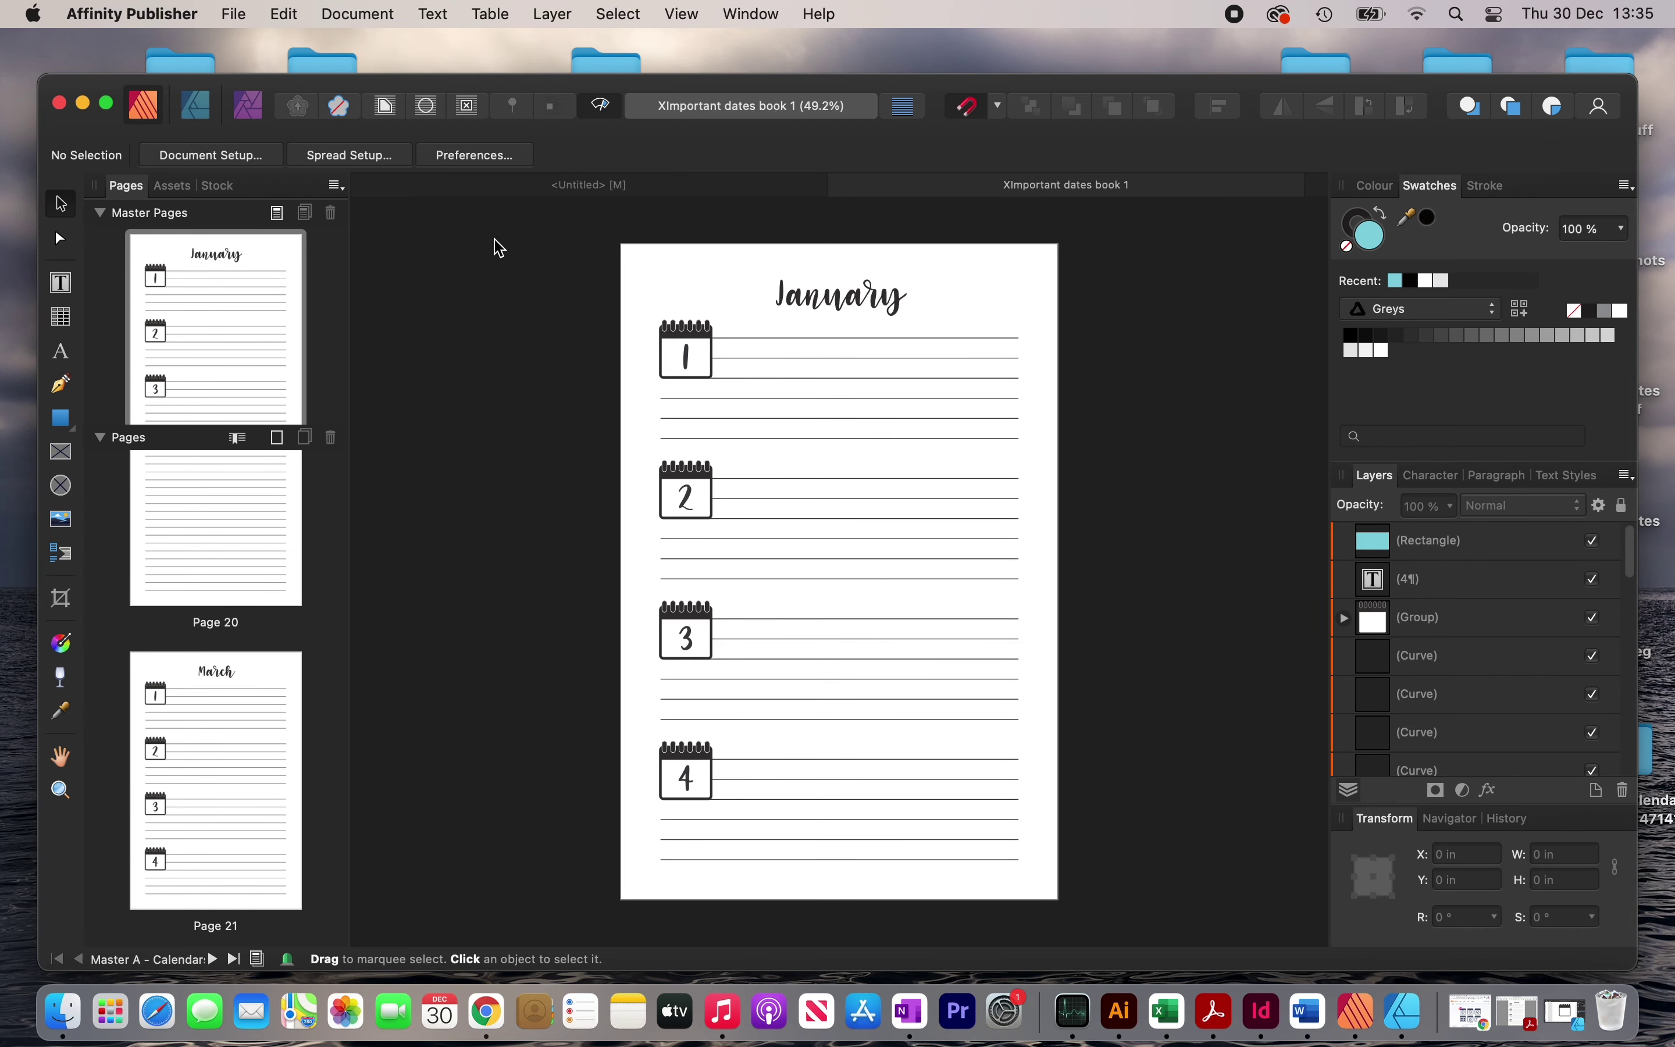
# Export all pages of the book as a PDF using the PDF (flatten) preset.
pyautogui.click(218, 14)
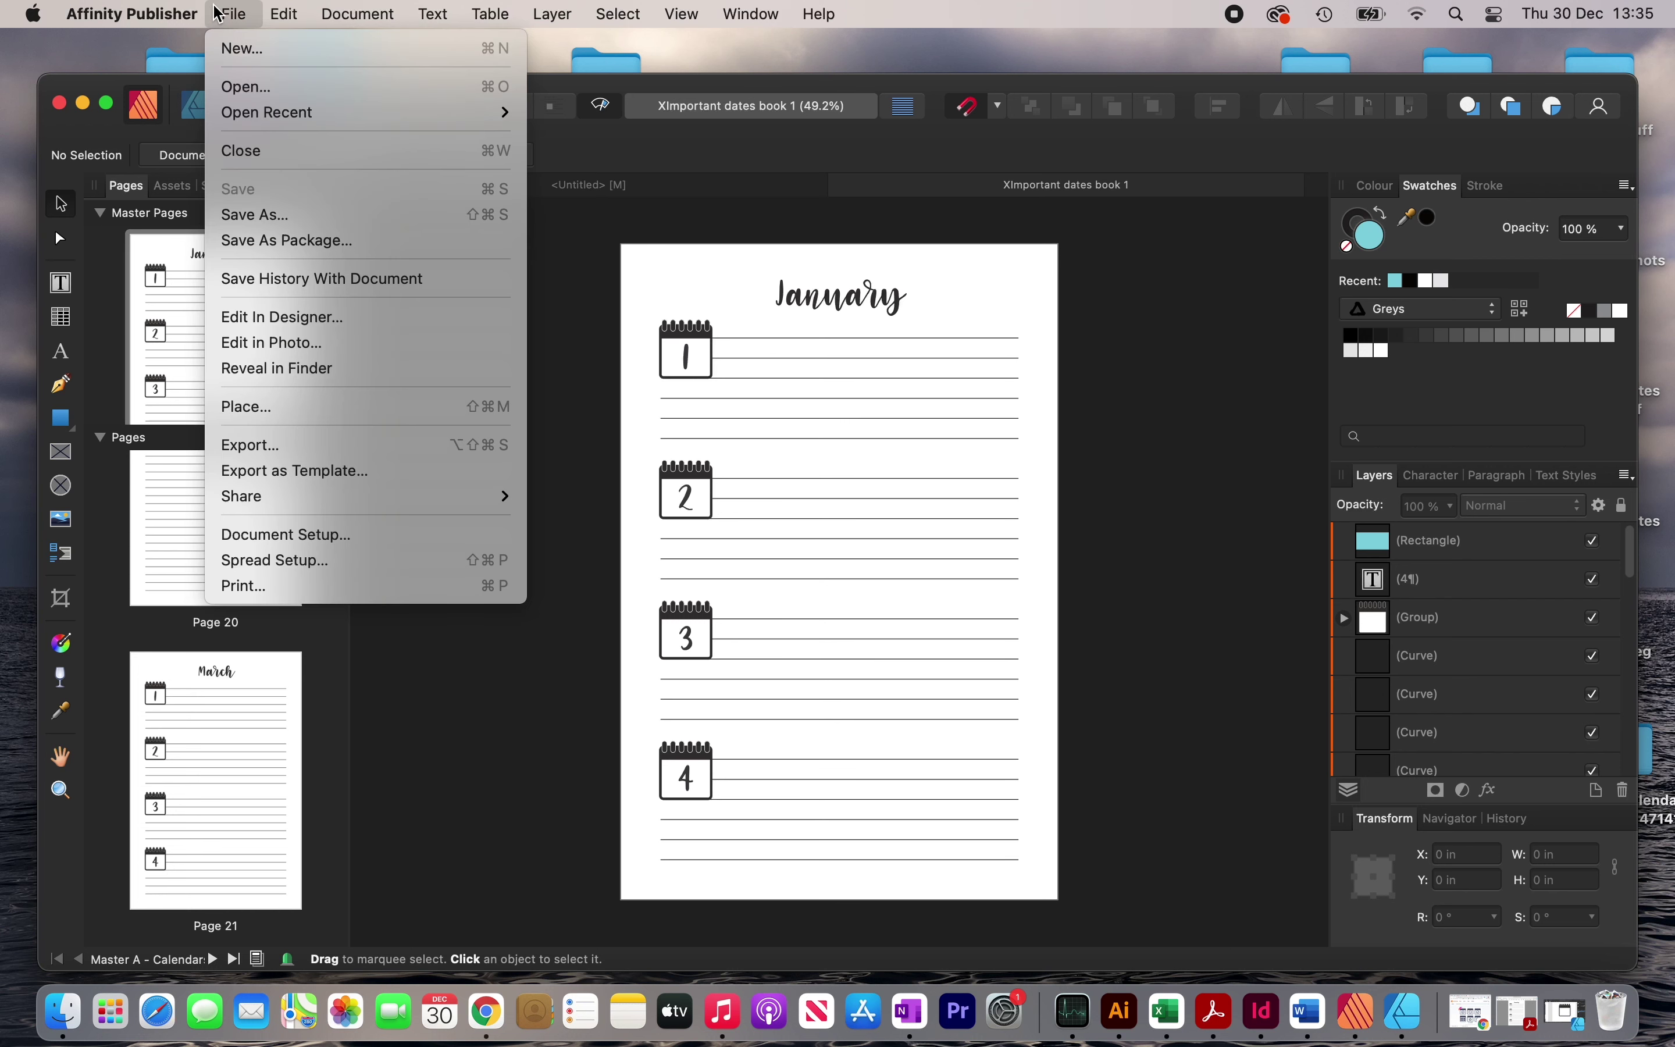
pyautogui.click(360, 446)
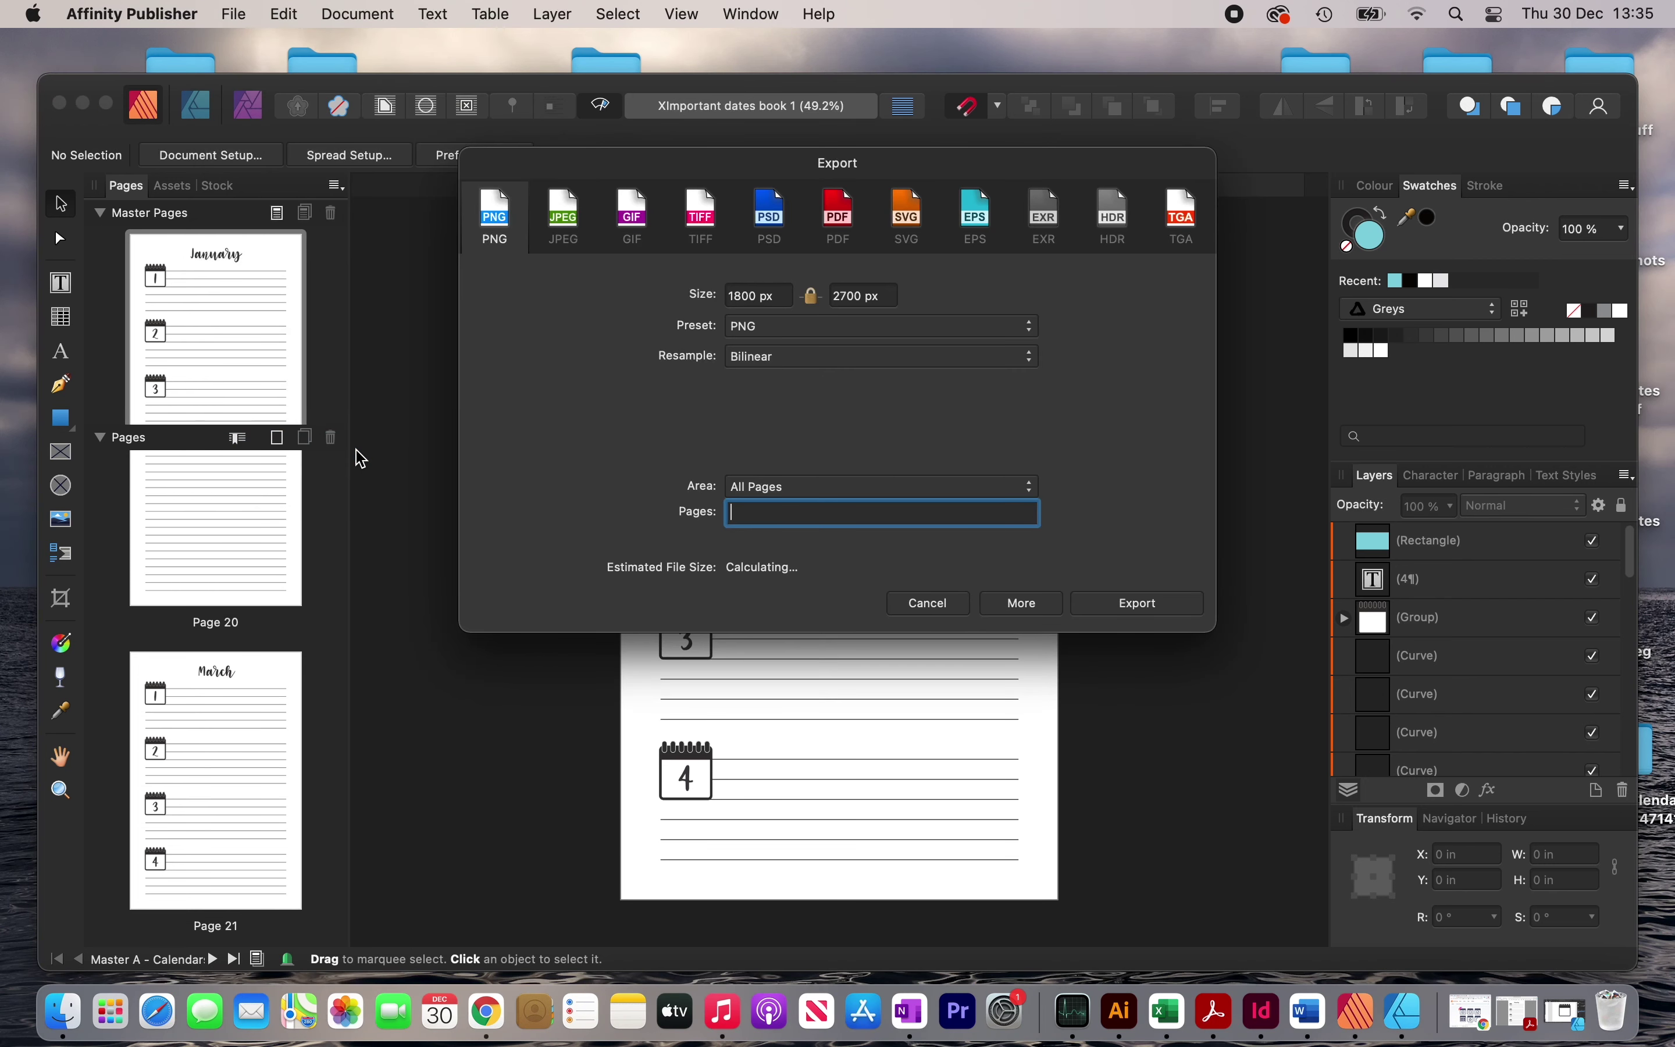
pyautogui.click(837, 236)
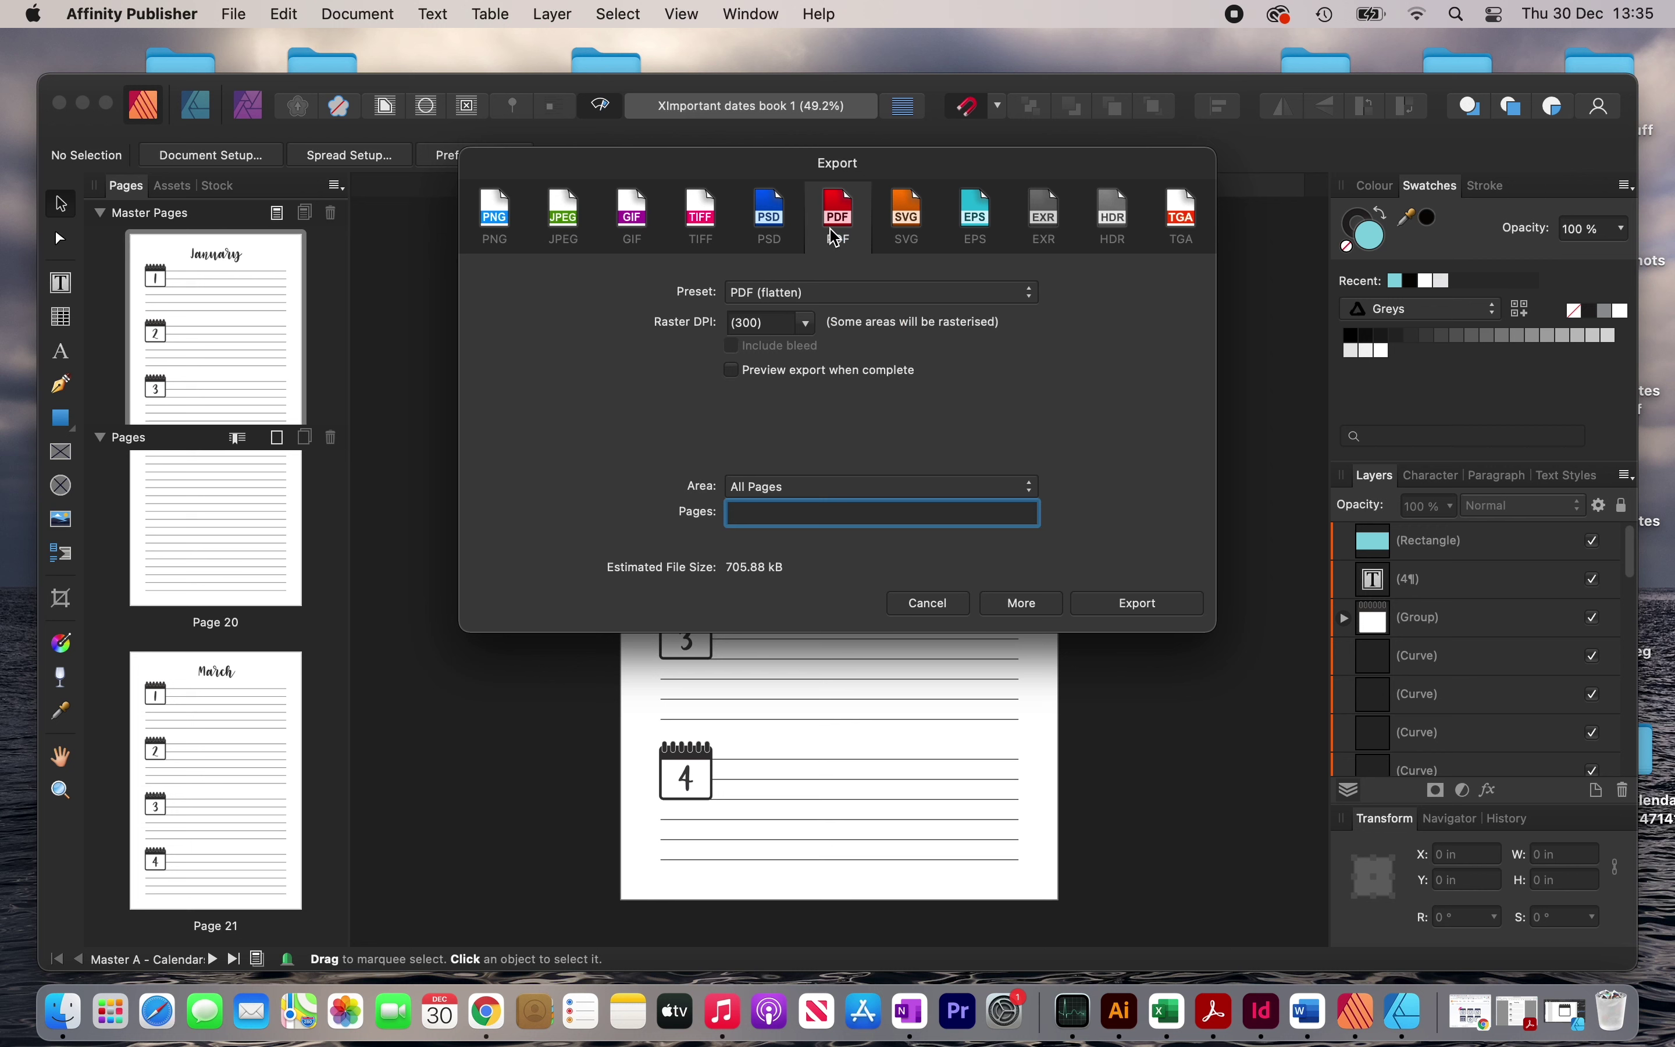
pyautogui.click(811, 292)
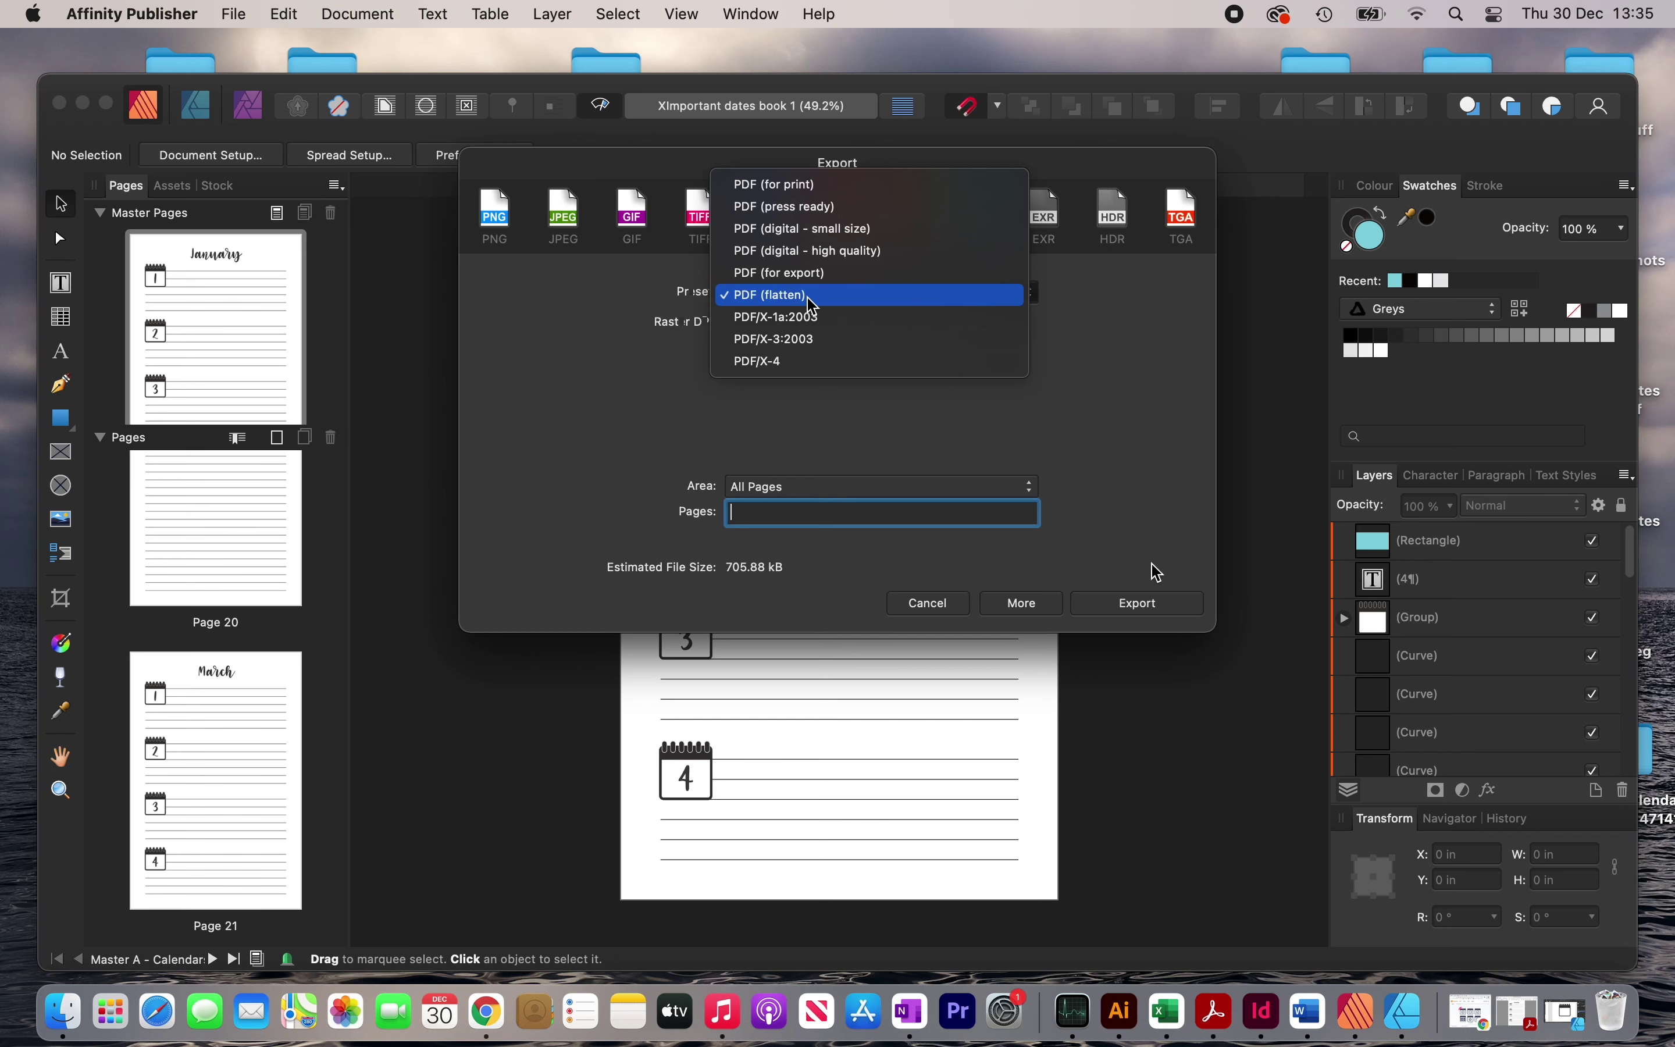
pyautogui.click(1151, 600)
pyautogui.click(1154, 604)
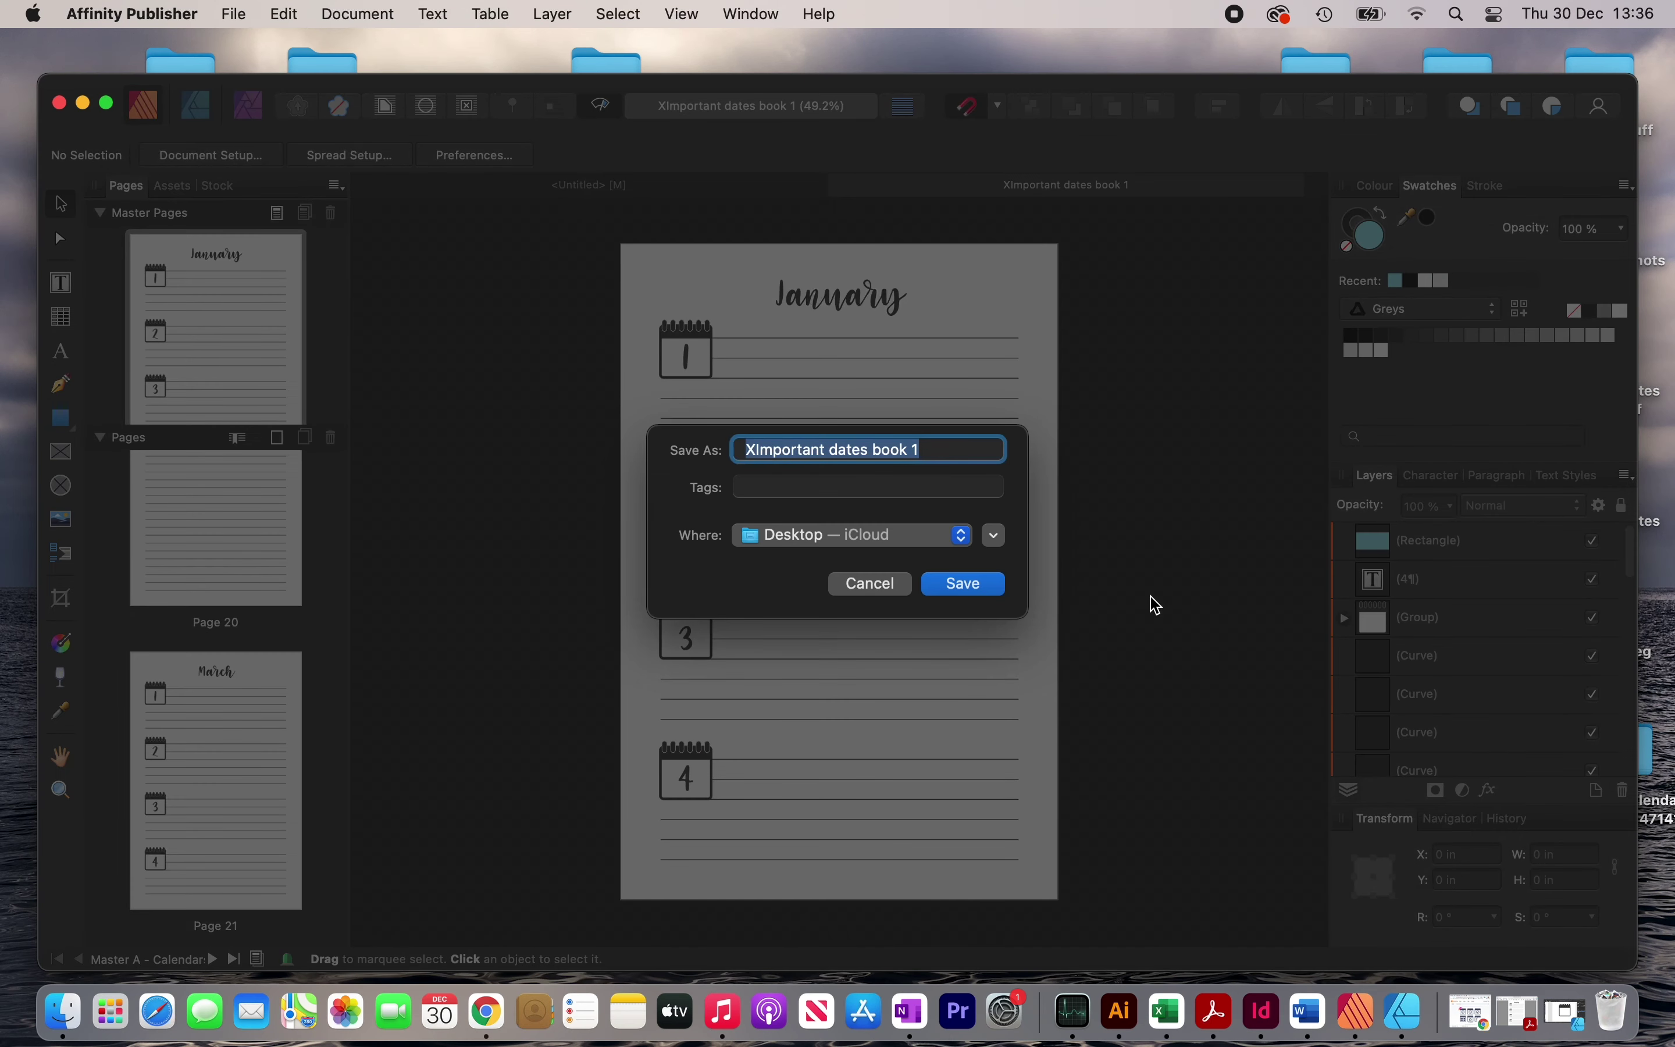
# Name the exported file Important dates book 1.0 and save it to the Desktop.
pyautogui.press('Left')
pyautogui.press('Delete')
pyautogui.click(920, 448)
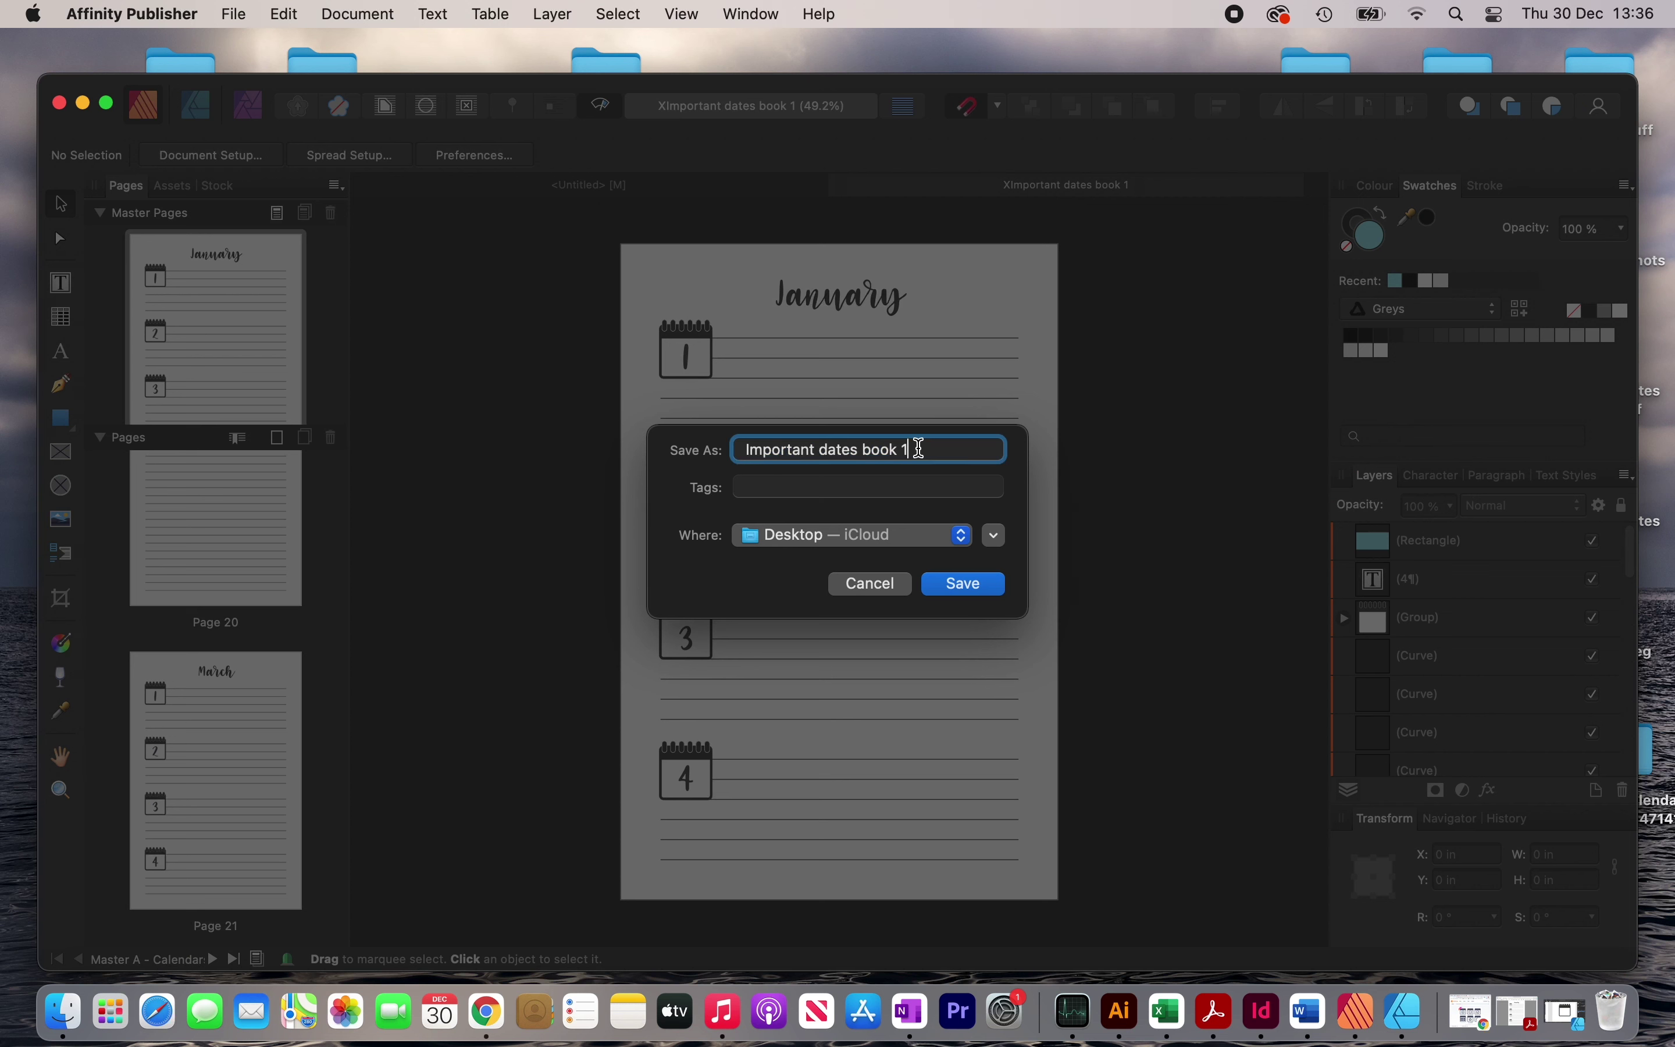
pyautogui.write('.0')
pyautogui.click(967, 586)
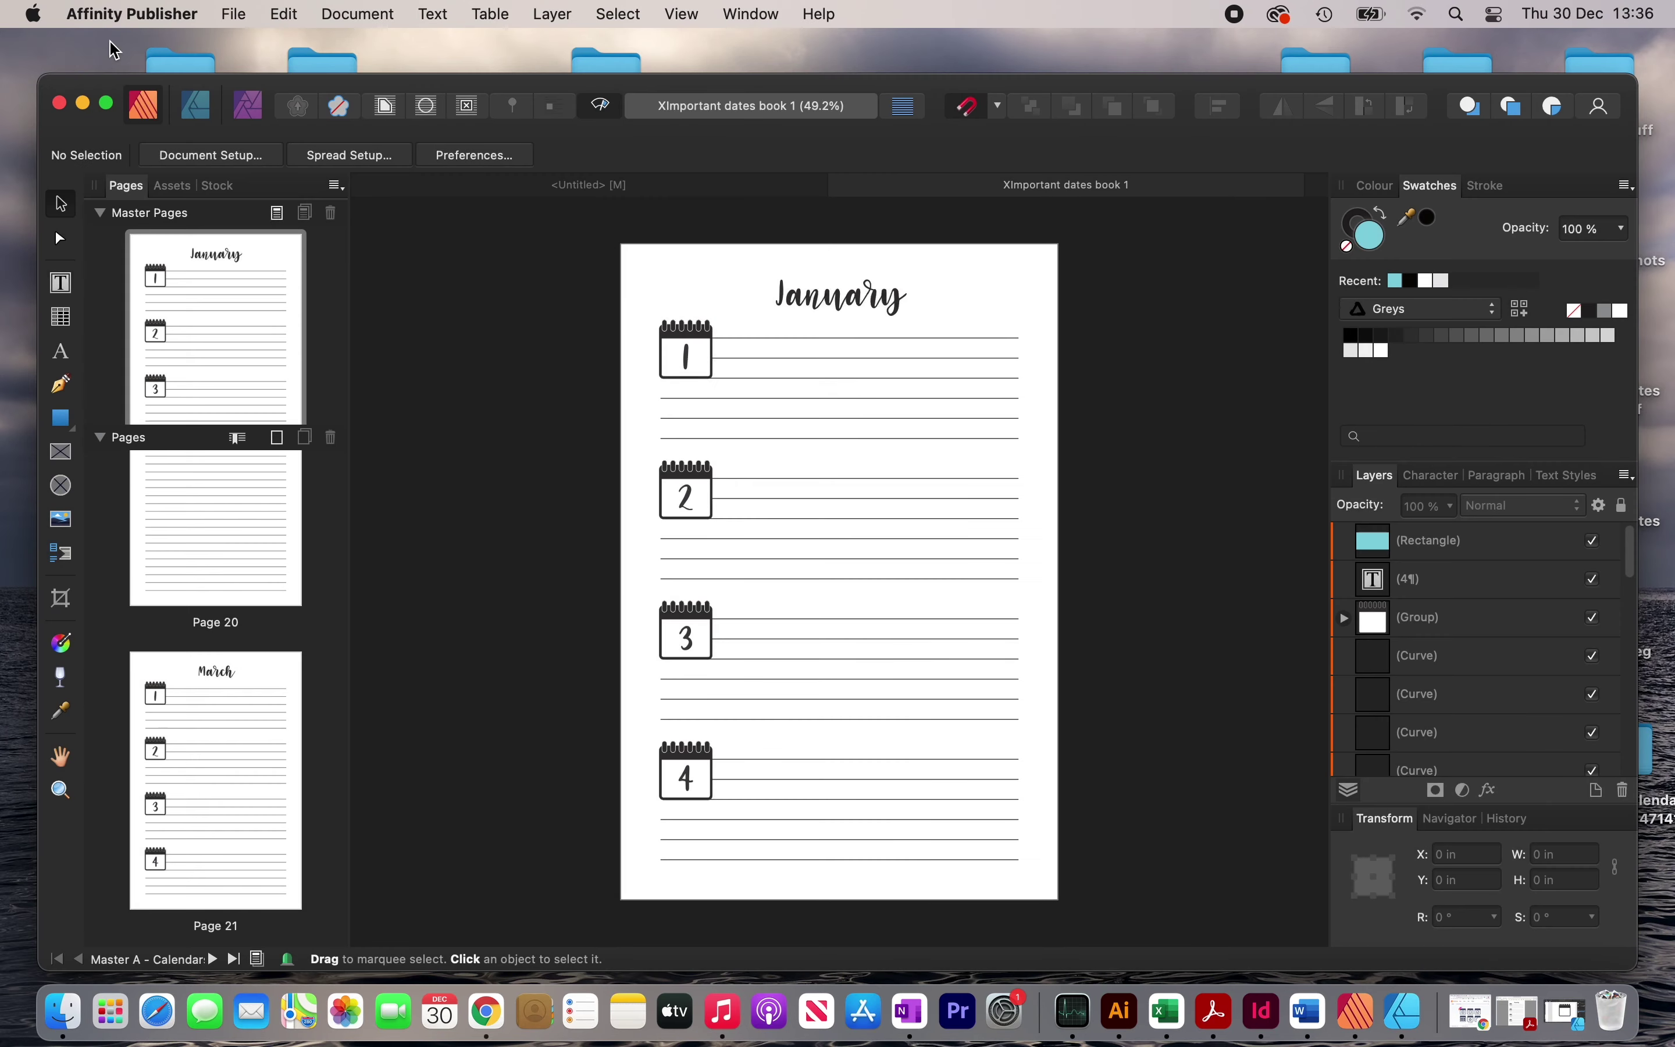
# Minimise the Affinity Publisher window and check the pages of Important dates book 1.0.pdf in Acrobat.
pyautogui.click(82, 104)
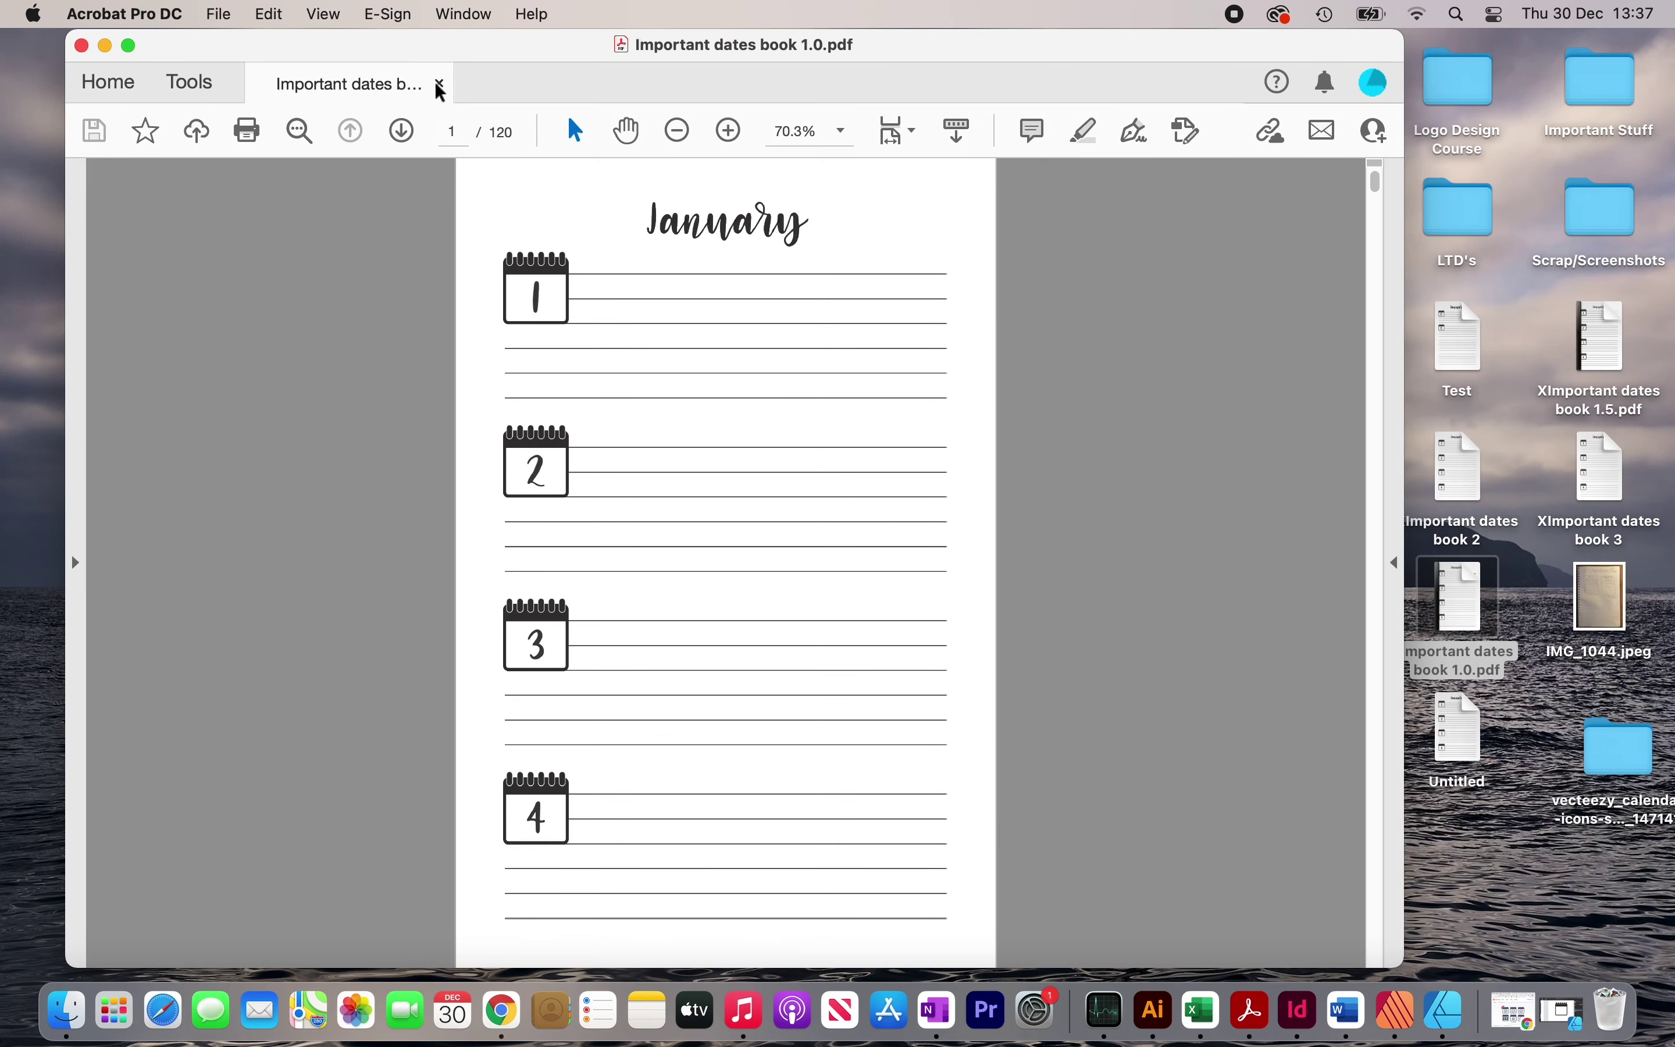
pyautogui.click(405, 134)
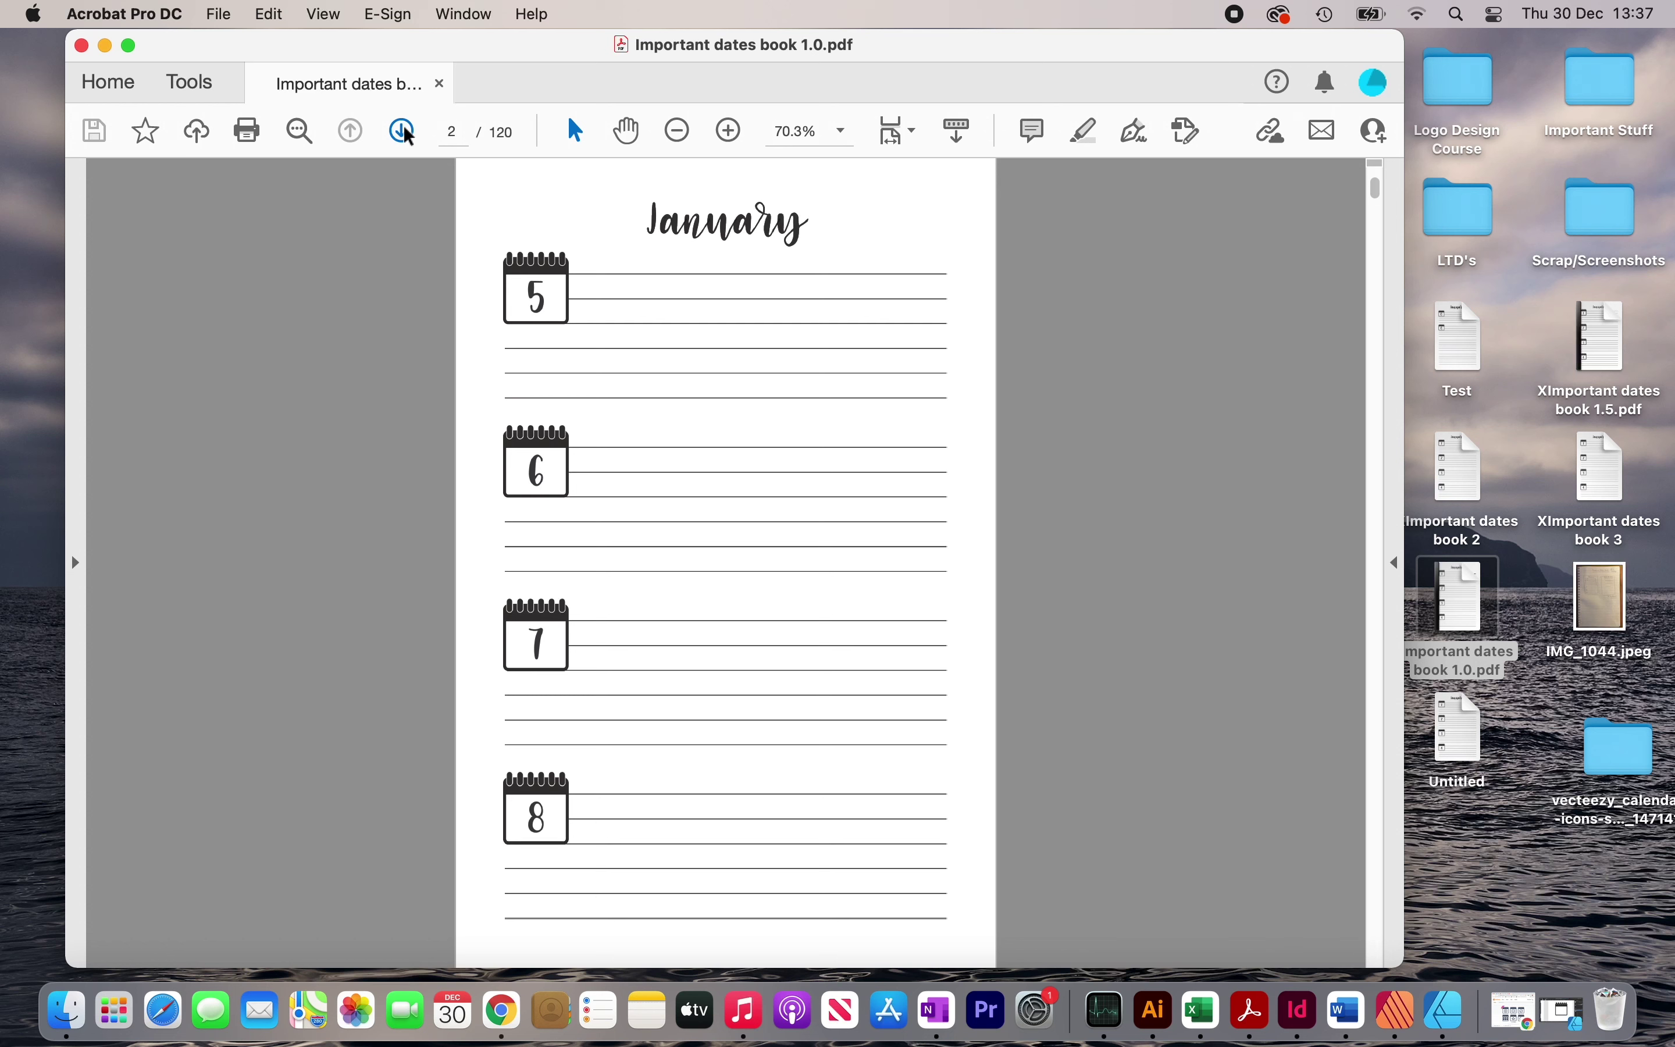